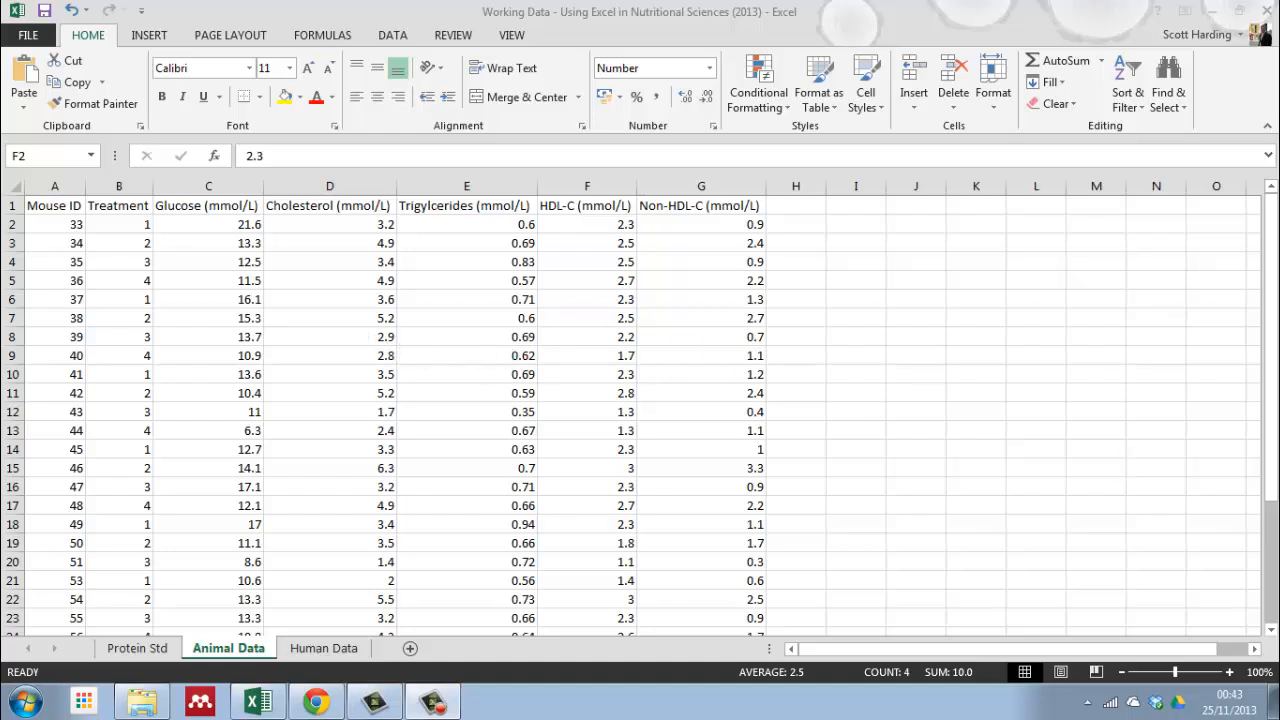
mouse_move(1270, 385)
left_mouse_down()
mouse_move(1263, 555)
mouse_move(1264, 372)
left_mouse_up()
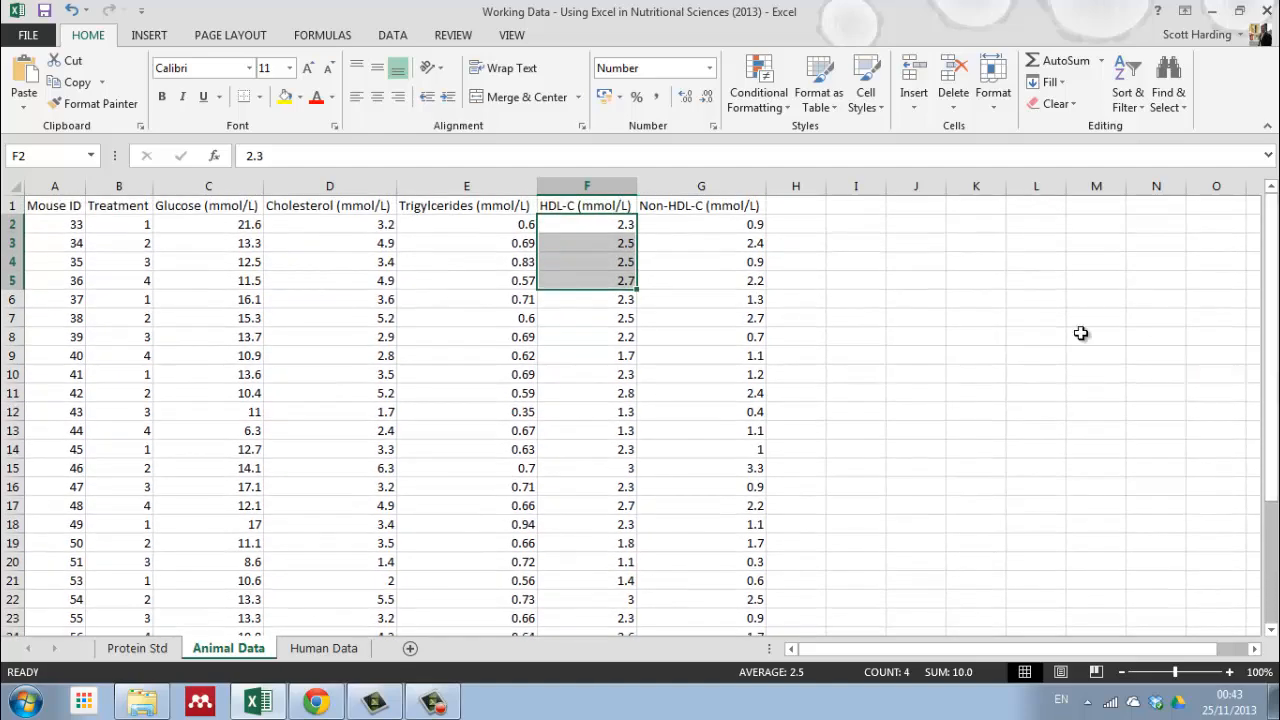
left_click(112, 266)
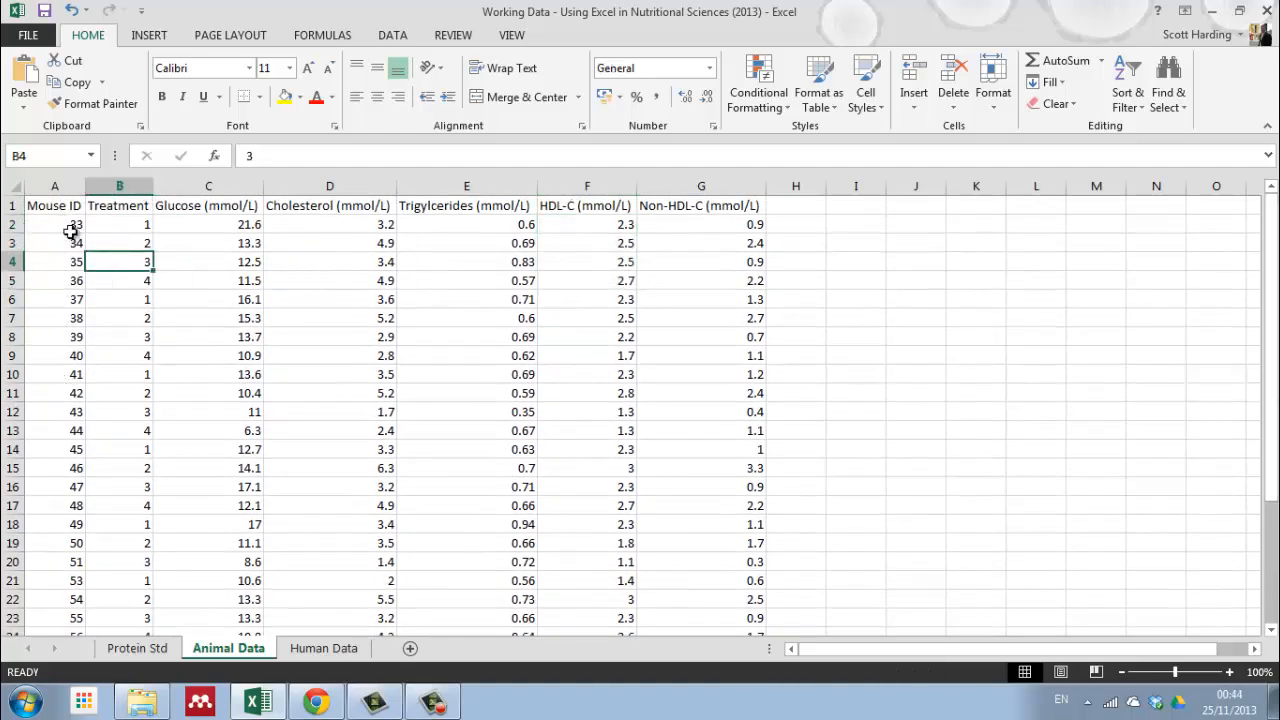
mouse_move(1270, 298)
left_mouse_down()
mouse_move(1272, 420)
mouse_move(1268, 288)
left_mouse_up()
Step: Start a custom sort on the whole animal data table, headers included, with Treatment as the first sort column, smallest to largest
left_click_drag(52, 207, 583, 551)
scroll(375, 510, "up", 4)
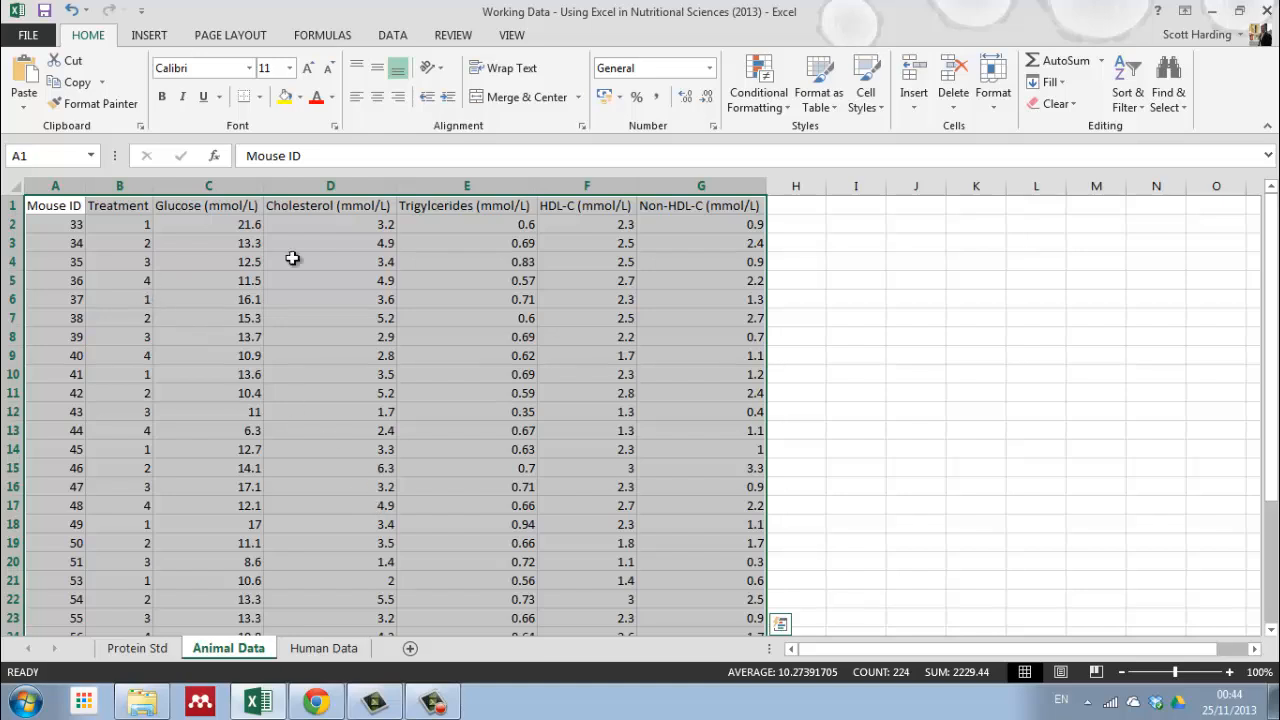
left_click(1124, 104)
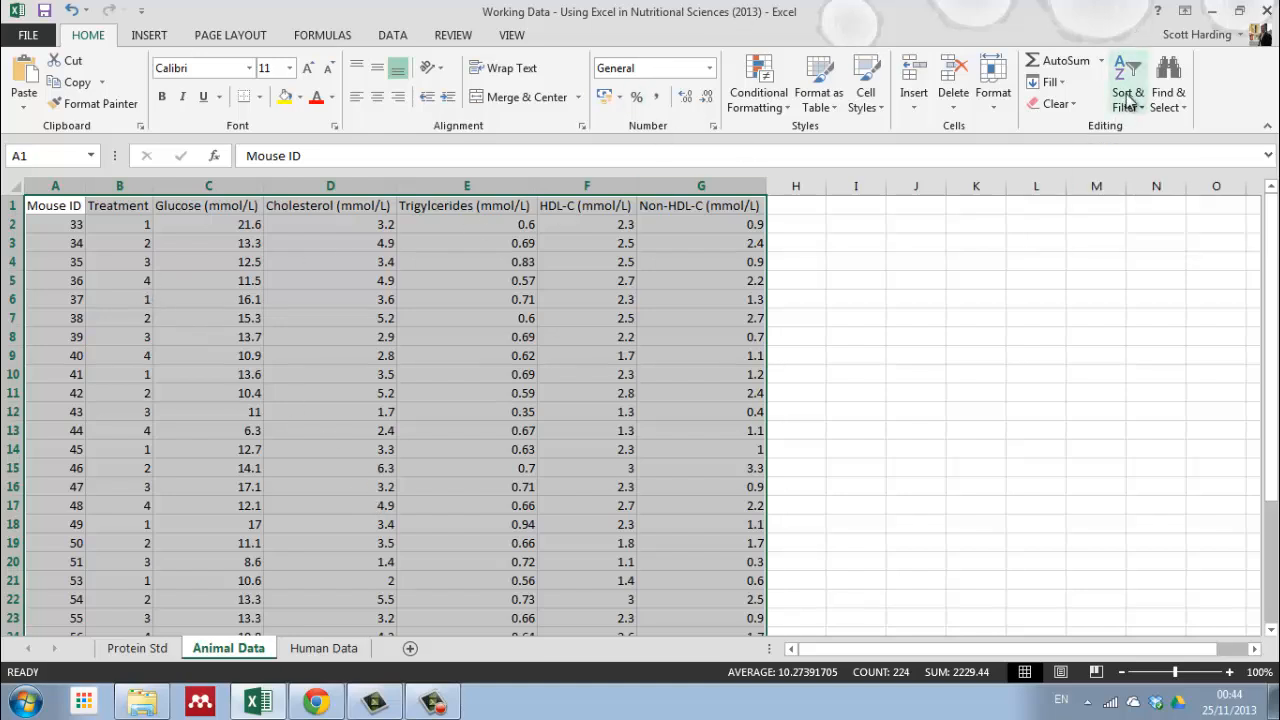
left_click(1127, 98)
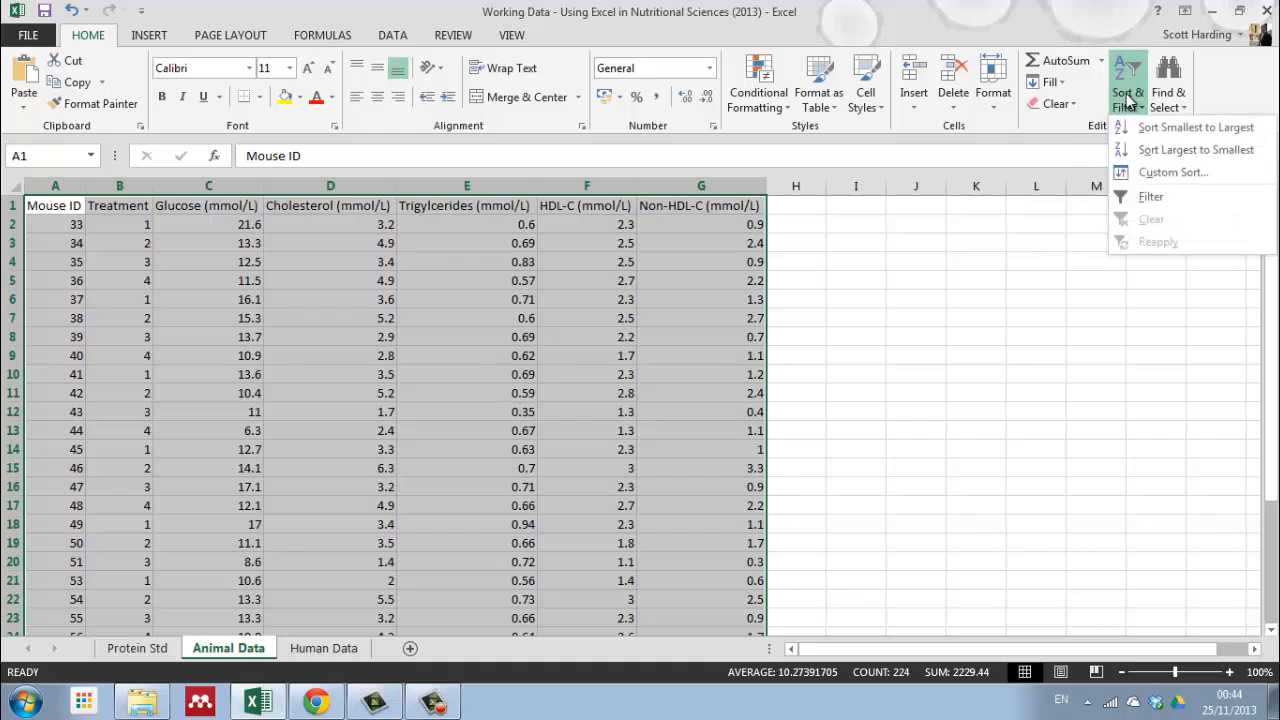
left_click(1158, 175)
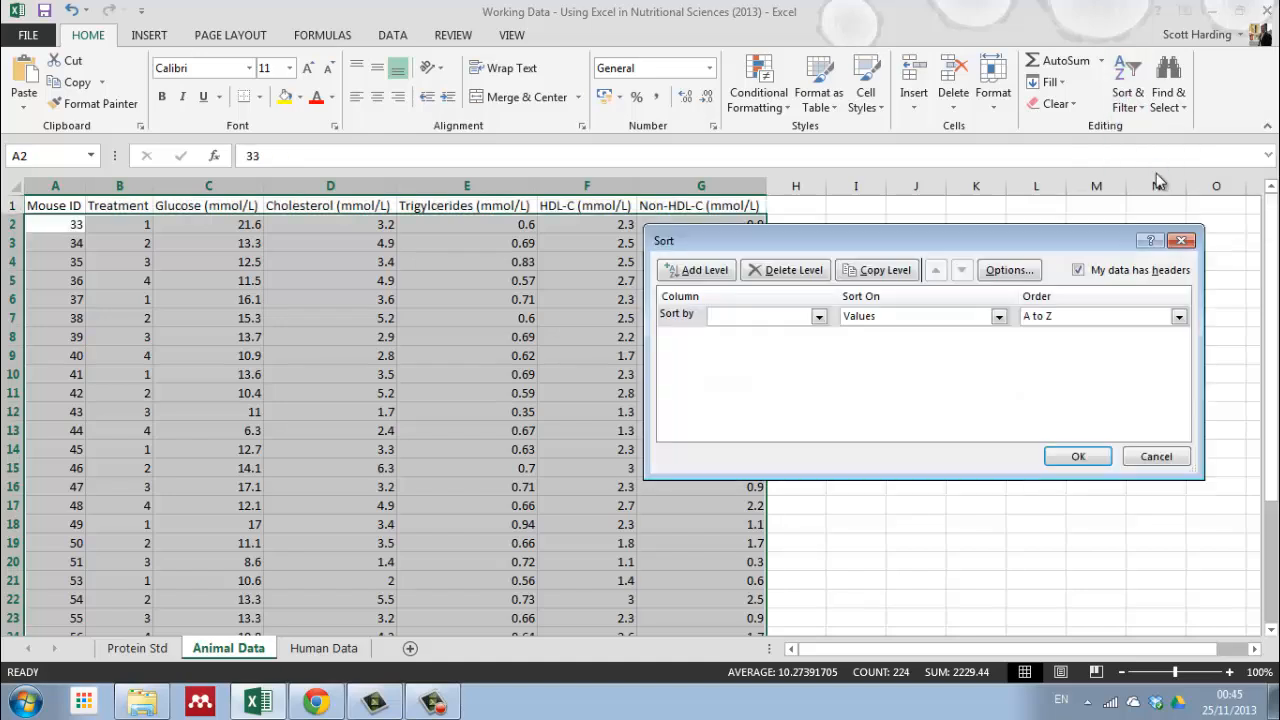
left_click_drag(860, 247, 775, 236)
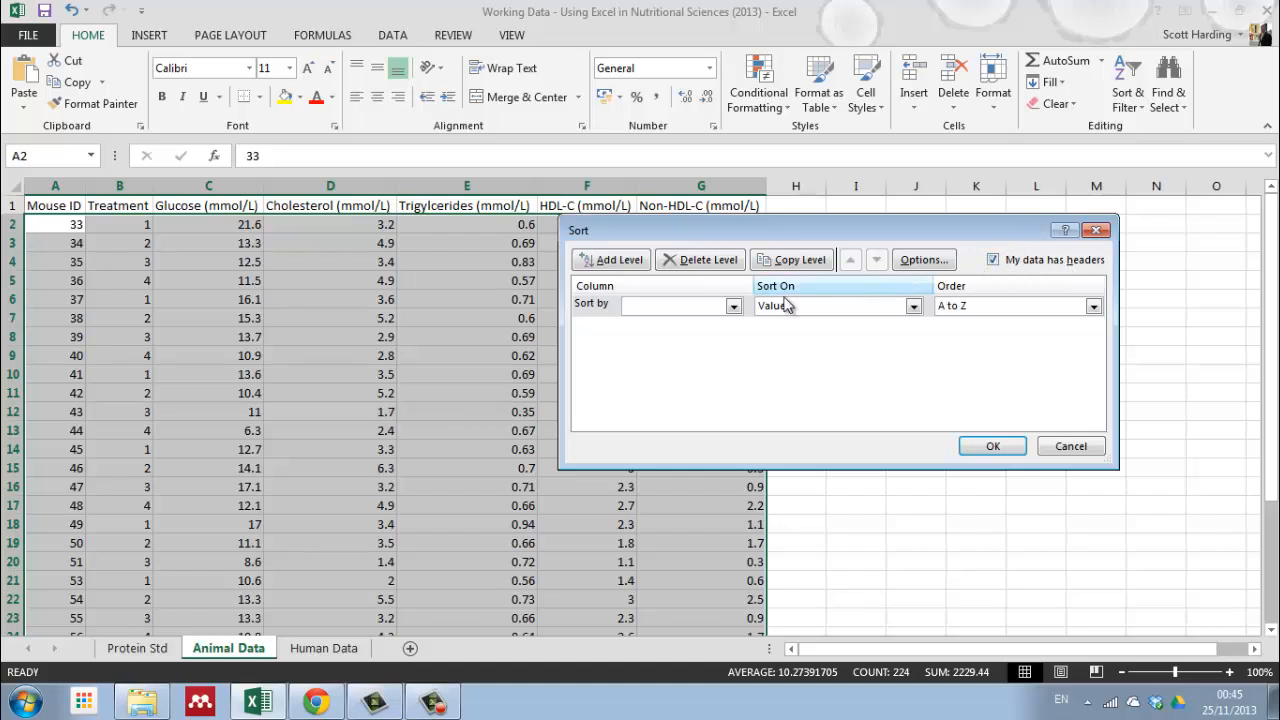
left_click(733, 306)
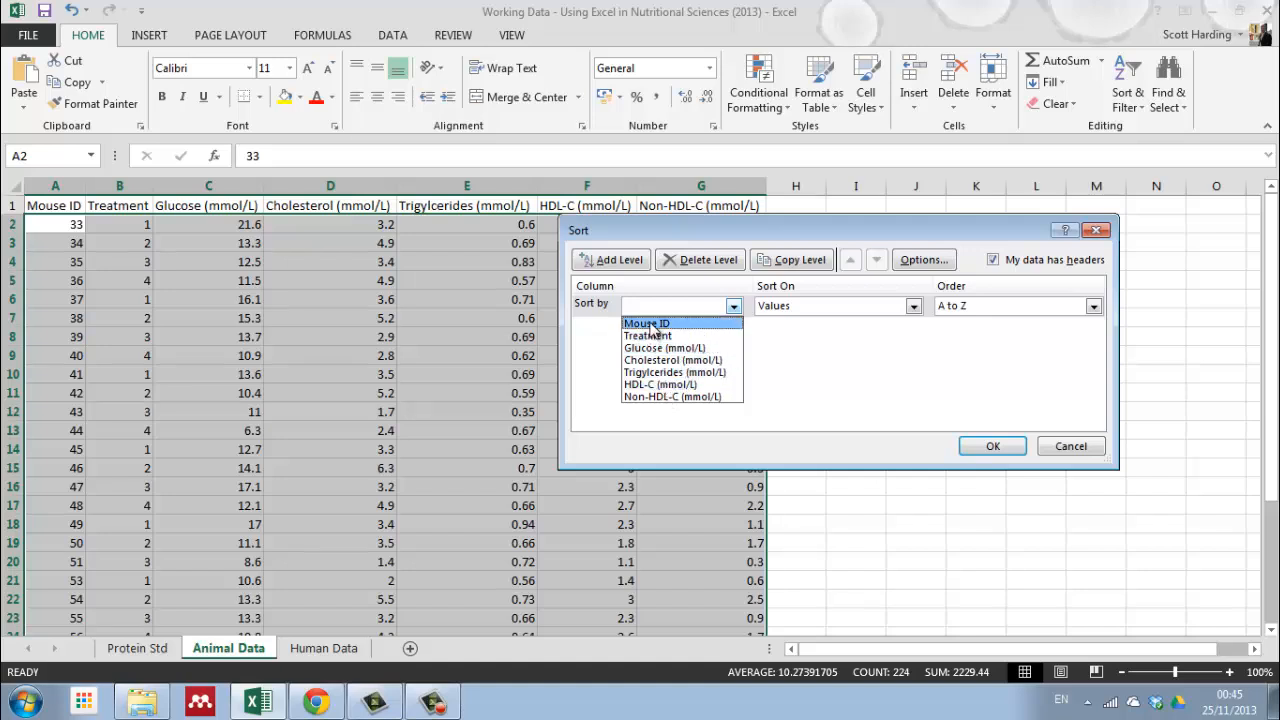
left_click(648, 336)
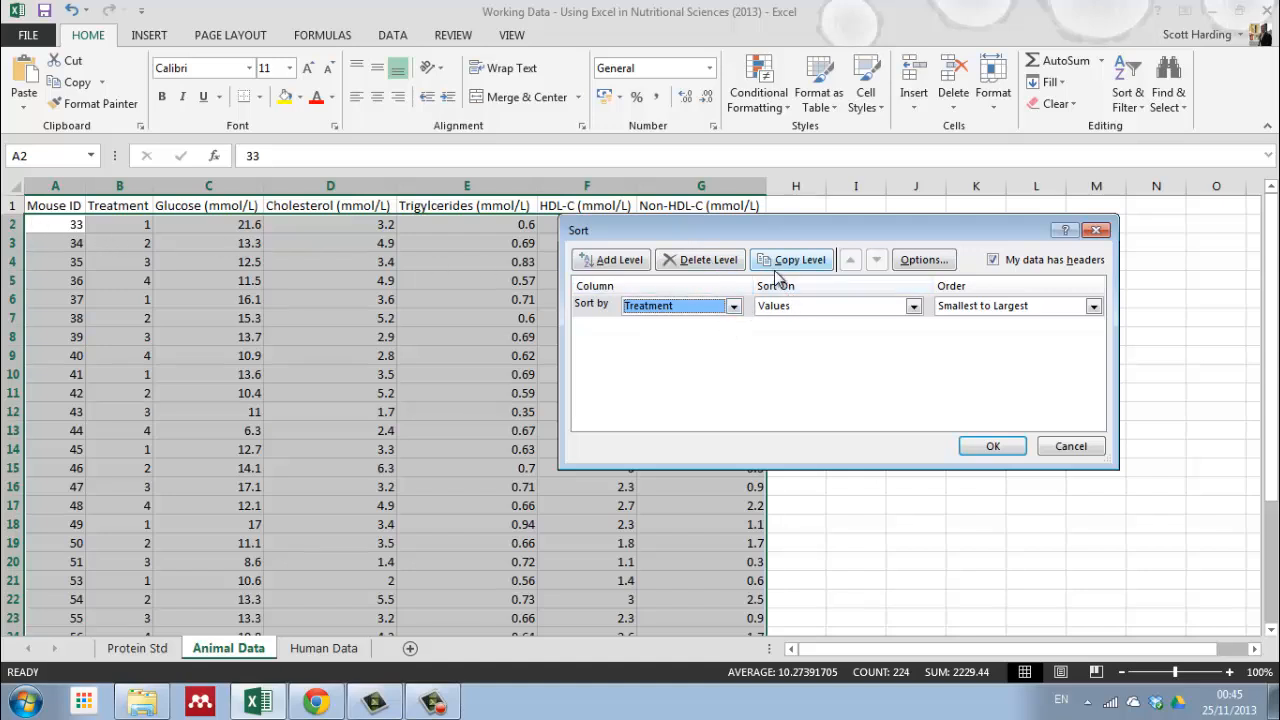
Step: Add a second sort level by Mouse ID, smallest to largest, and apply the sort
left_click(646, 262)
left_click(734, 331)
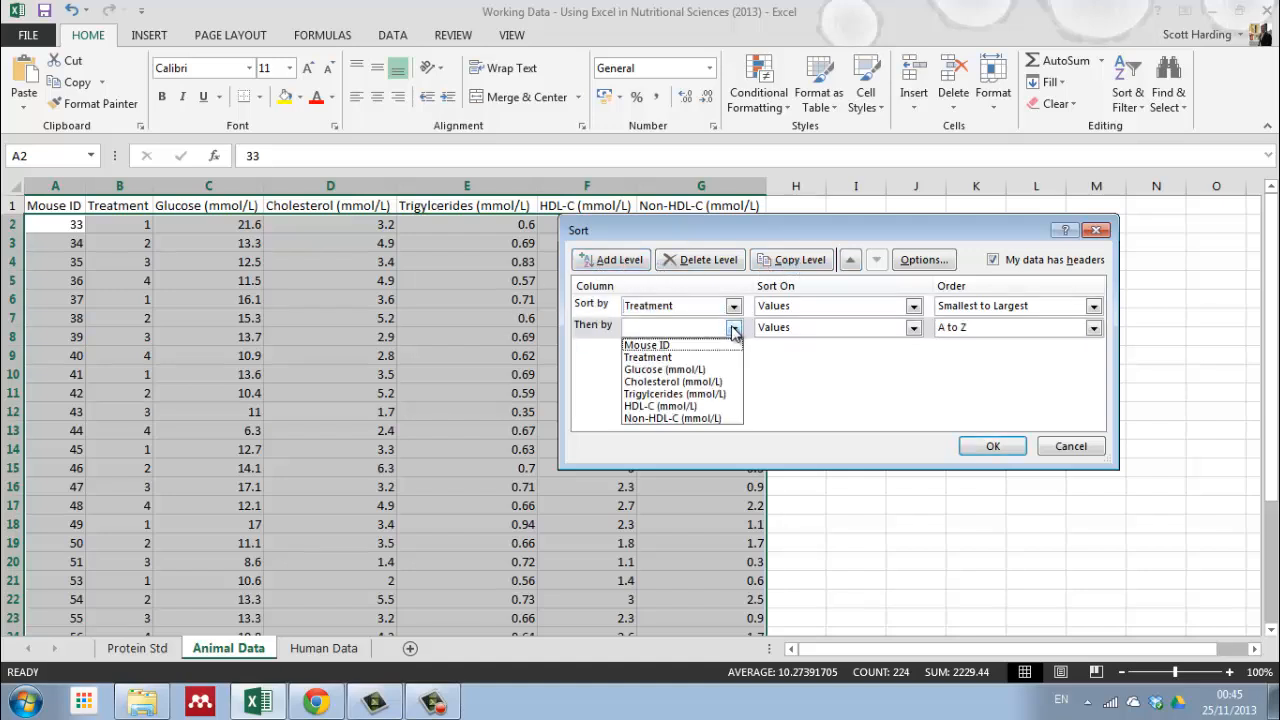
left_click(656, 346)
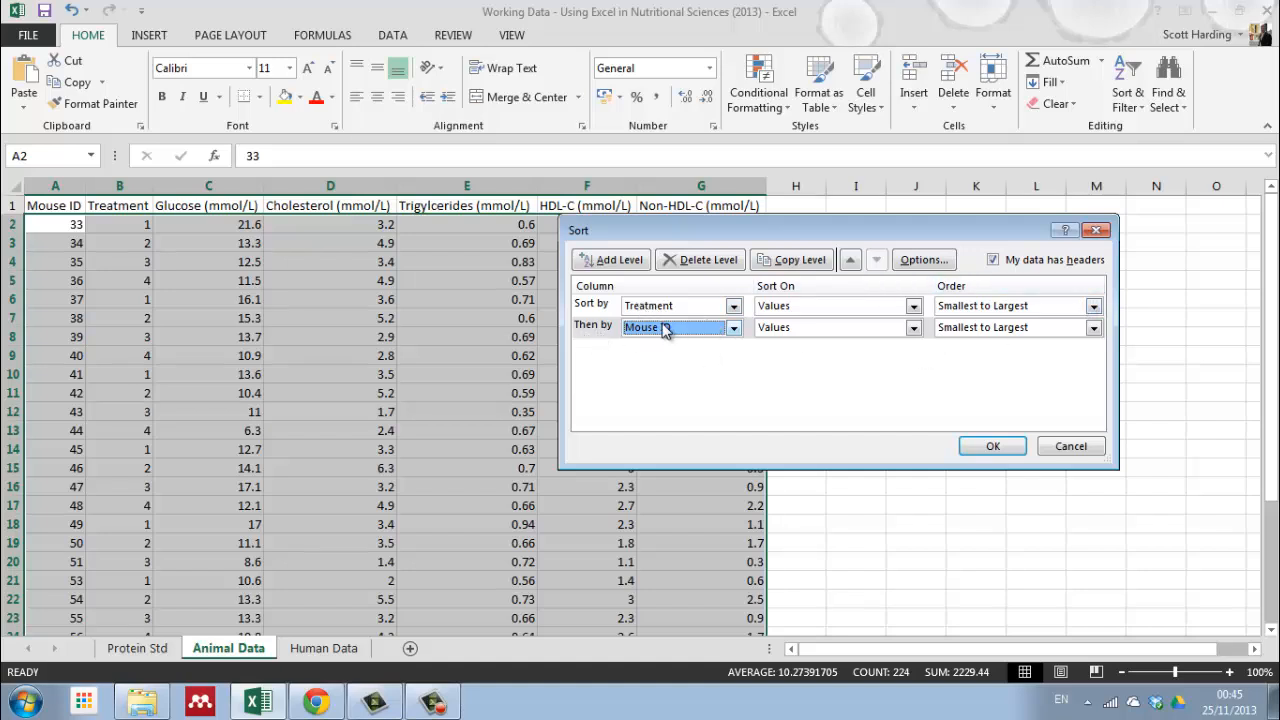
left_click(993, 448)
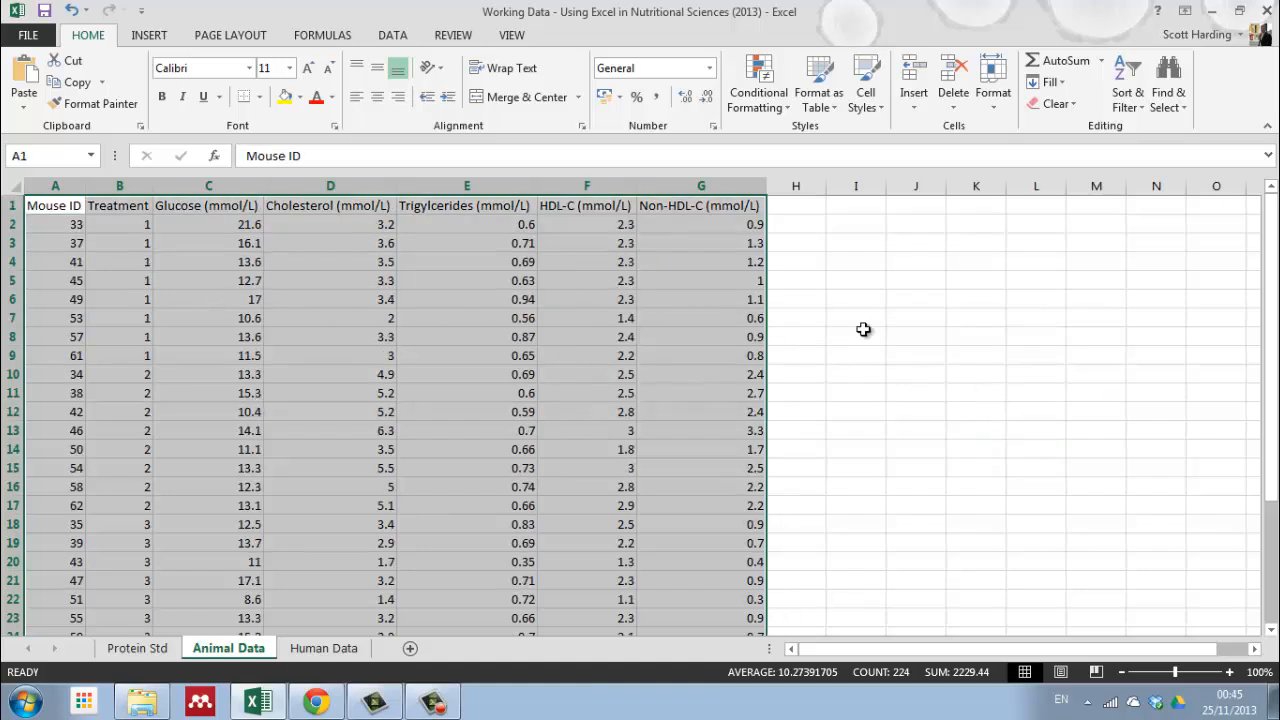
Step: Examine the sorted table, going over the treatment 1 rows, the full data range and the Mouse ID column
left_click(824, 329)
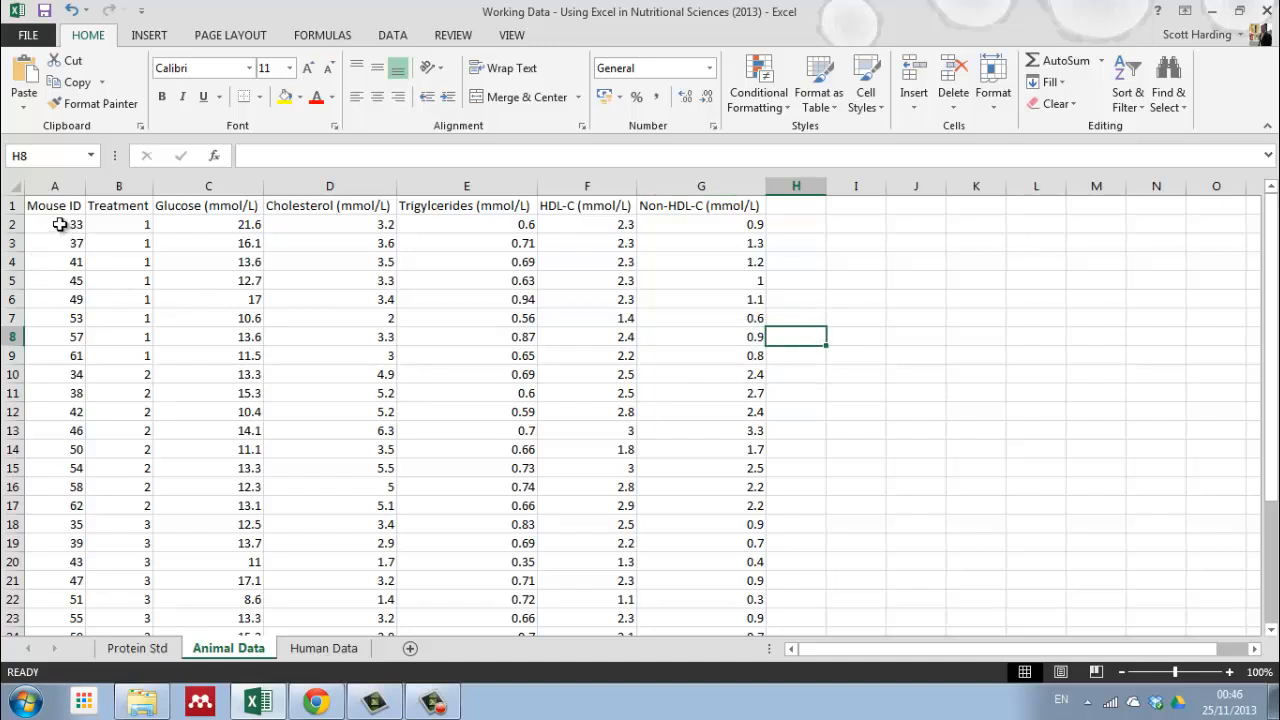
left_click_drag(66, 226, 706, 355)
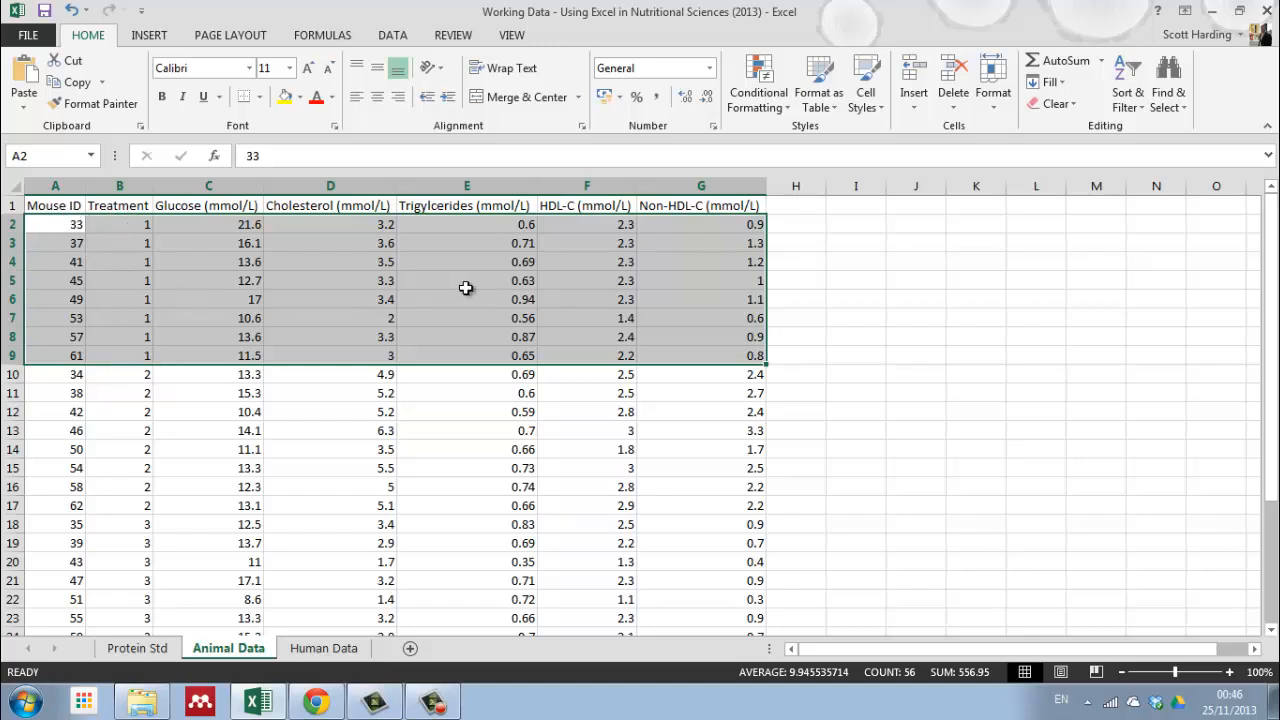
left_click(893, 292)
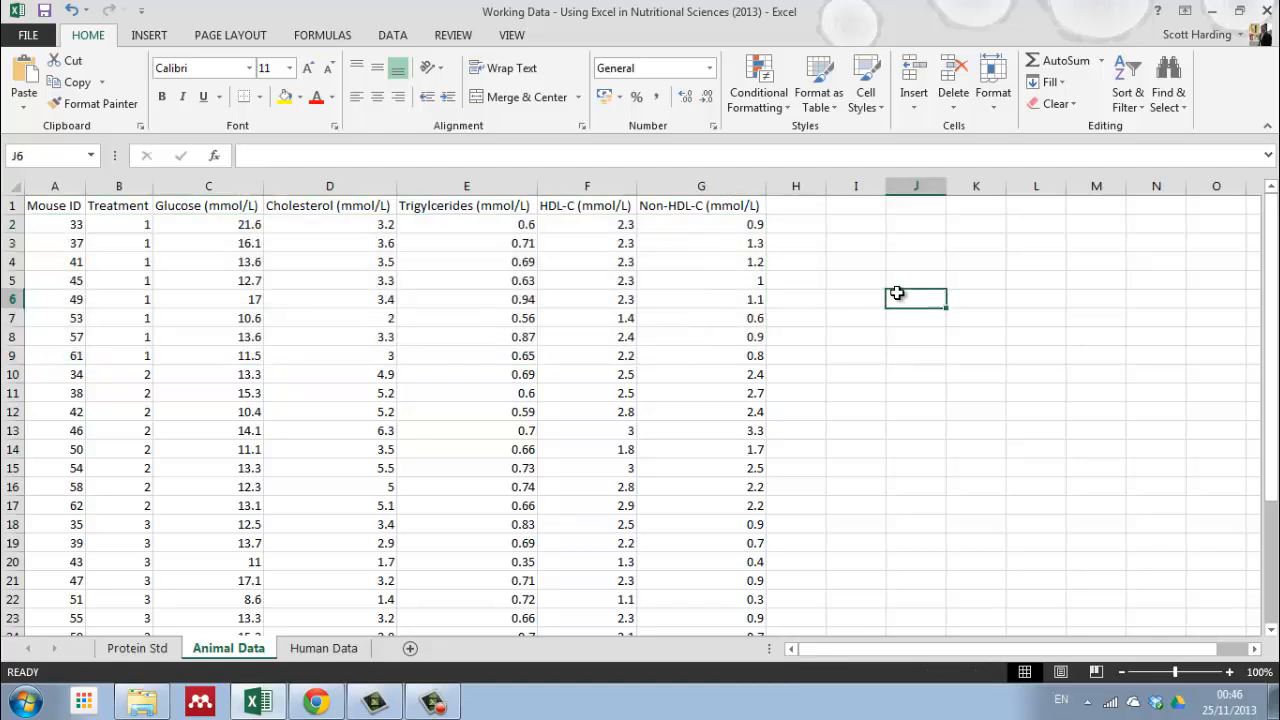
left_click(55, 207)
left_click_drag(55, 207, 700, 597)
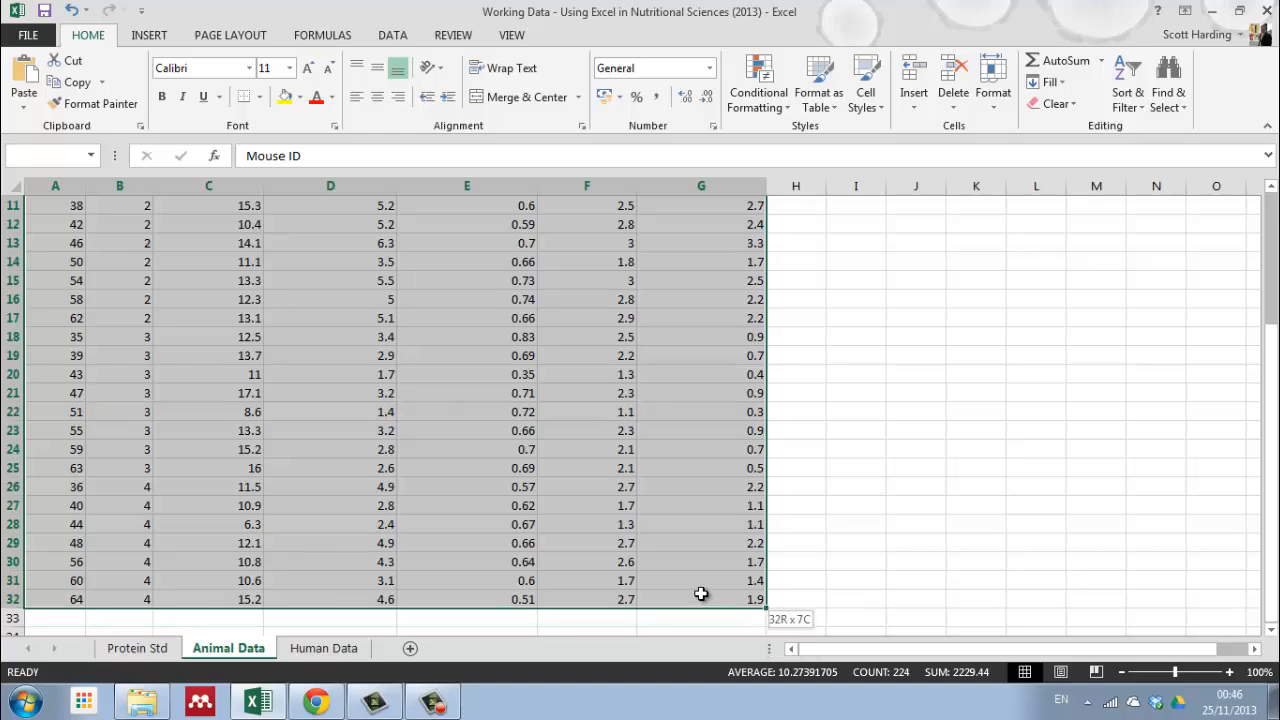
left_click(860, 392)
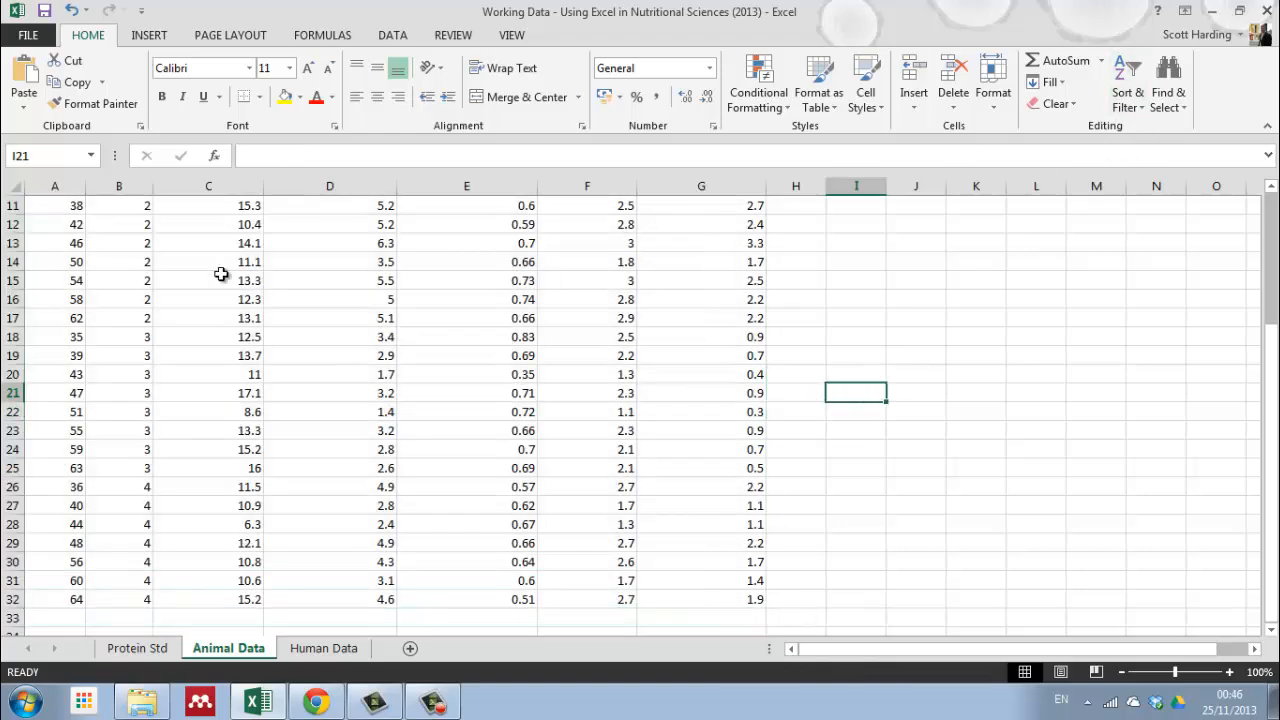
scroll(856, 360, "up", 4)
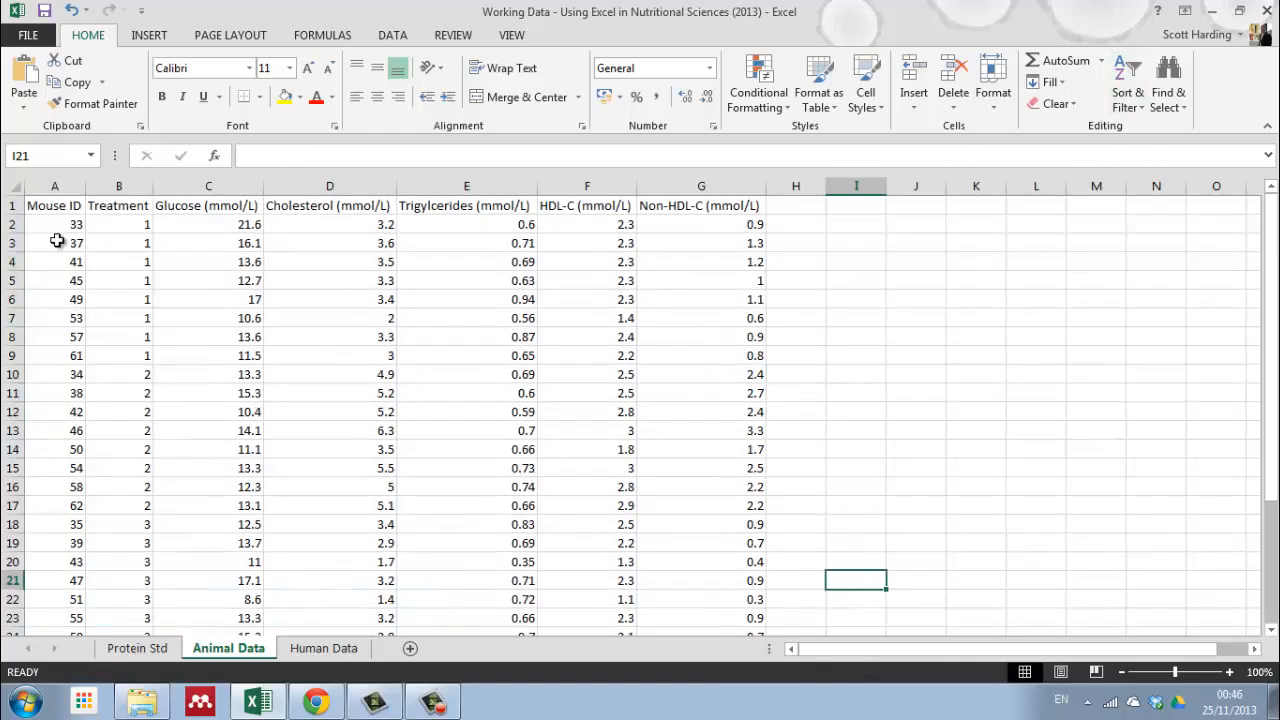
left_click_drag(50, 205, 66, 501)
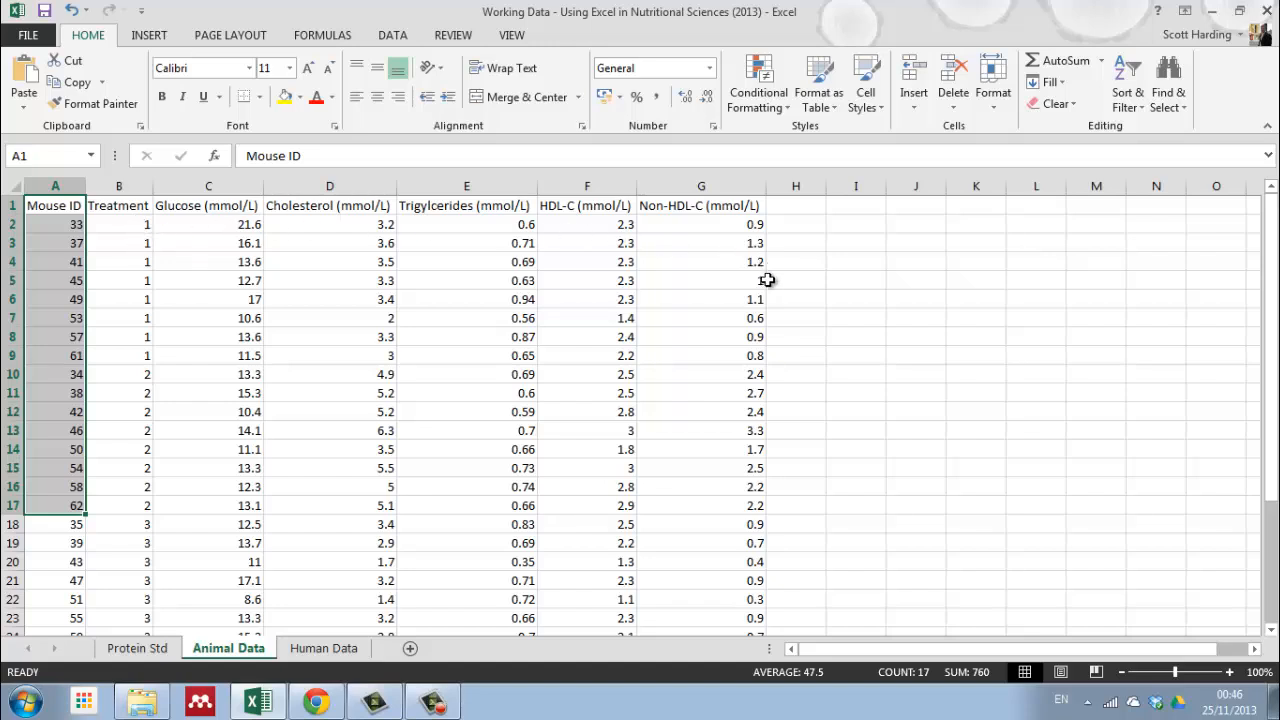
left_click(66, 226)
left_click(57, 240)
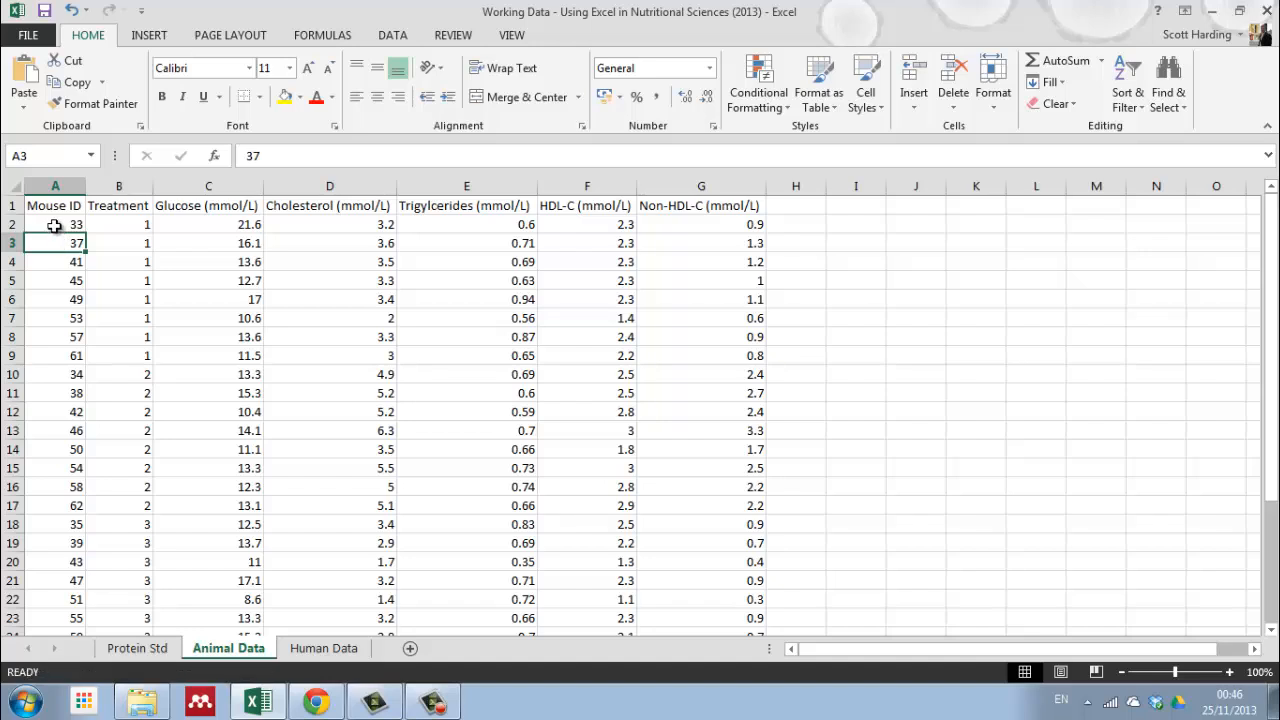
left_click(60, 228)
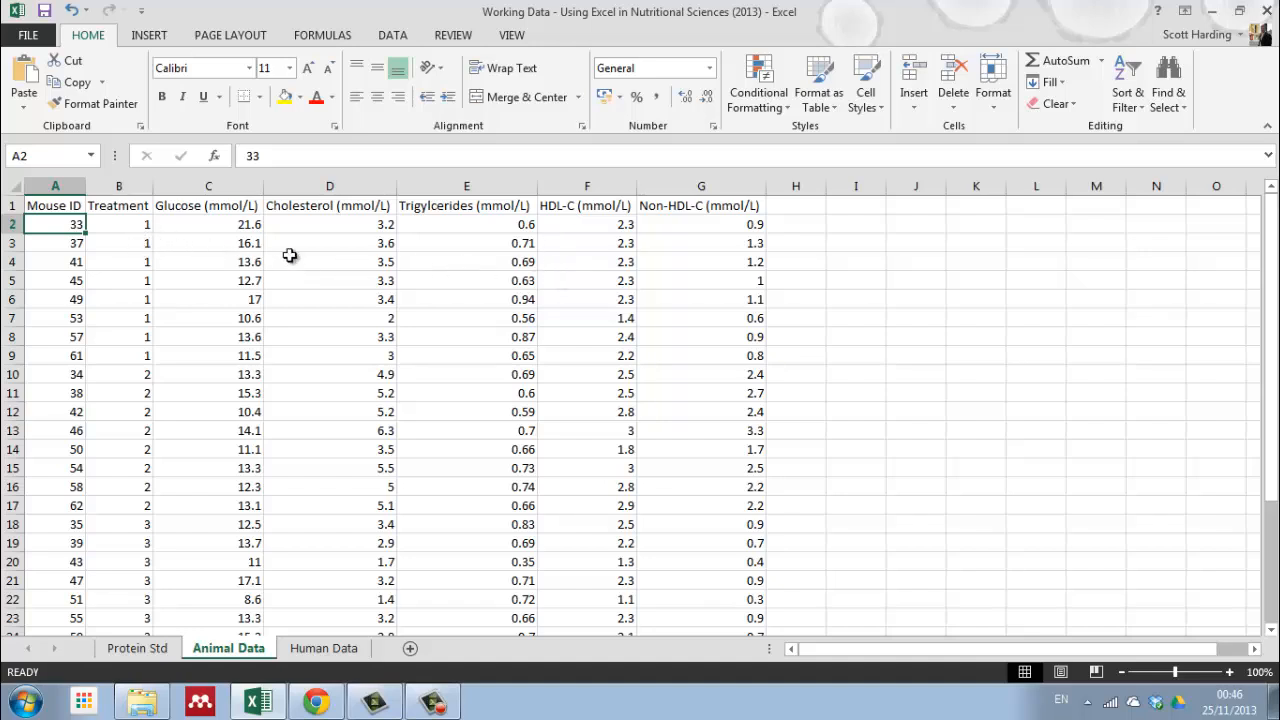
left_click_drag(57, 209, 571, 414)
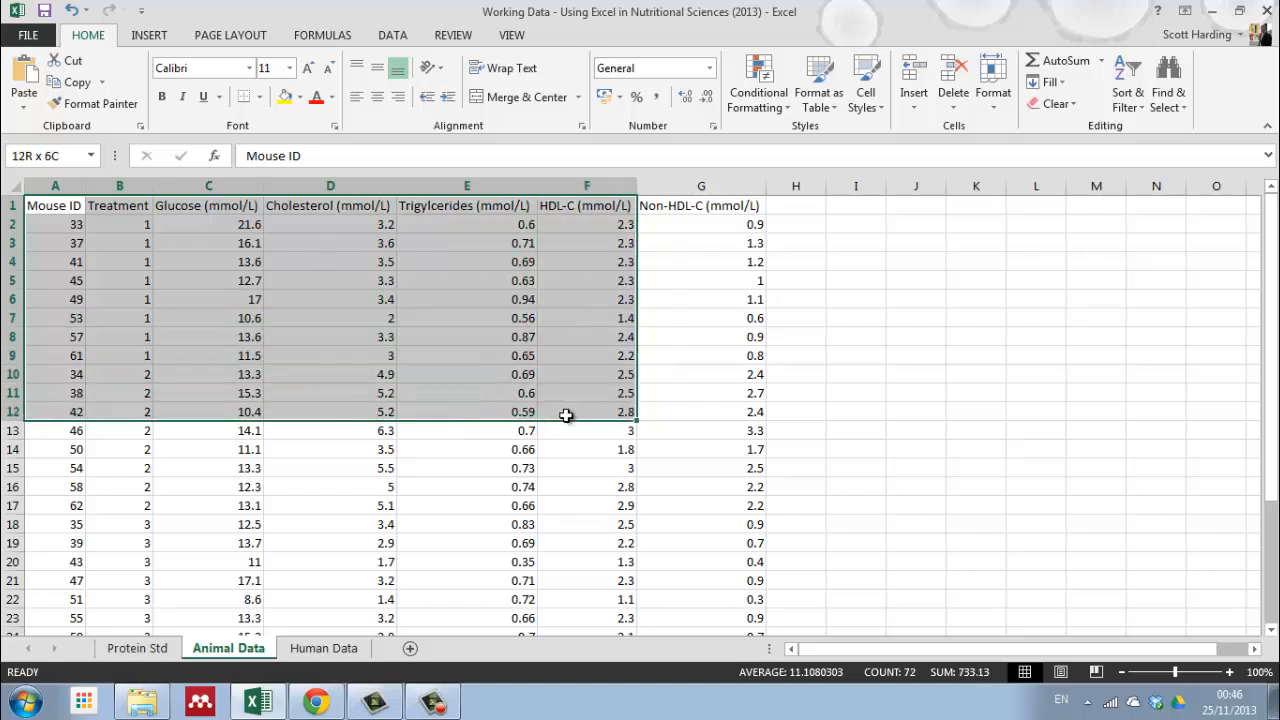
left_click(830, 356)
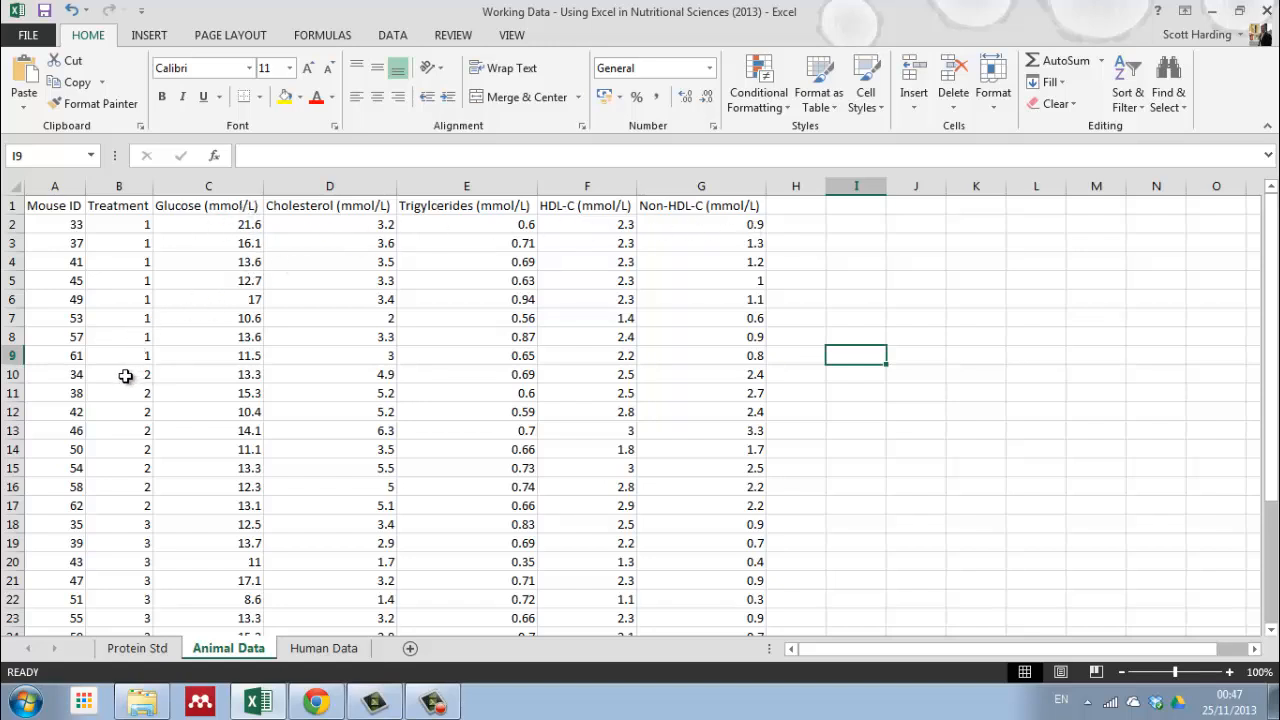
Step: Insert four blank rows at row 10 to separate the treatment 1 mice from the treatment 2 mice
left_click(16, 374)
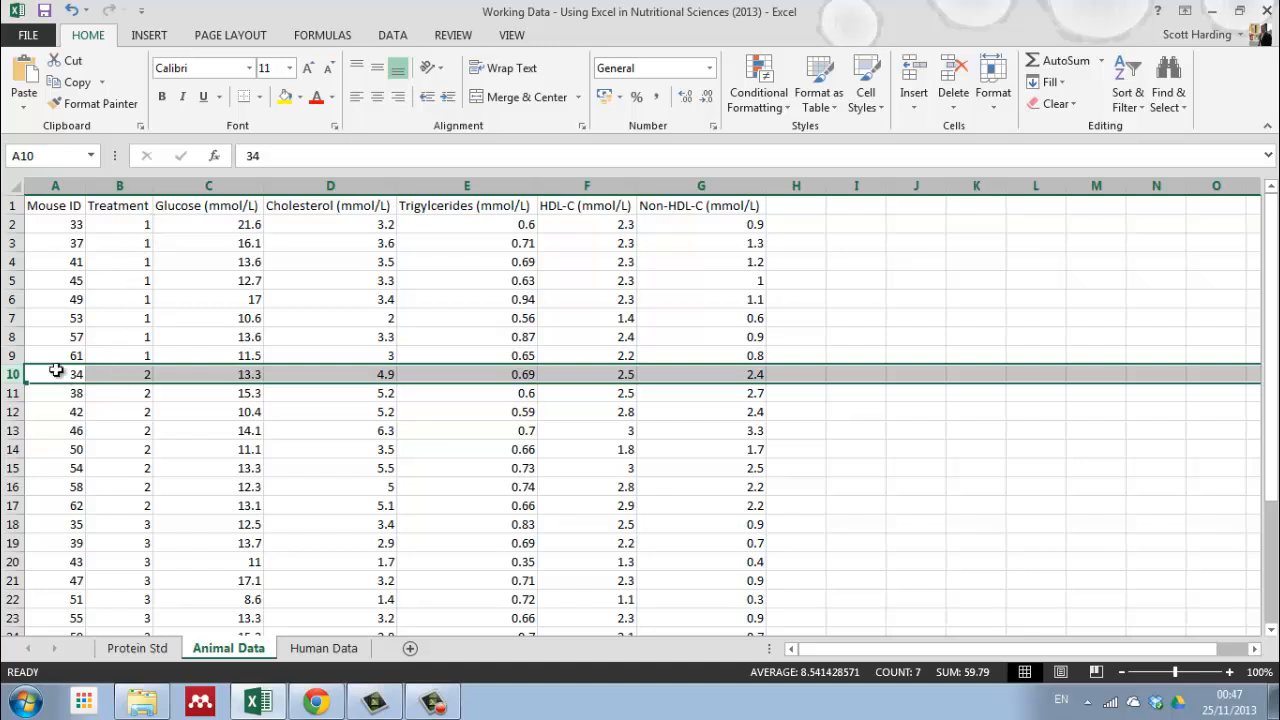
right_click(18, 375)
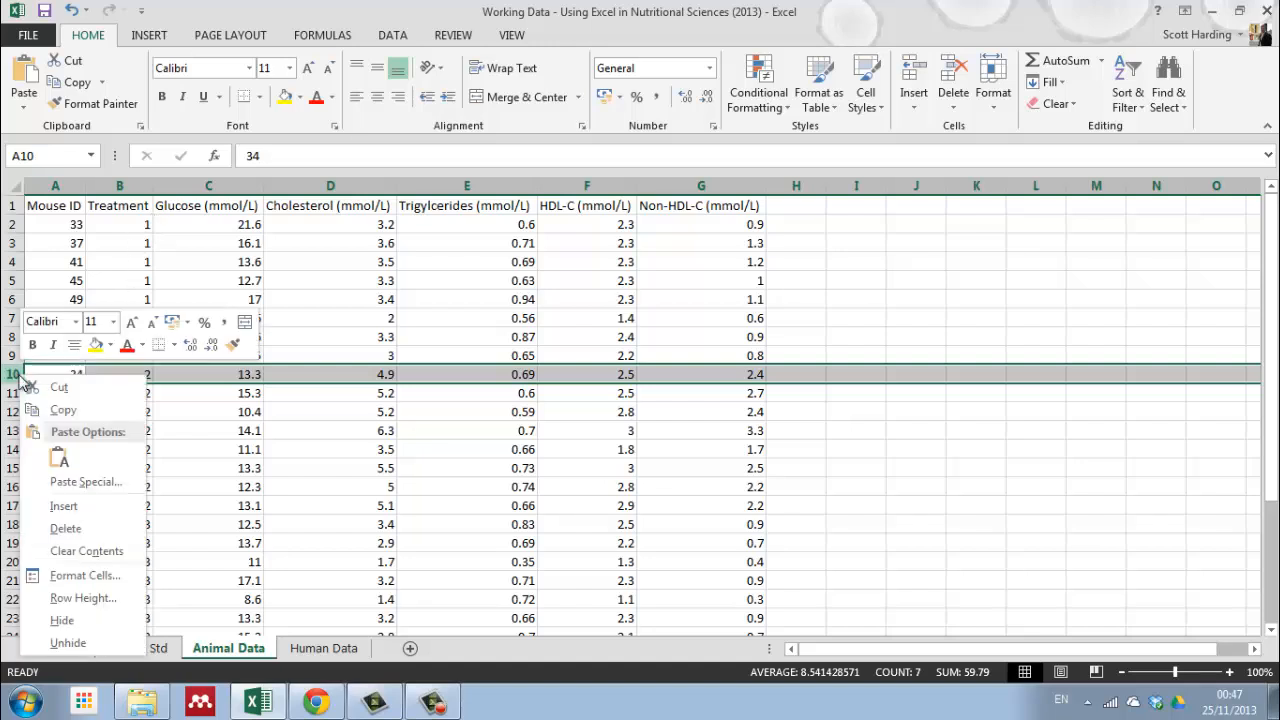
left_click(75, 506)
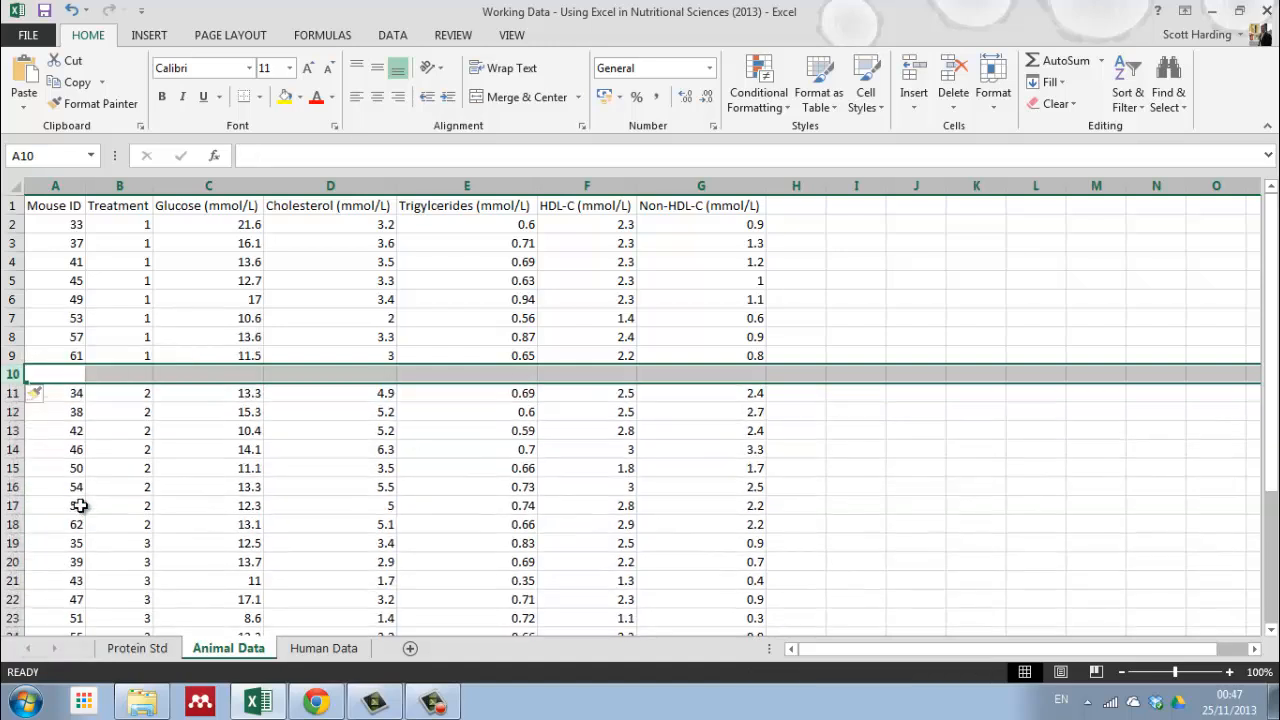
right_click(12, 374)
left_click(70, 506)
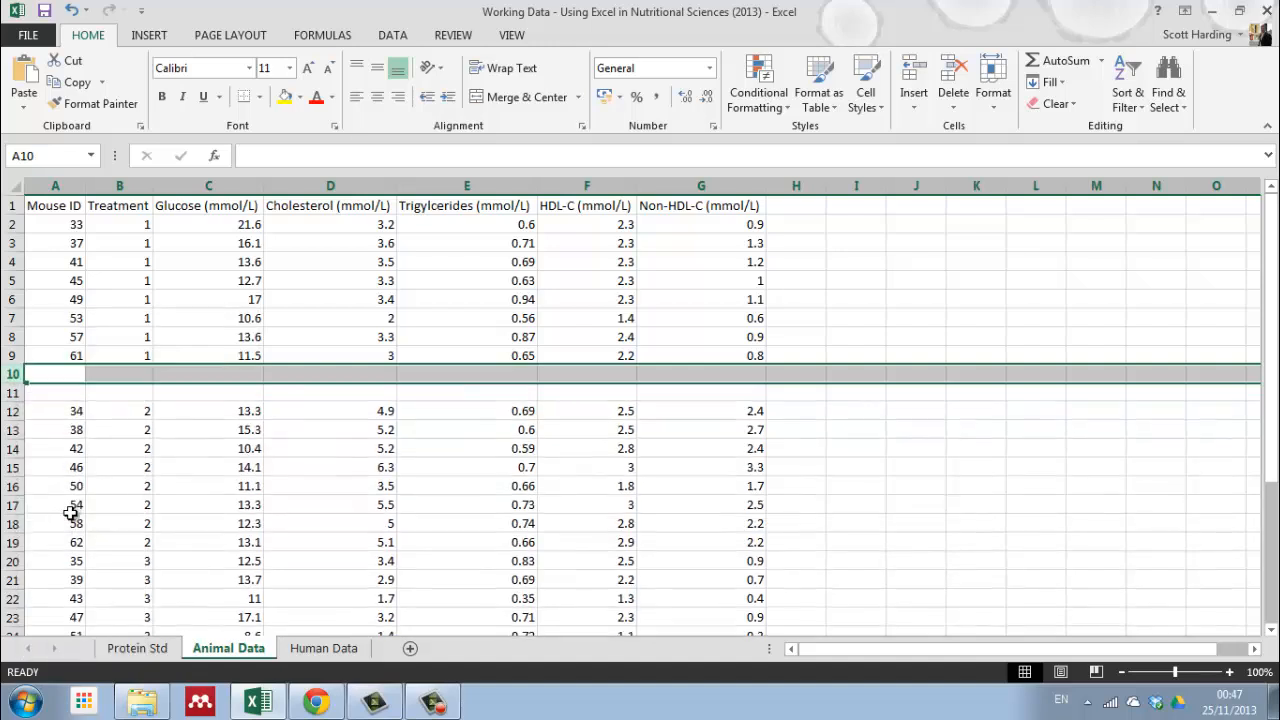
right_click(12, 374)
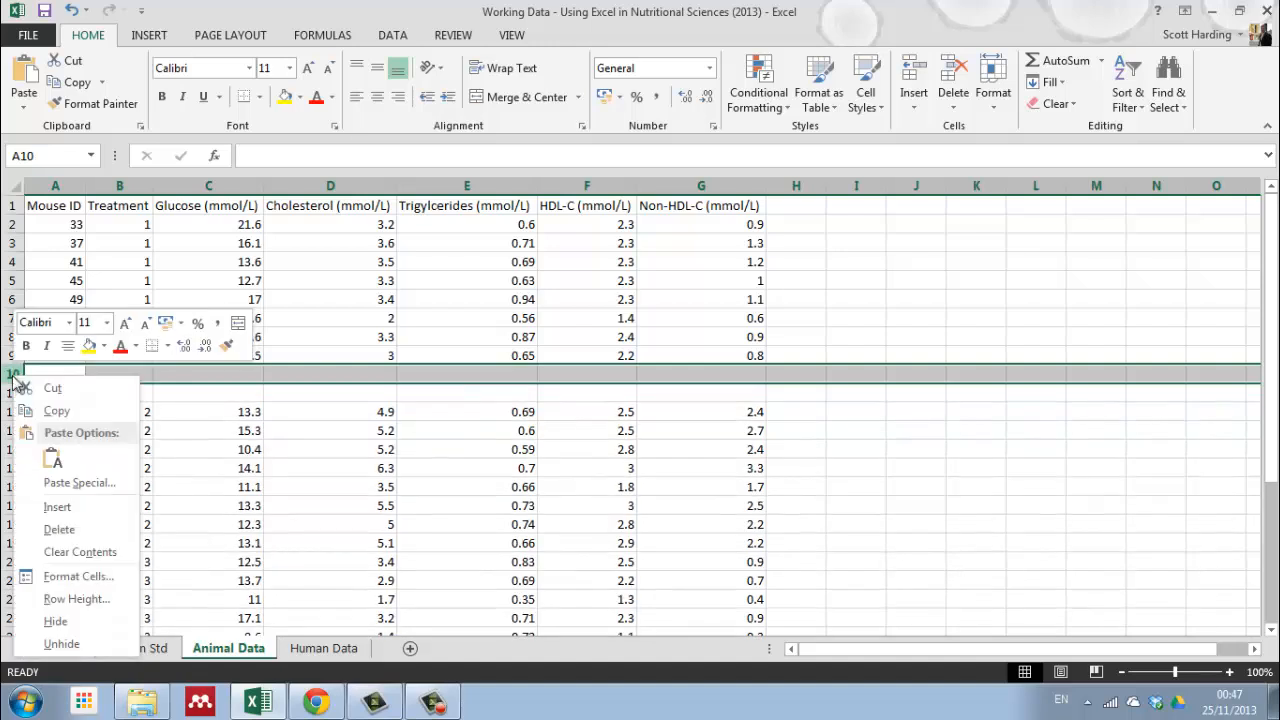
left_click(52, 508)
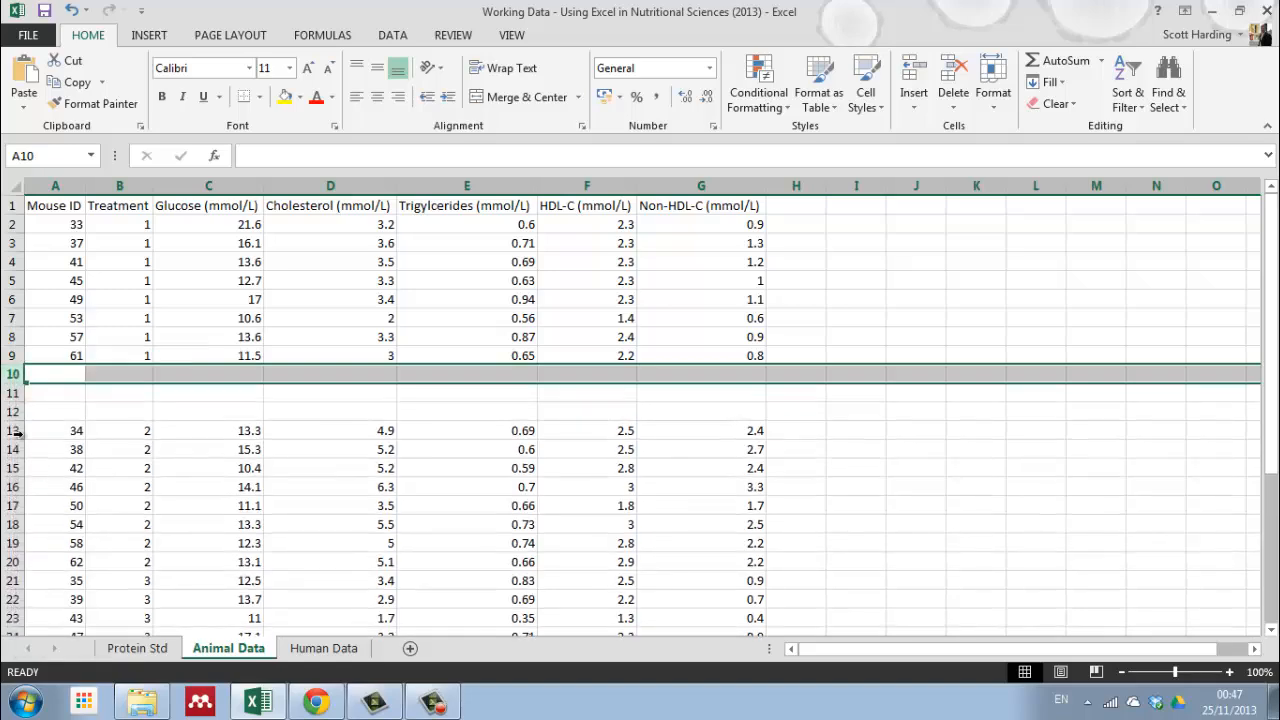
right_click(12, 374)
left_click(52, 504)
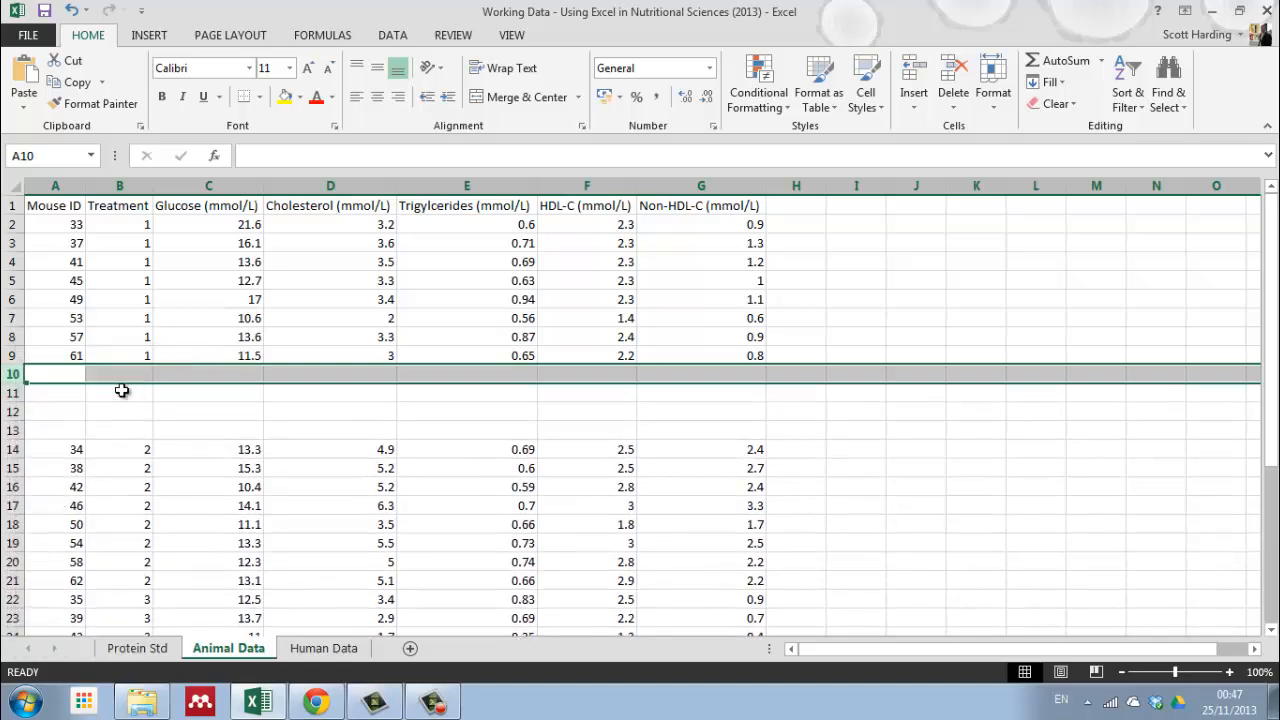
left_click(258, 408)
Step: Insert four blank rows at row 22 to separate the treatment 2 mice from the treatment 3 mice
scroll(403, 405, "down", 3)
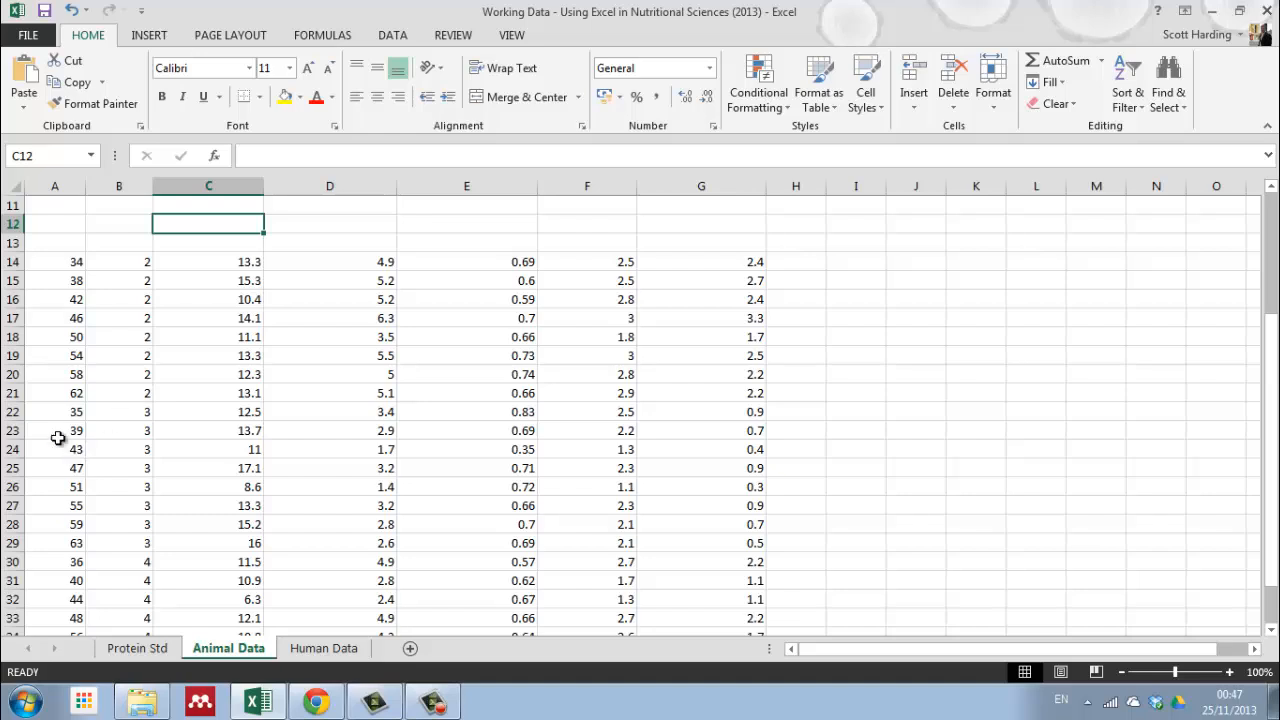
left_click(11, 412)
right_click(11, 412)
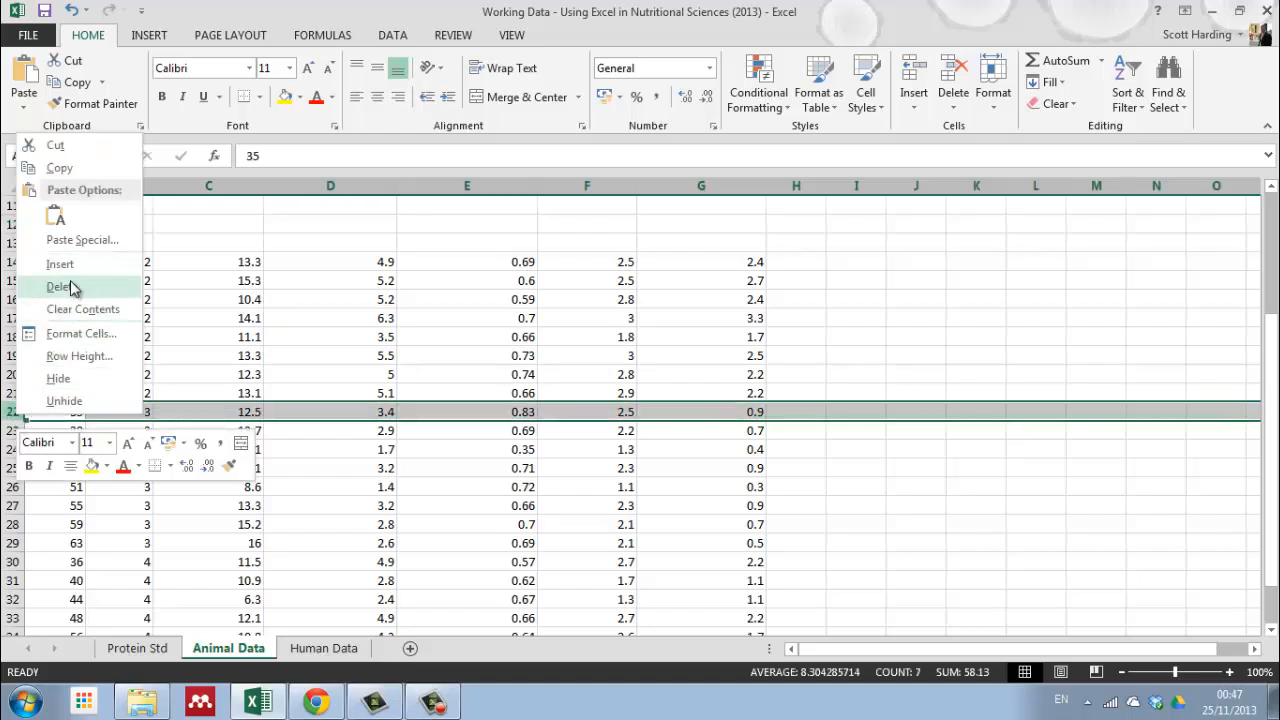
left_click(72, 266)
right_click(13, 410)
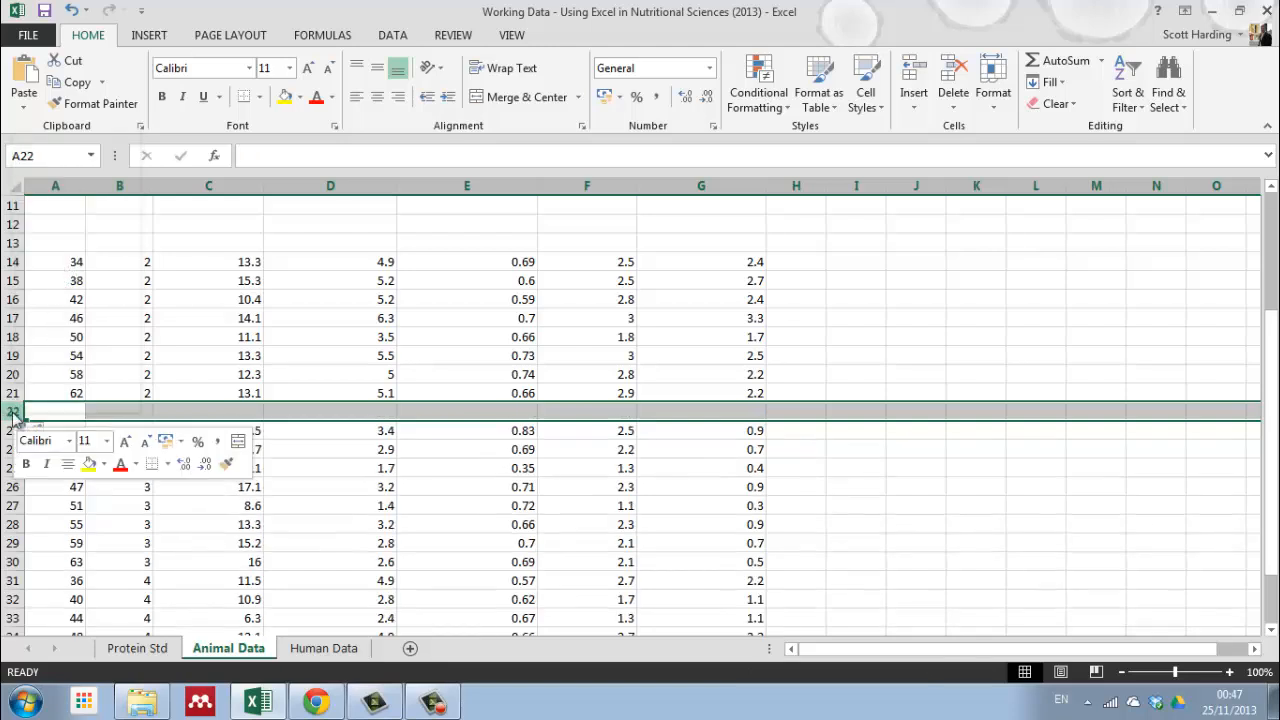
left_click(60, 260)
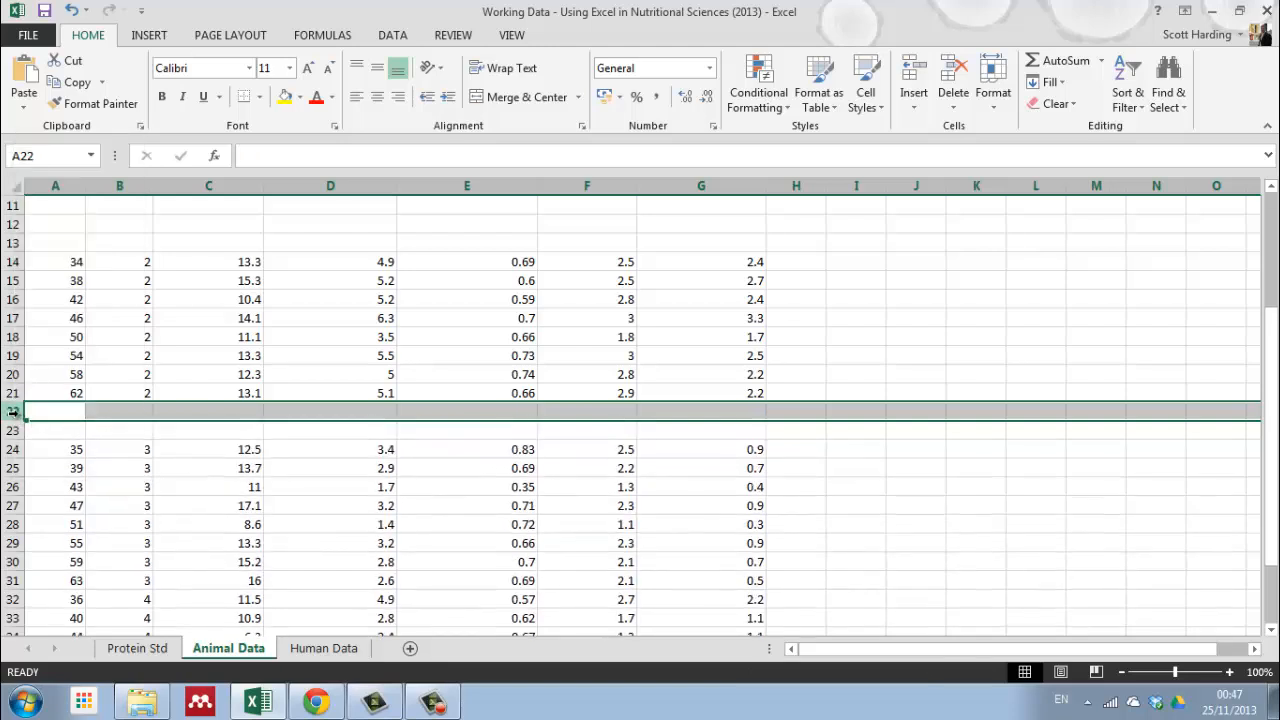
right_click(13, 411)
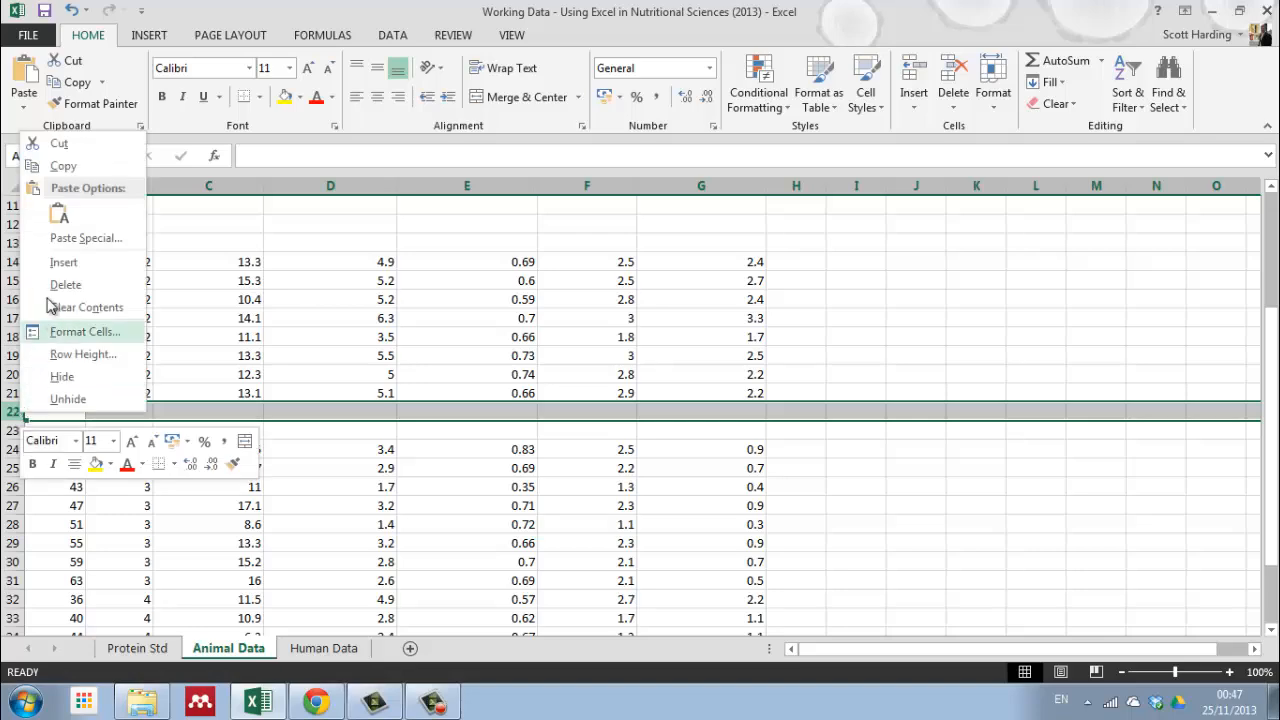
left_click(45, 262)
right_click(13, 411)
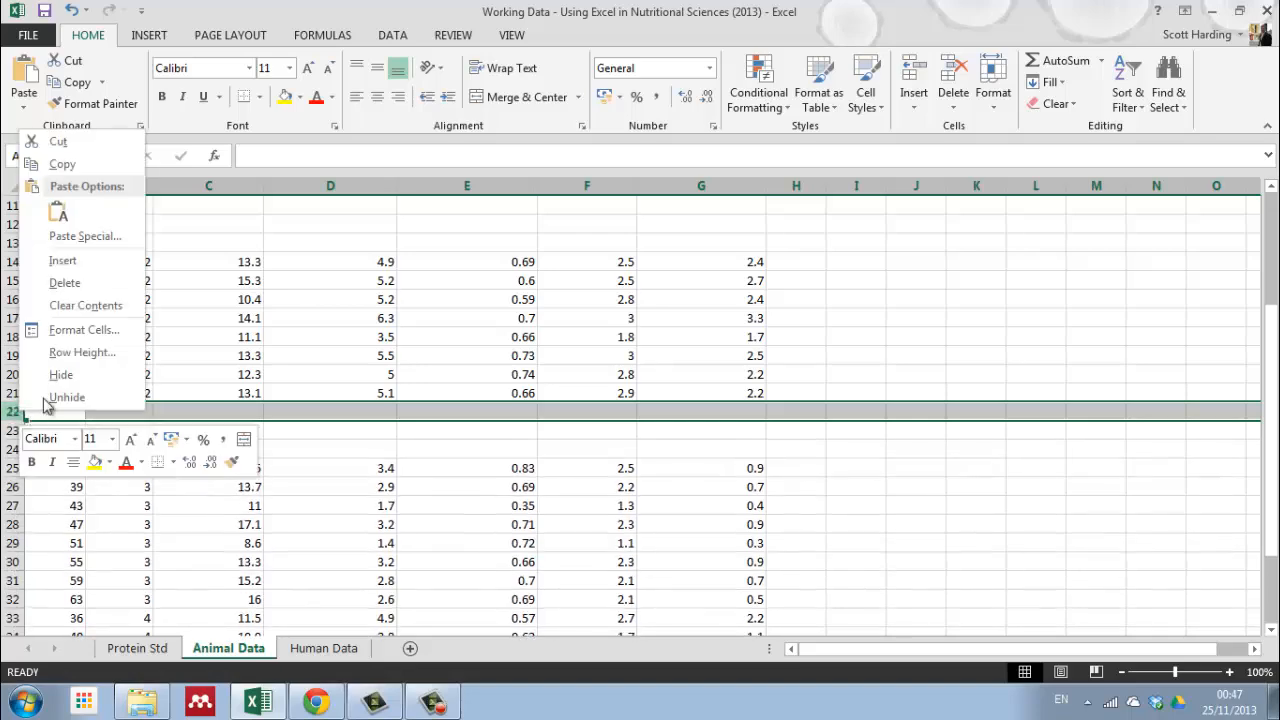
left_click(60, 258)
Step: Insert four blank rows at row 34 to separate the treatment 3 mice from the treatment 4 mice
scroll(119, 463, "down", 1)
scroll(119, 463, "down", 4)
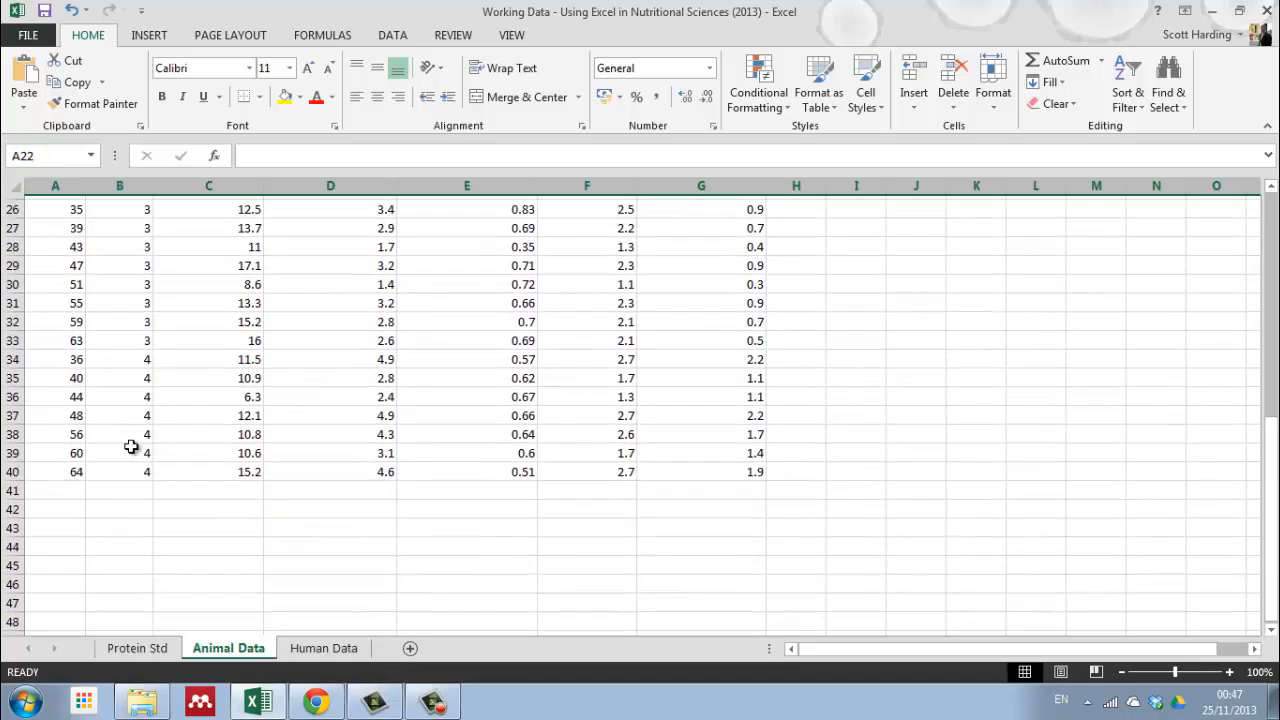
right_click(14, 355)
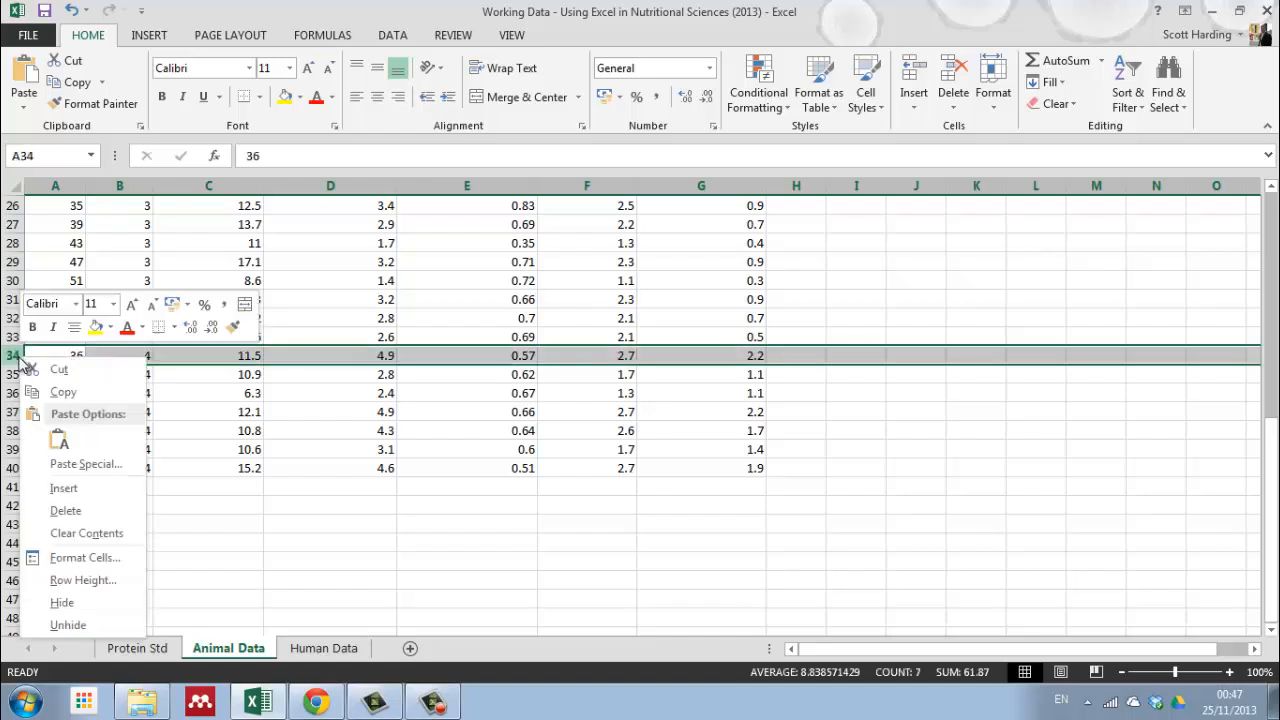
left_click(62, 488)
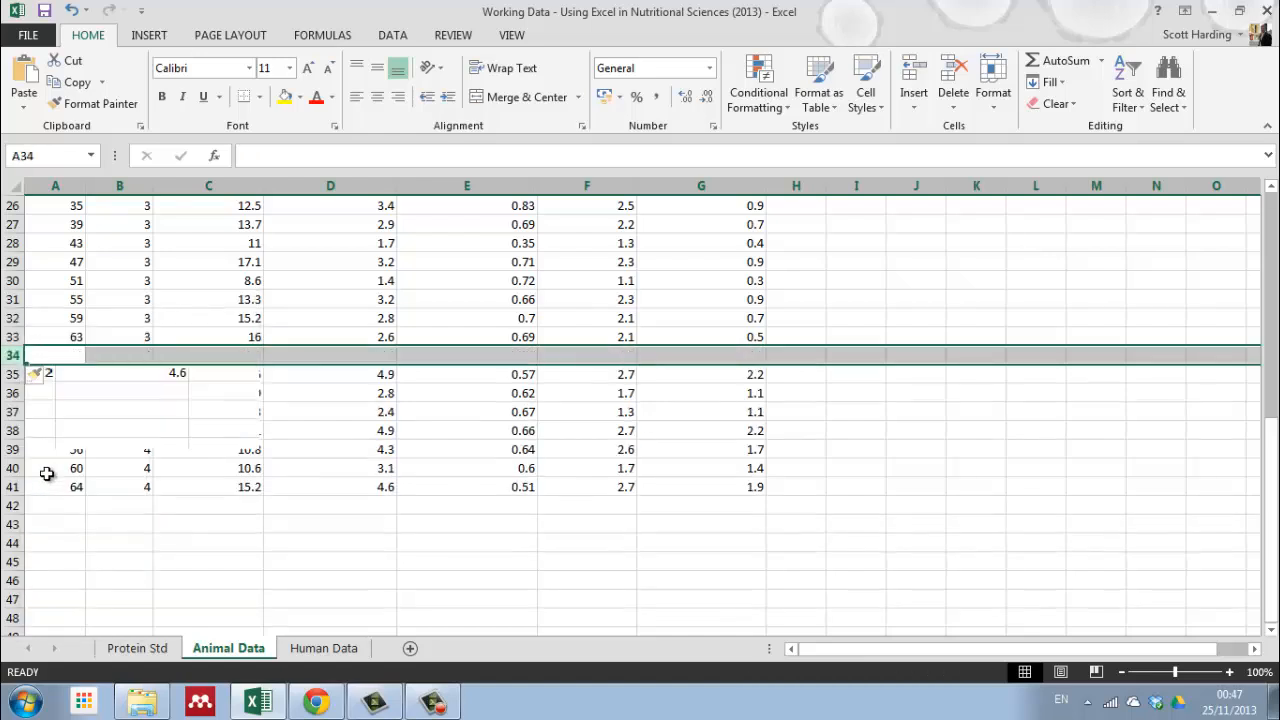
right_click(15, 356)
left_click(62, 488)
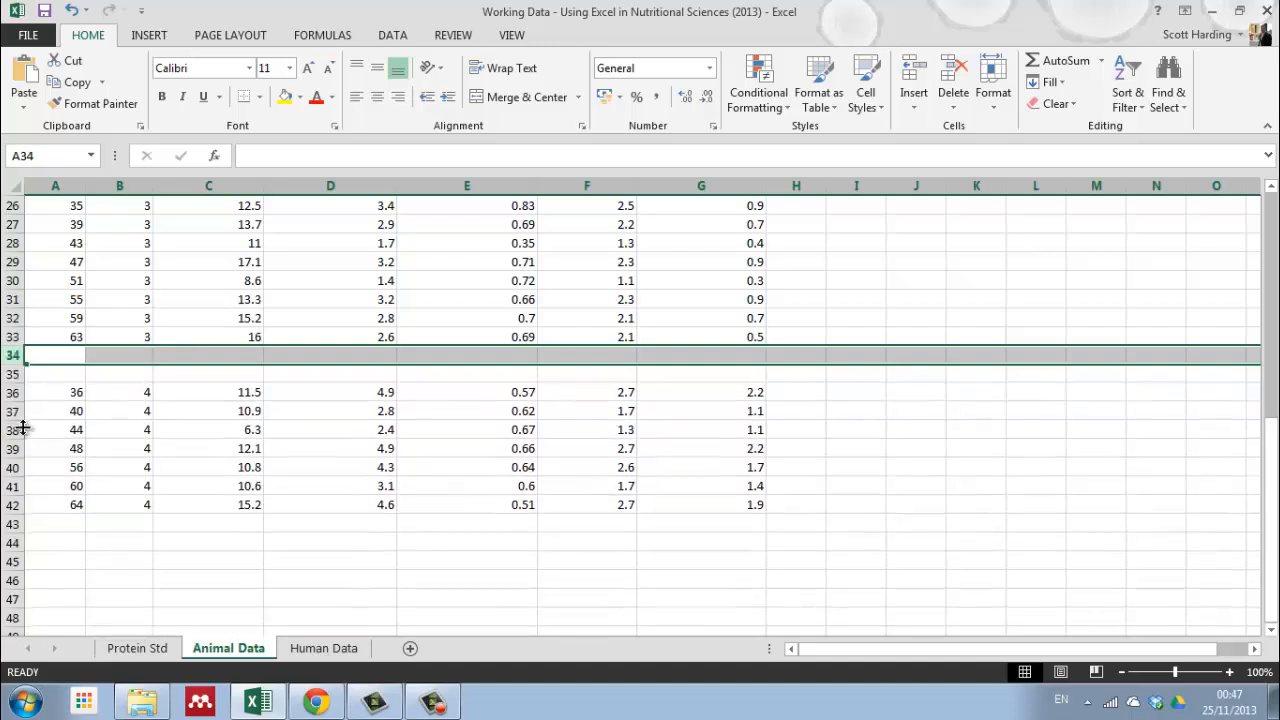
right_click(14, 355)
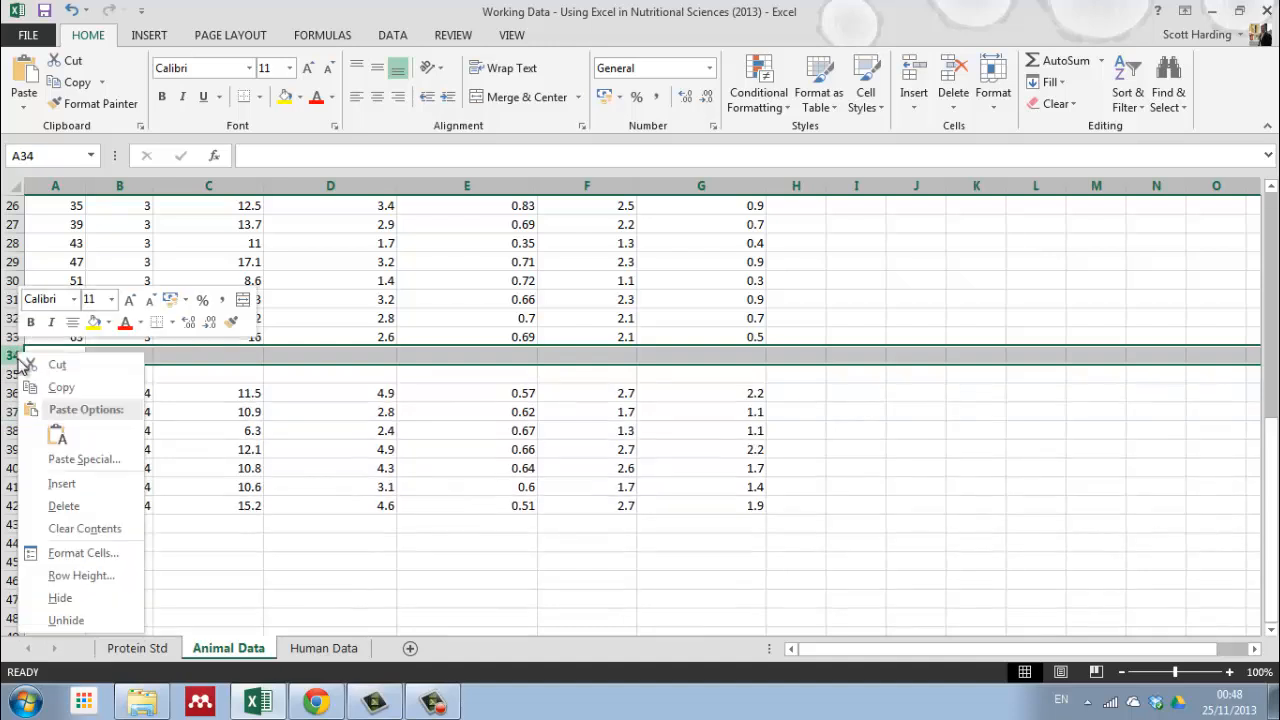
left_click(55, 487)
right_click(14, 355)
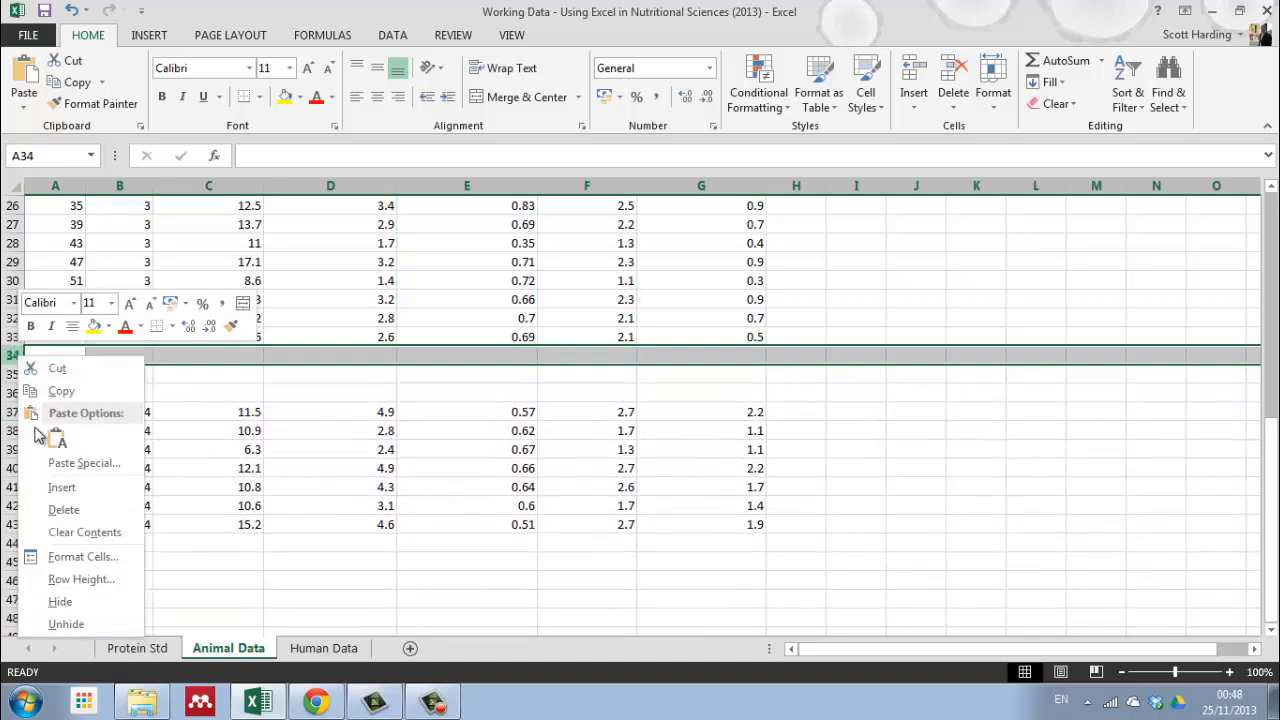
left_click(62, 487)
Step: Enter the labels Mean, SD and SEM in cells A10 to A12, below the treatment 1 mice
scroll(267, 431, "up", 7)
scroll(267, 431, "up", 2)
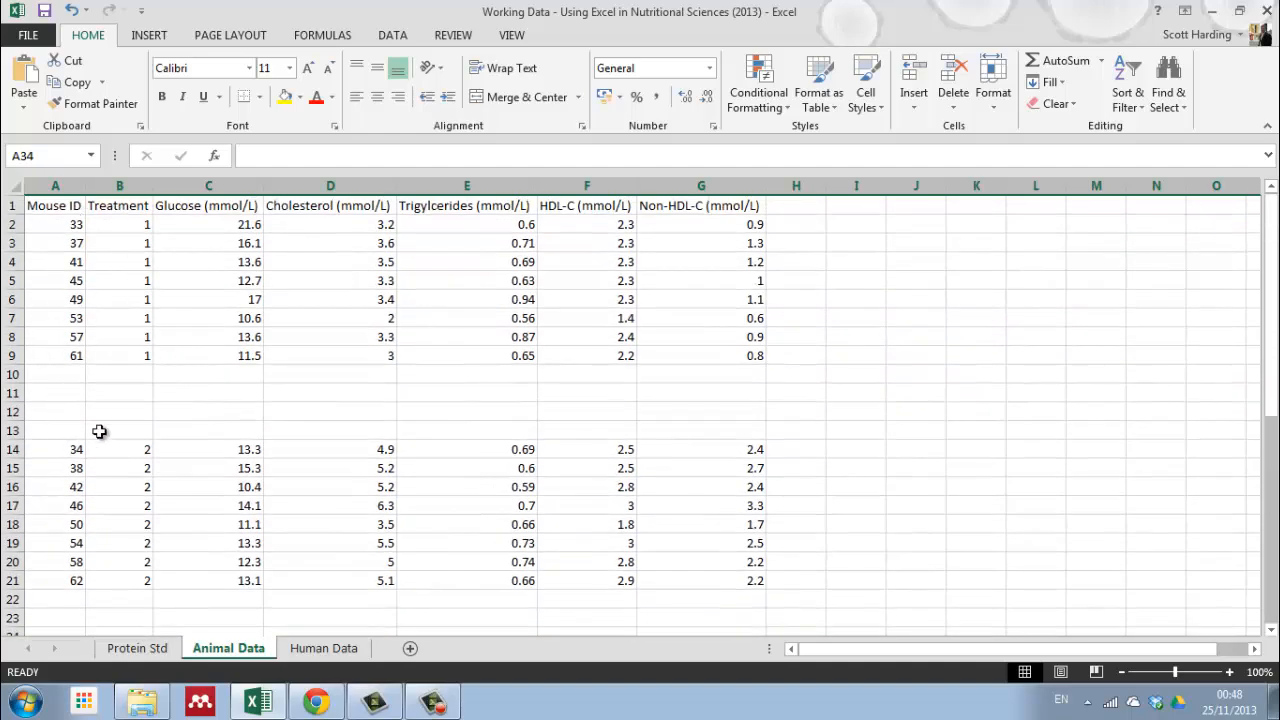
left_click(62, 378)
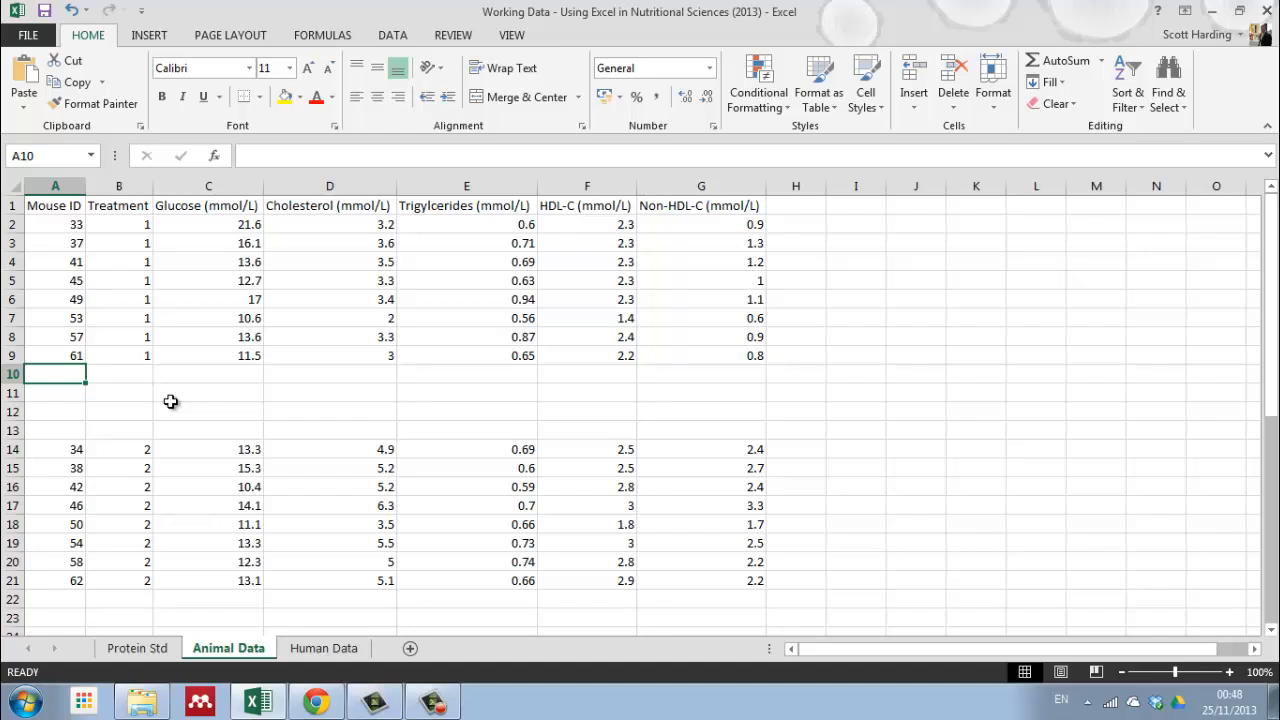
type("Mean")
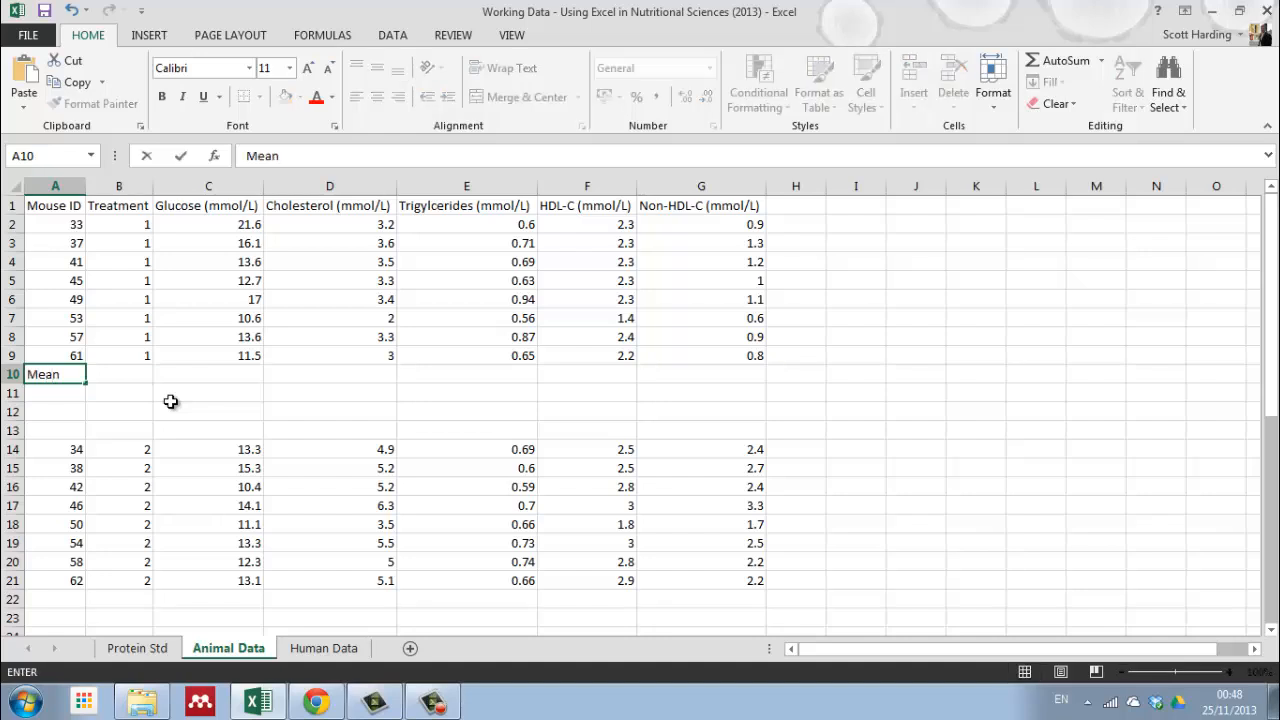
key("Return")
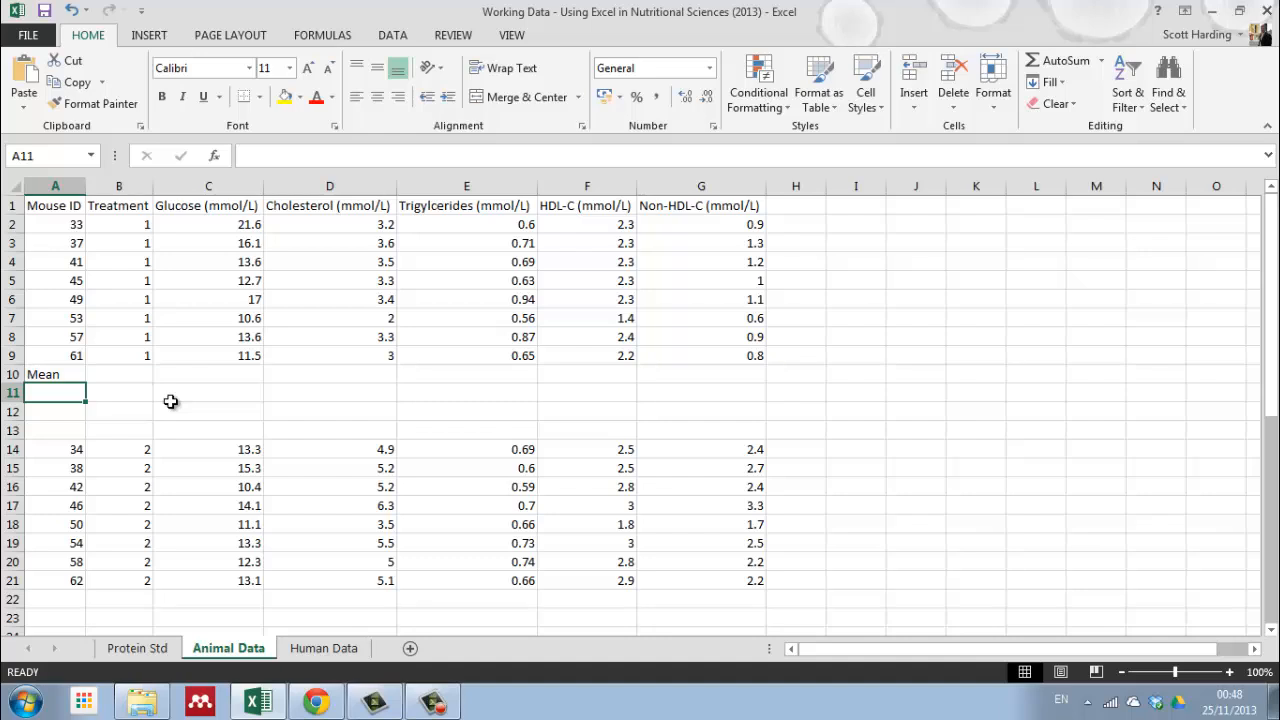
type("SD")
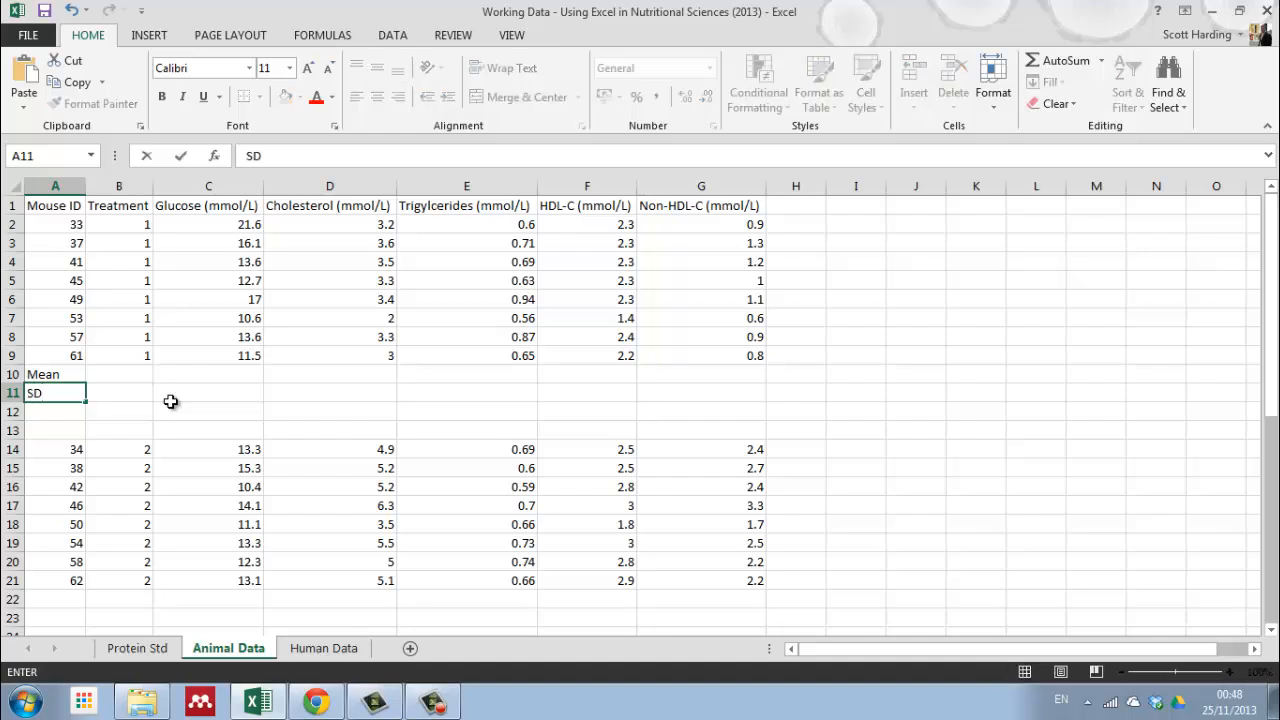
key("Return")
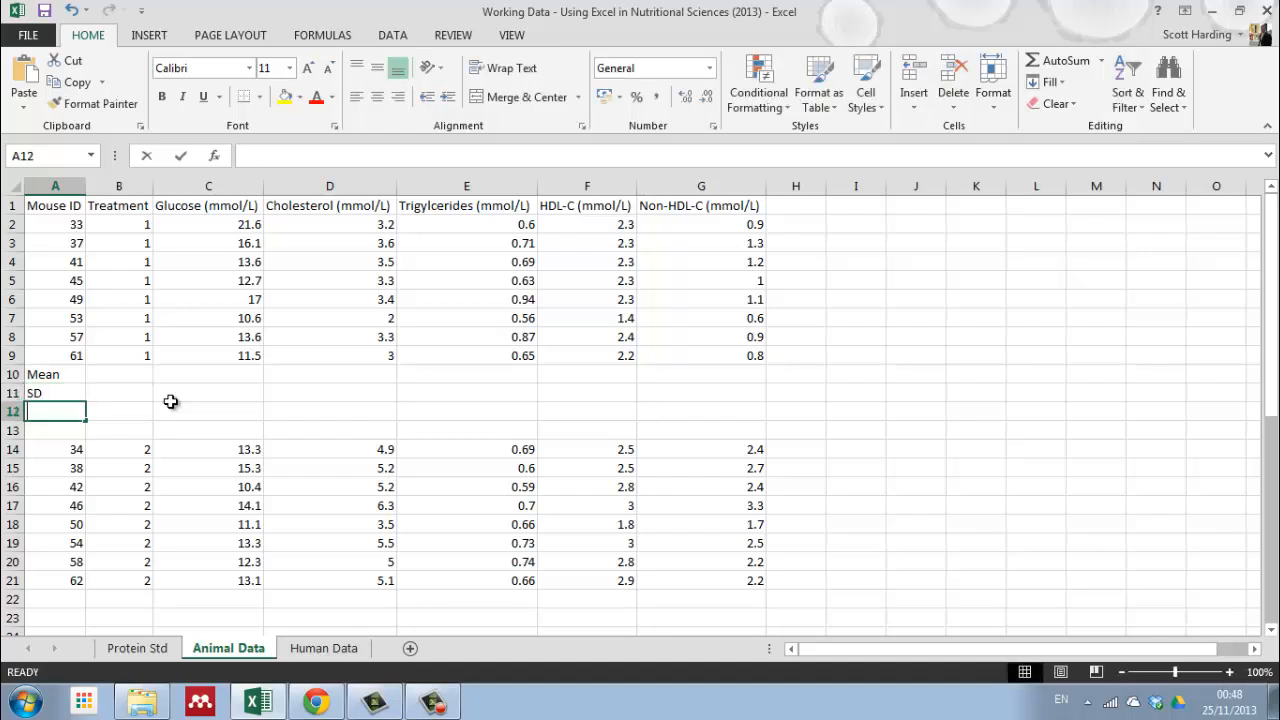
type("SEM")
left_click(134, 391)
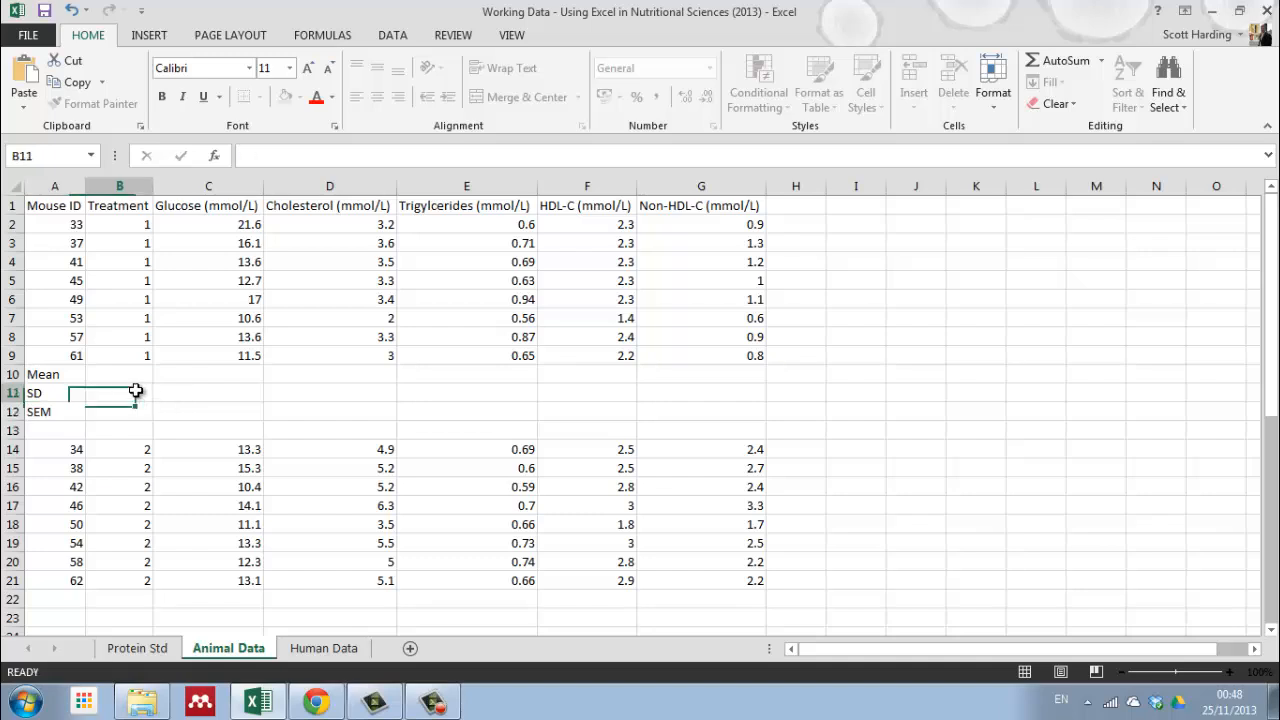
Step: Copy the Mean, SD and SEM labels from A10:A12 and paste them below the treatment 2 mice, starting at A22
left_click_drag(51, 372, 55, 408)
right_click(55, 408)
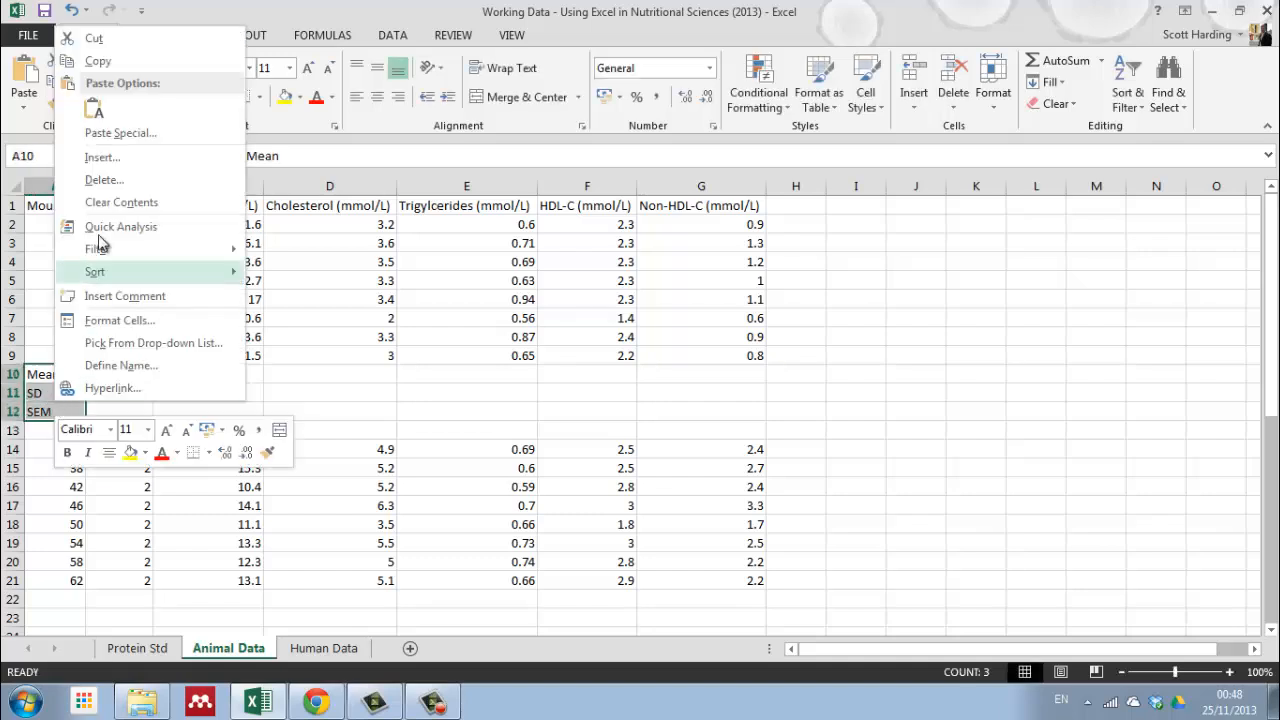
left_click(112, 68)
scroll(94, 399, "down", 3)
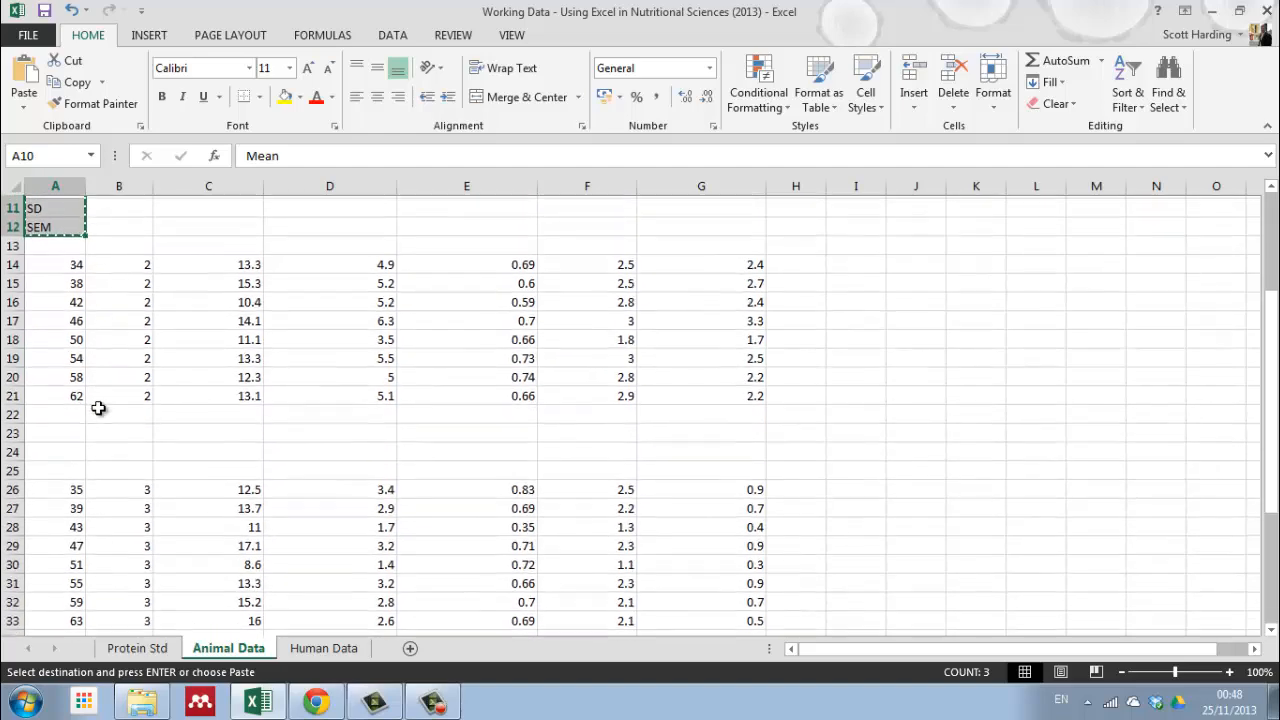
left_click(49, 410)
right_click(49, 410)
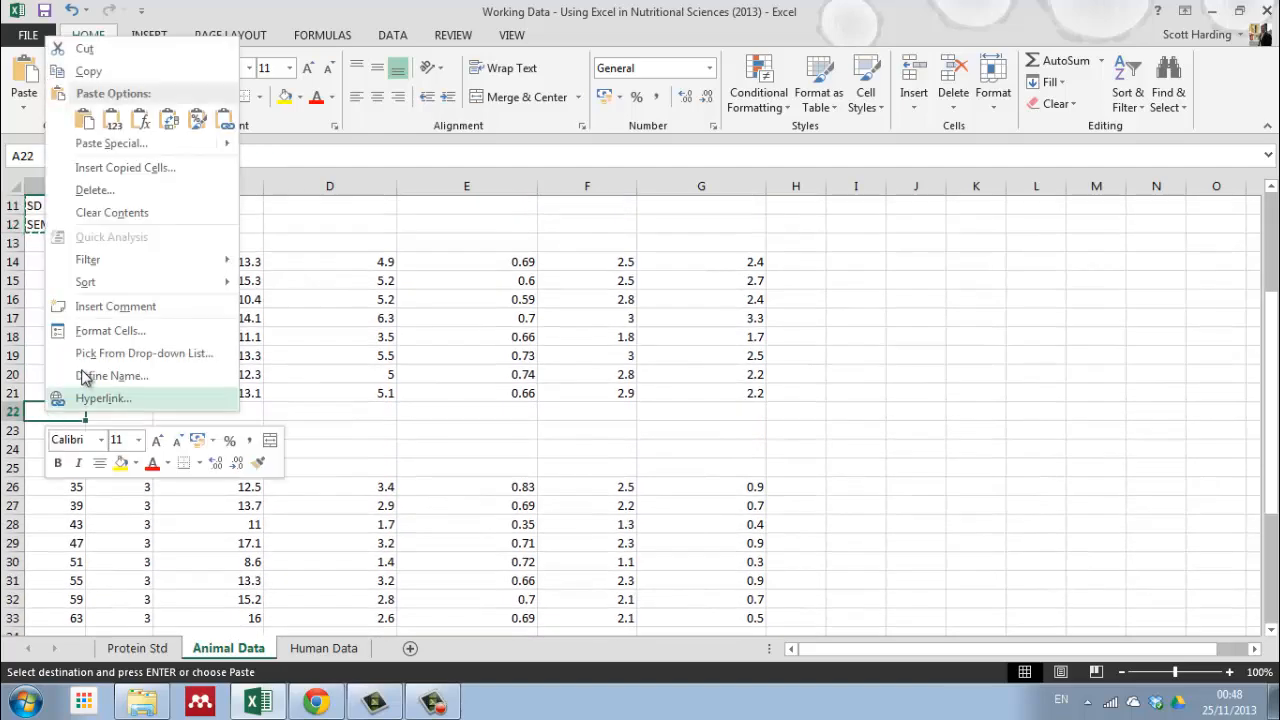
left_click(84, 121)
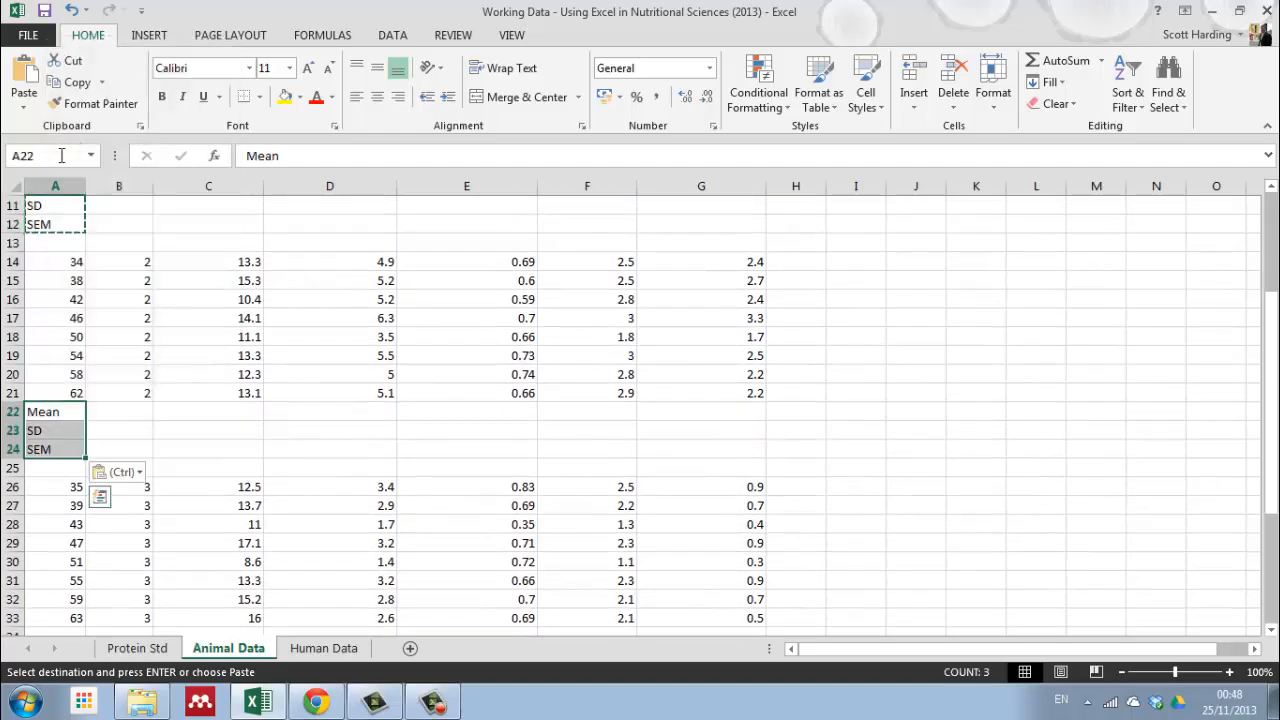
Step: Paste the copied Mean, SD and SEM labels below the treatment 3 and treatment 4 mice, starting at A34 and A45
scroll(60, 365, "down", 5)
left_click(56, 355)
right_click(56, 355)
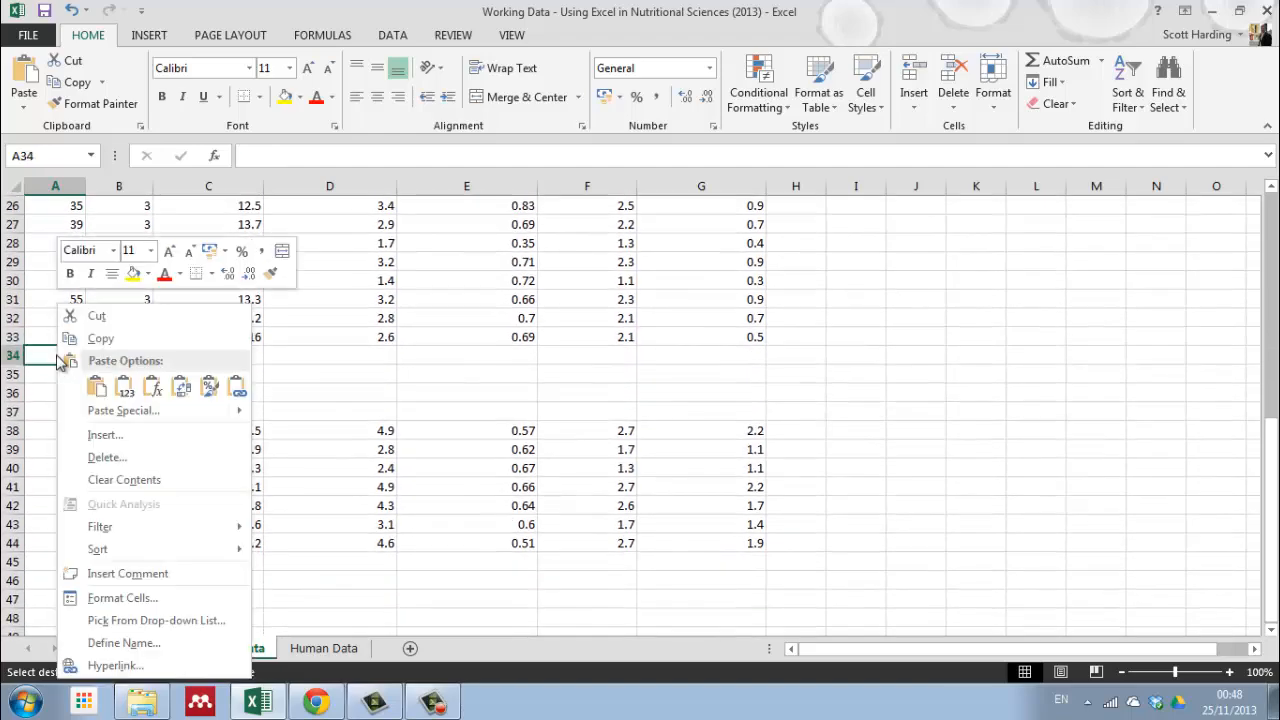
left_click(96, 387)
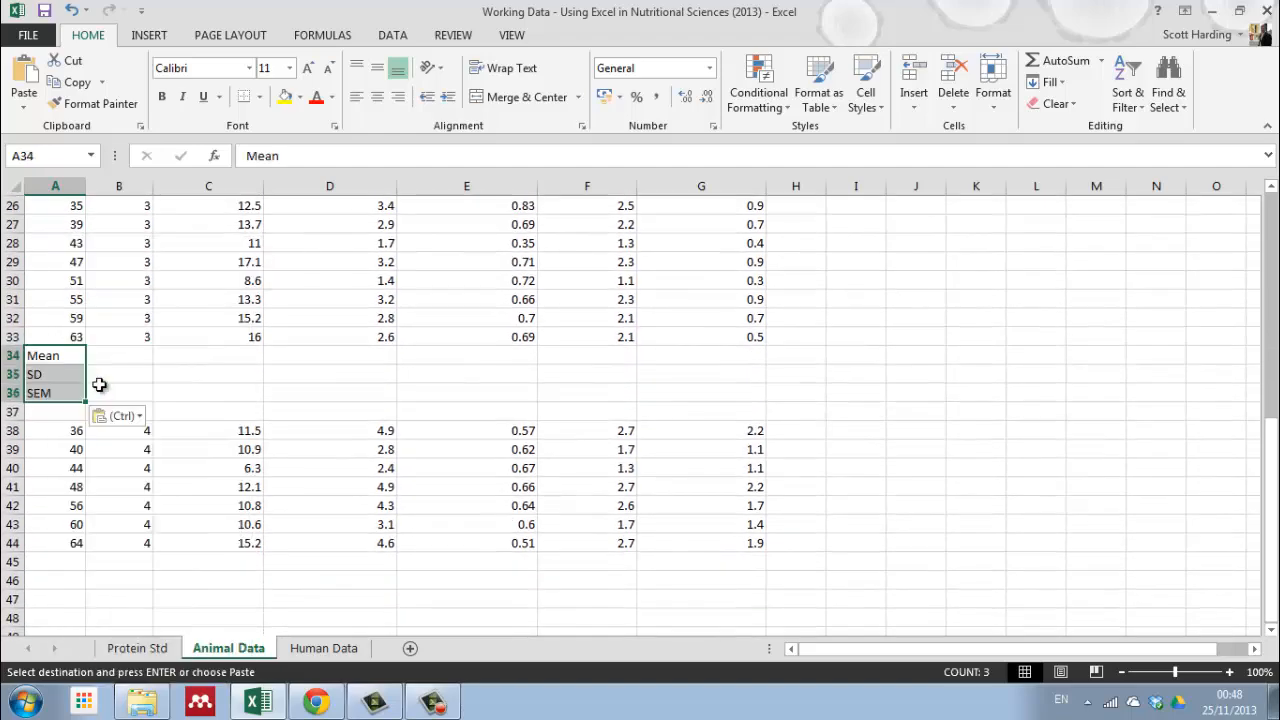
scroll(100, 386, "down", 3)
left_click(54, 373)
right_click(55, 373)
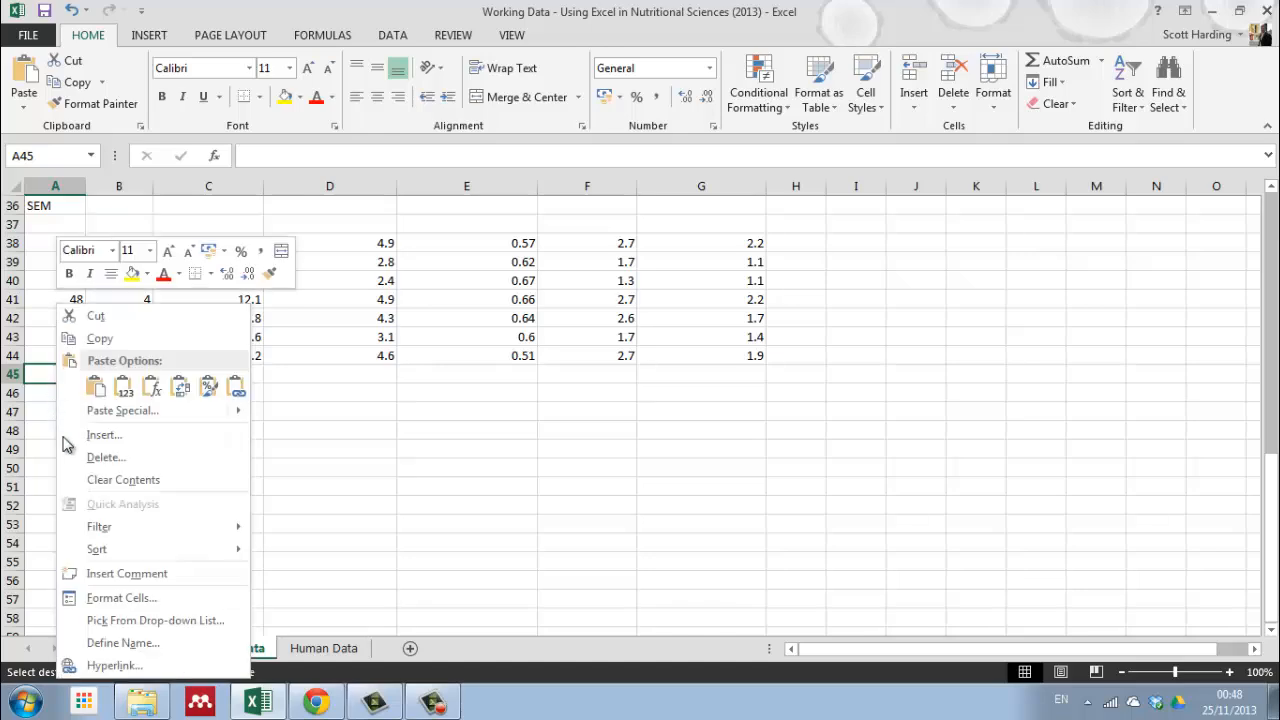
left_click(96, 387)
Step: Calculate the treatment 1 mean glucose in C10 with =AVERAGE(C2:C9) and check the formula
scroll(270, 450, "up", 12)
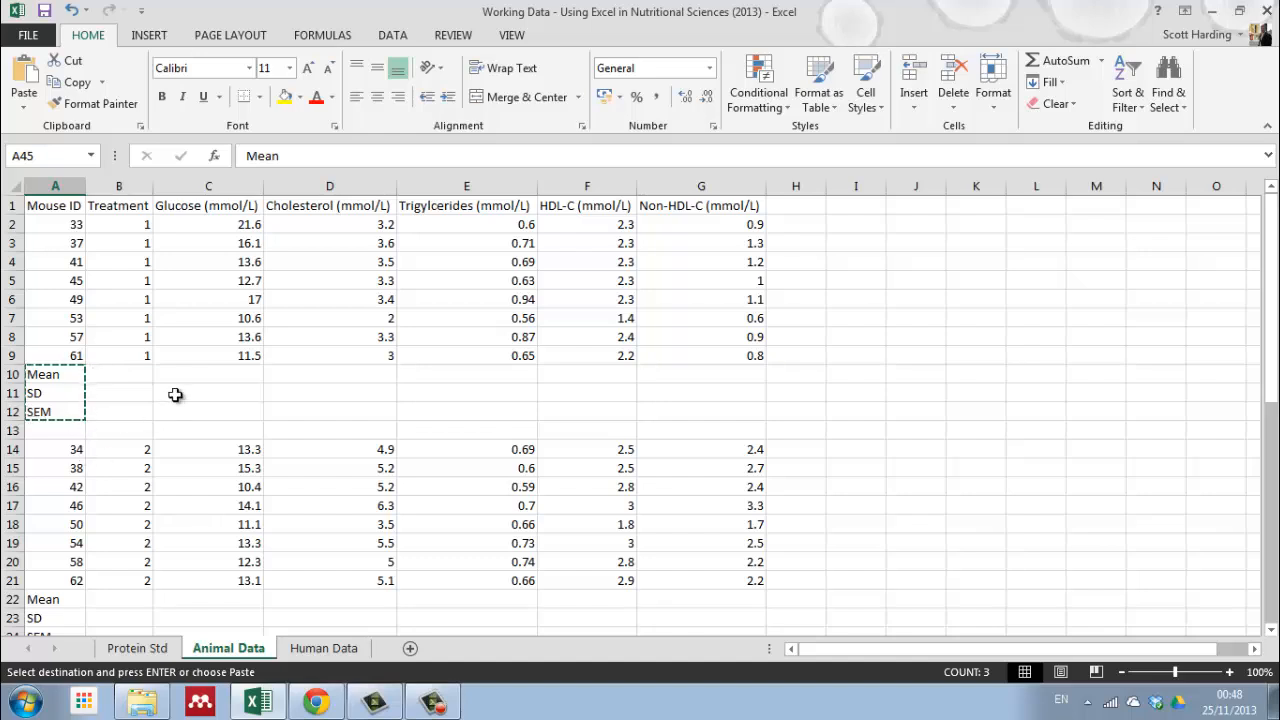
left_click(207, 377)
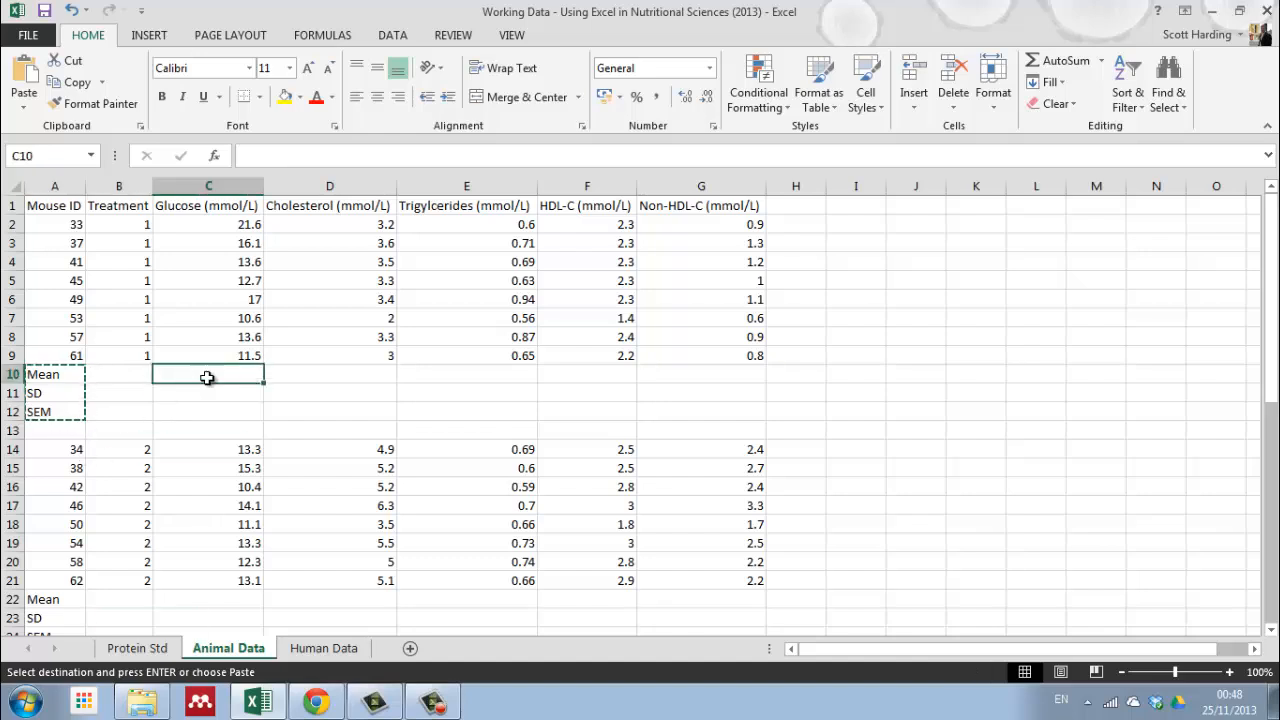
double_click(206, 395)
left_click(204, 377)
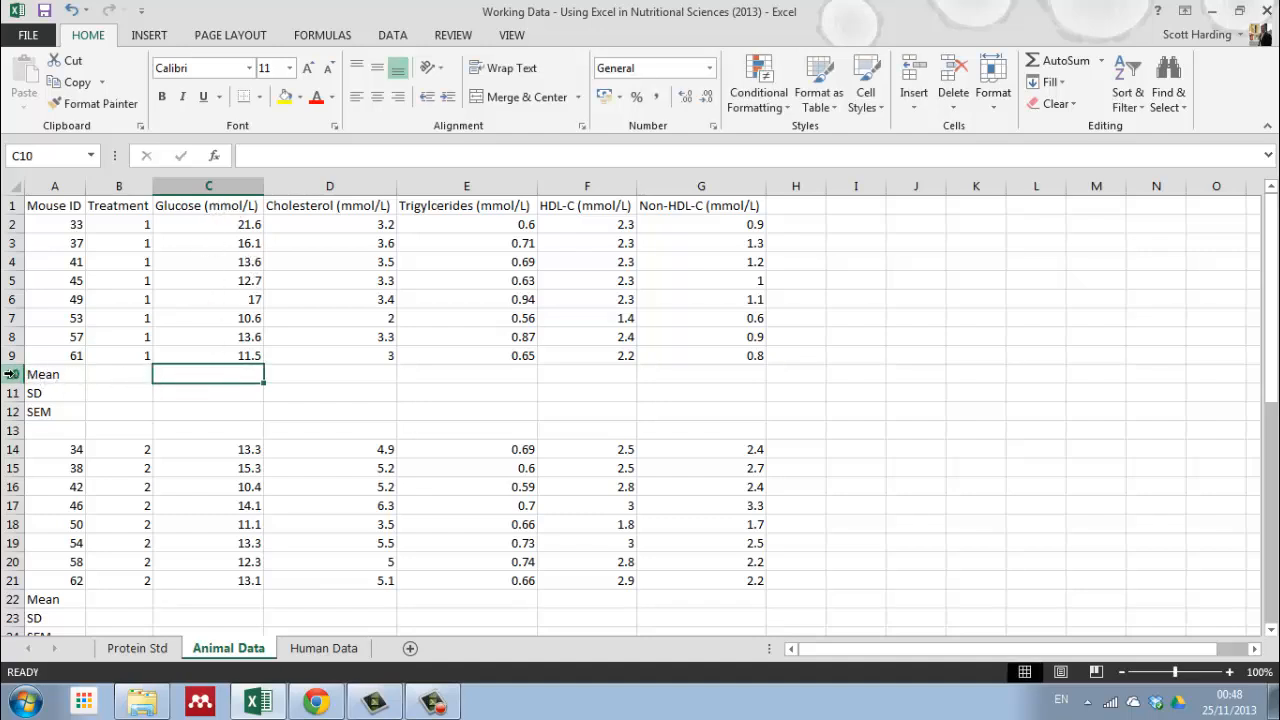
type("=")
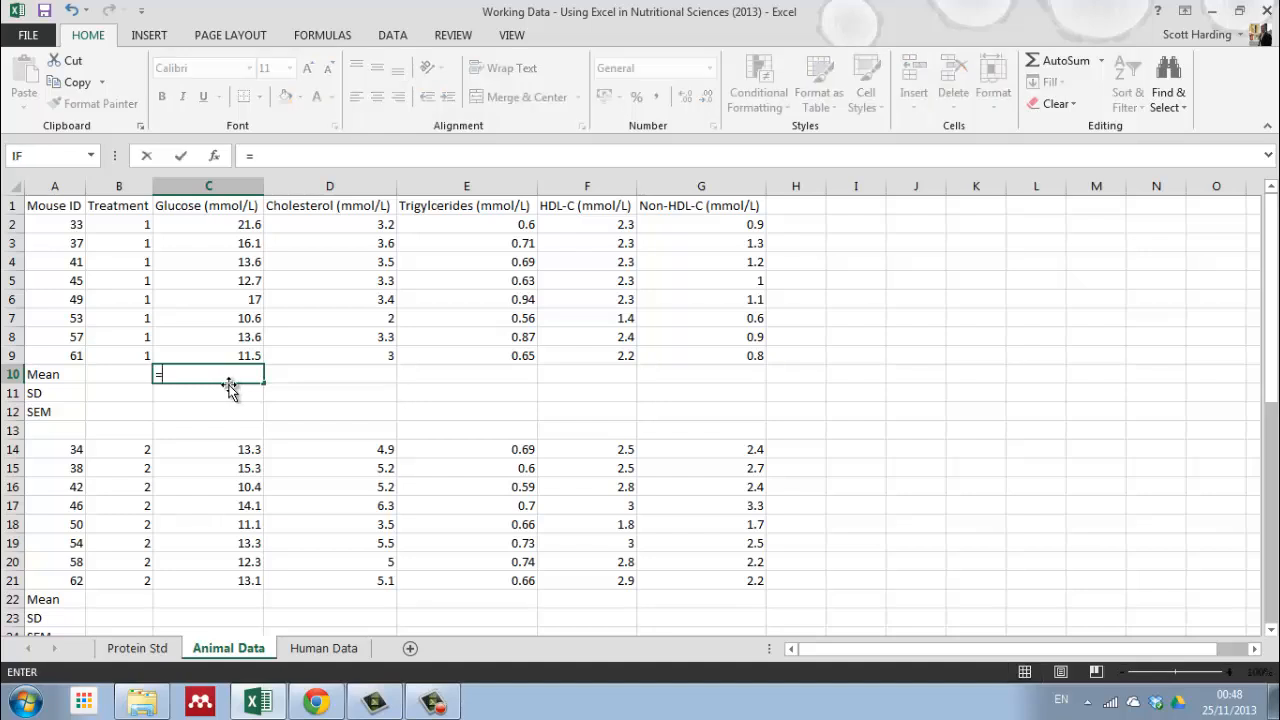
type("aver")
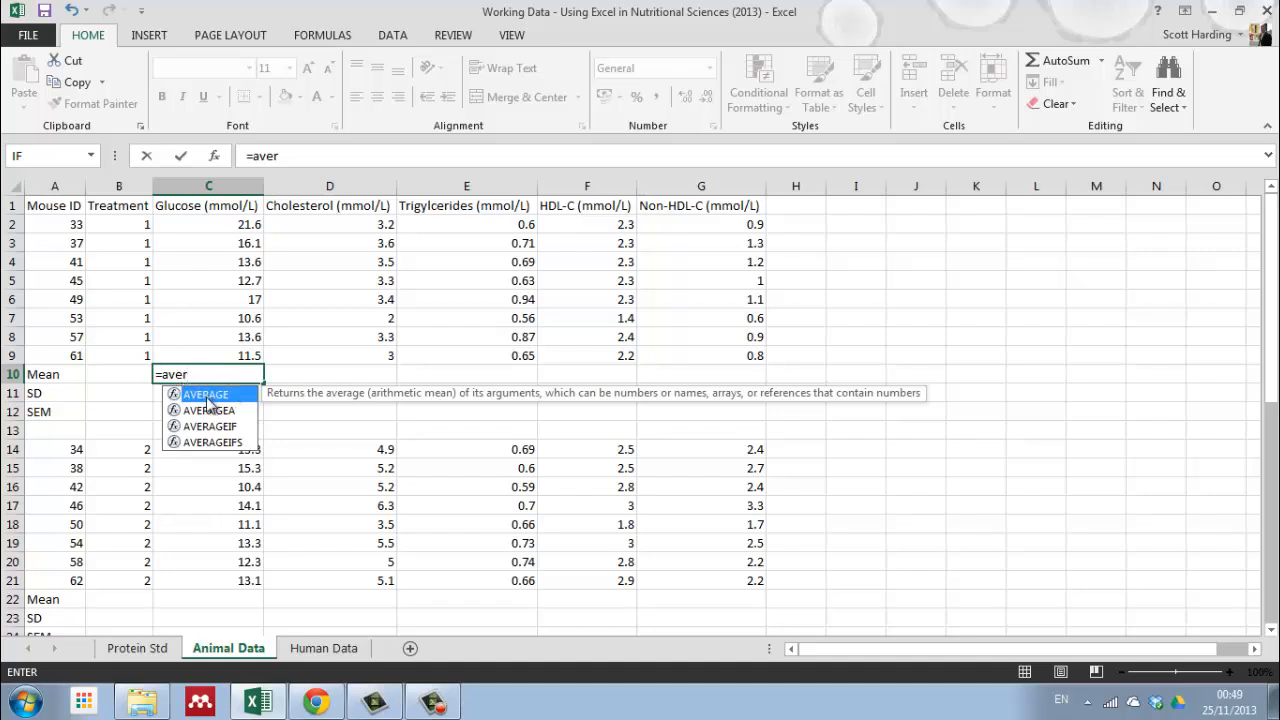
double_click(207, 396)
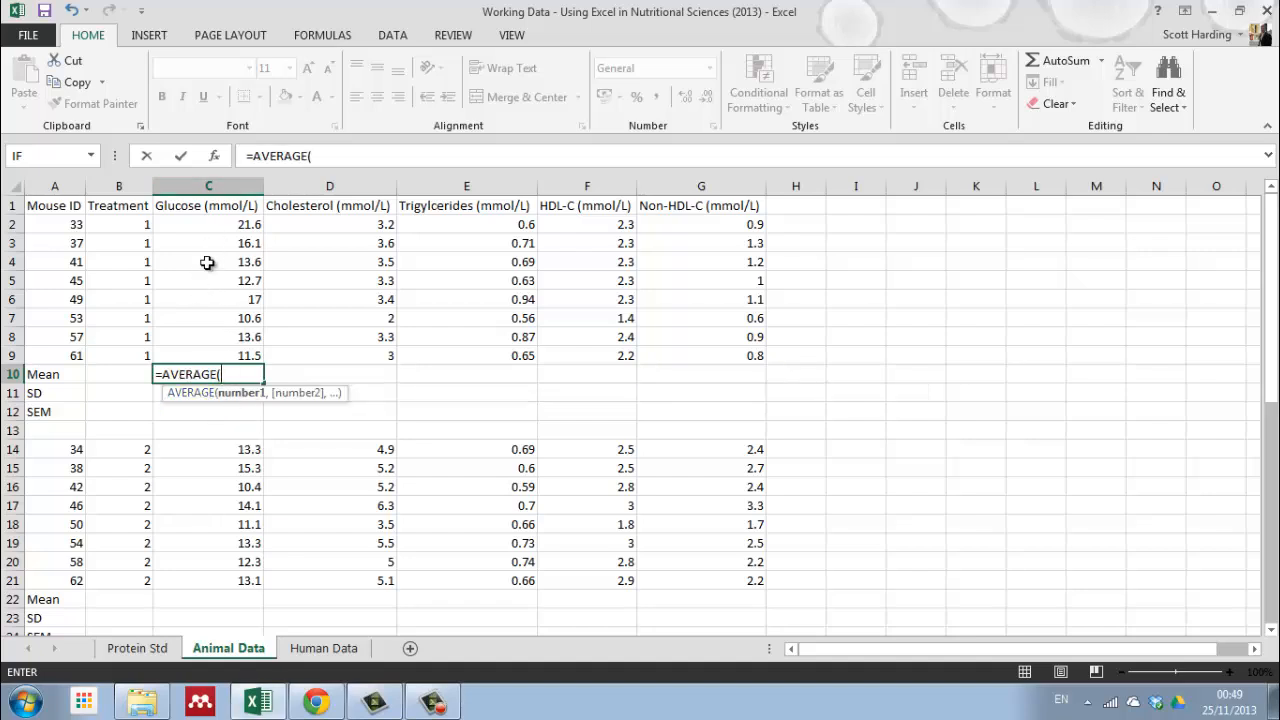
left_click_drag(216, 229, 214, 354)
type(")")
key("Return")
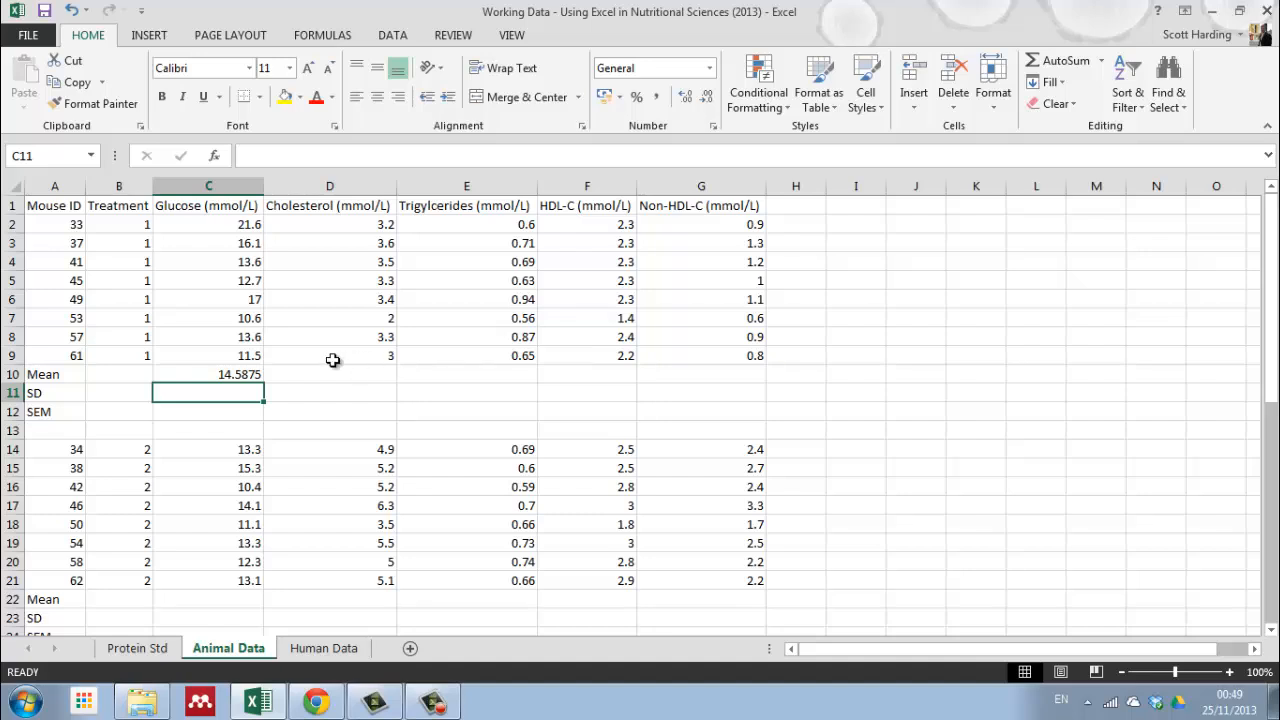
left_click(246, 373)
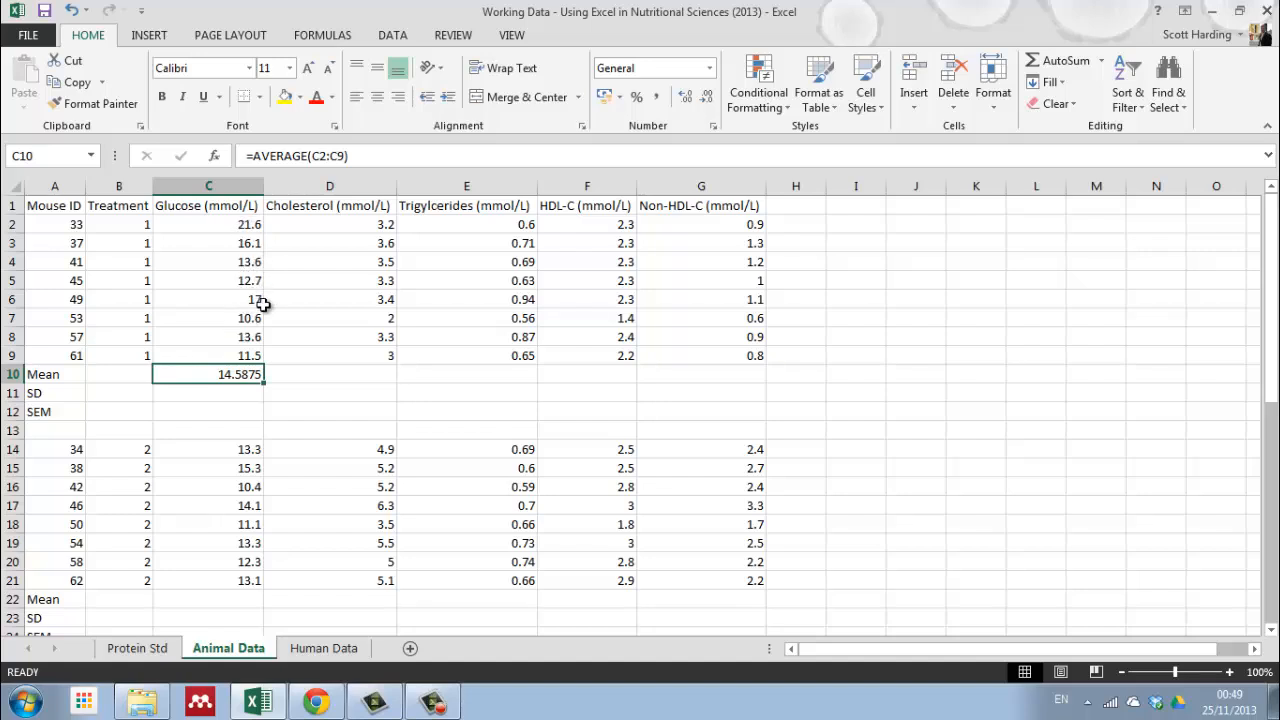
left_click(240, 395)
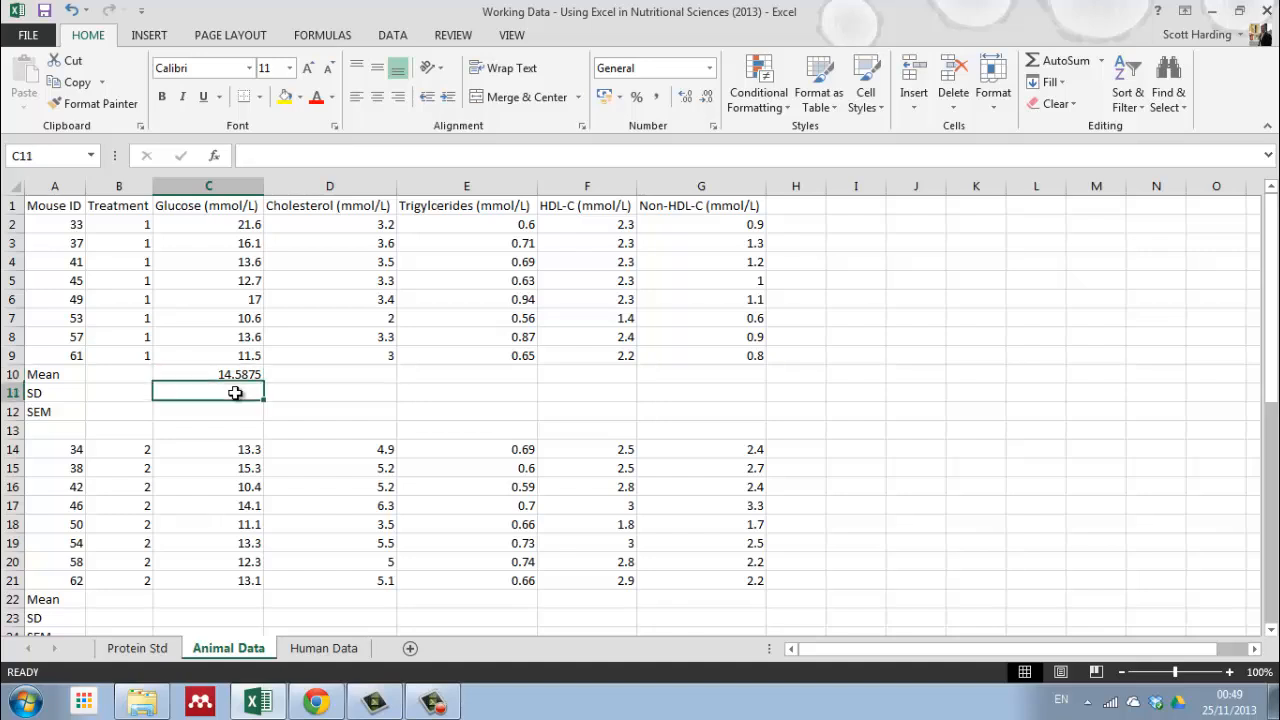
Step: Fill the treatment 1 mean formula from C10 across to G10 for the remaining blood measures
left_click(228, 378)
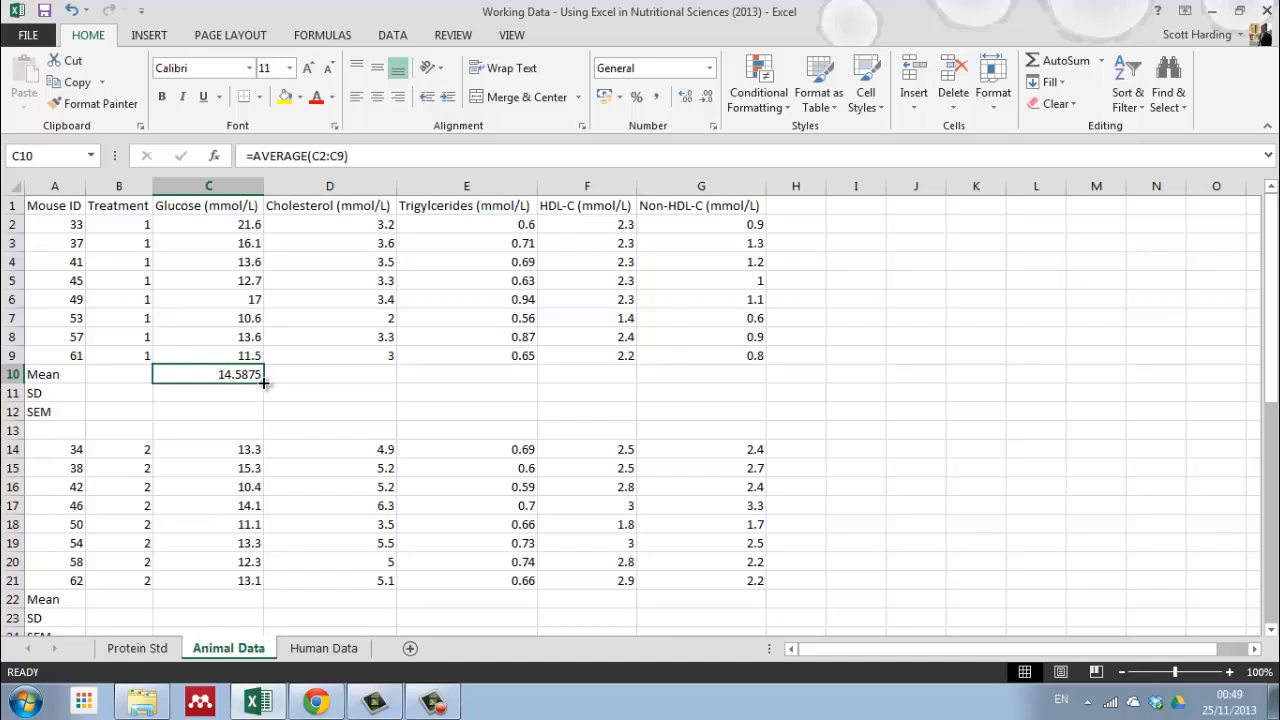
left_click_drag(263, 382, 735, 384)
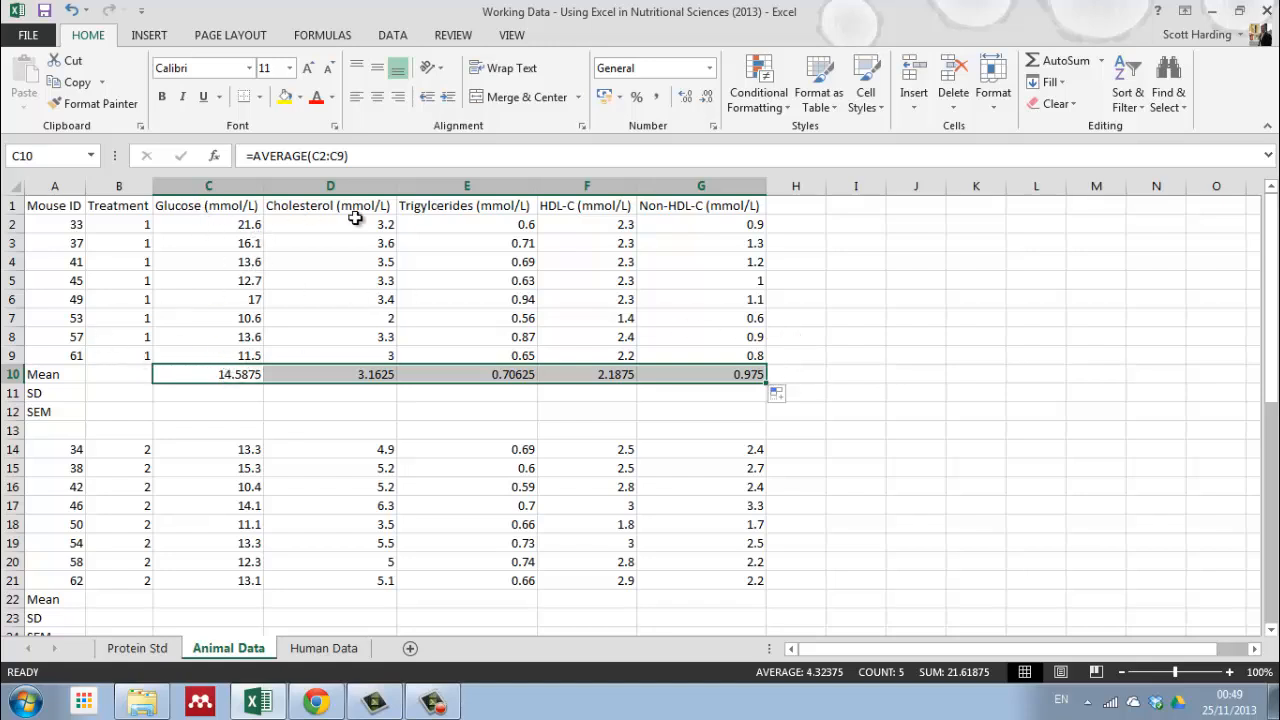
left_click(366, 392)
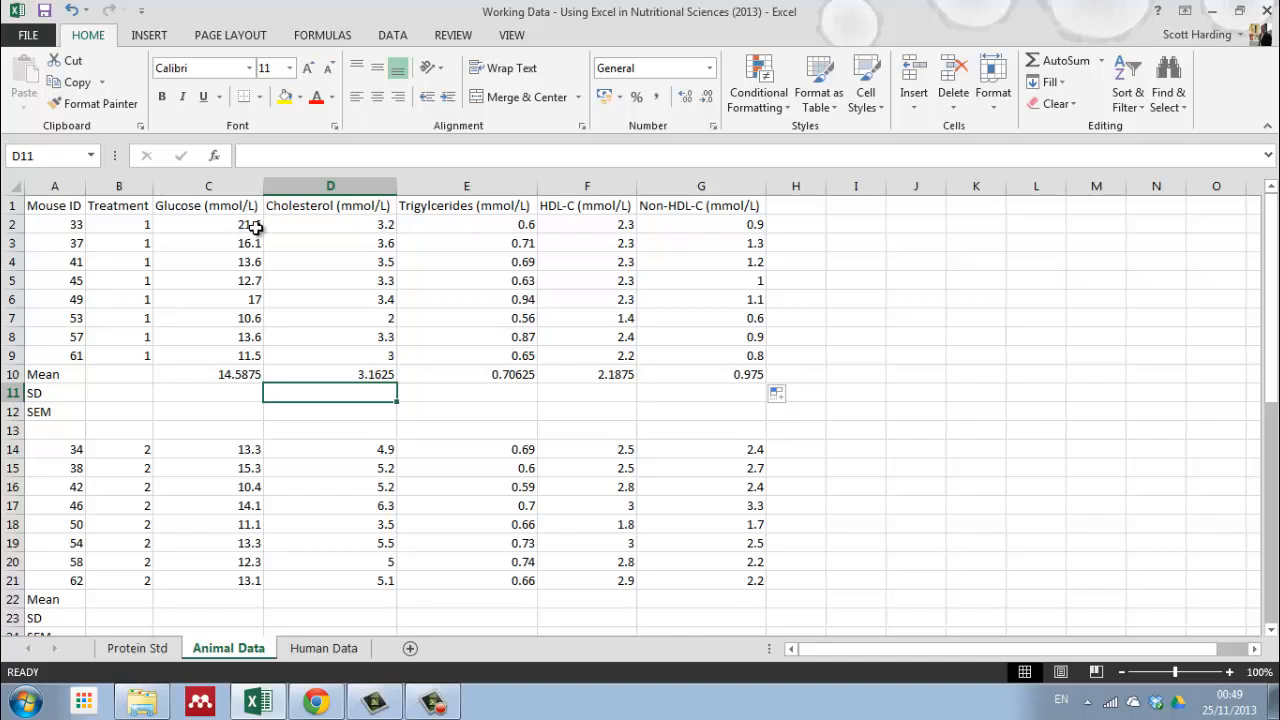
Step: Format the treatment 1 glucose and cholesterol values and means in C2:D10 to one decimal place
left_click_drag(222, 375, 265, 363)
left_click(302, 393)
left_click_drag(220, 229, 337, 370)
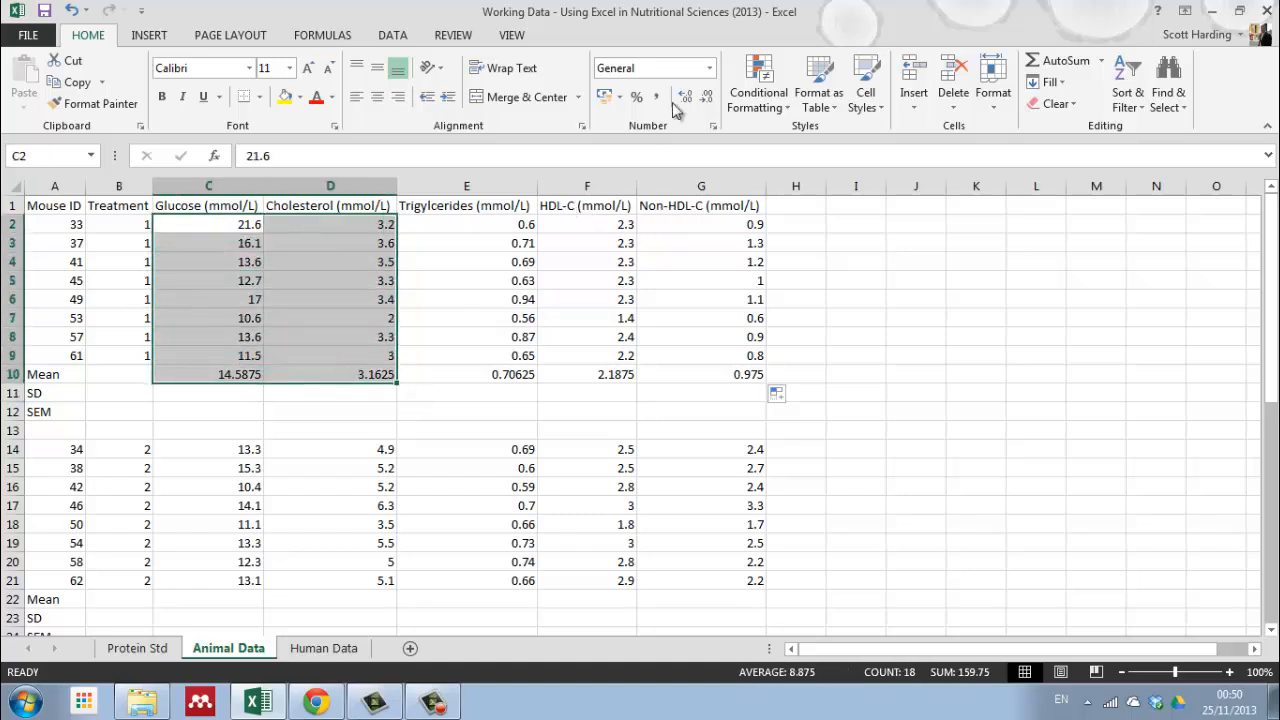
left_click(707, 100)
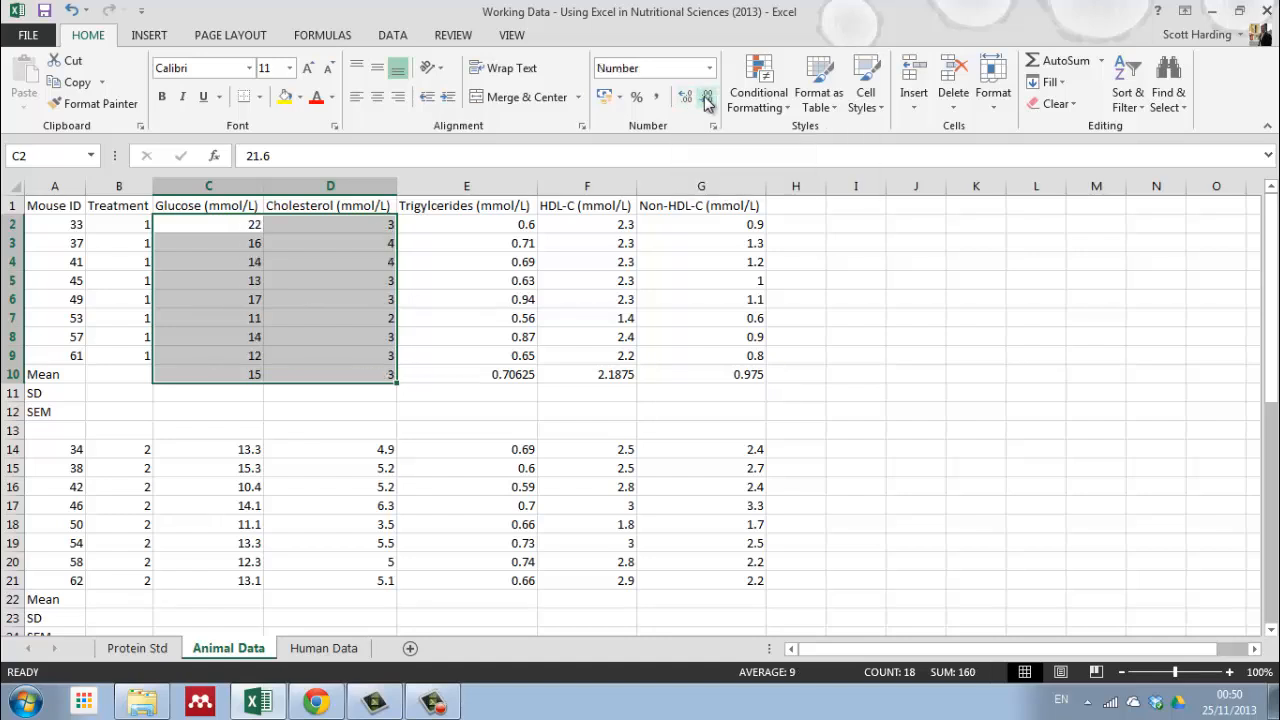
left_click(686, 100)
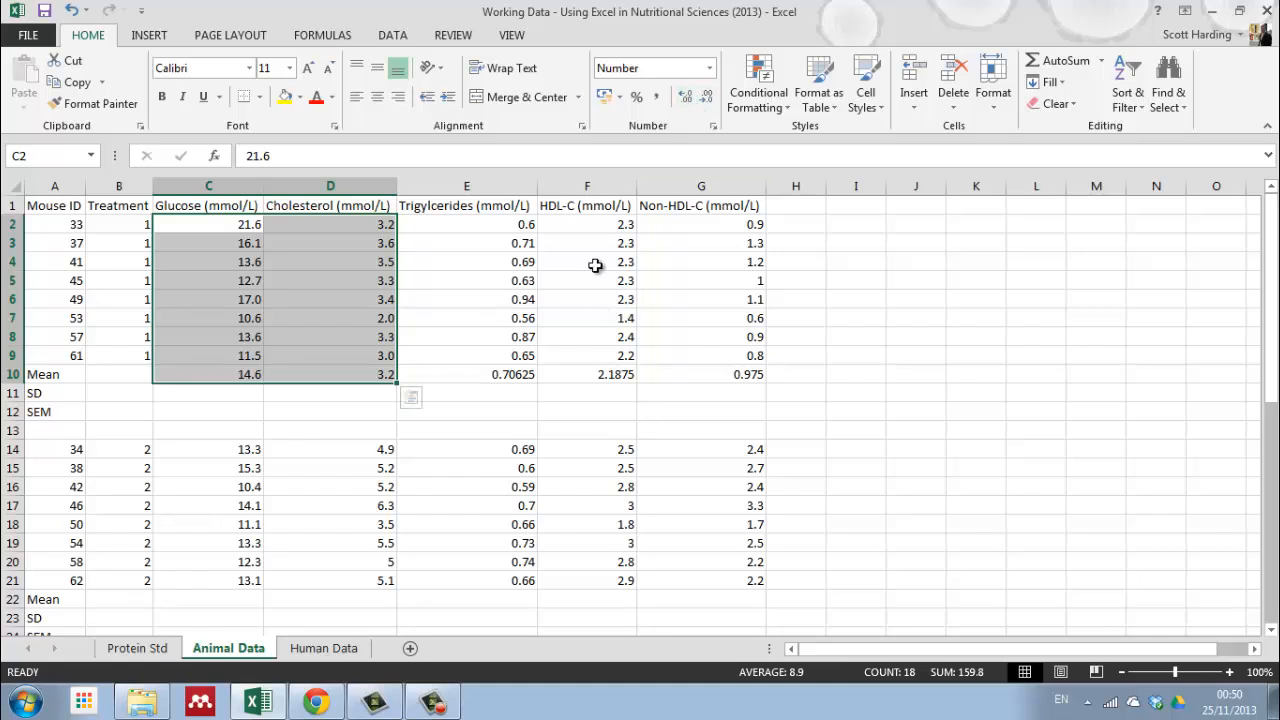
Step: Format the treatment 1 HDL-C and Non-HDL-C values and means in F2:G10 to one decimal place
left_click_drag(603, 229, 737, 375)
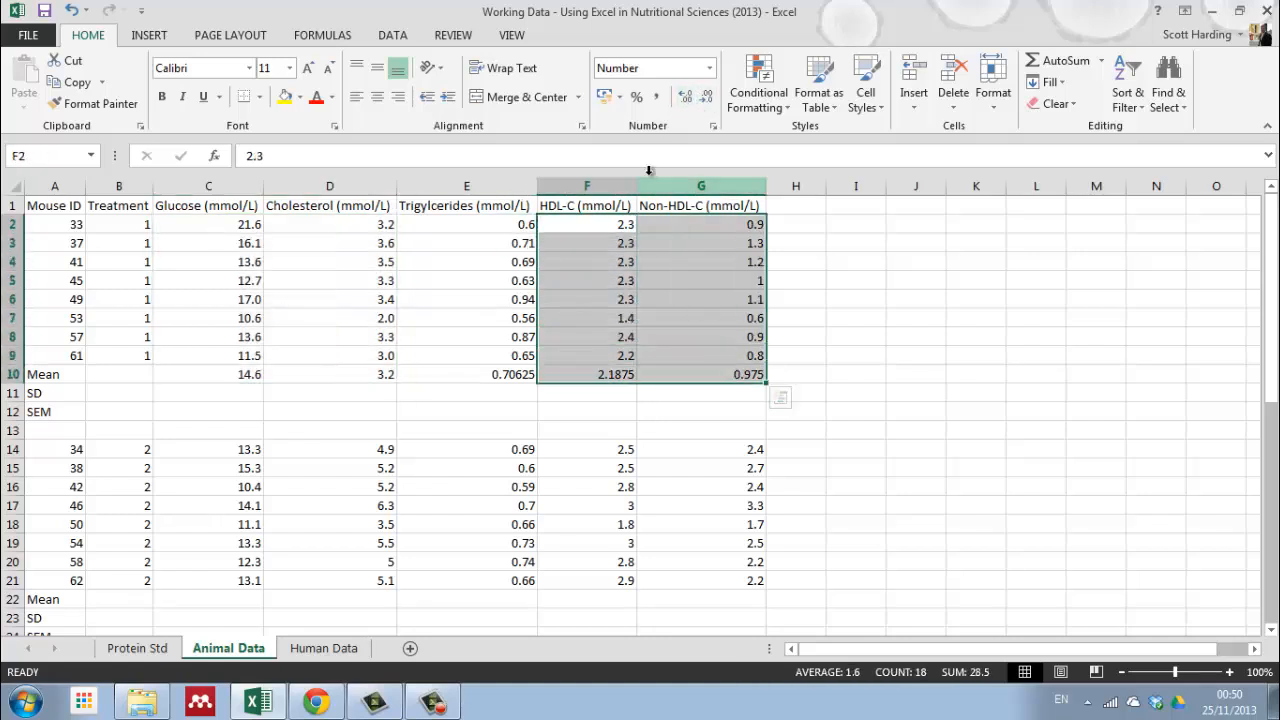
left_click(685, 96)
left_click(713, 100)
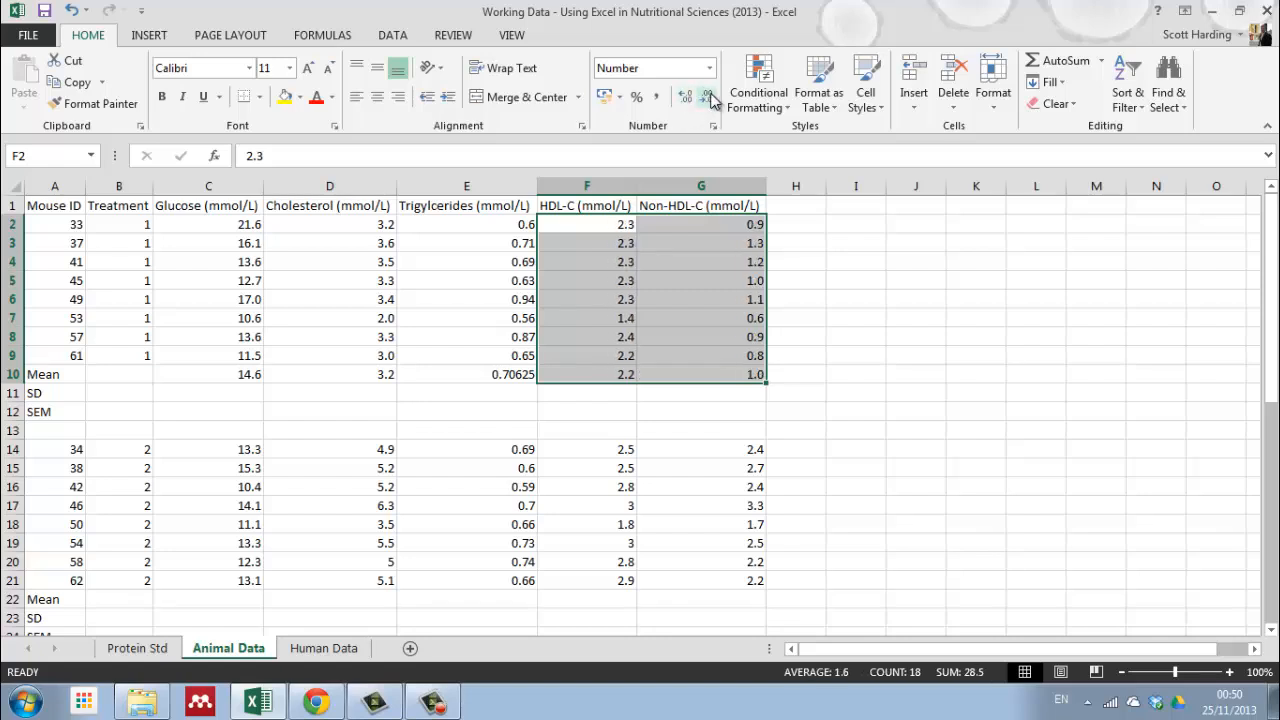
Step: Format the treatment 1 triglyceride values and mean in E2:E10 to two decimal places
left_click_drag(480, 229, 474, 386)
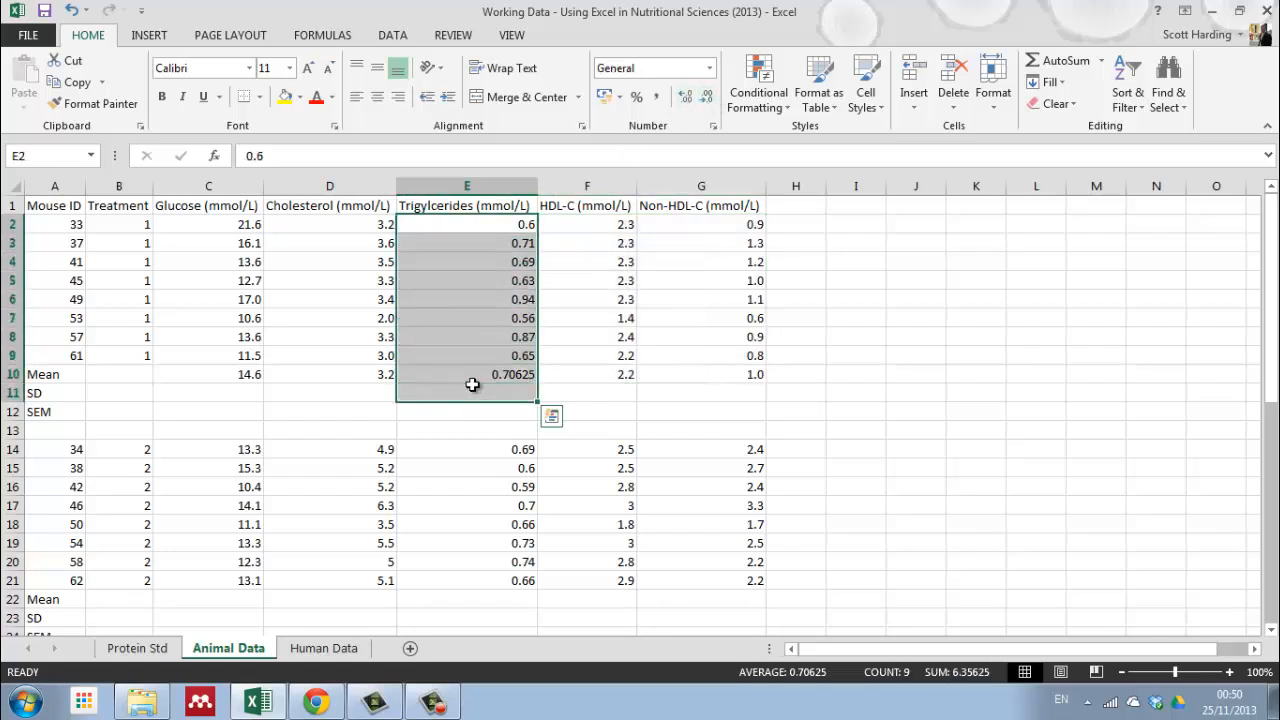
left_click(474, 388)
left_click_drag(490, 223, 477, 372)
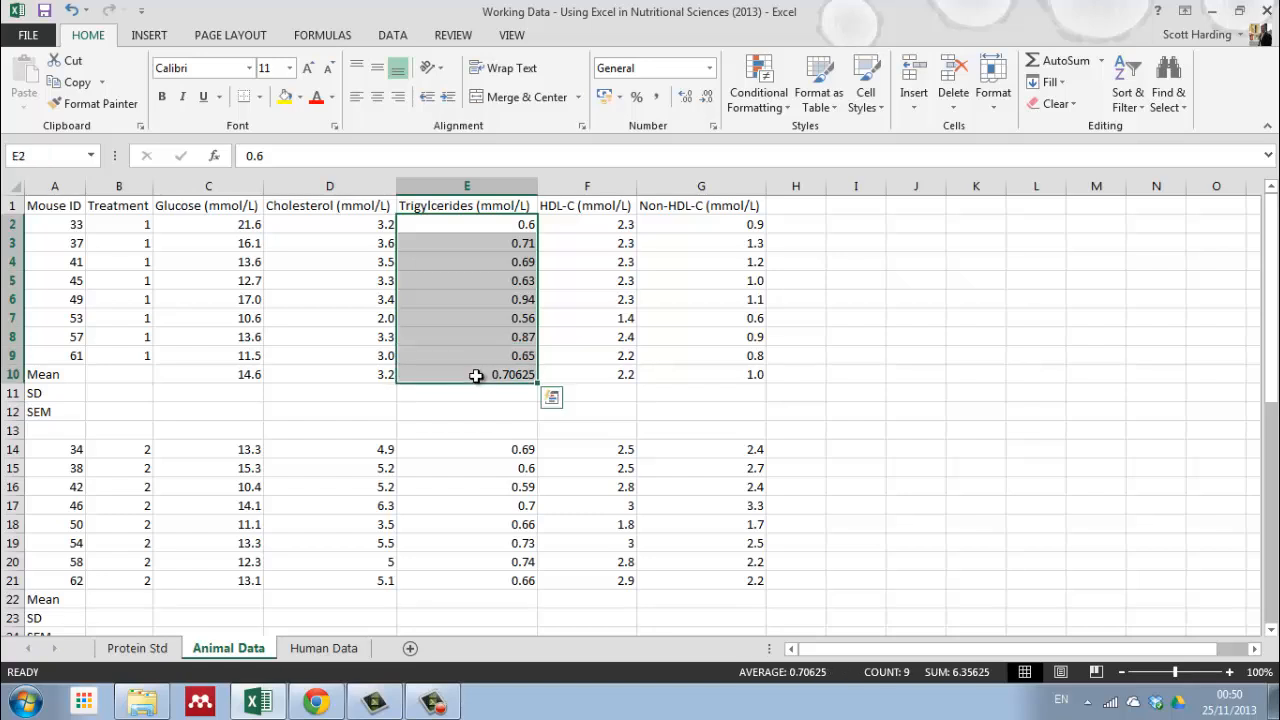
left_click(687, 97)
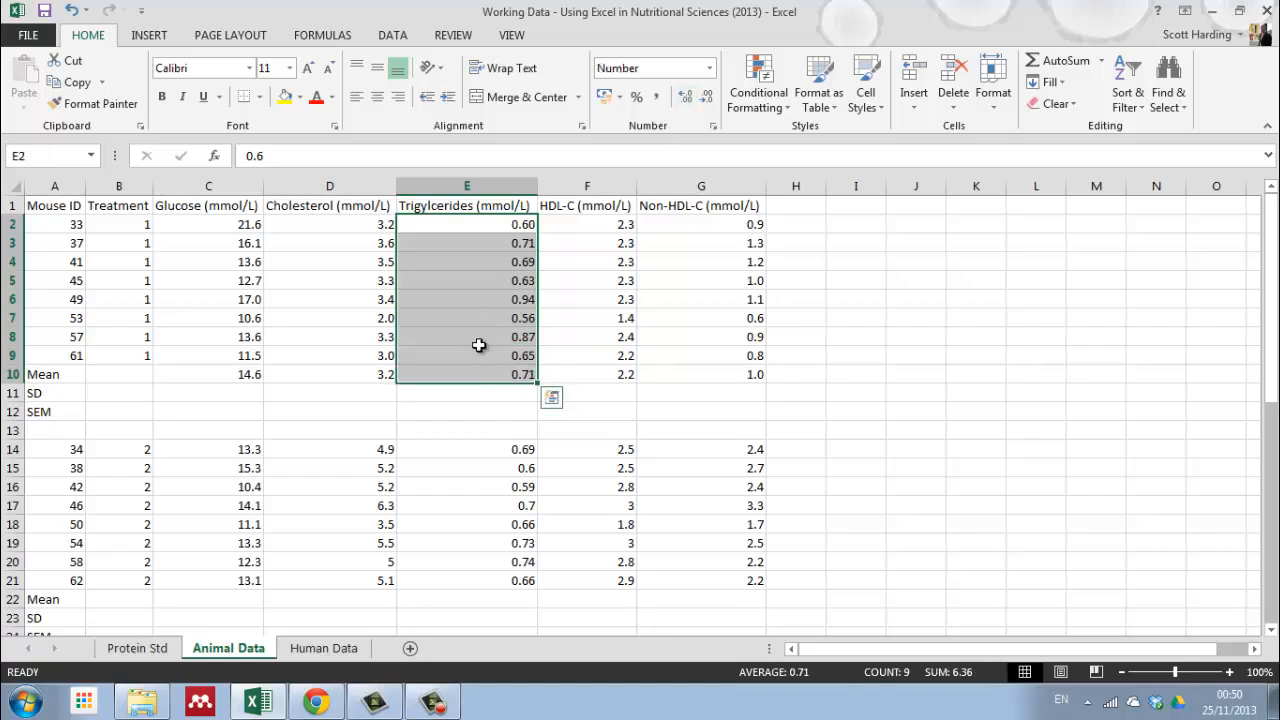
left_click(464, 393)
left_click(280, 408)
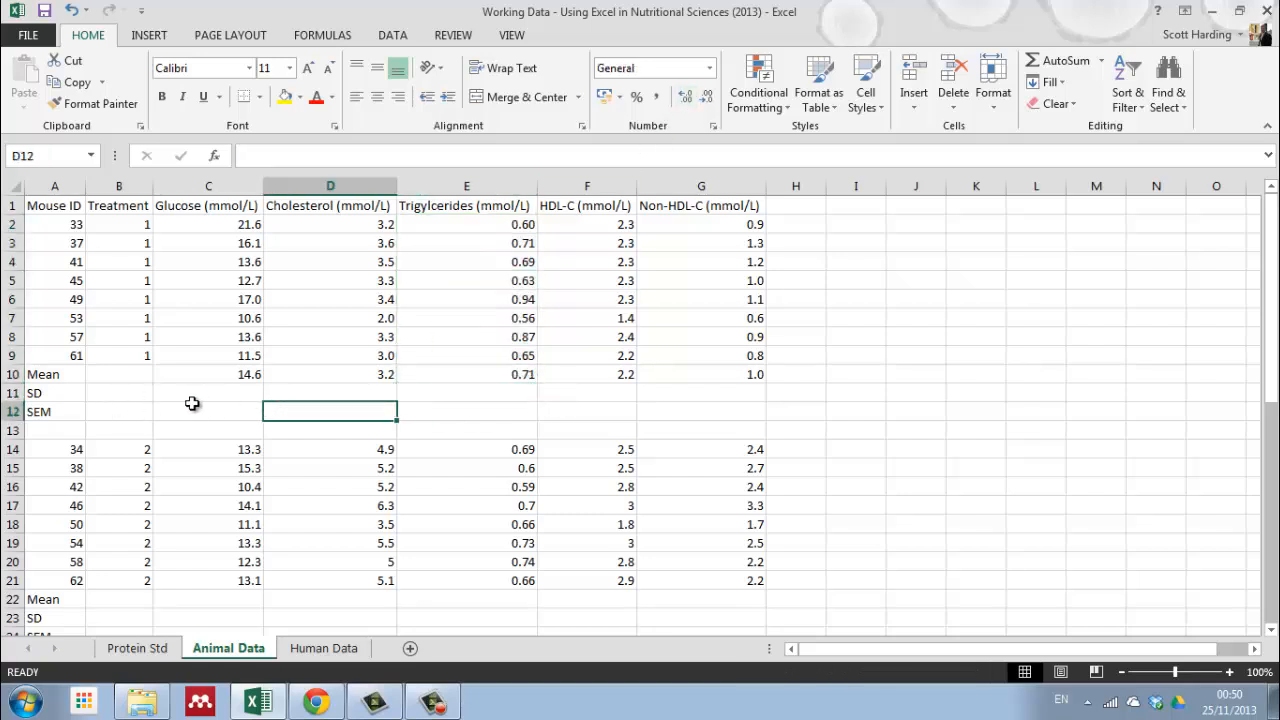
Step: Calculate the treatment 1 glucose standard deviation in C11 with the STDEV function over C2:C9
left_click(185, 408)
left_click(190, 396)
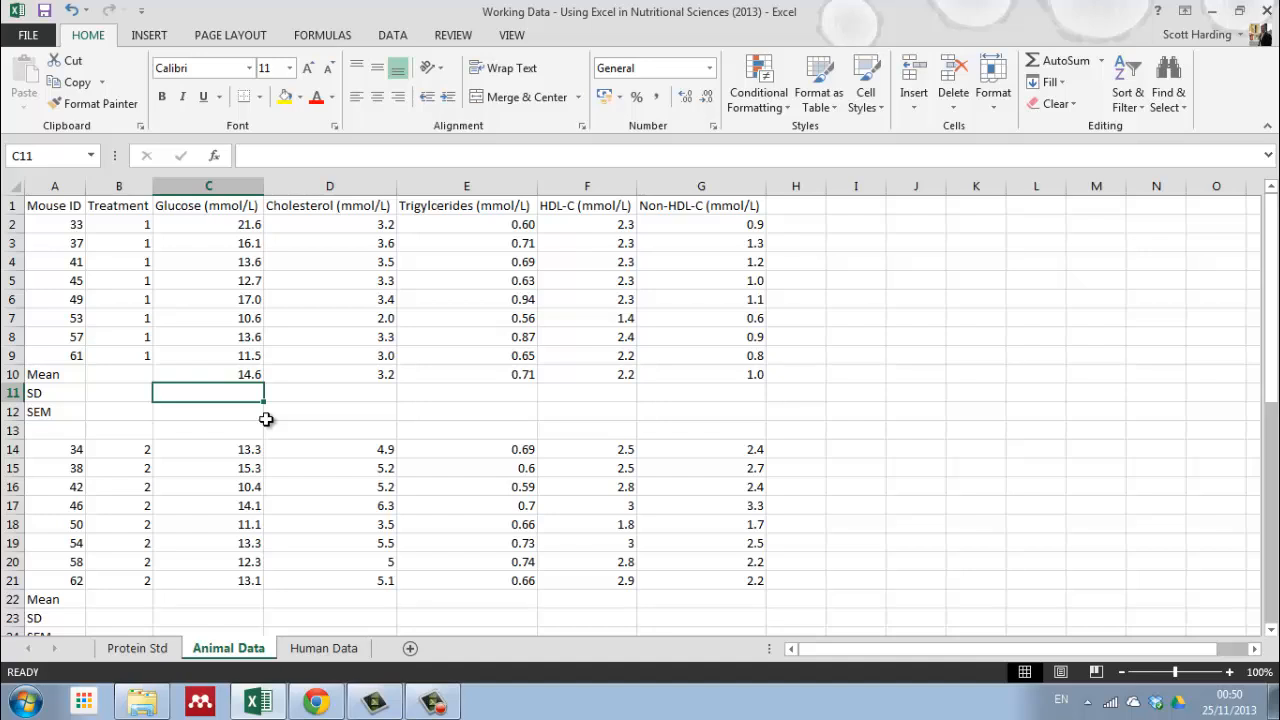
type("=")
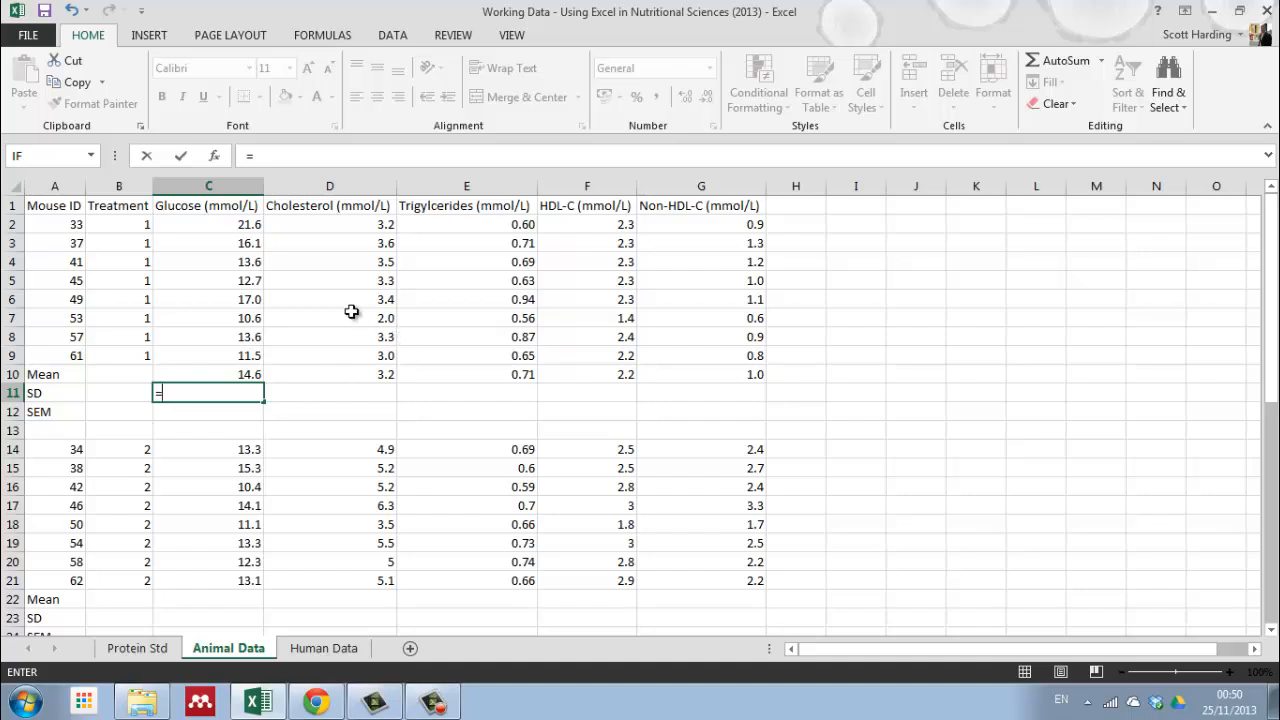
type("st")
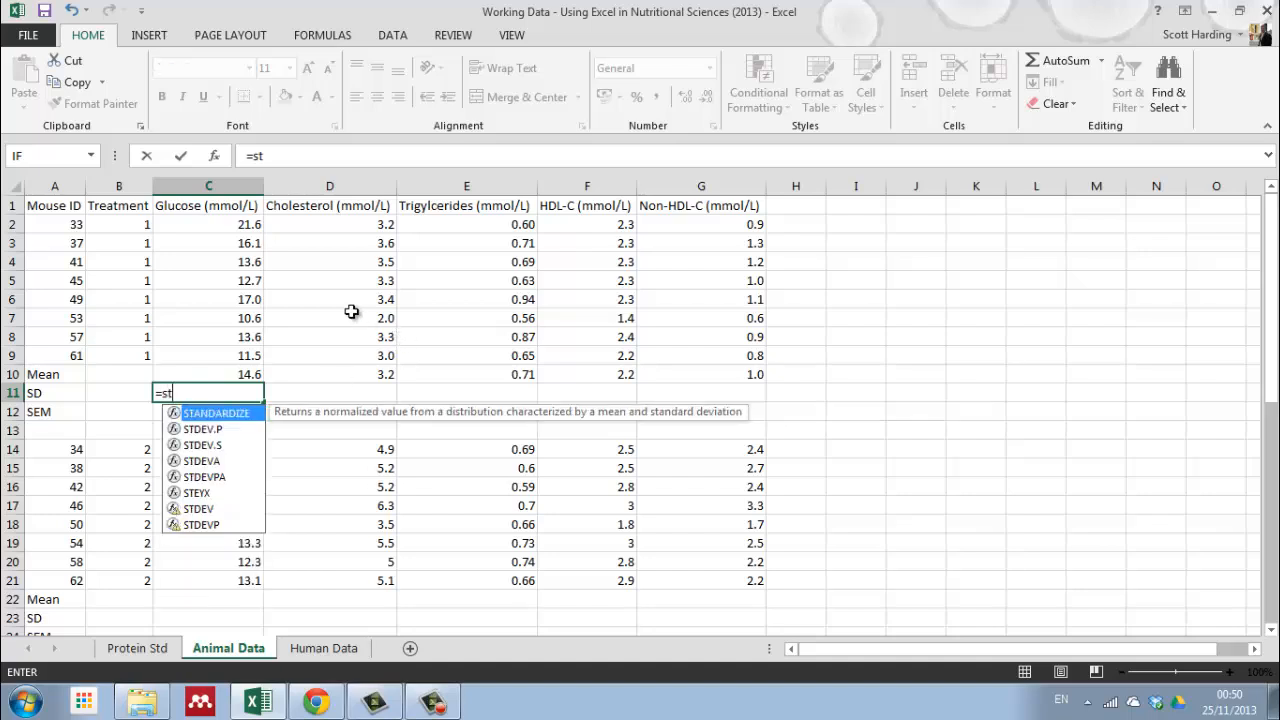
type("dev")
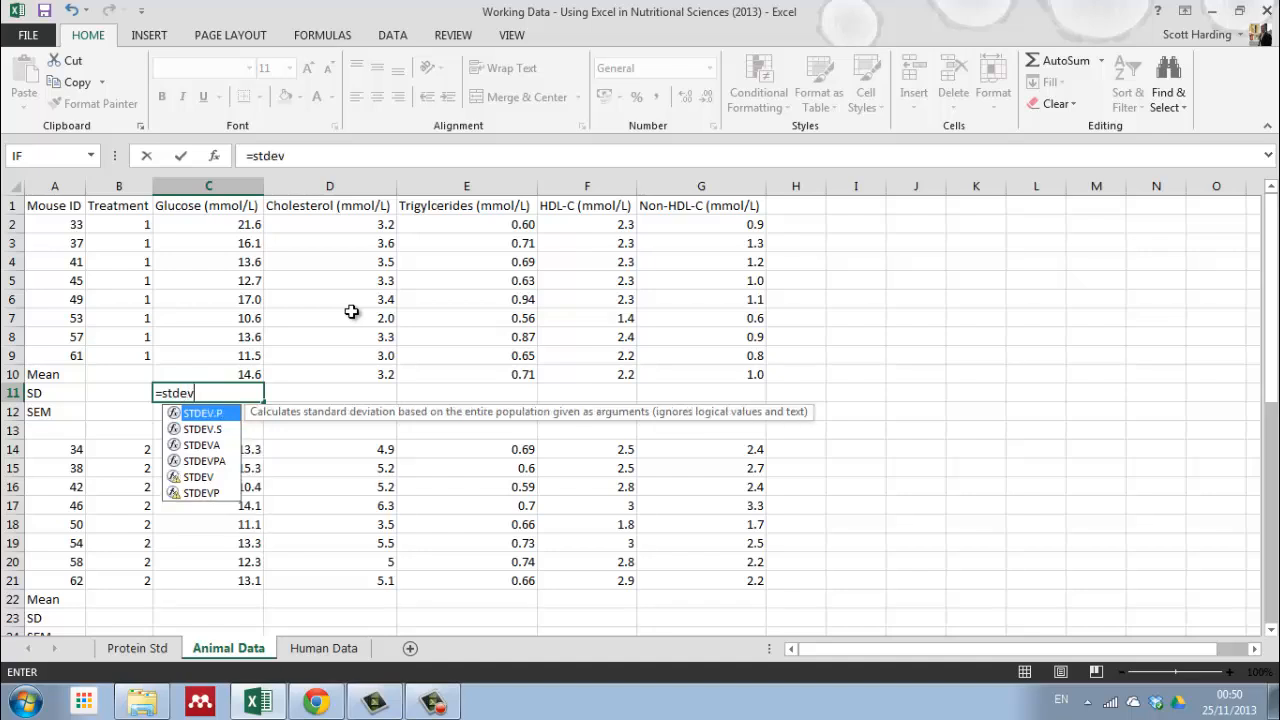
double_click(200, 478)
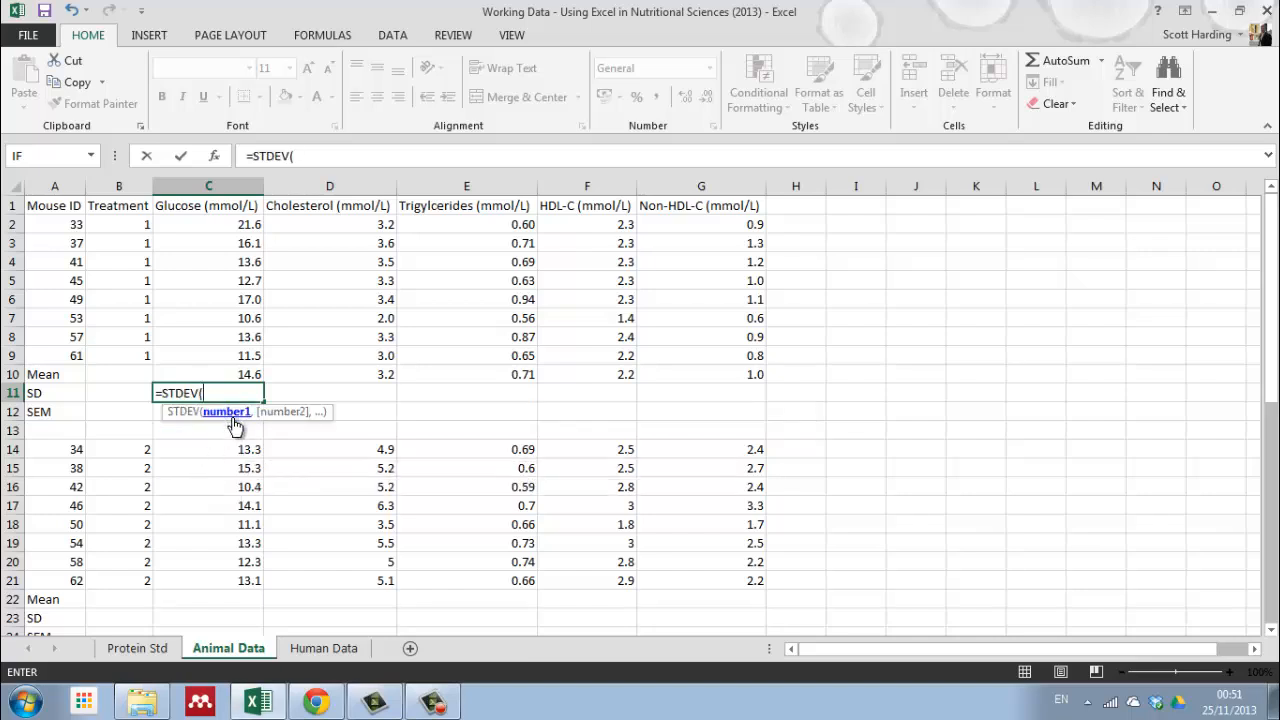
left_click_drag(222, 224, 217, 353)
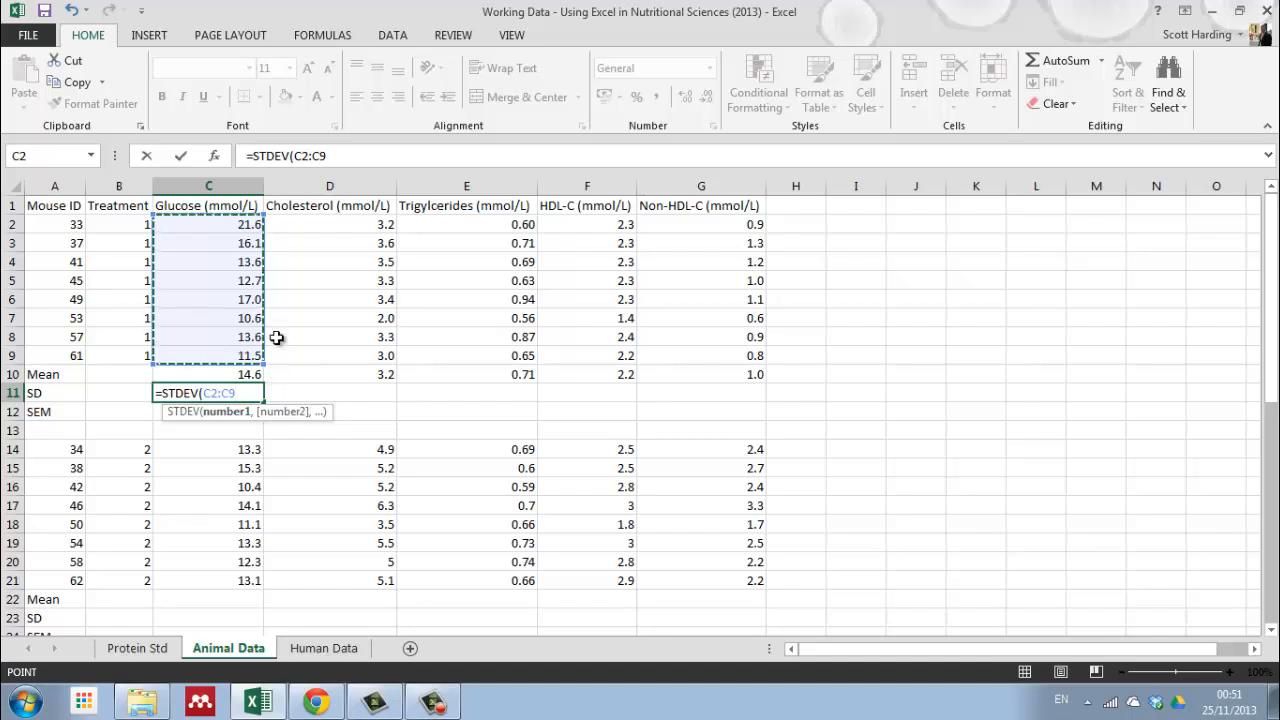
key("Return")
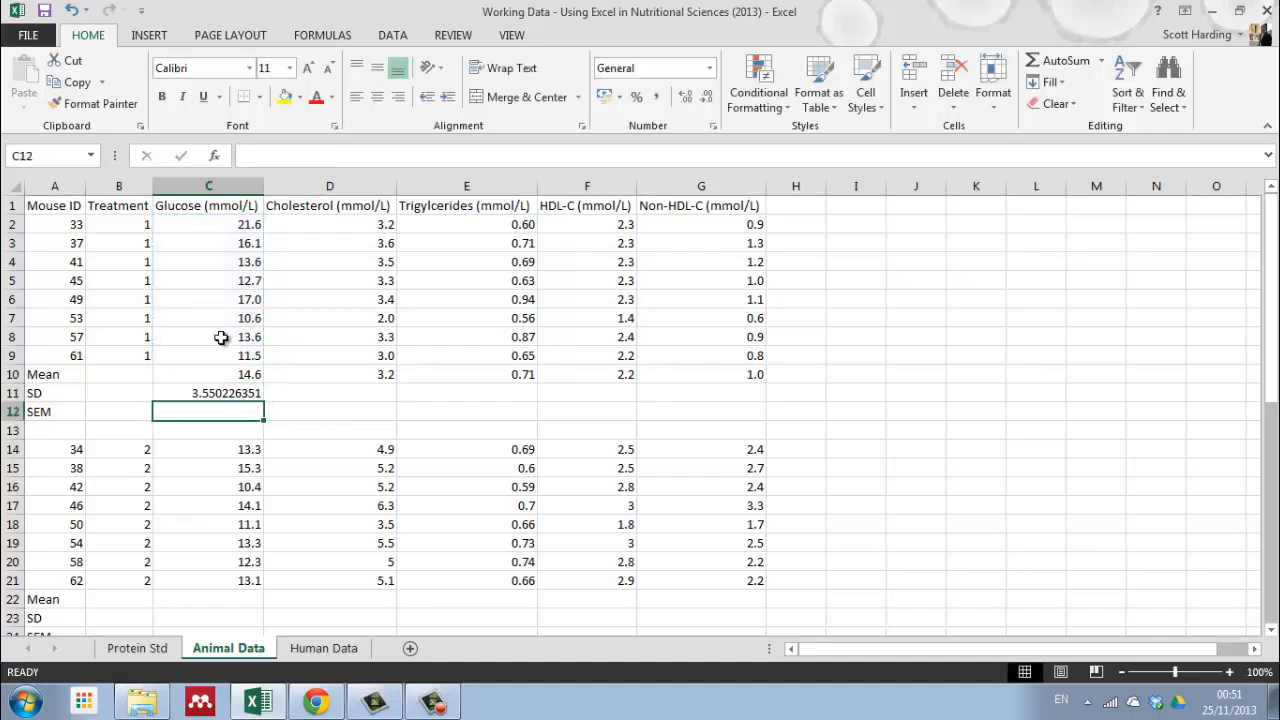
Step: Format the glucose SD in C11 to one decimal place
left_click(217, 396)
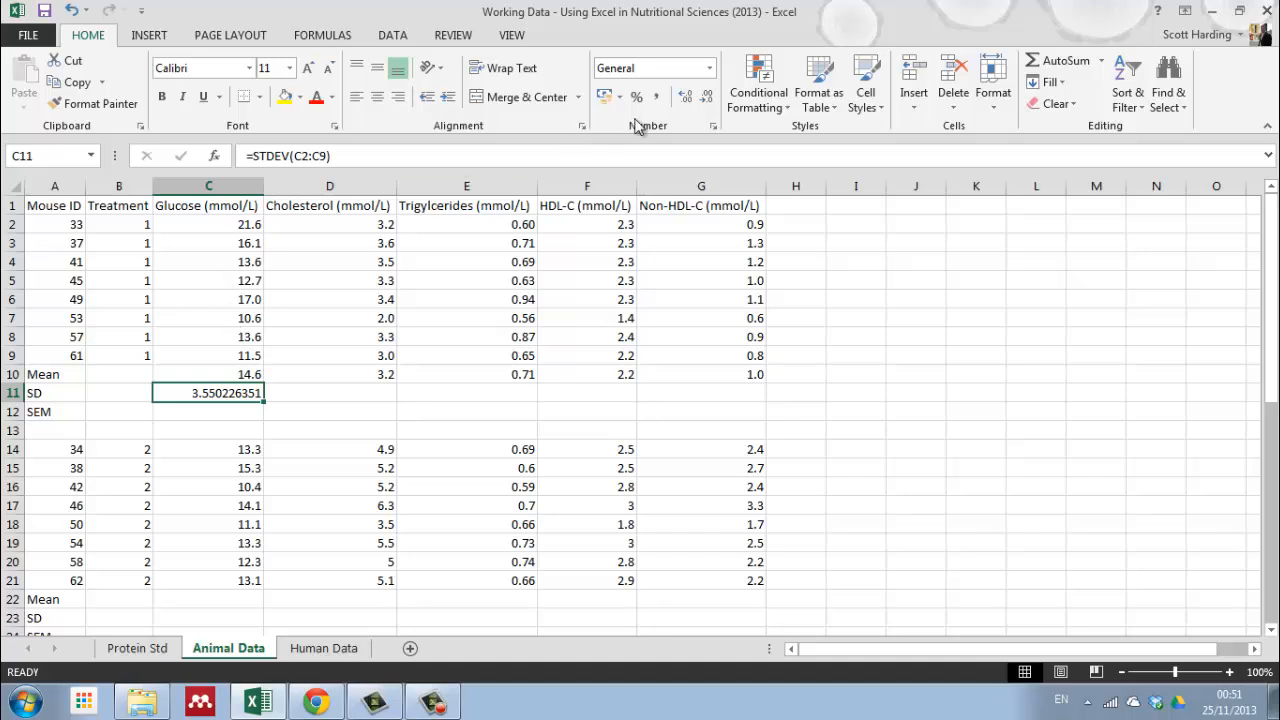
left_click(709, 98)
left_click(709, 98)
left_click(709, 98)
left_click(709, 98)
left_click(709, 98)
left_click(709, 98)
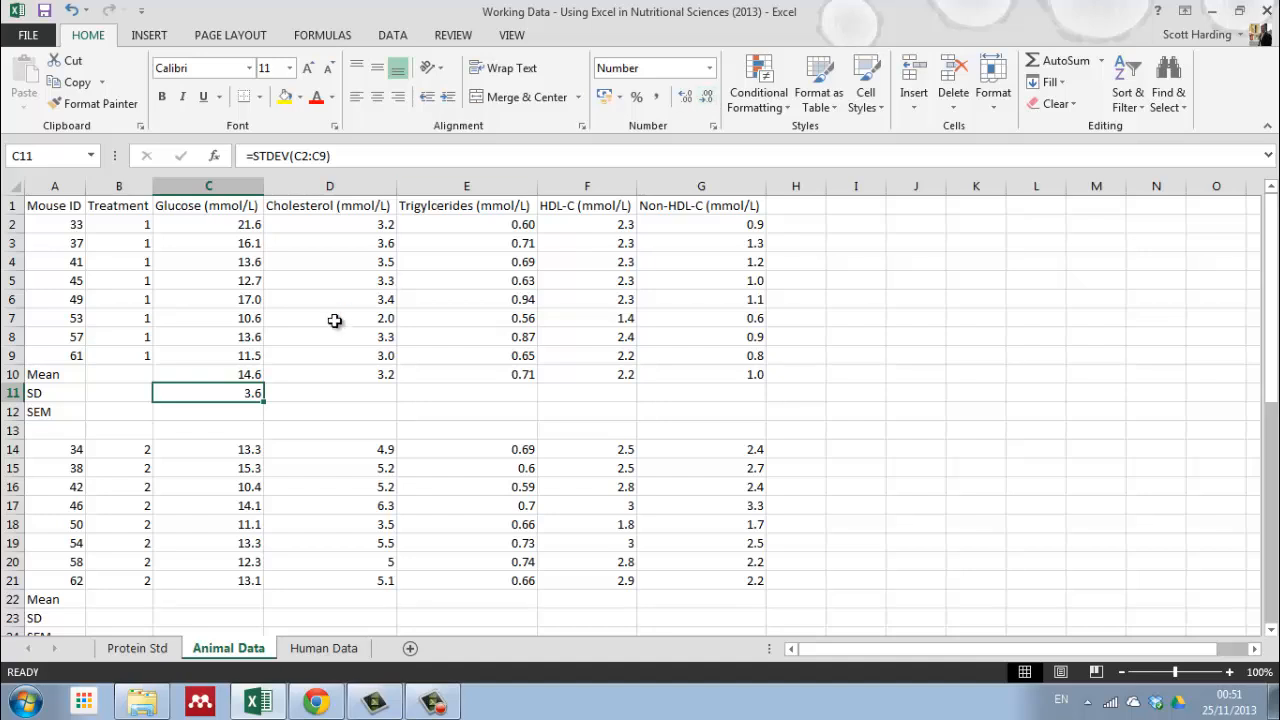
Step: Fill the treatment 1 SD formula from C11 across to G11
left_click(242, 412)
left_click(229, 390)
left_click_drag(264, 400, 775, 400)
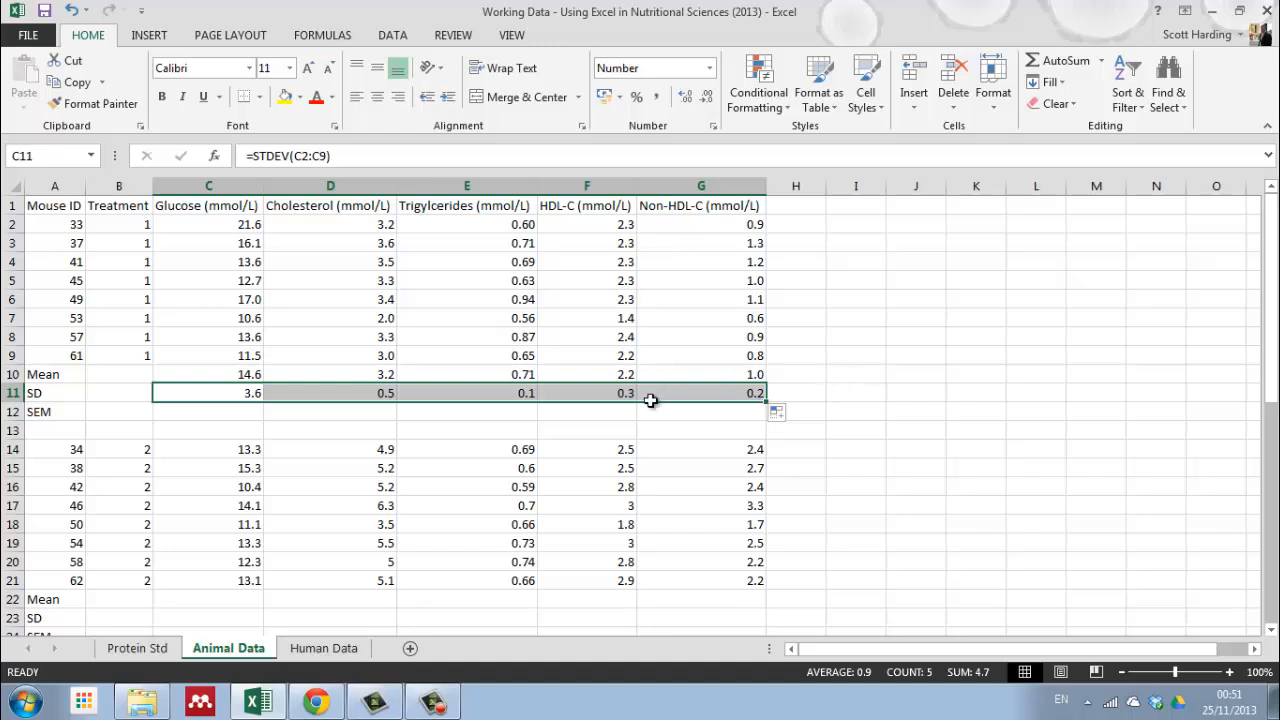
Step: Format the treatment 1 triglyceride SD in E11 to two decimal places
left_click(490, 414)
left_click(491, 398)
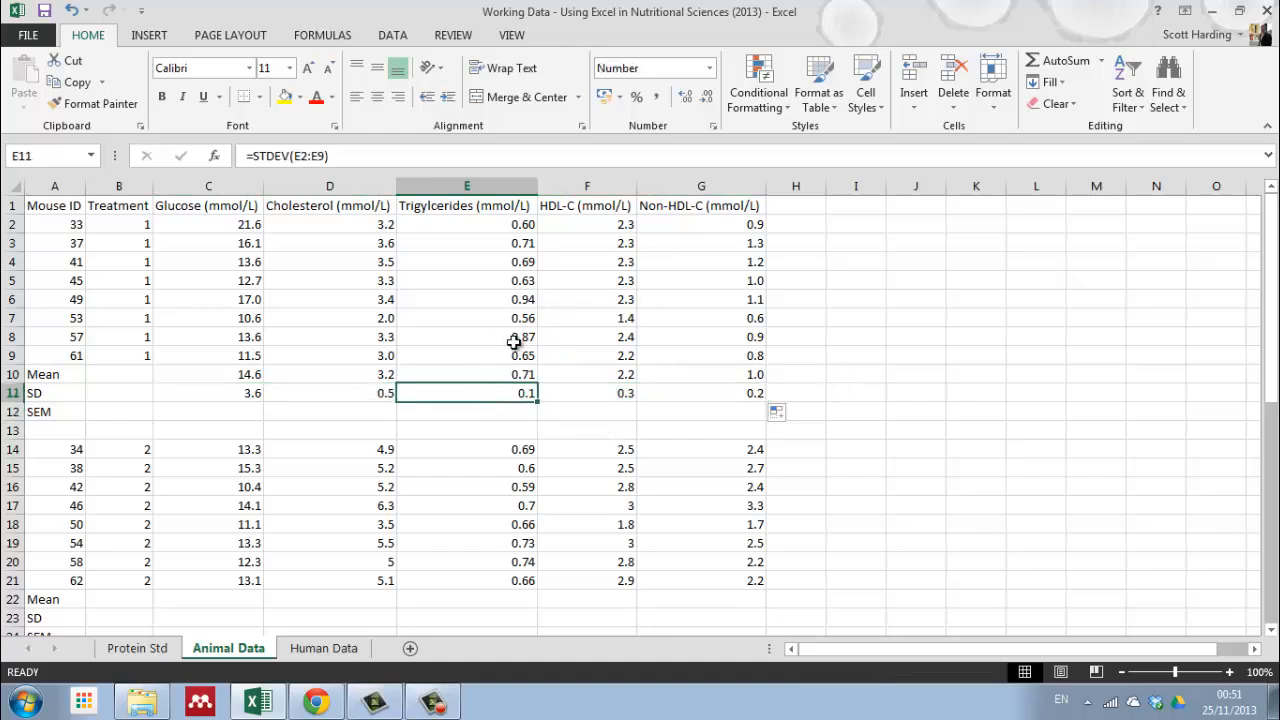
left_click(688, 97)
left_click(466, 413)
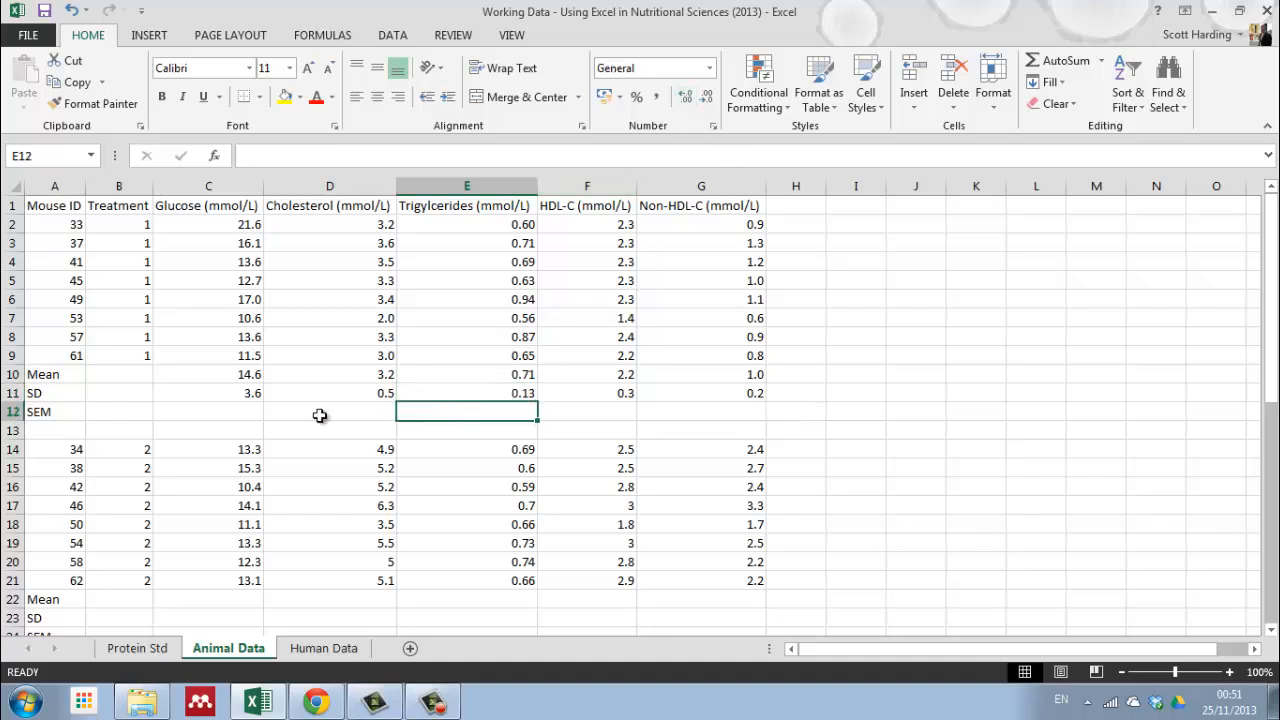
Step: Count the treatment 1 mice by selecting their IDs in A2:A9, and check the number of mice in the treatment 4 group
left_click(239, 409)
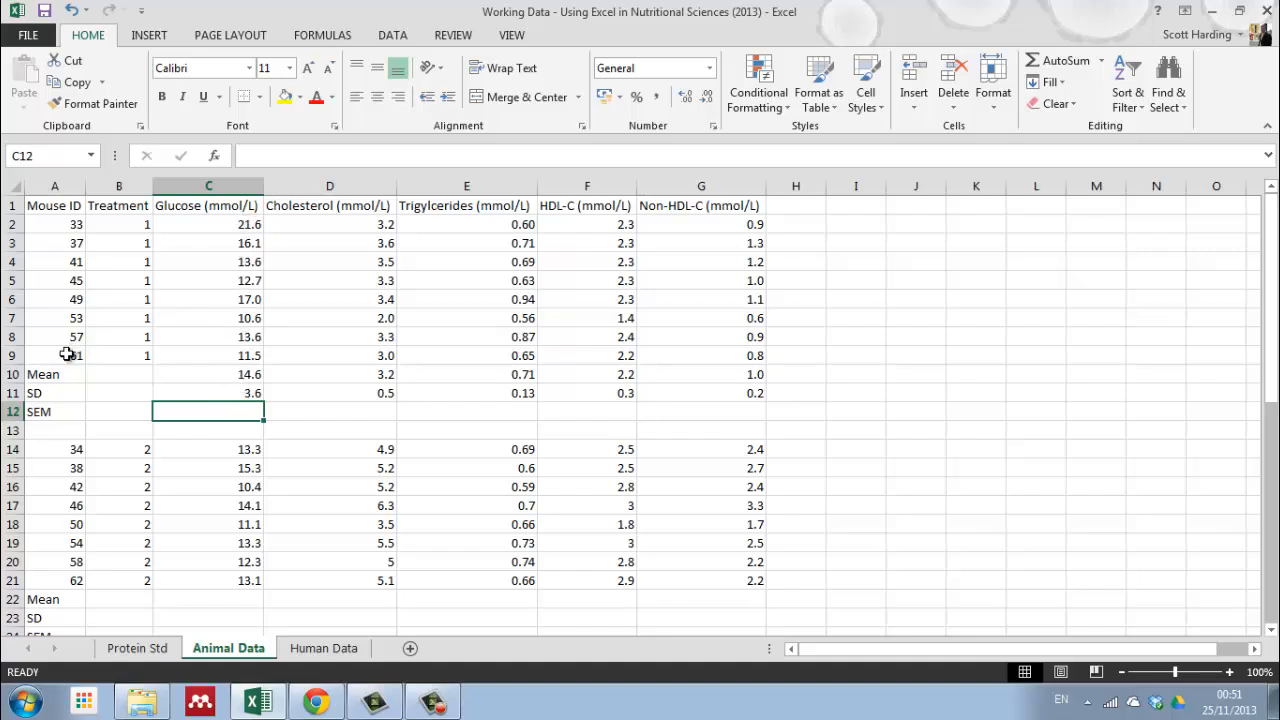
left_click_drag(63, 224, 63, 355)
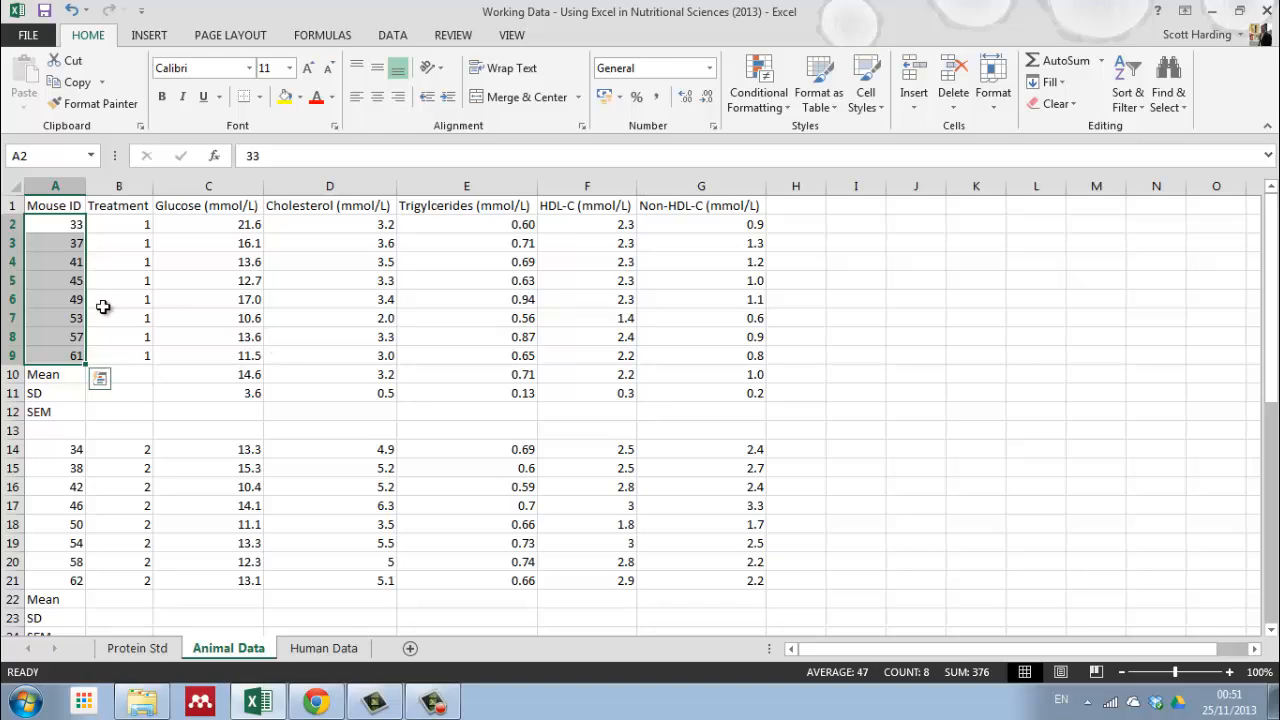
scroll(108, 312, "down", 5)
scroll(110, 318, "down", 5)
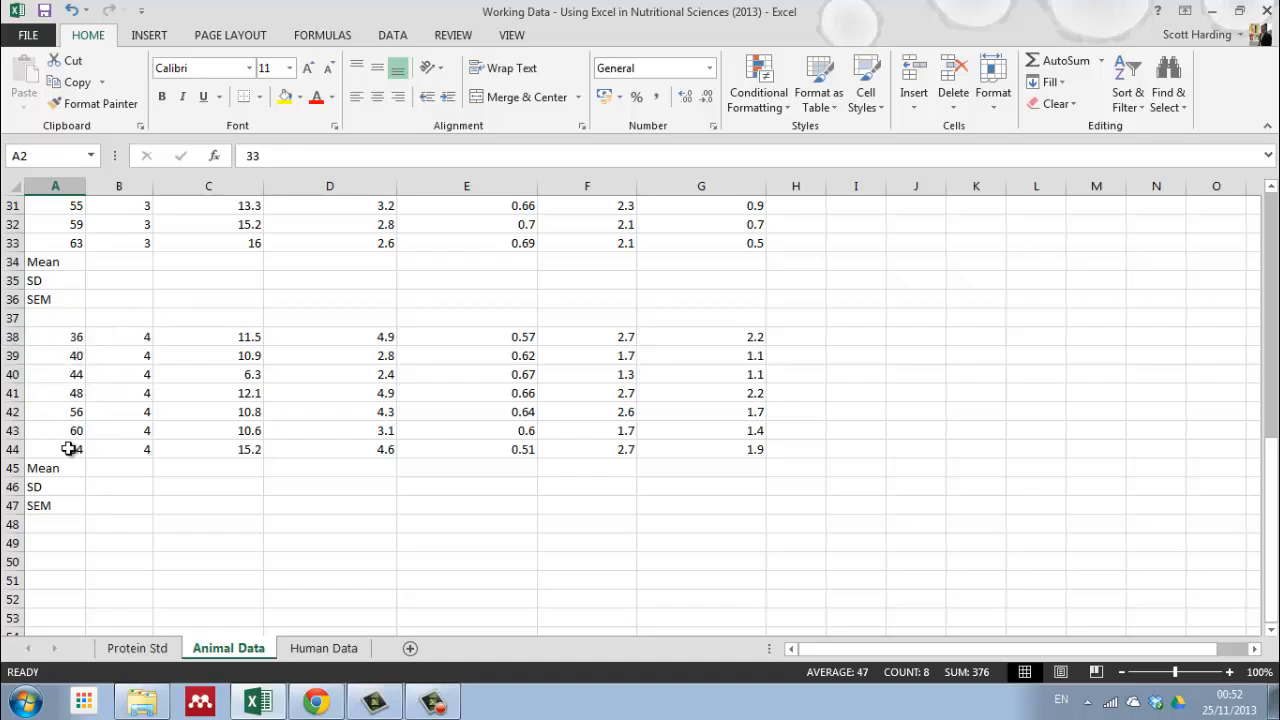
scroll(340, 459, "up", 1)
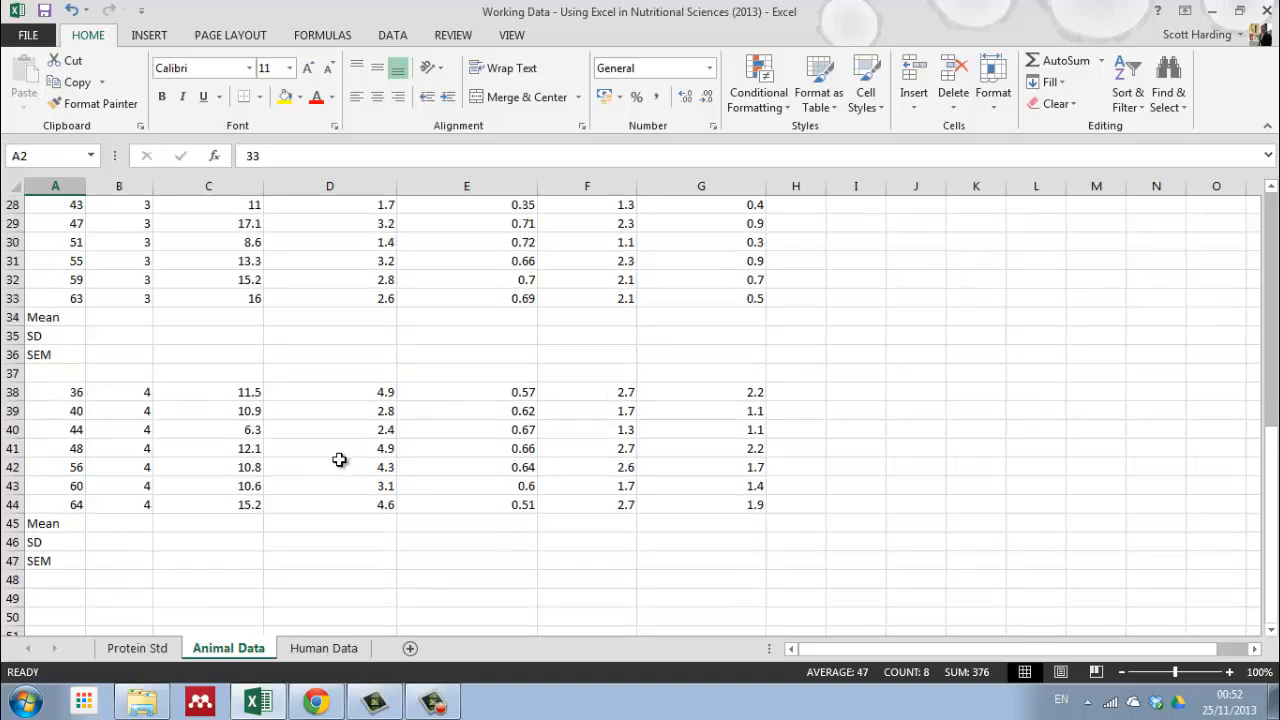
scroll(340, 459, "up", 9)
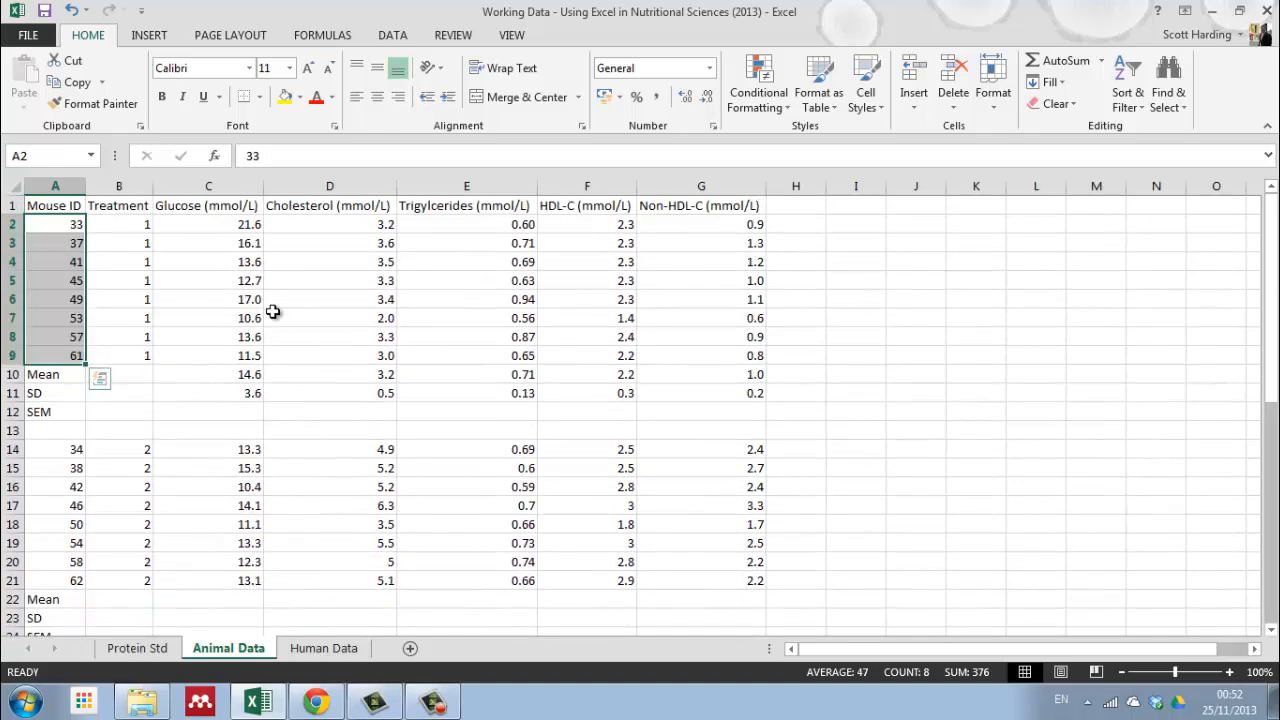
Step: Calculate the treatment 1 glucose SEM in C12 with the formula =C11/SQRT(8)
left_click(236, 410)
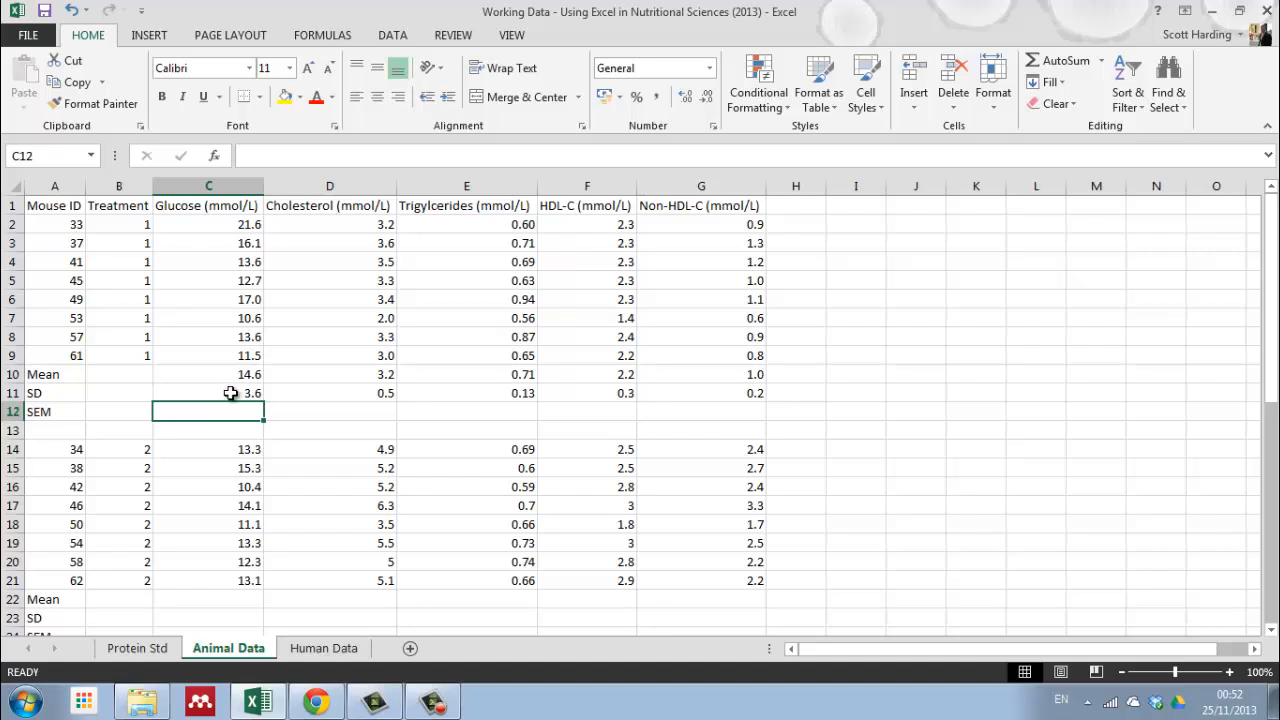
type("=")
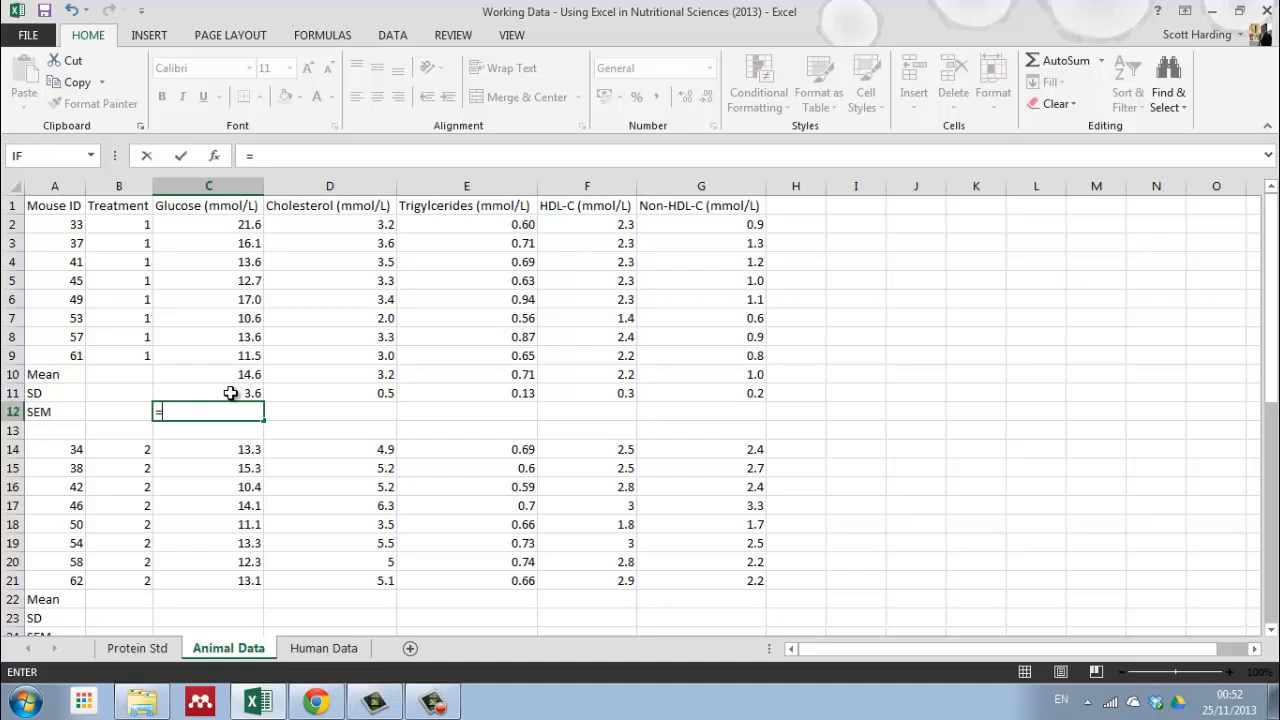
left_click(230, 393)
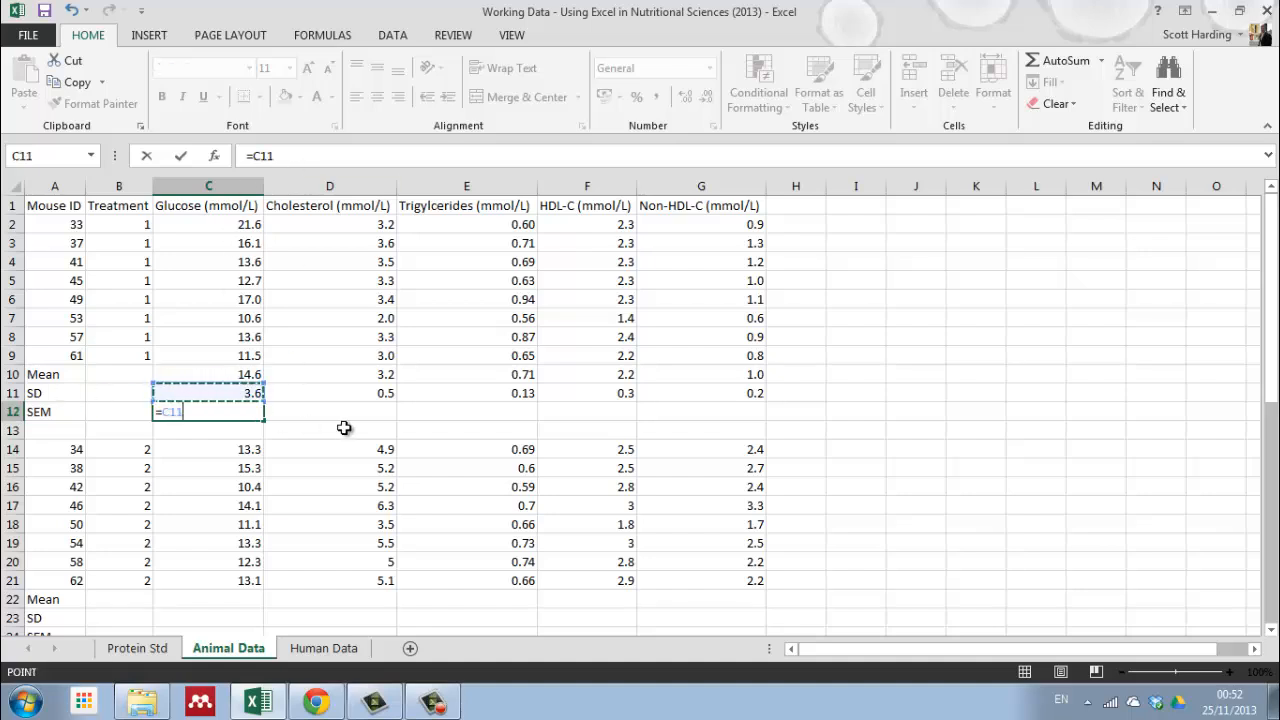
type("/sq")
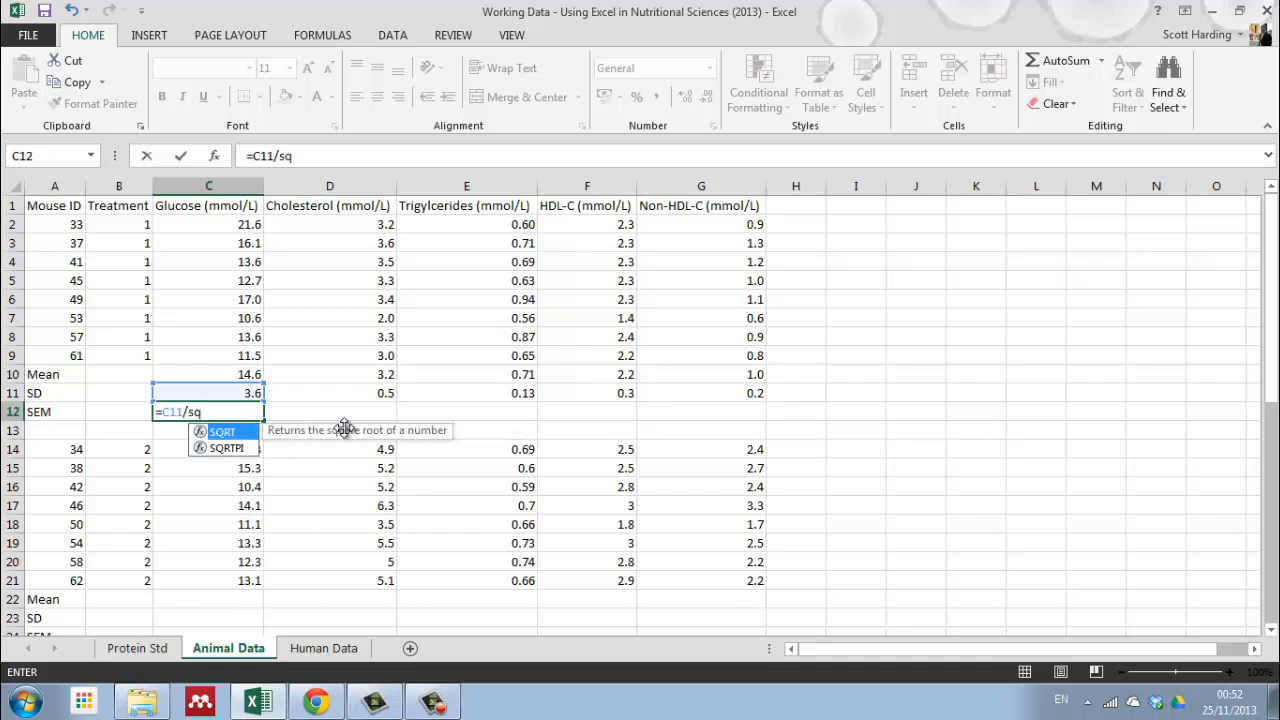
double_click(229, 435)
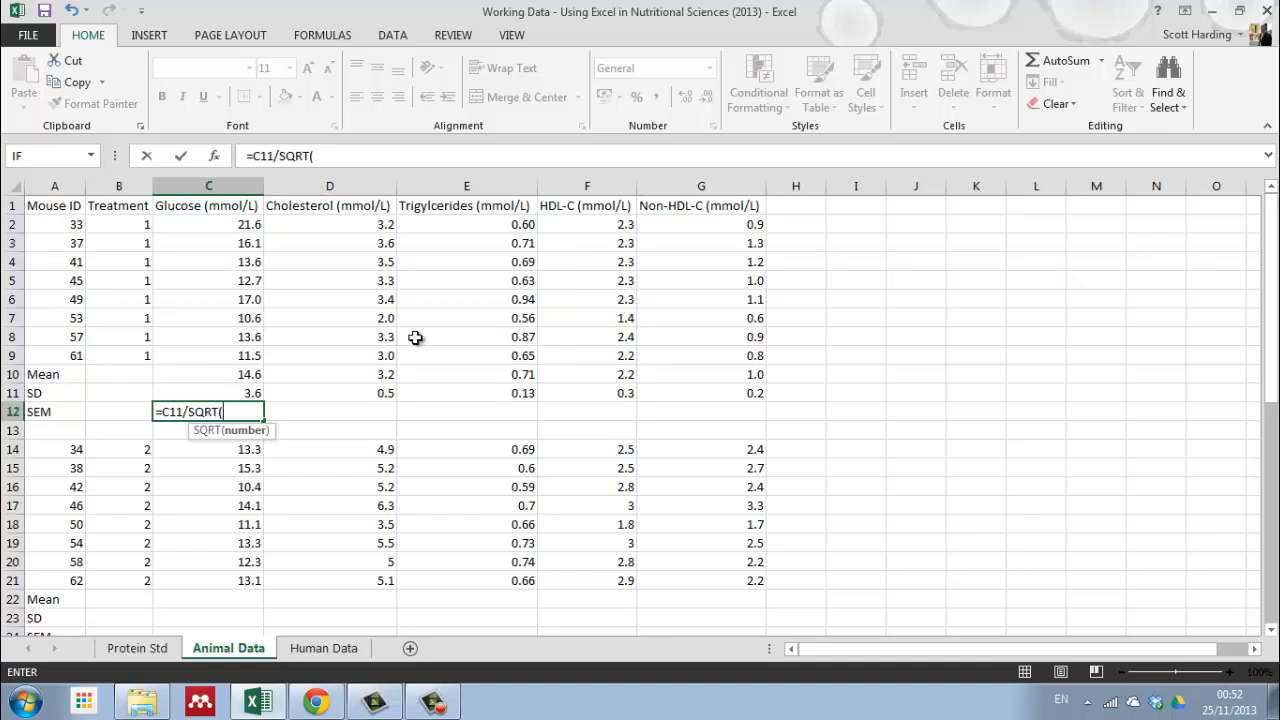
type("8")
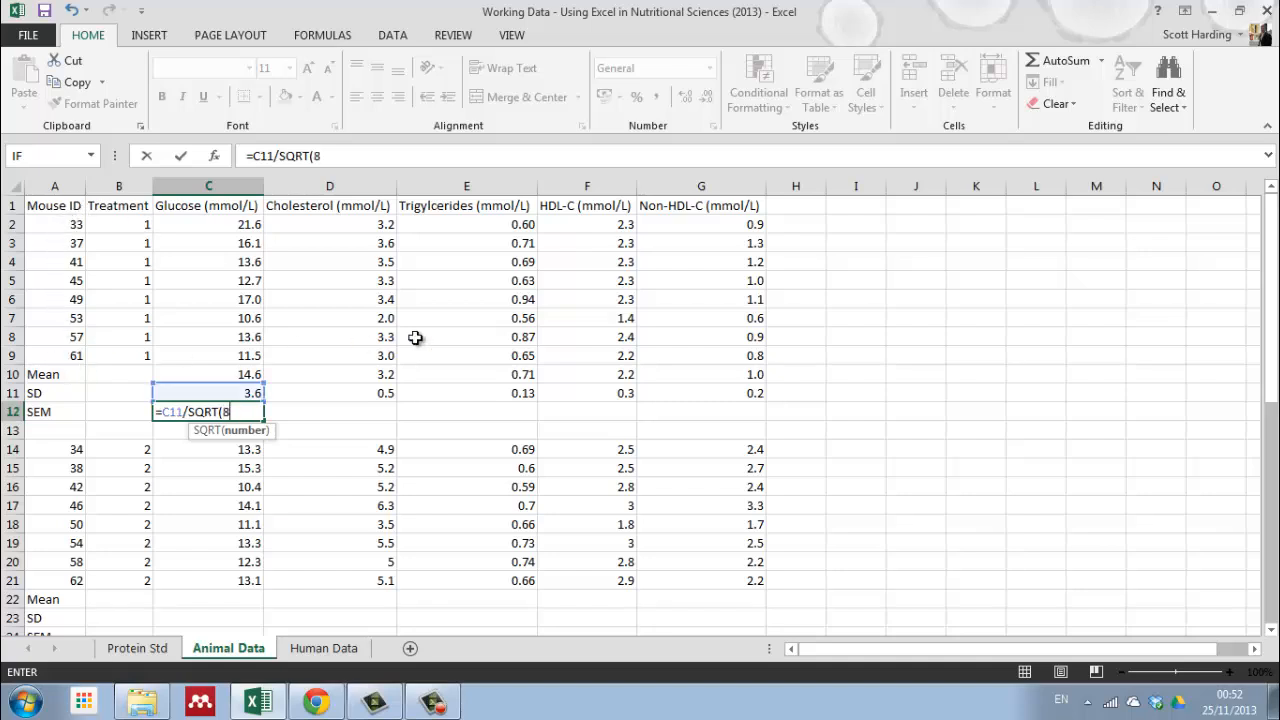
type(")")
key("Return")
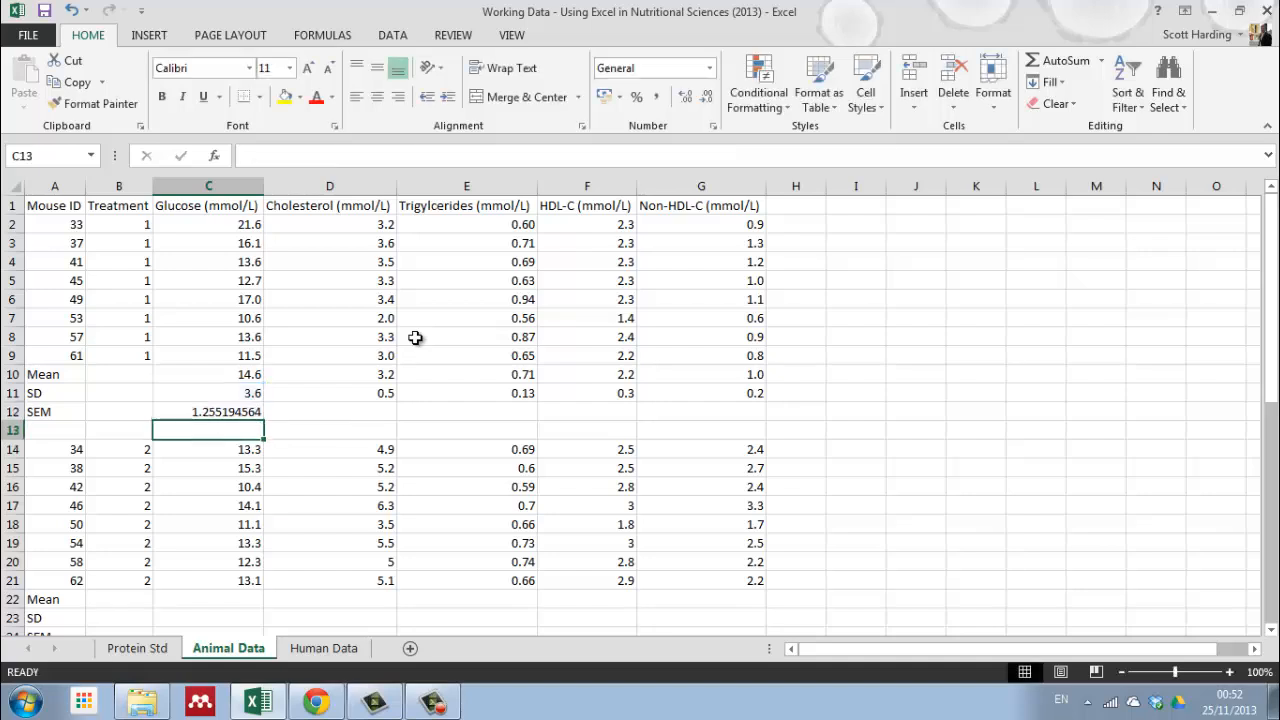
Step: Format the treatment 1 glucose SEM in C12 to one decimal place
left_click(248, 410)
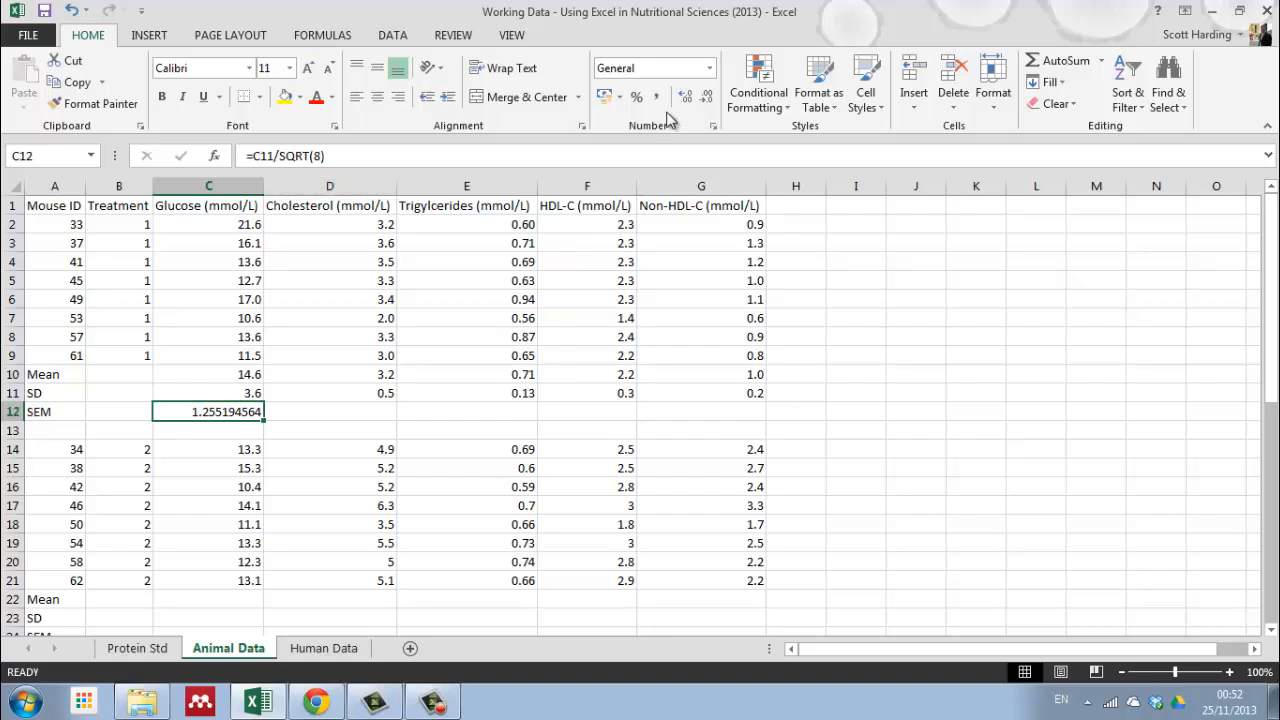
left_click(711, 101)
left_click(711, 101)
left_click(711, 101)
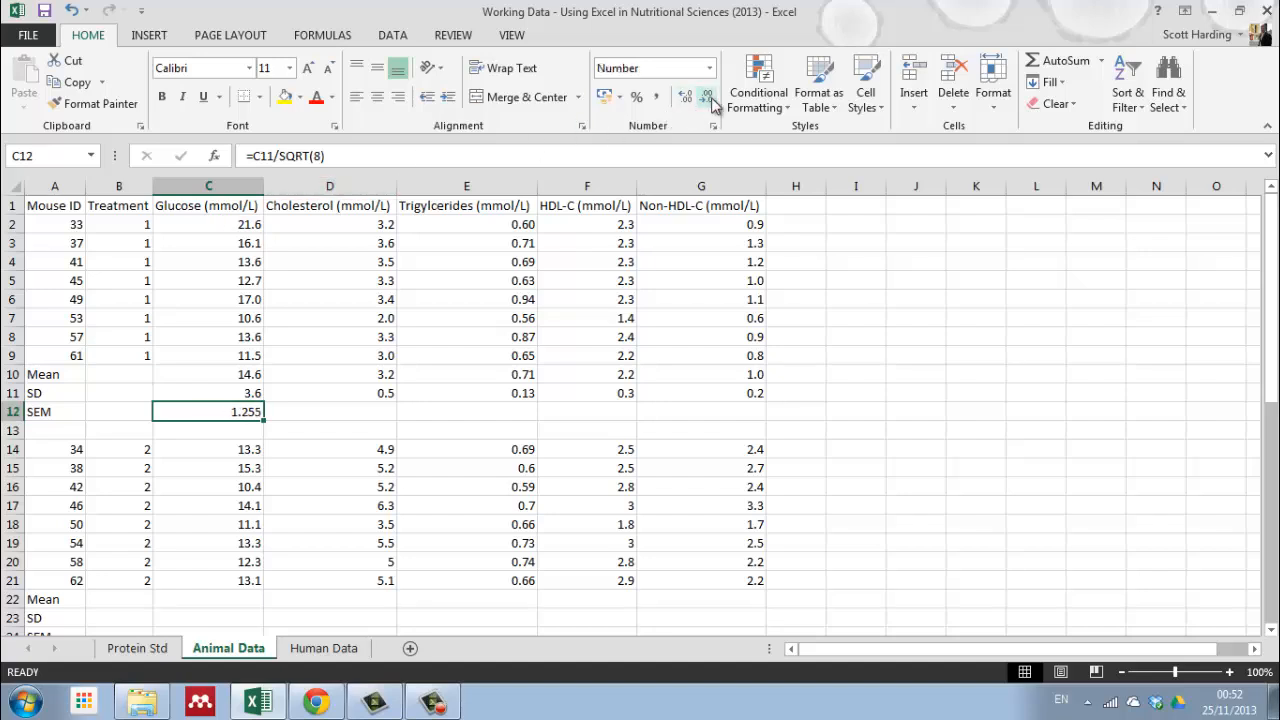
left_click(711, 97)
Step: Fill the SEM formula from C12 across to G12 and format the triglyceride SEM in E12 to two decimal places
left_click_drag(264, 424, 770, 426)
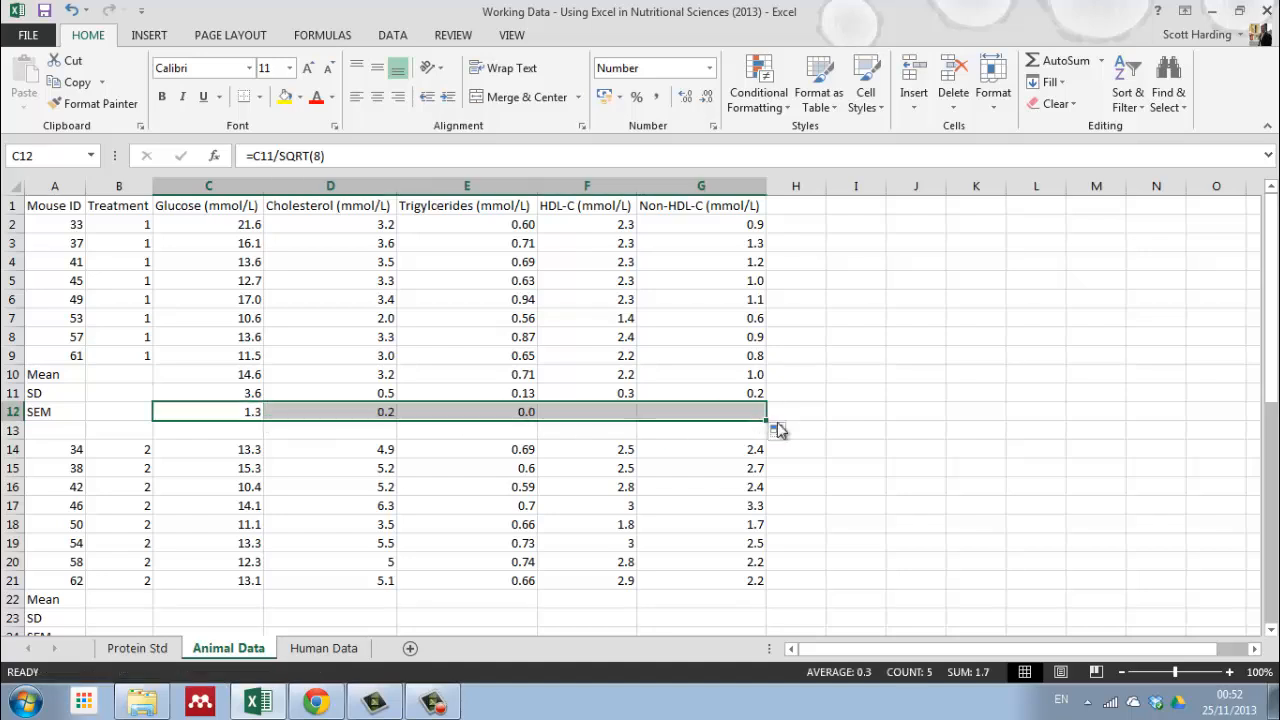
left_click(362, 411)
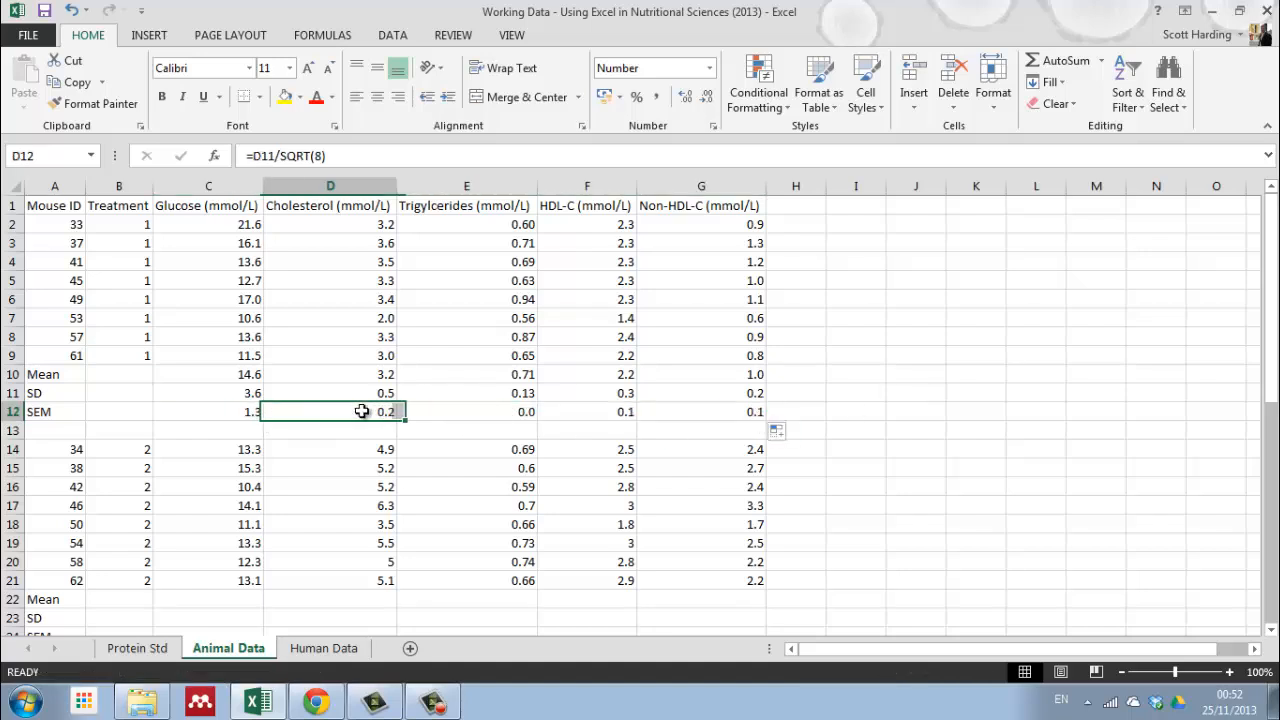
left_click(495, 414)
left_click(686, 97)
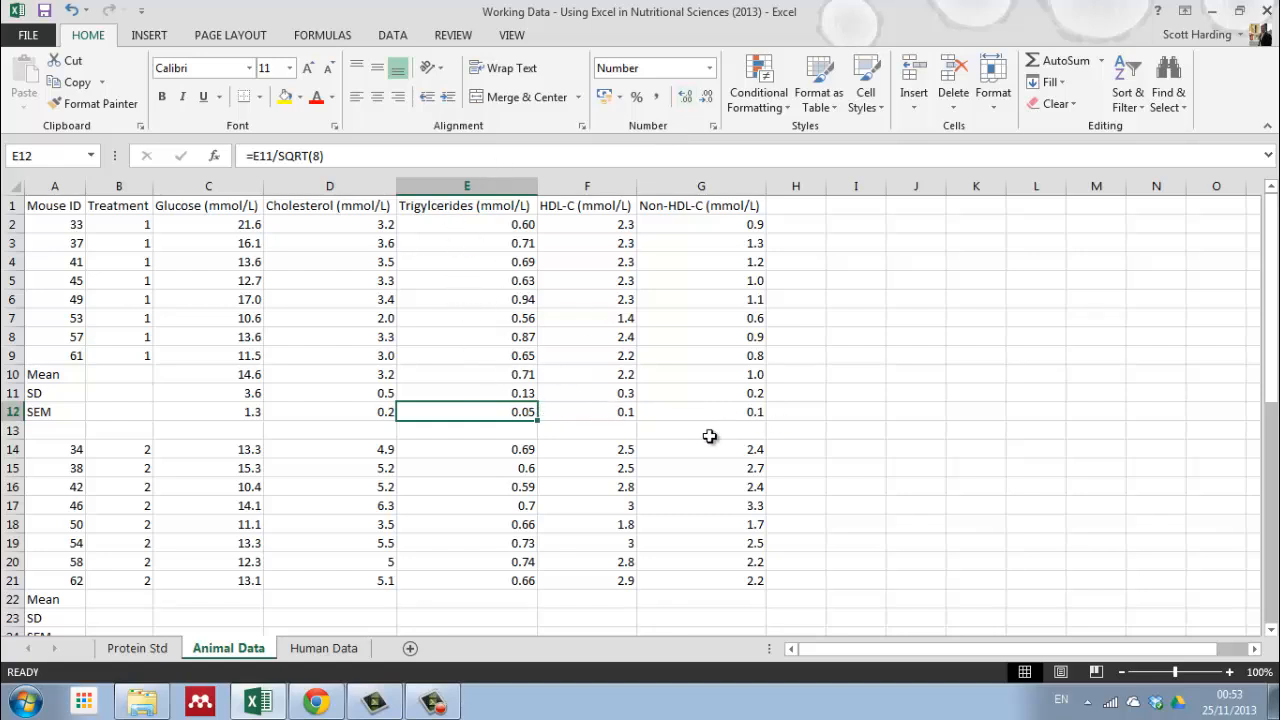
left_click(838, 424)
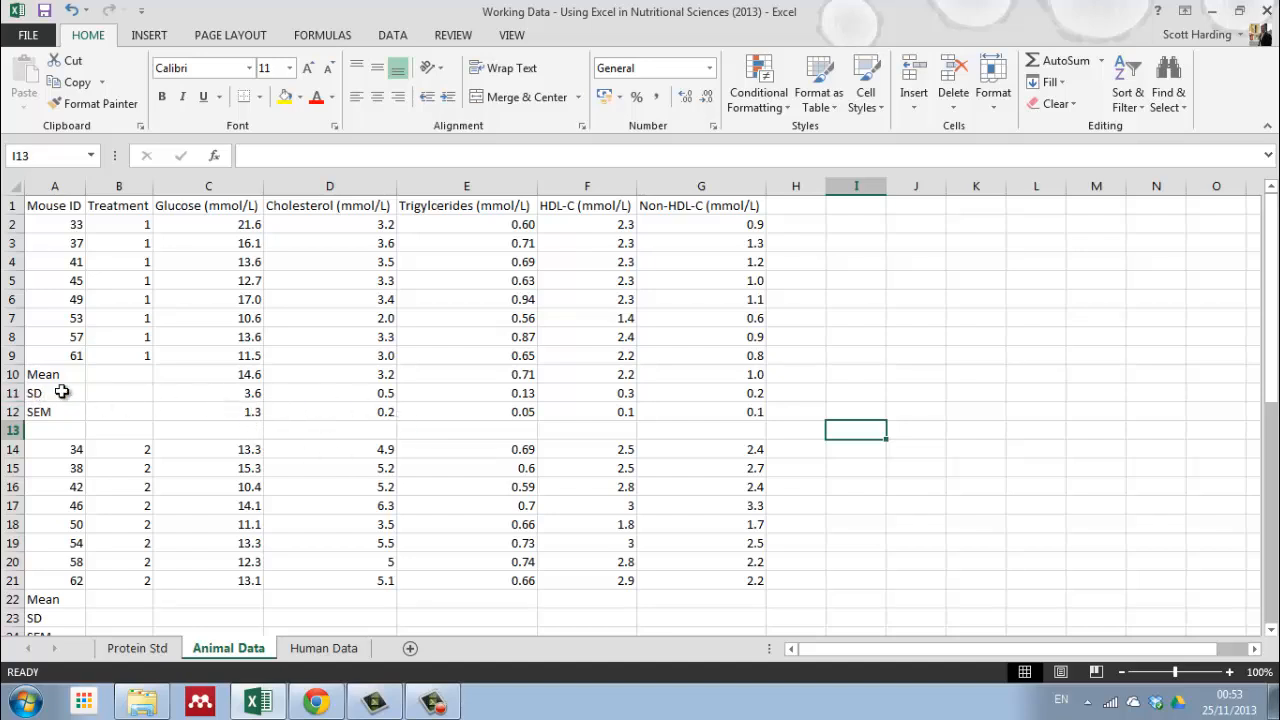
Step: Replace the C11 reference in the C12 SEM formula with a direct standard deviation, giving =STDEV(C2:C9)/SQRT(8)
left_click(242, 412)
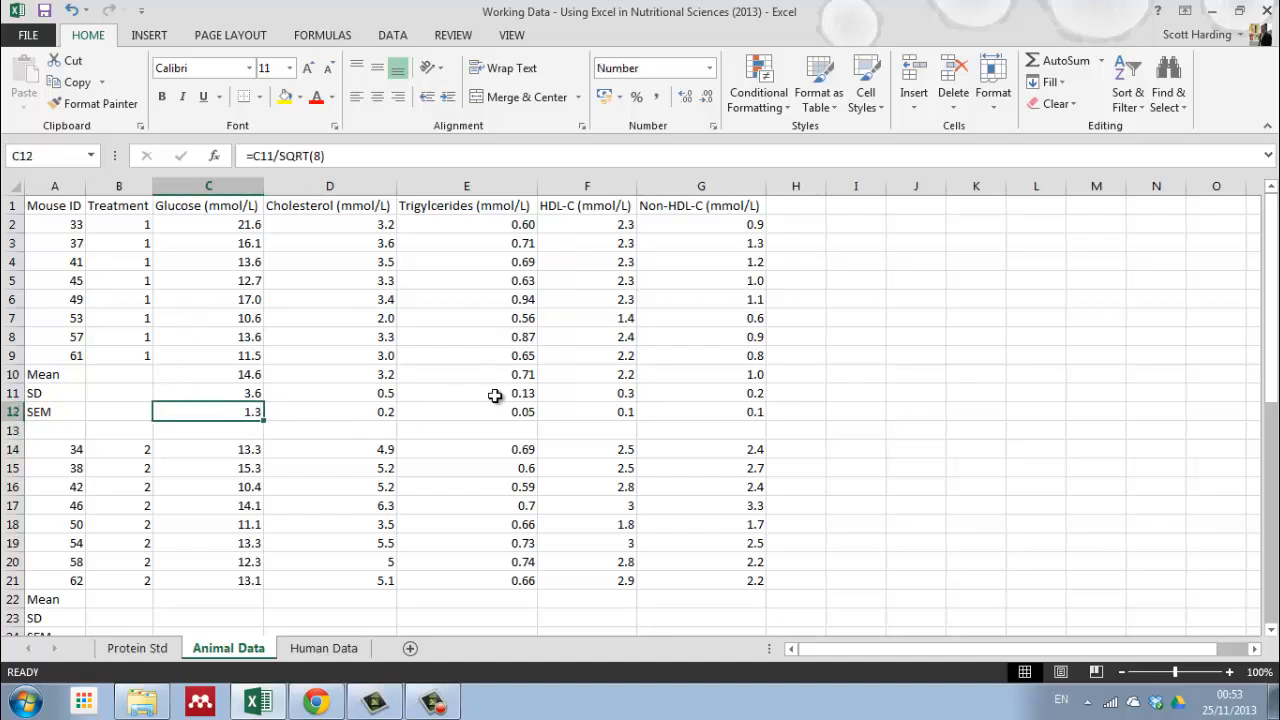
left_click(273, 156)
left_click(259, 156)
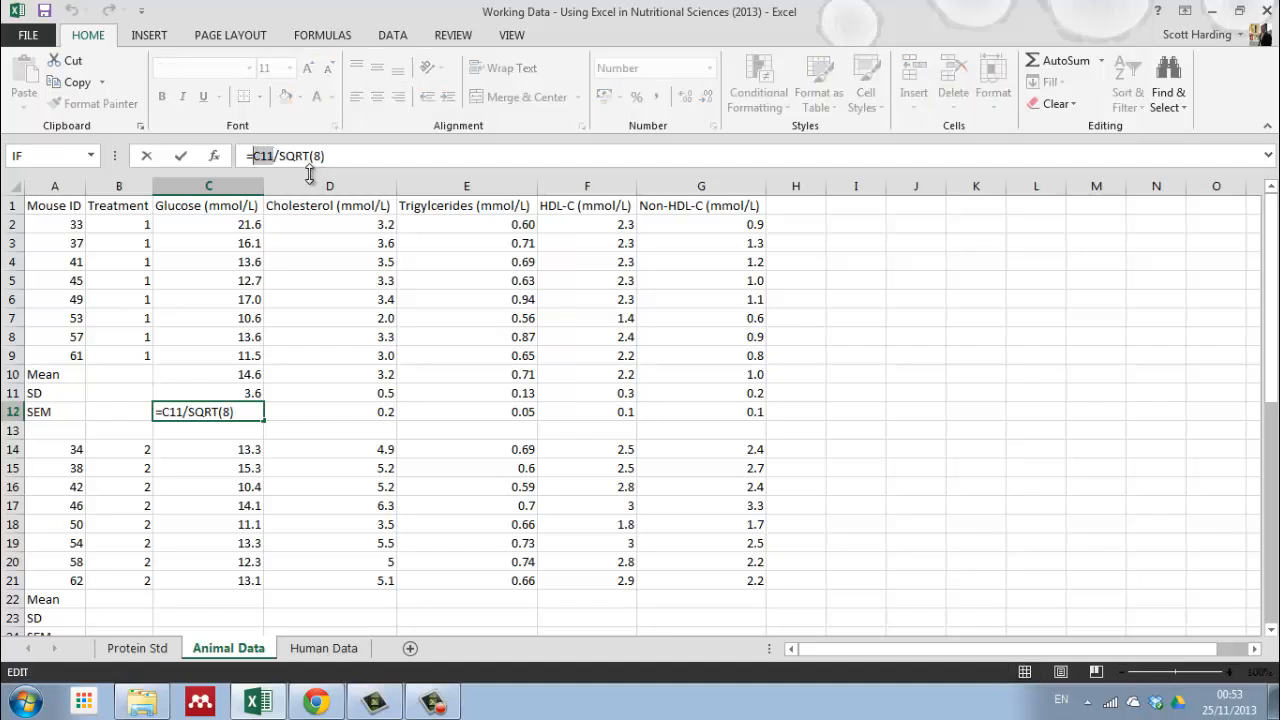
type("ste")
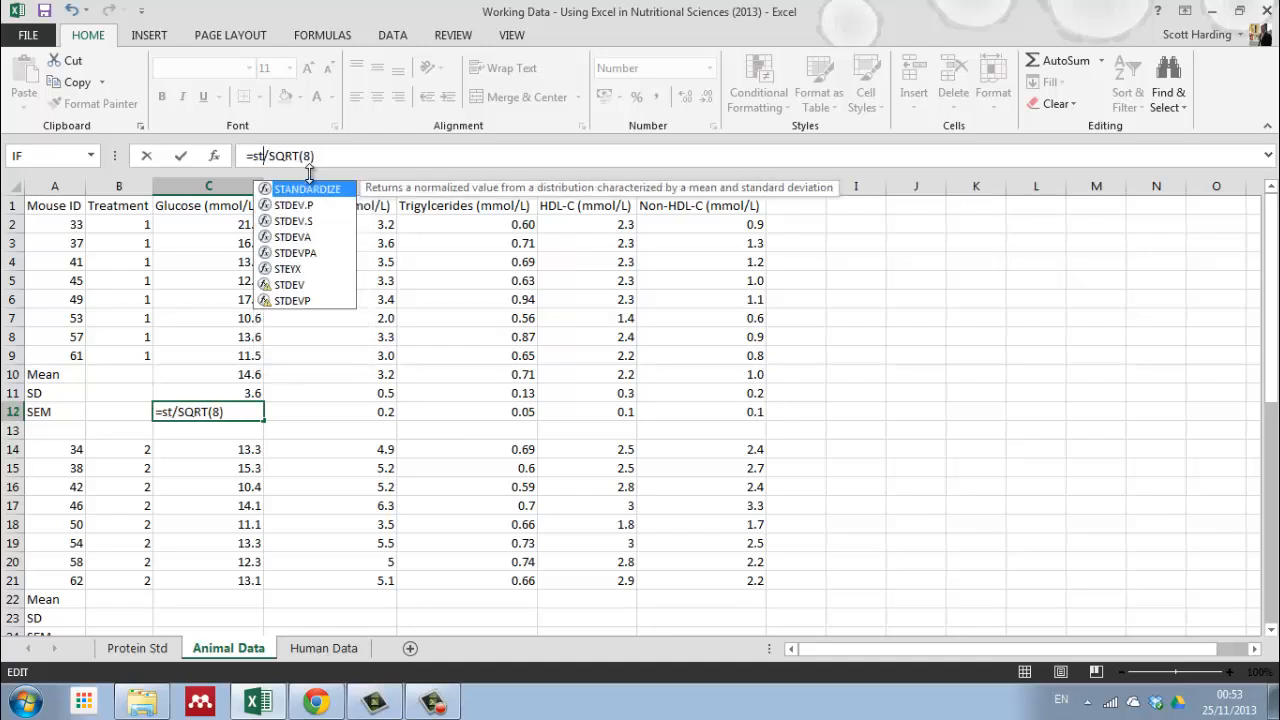
key("BackSpace")
type("d")
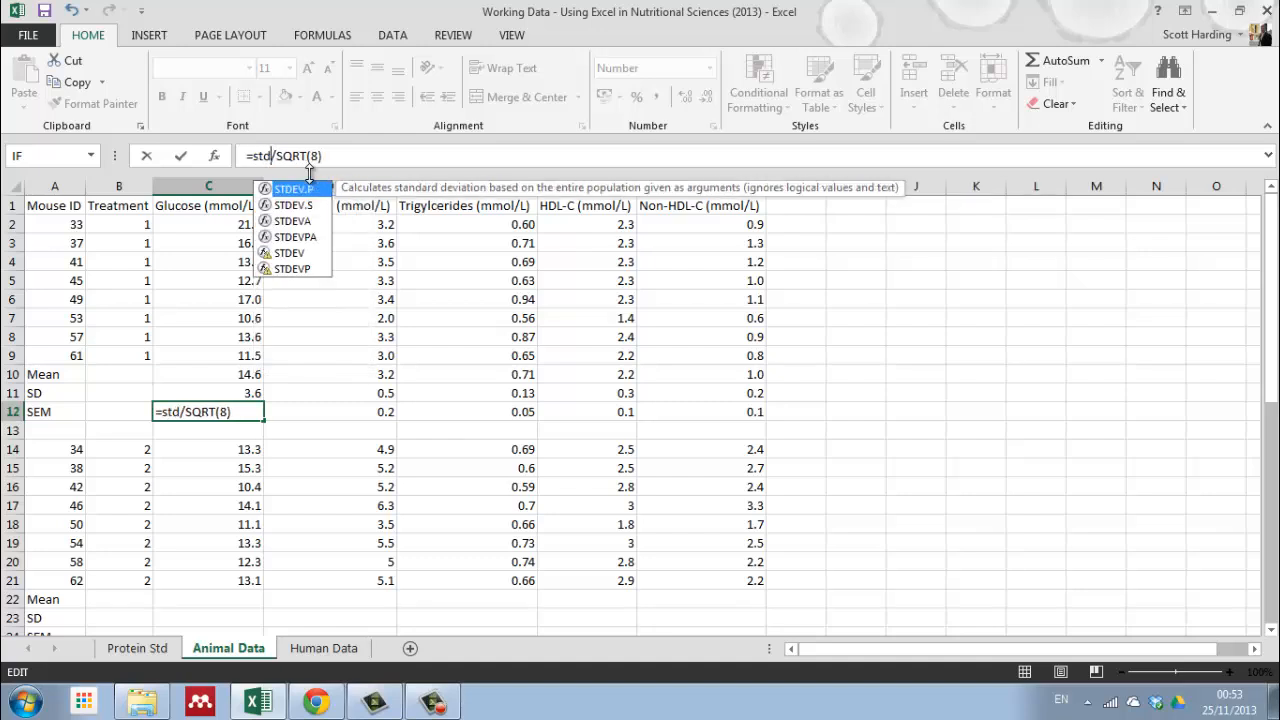
double_click(300, 255)
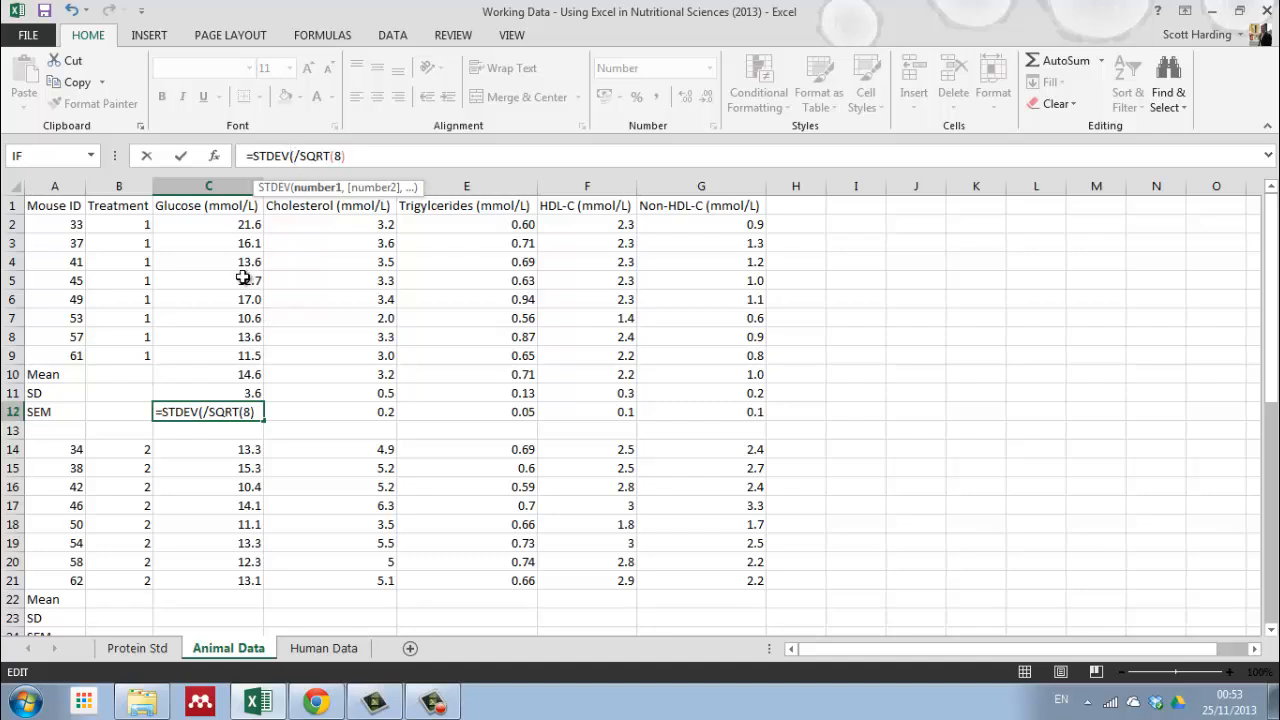
left_click_drag(238, 226, 224, 352)
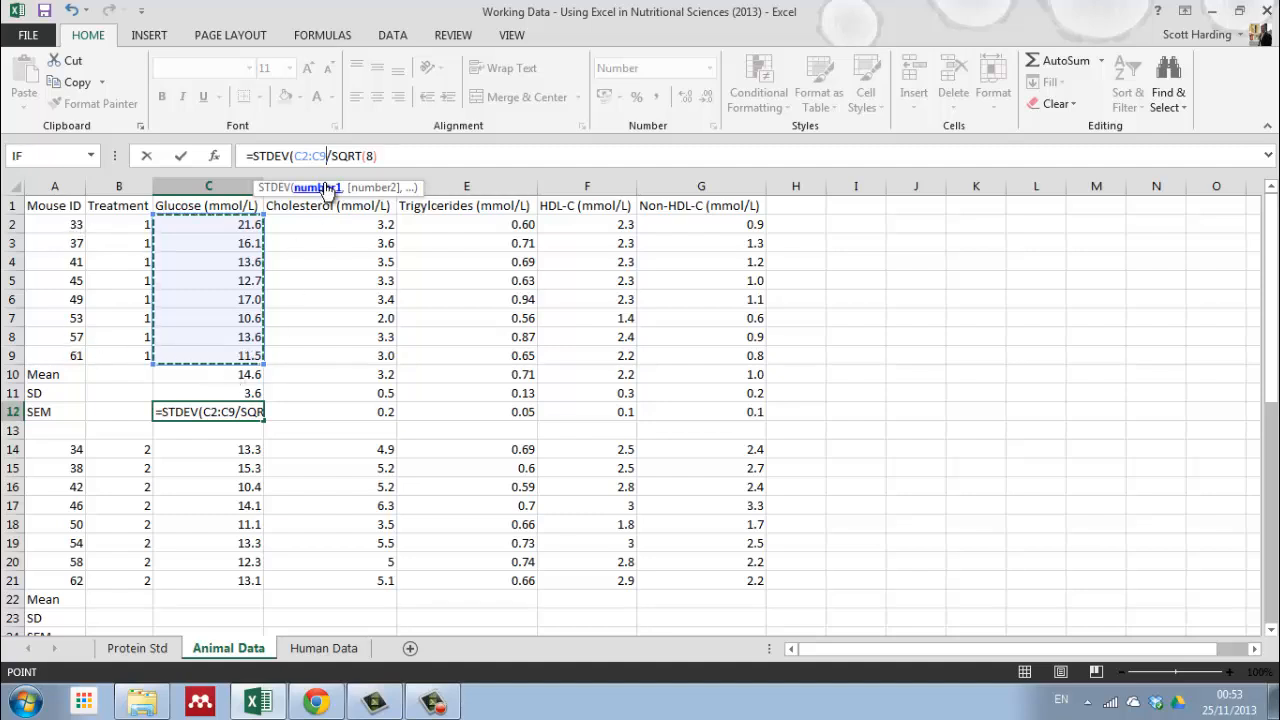
type(")")
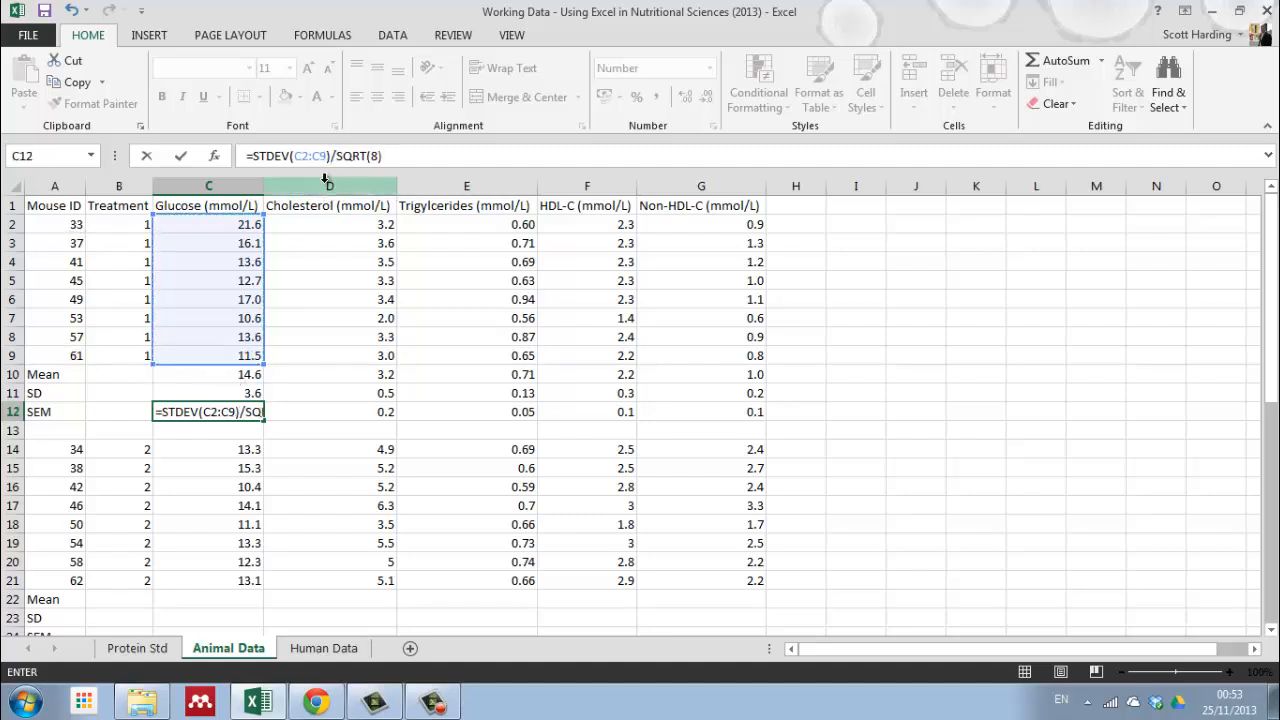
left_click(181, 157)
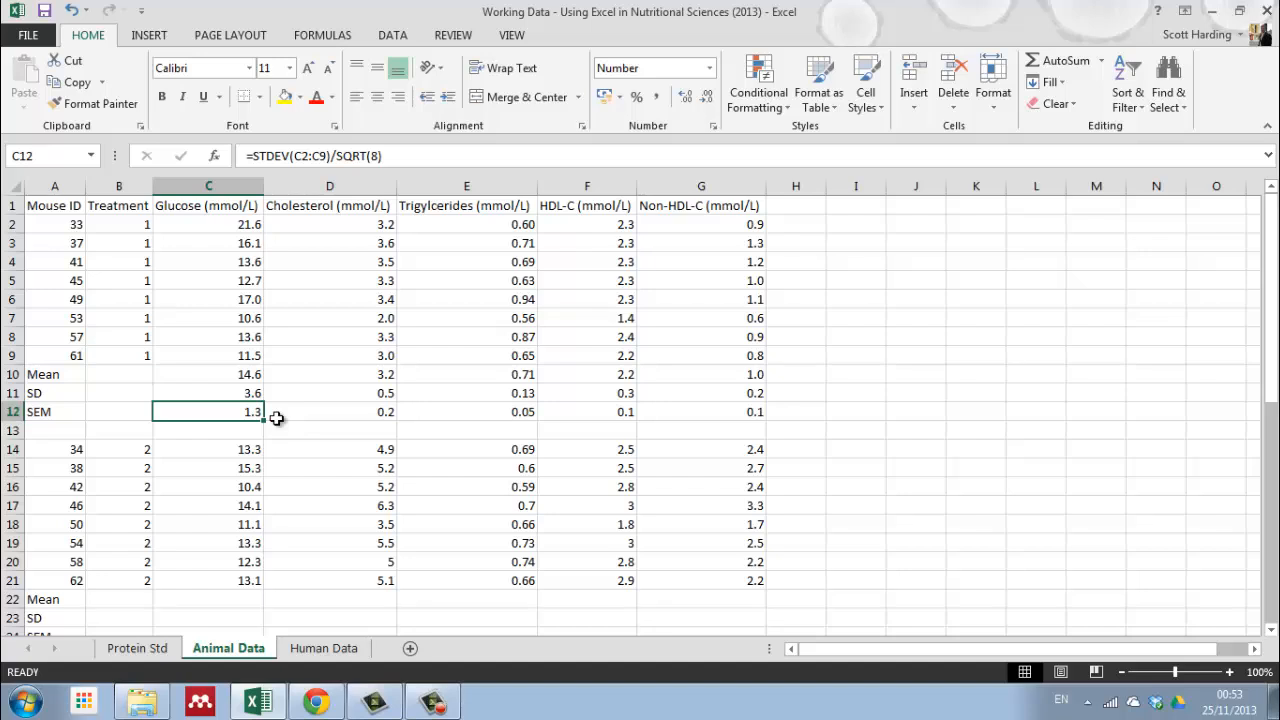
Step: Fill the revised STDEV-based SEM formula from C12 across to G12 and show E12 with two decimal places
left_click(366, 443)
left_click(251, 409)
left_click_drag(263, 422, 762, 444)
left_click(510, 413)
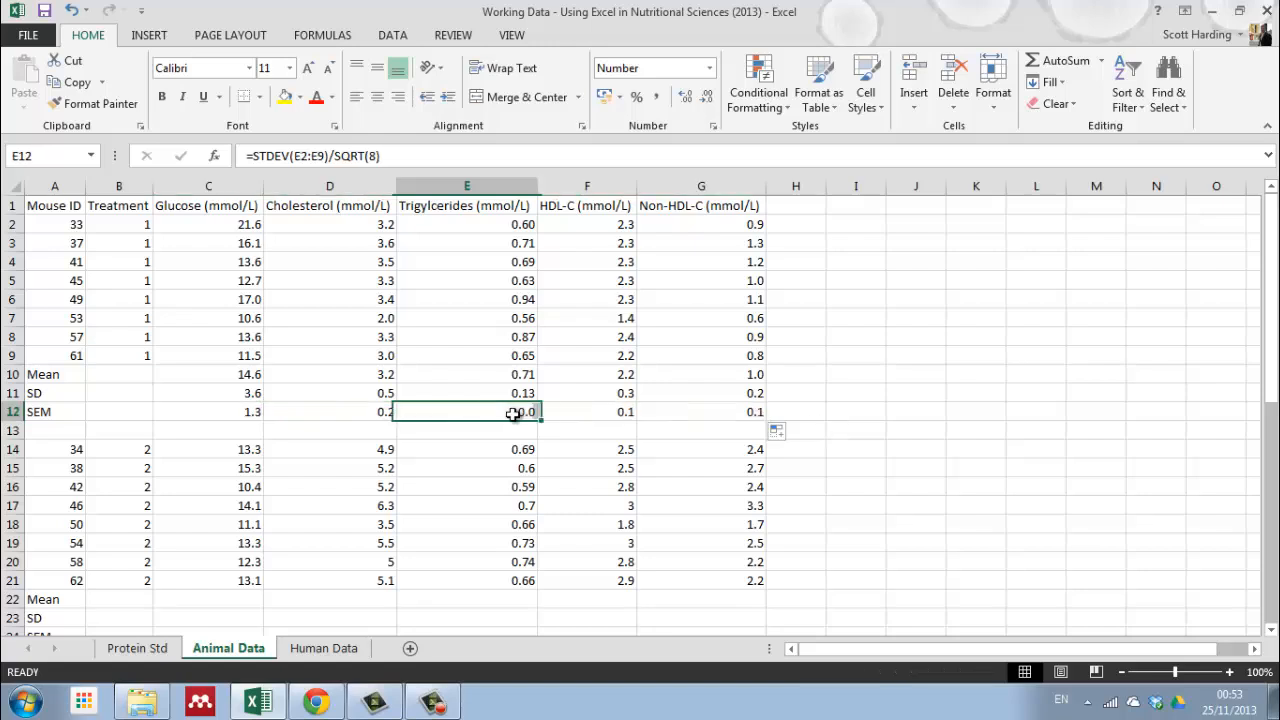
left_click(684, 99)
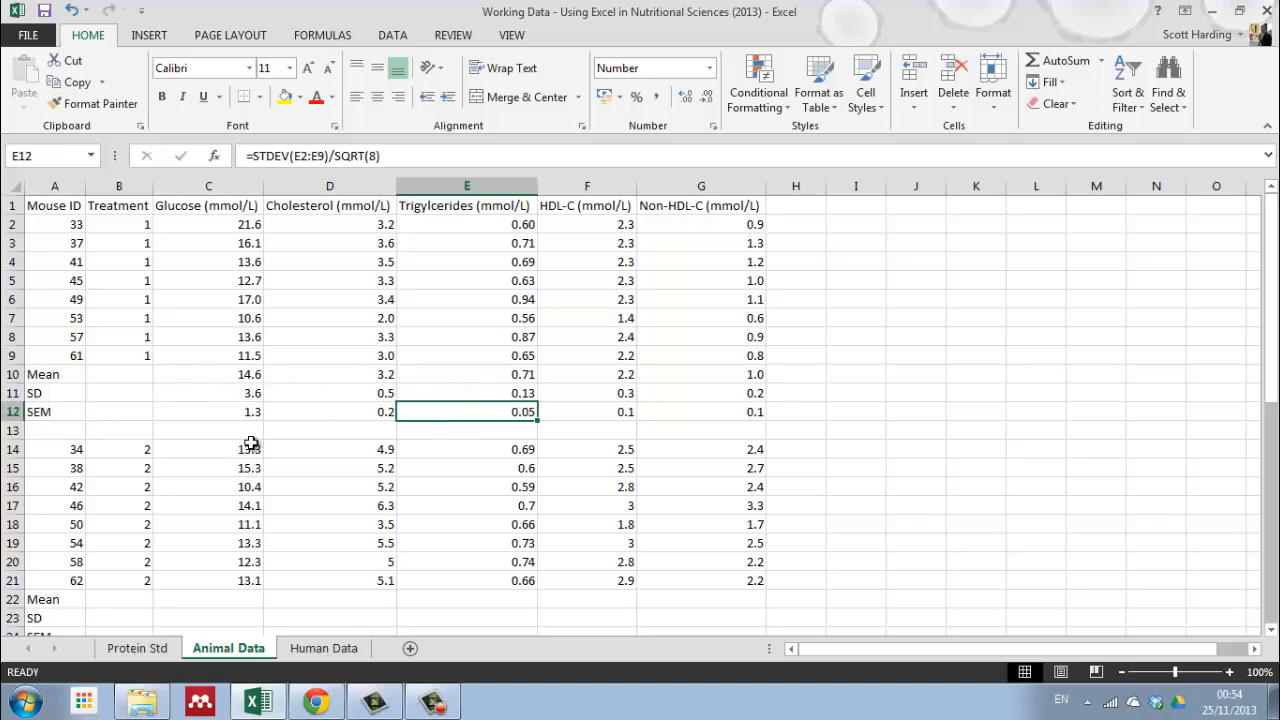
Step: Copy the treatment 1 glucose mean, SD and SEM formulas from C10:C12 into the treatment 2 summary rows at C22:C24
scroll(250, 443, "down", 3)
scroll(286, 551, "down", 3)
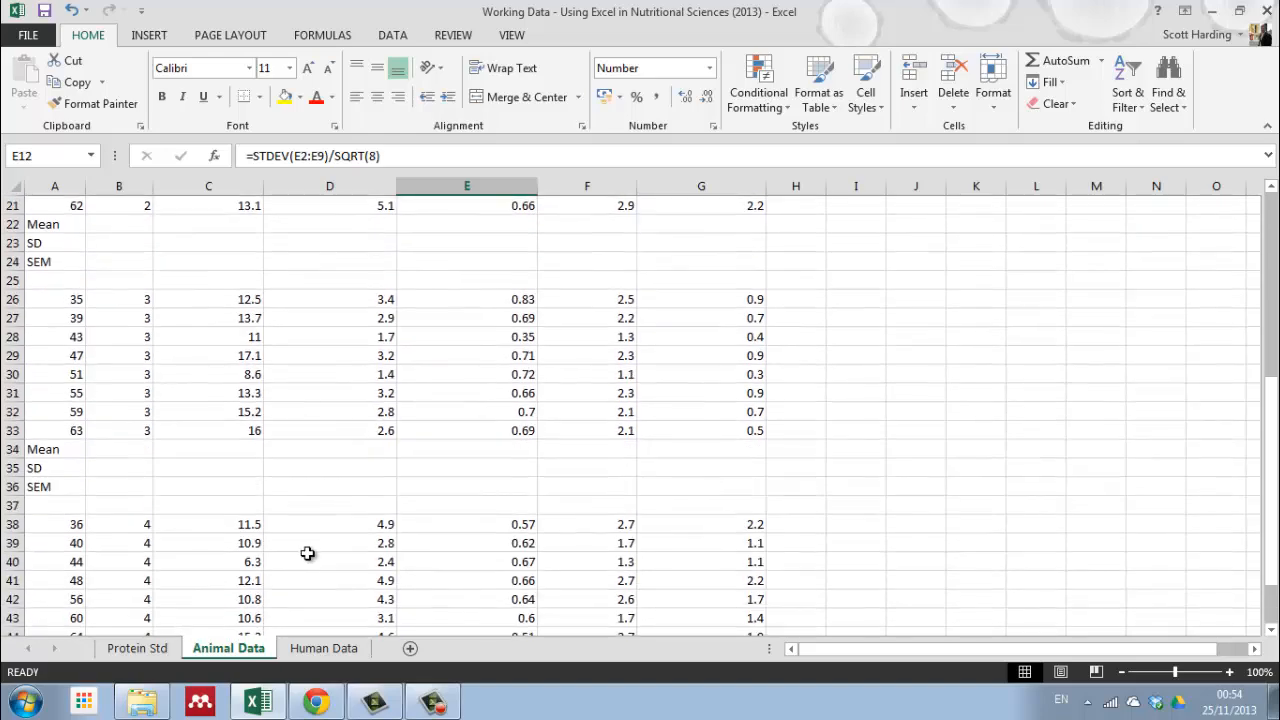
scroll(306, 554, "up", 7)
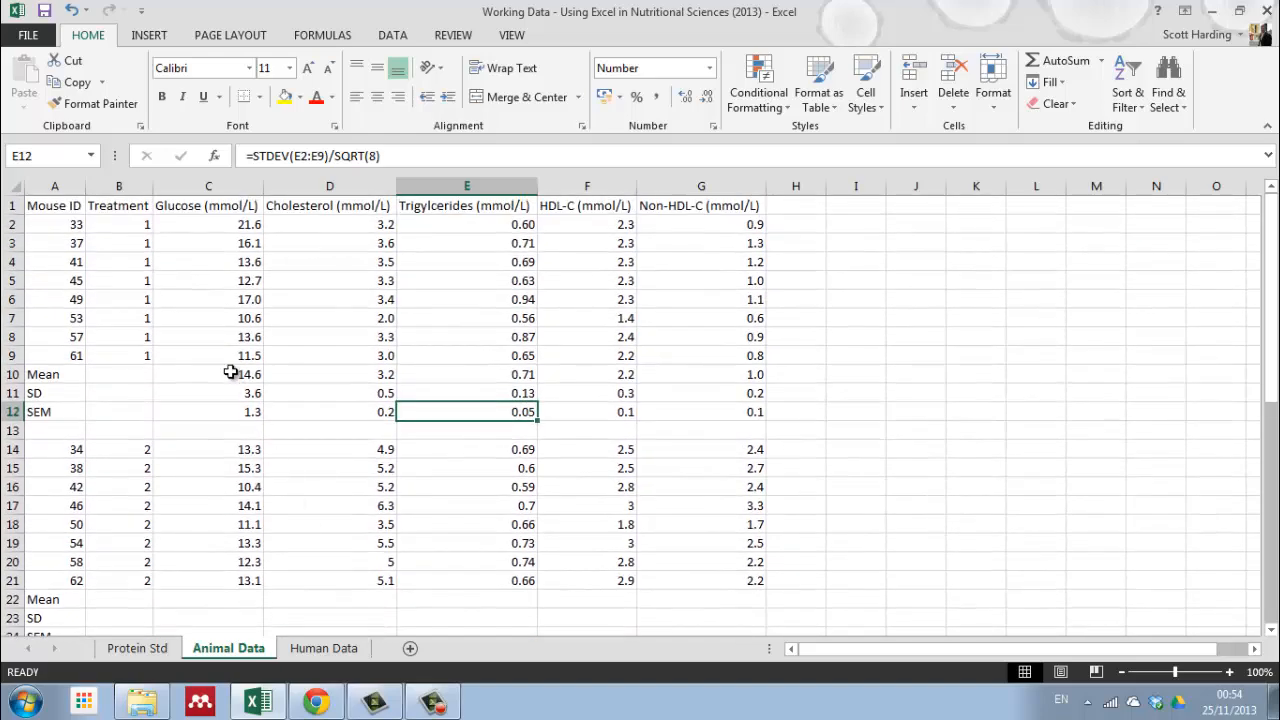
left_click_drag(230, 372, 232, 412)
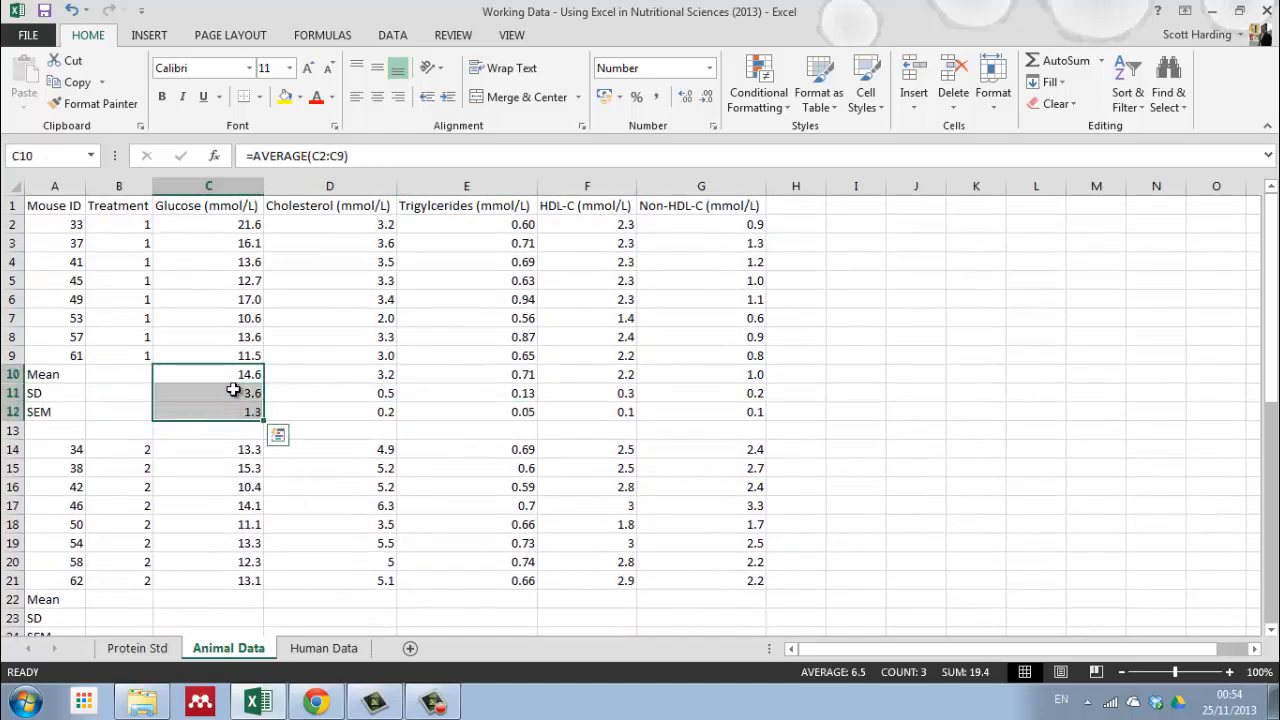
right_click(217, 378)
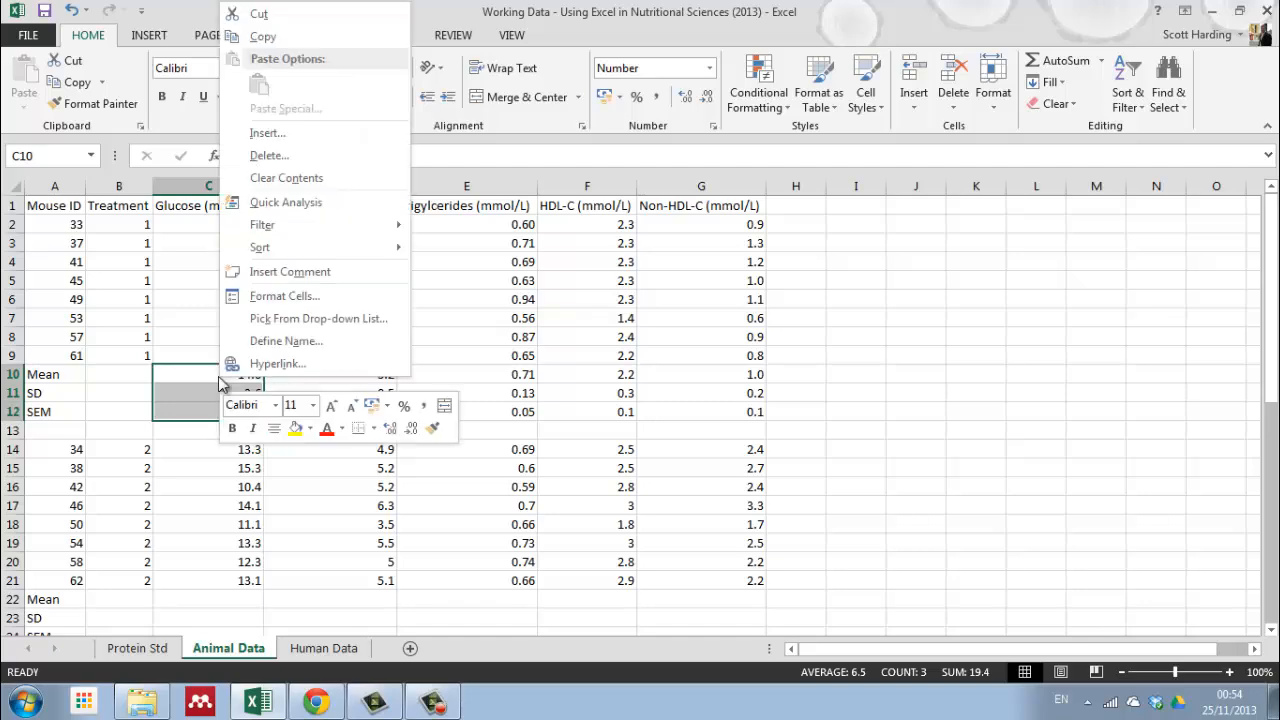
left_click(259, 40)
scroll(229, 391, "down", 5)
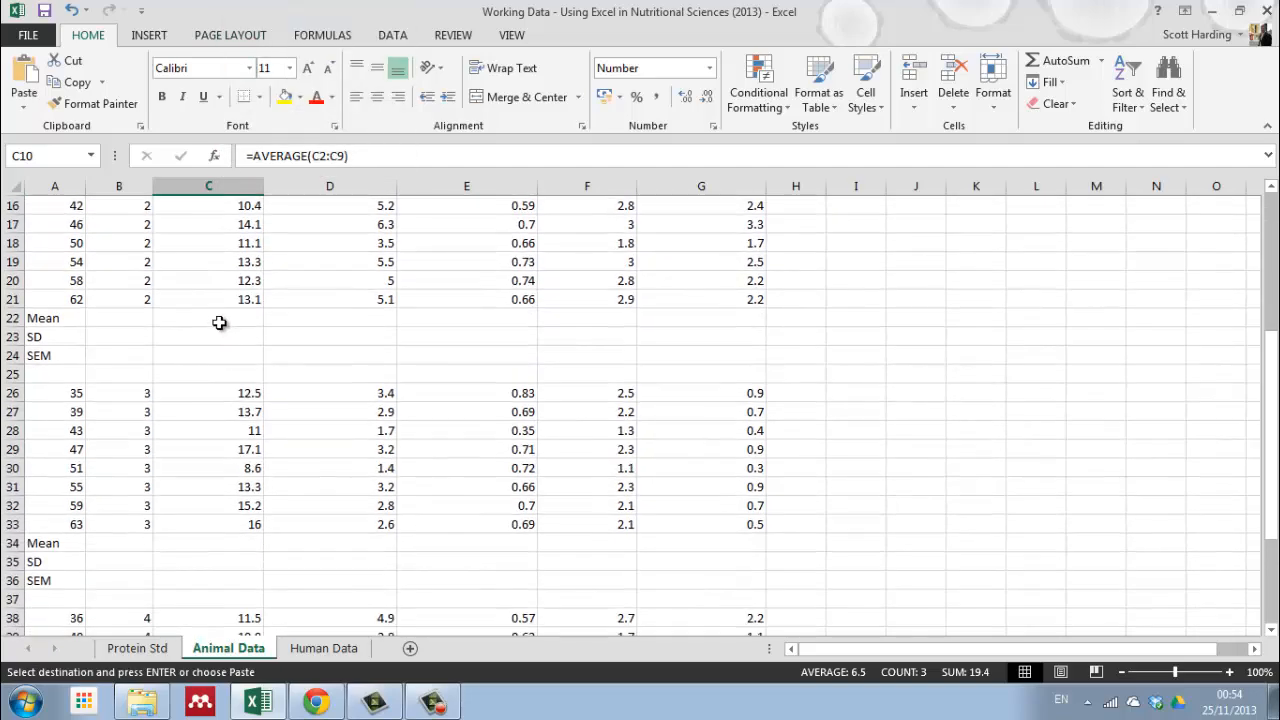
left_click(219, 322)
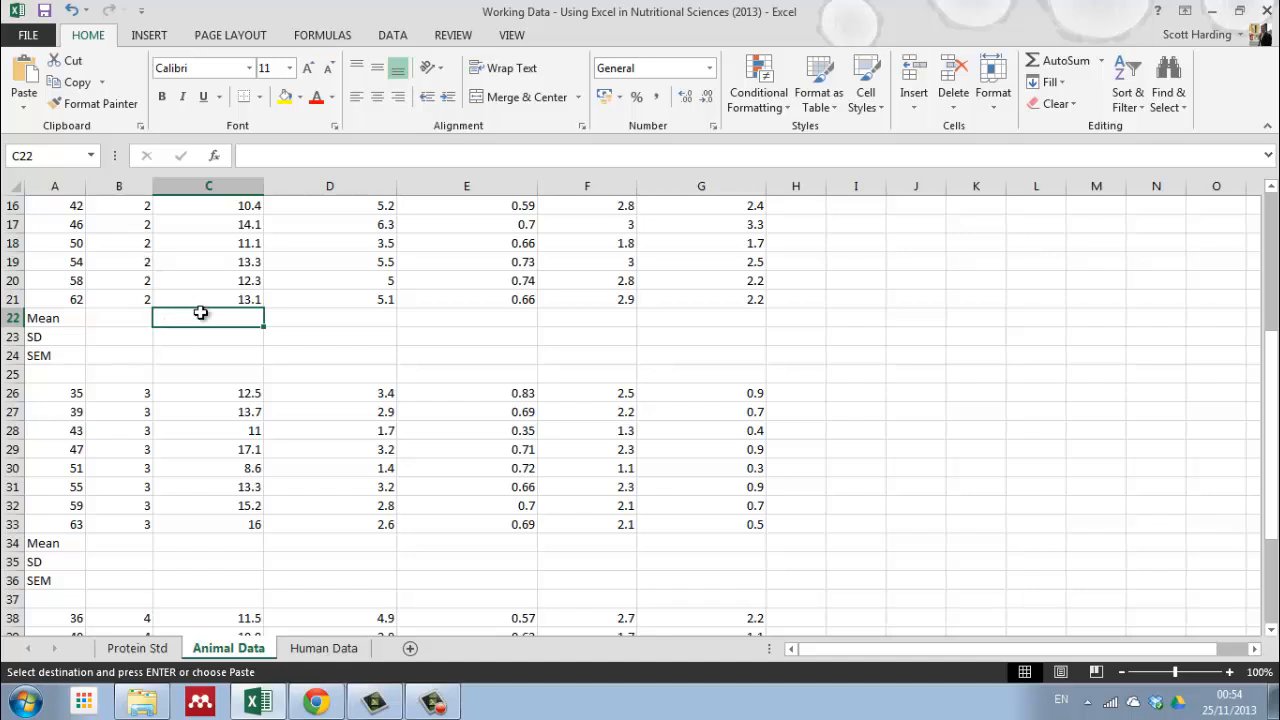
right_click(198, 317)
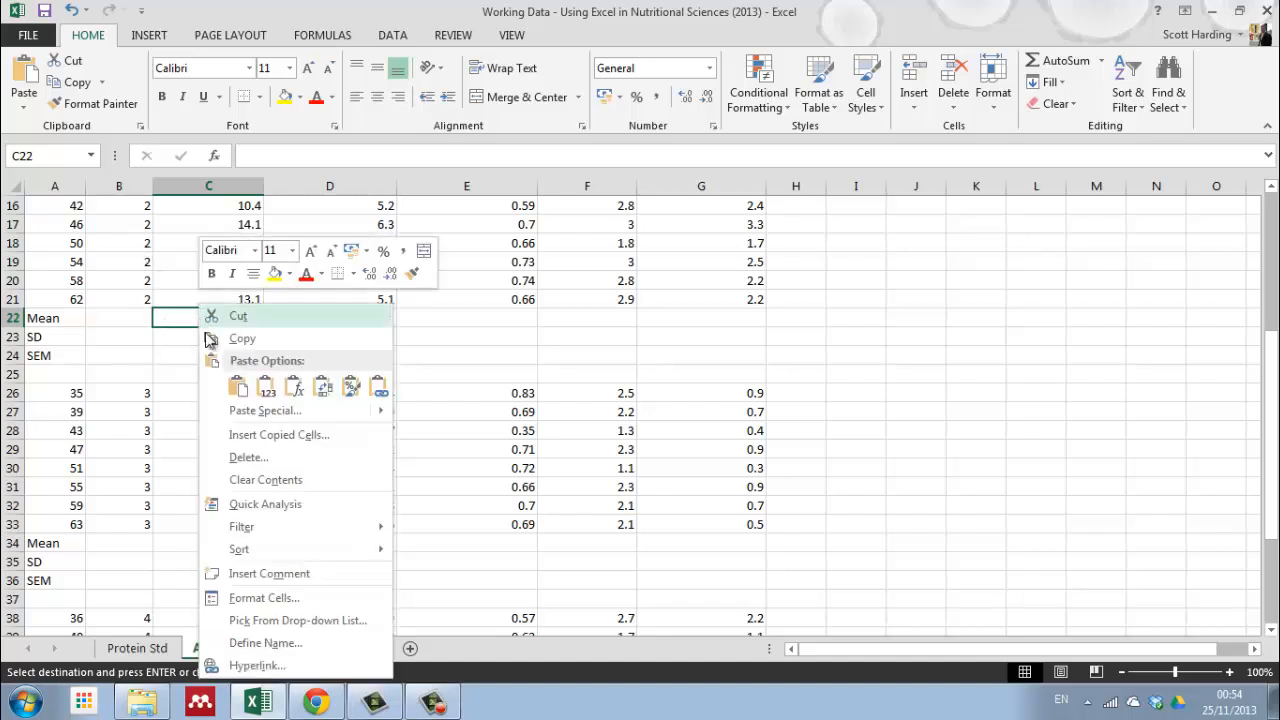
left_click(237, 390)
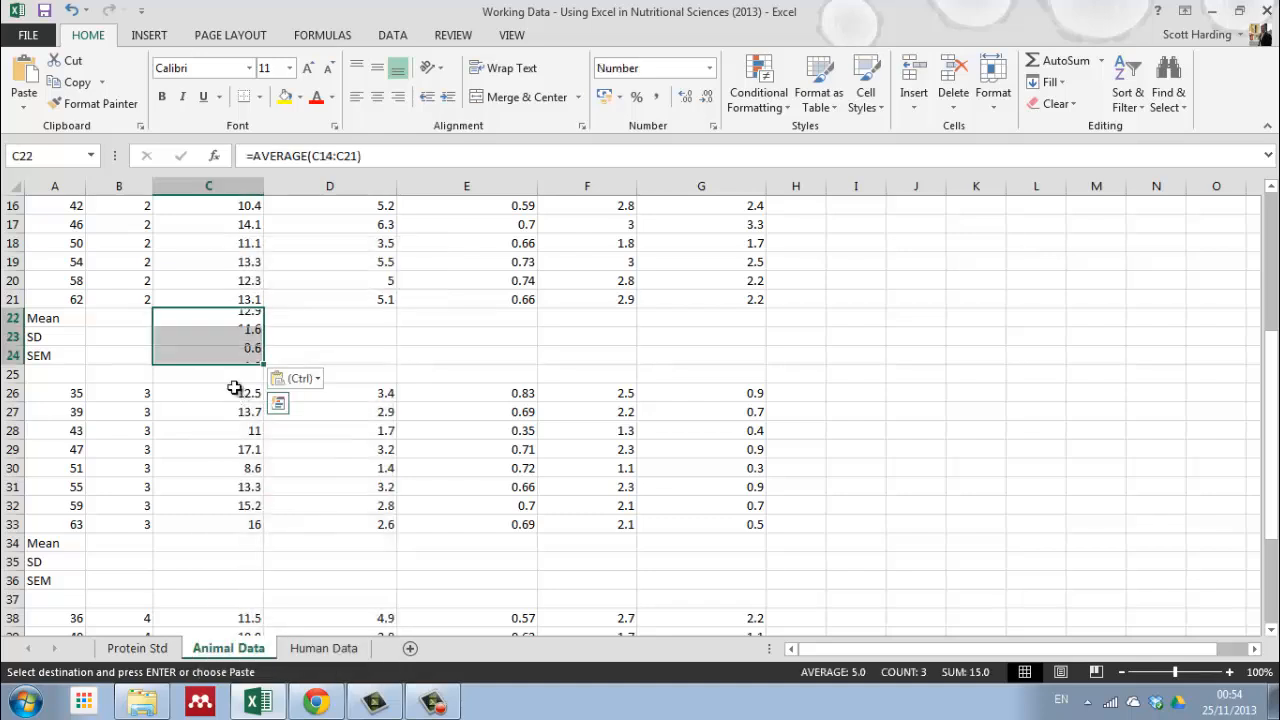
Step: Check the cell ranges referenced by the treatment 2 glucose mean, SD and SEM formulas in C22:C24
left_click(230, 322)
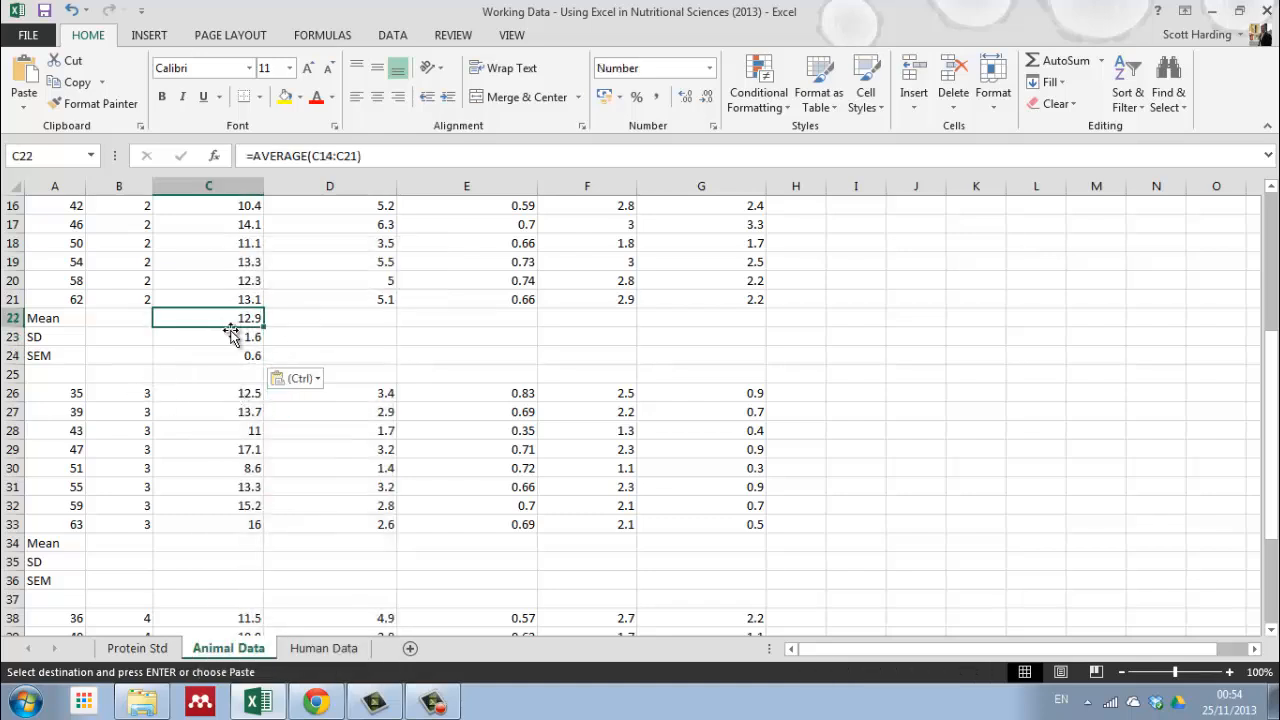
left_click(327, 156)
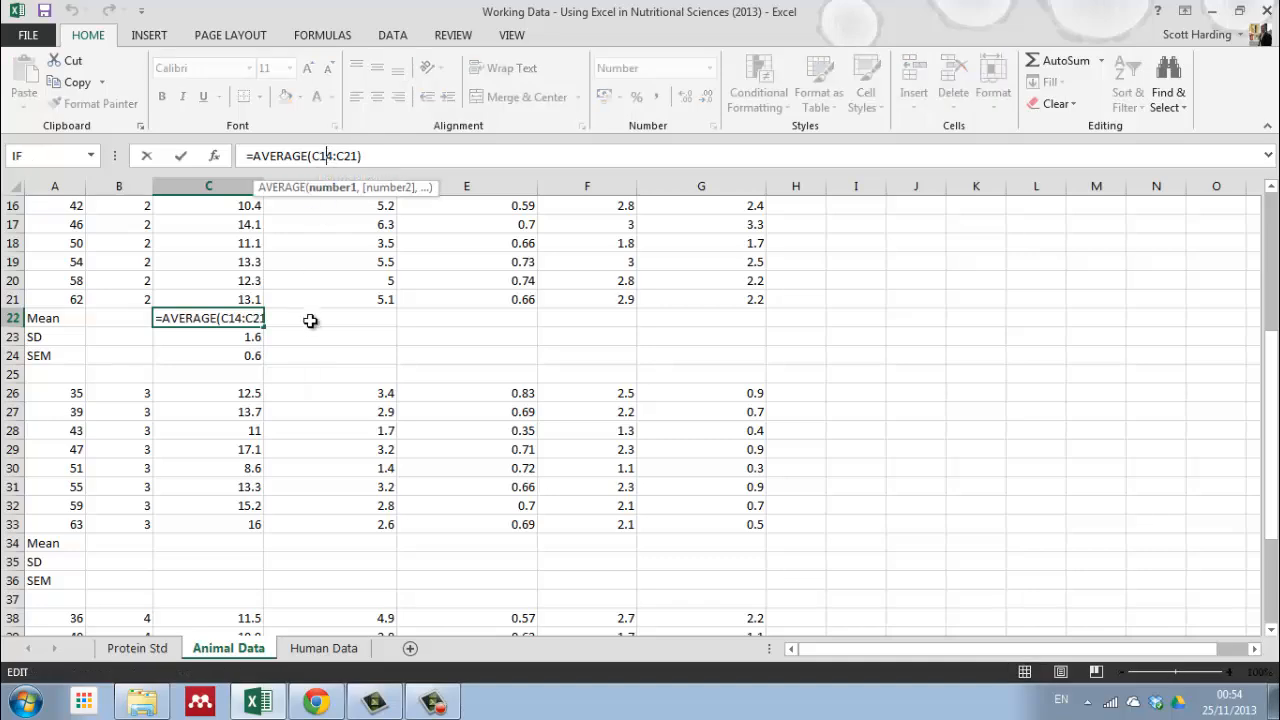
left_click_drag(1271, 352, 1271, 341)
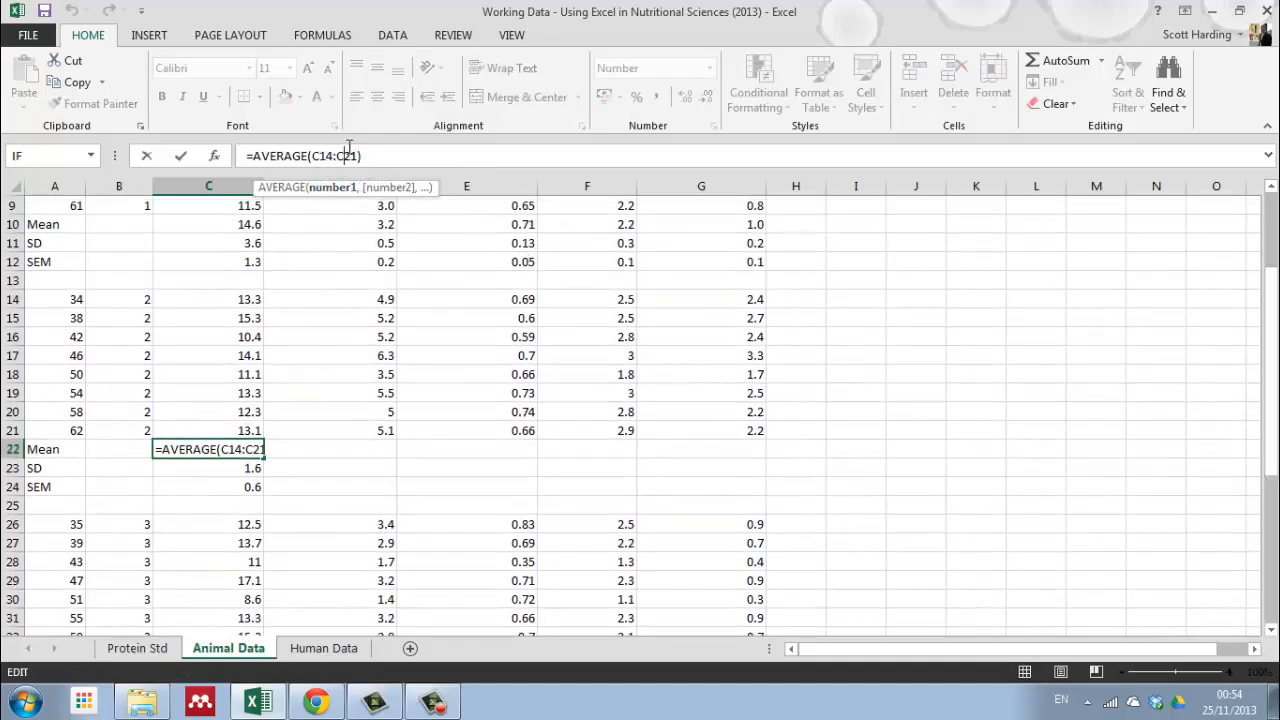
left_click(379, 154)
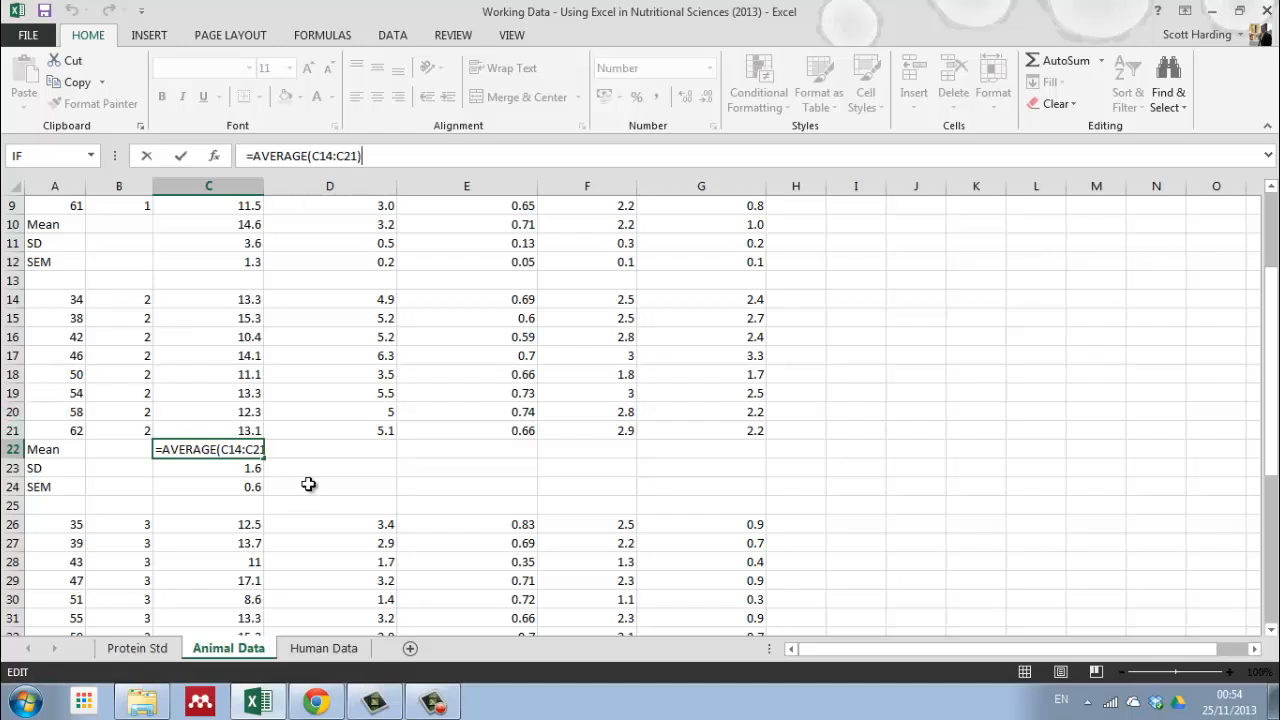
left_click(181, 157)
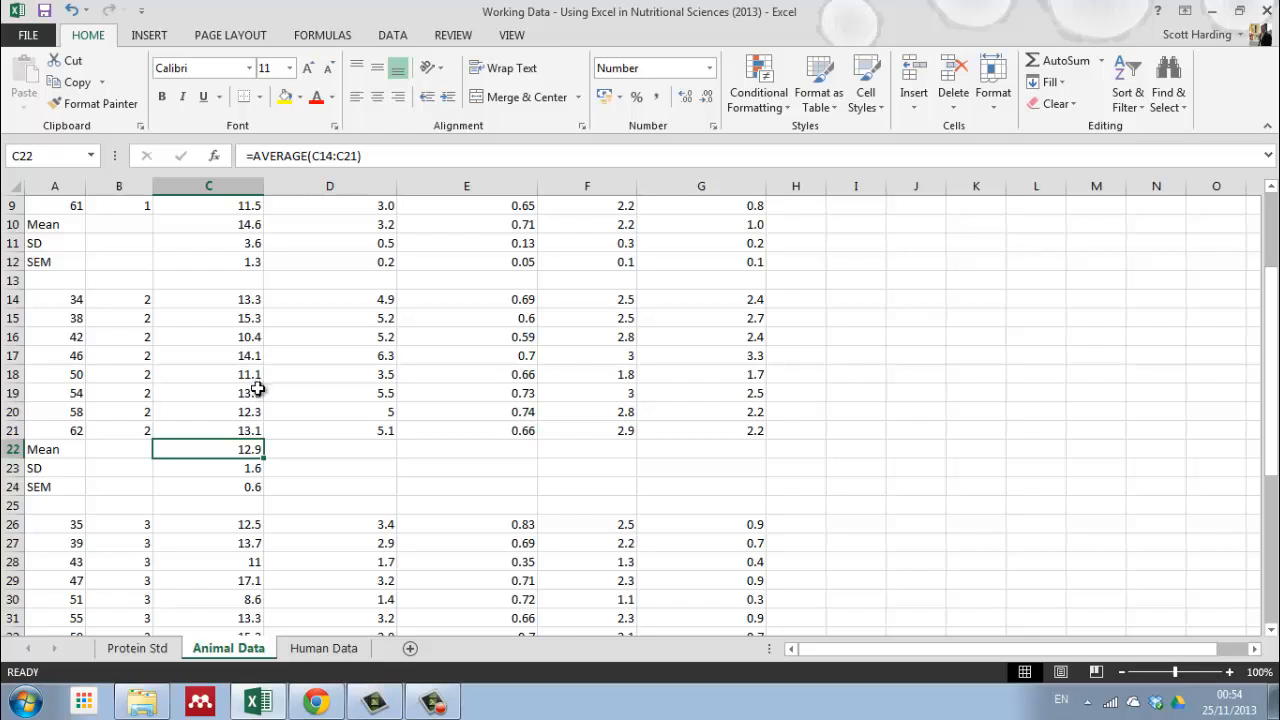
left_click(245, 471)
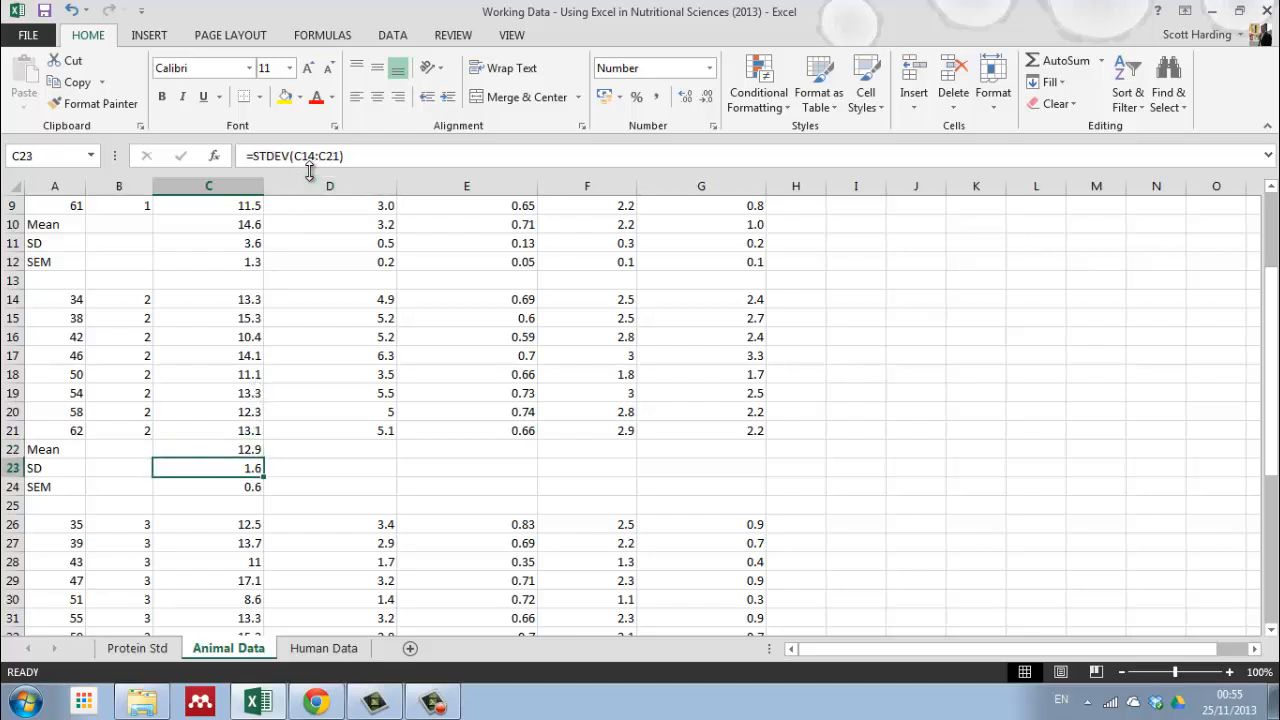
left_click(250, 490)
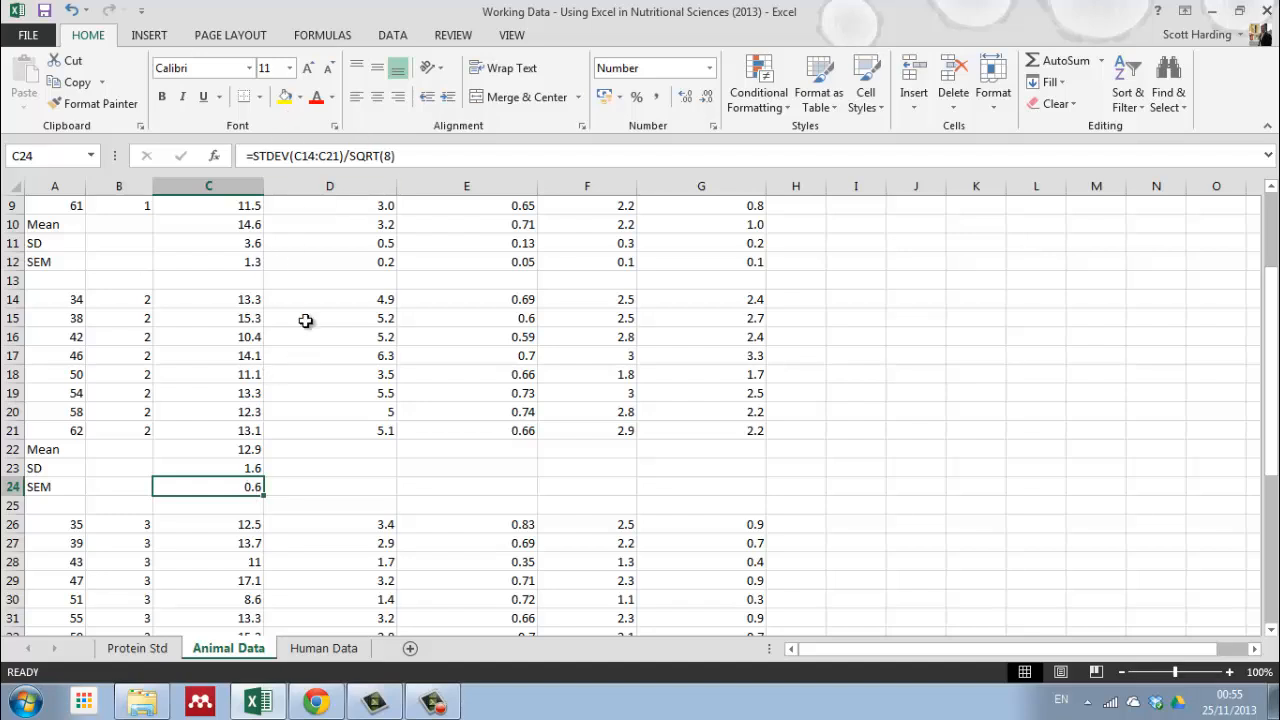
left_click(305, 503)
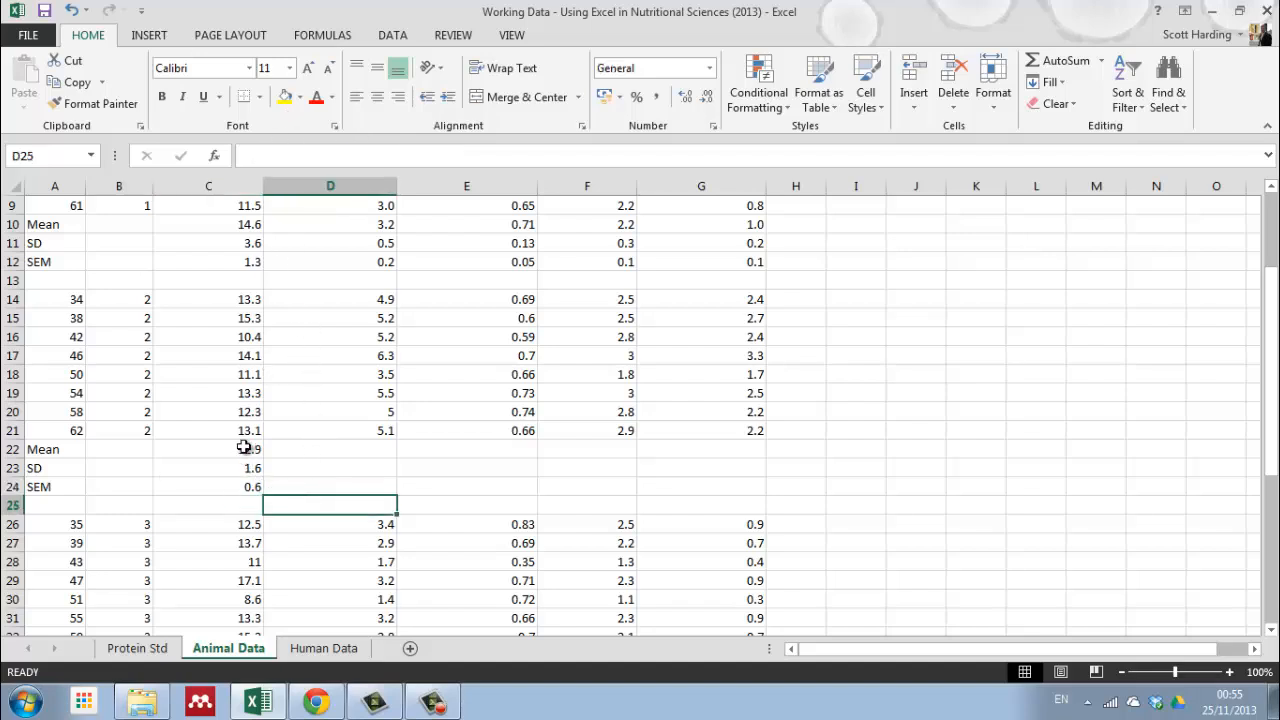
Step: Fill the treatment 2 mean, SD and SEM formulas from C22:C24 across to column G
left_click_drag(244, 448, 251, 486)
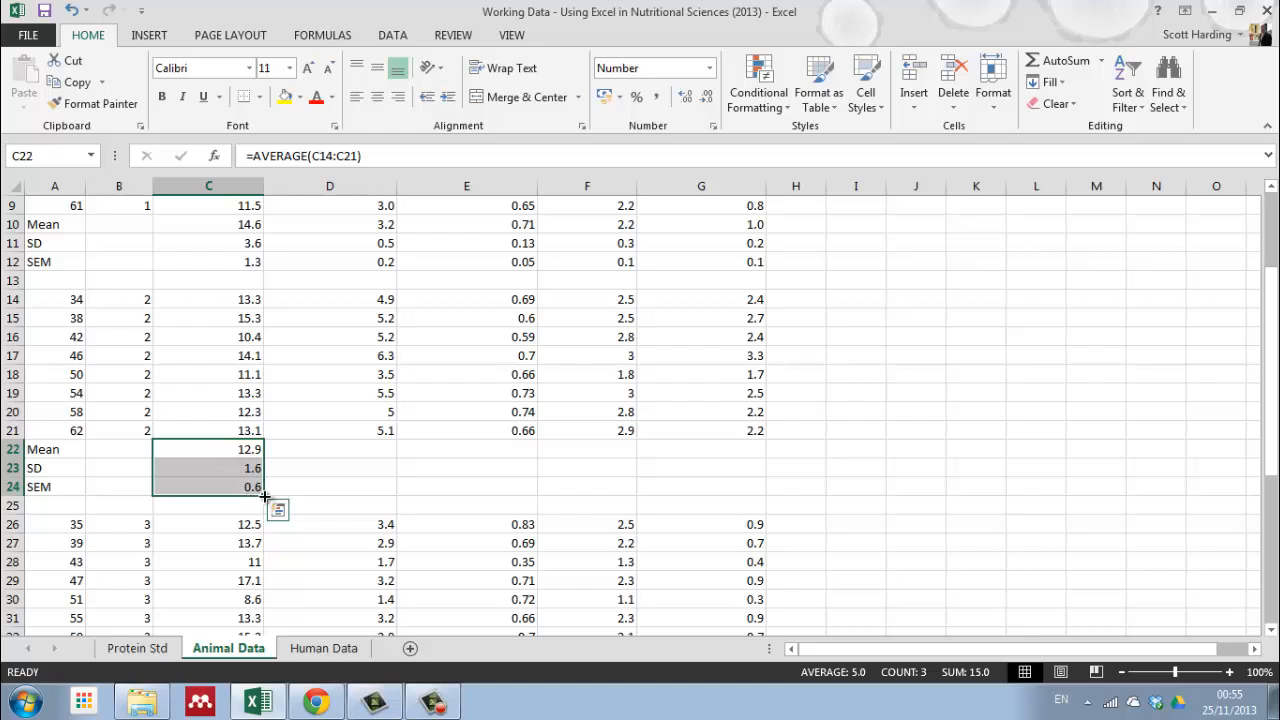
left_click_drag(265, 495, 735, 497)
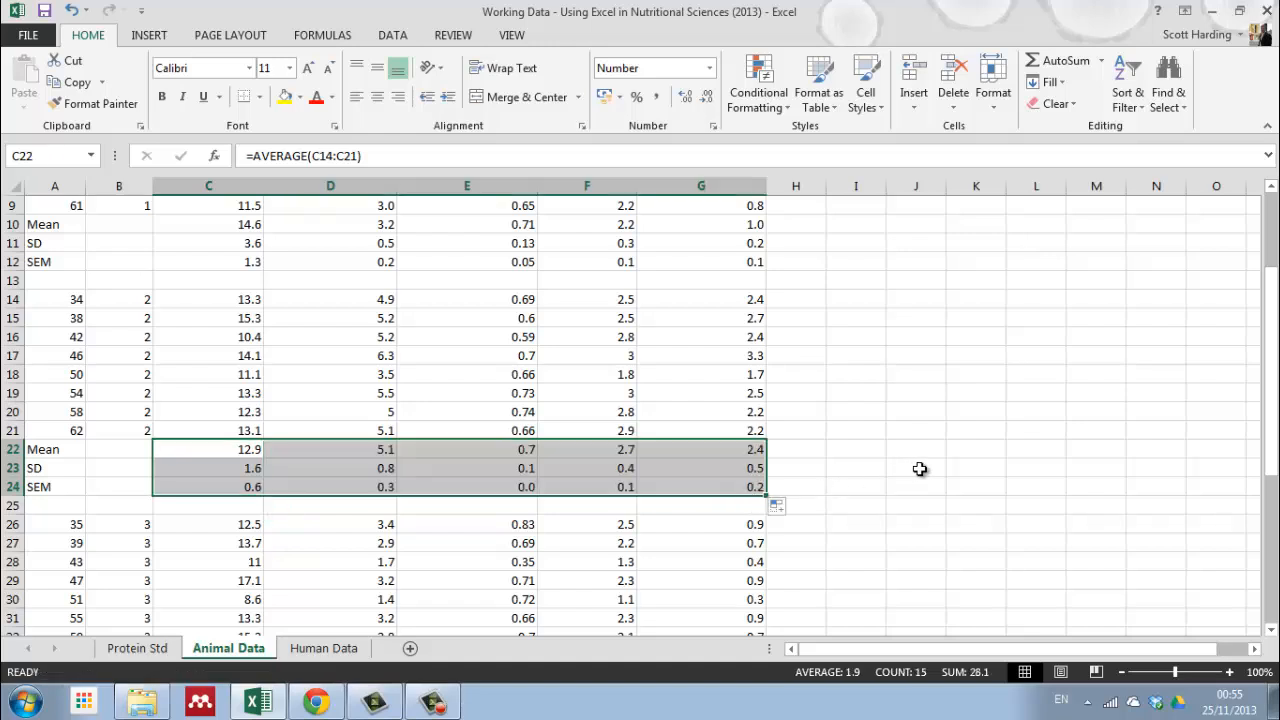
left_click(915, 467)
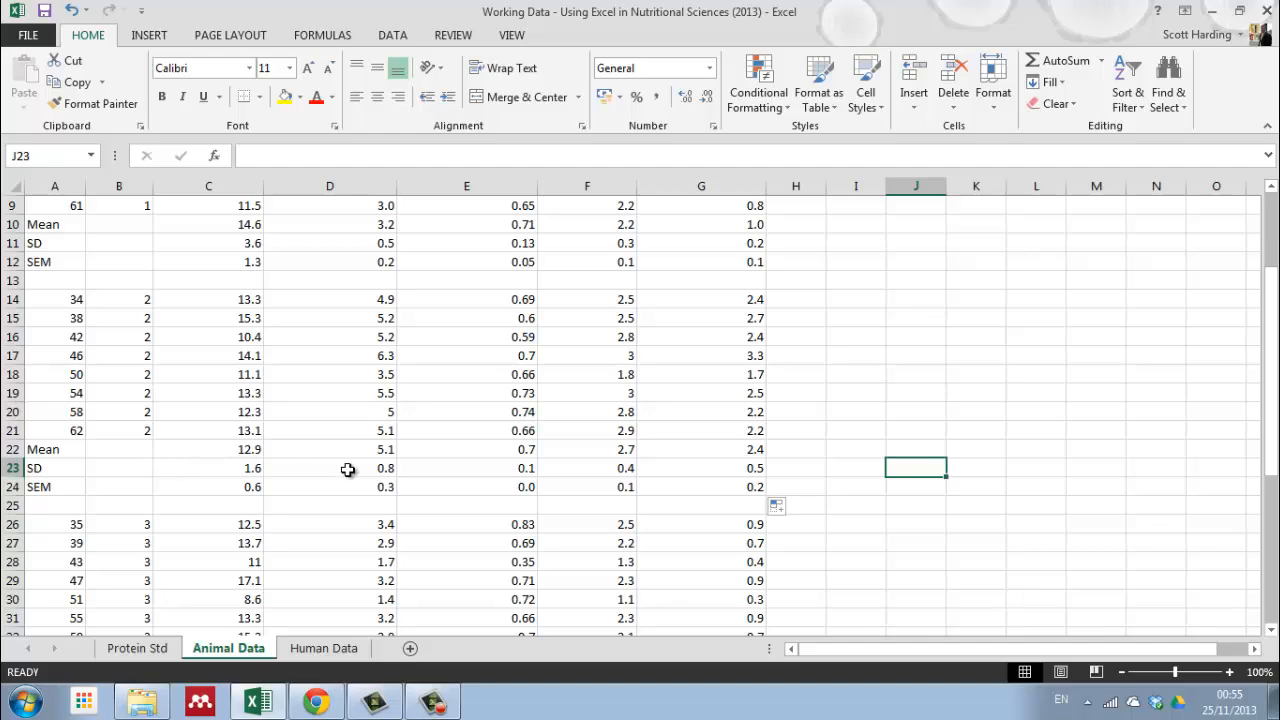
Step: Copy the formulas in C22:C24 into the treatment 3 summary rows at C34:C36 and fill them across to column G
scroll(257, 452, "down", 3)
scroll(251, 440, "up", 2)
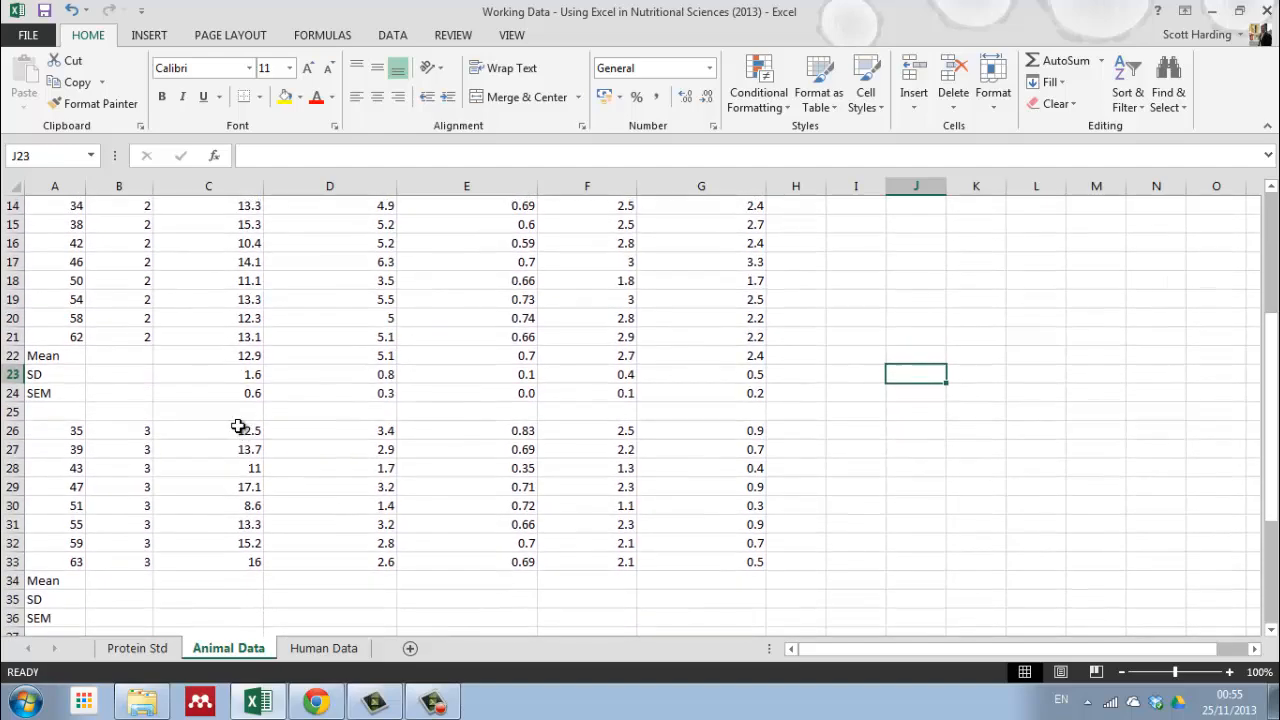
left_click(240, 357)
left_click(234, 393)
left_click_drag(223, 362, 223, 388)
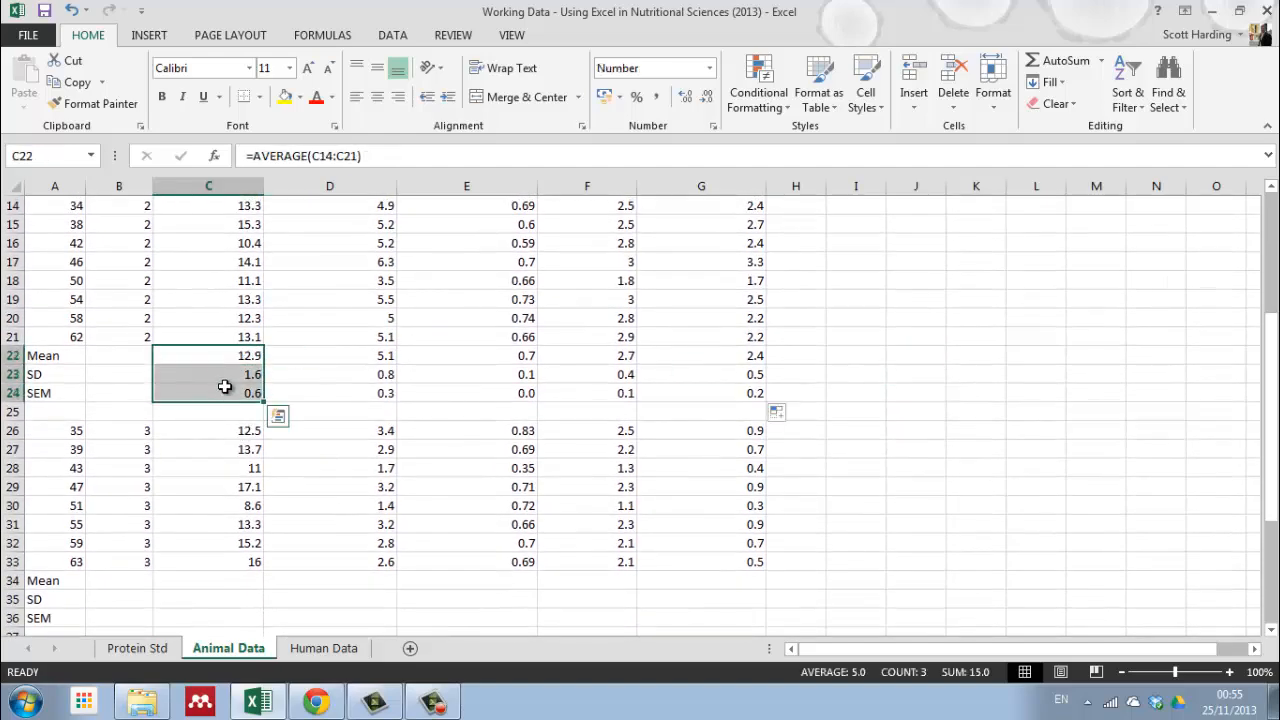
right_click(212, 358)
left_click(245, 337)
scroll(210, 400, "down", 3)
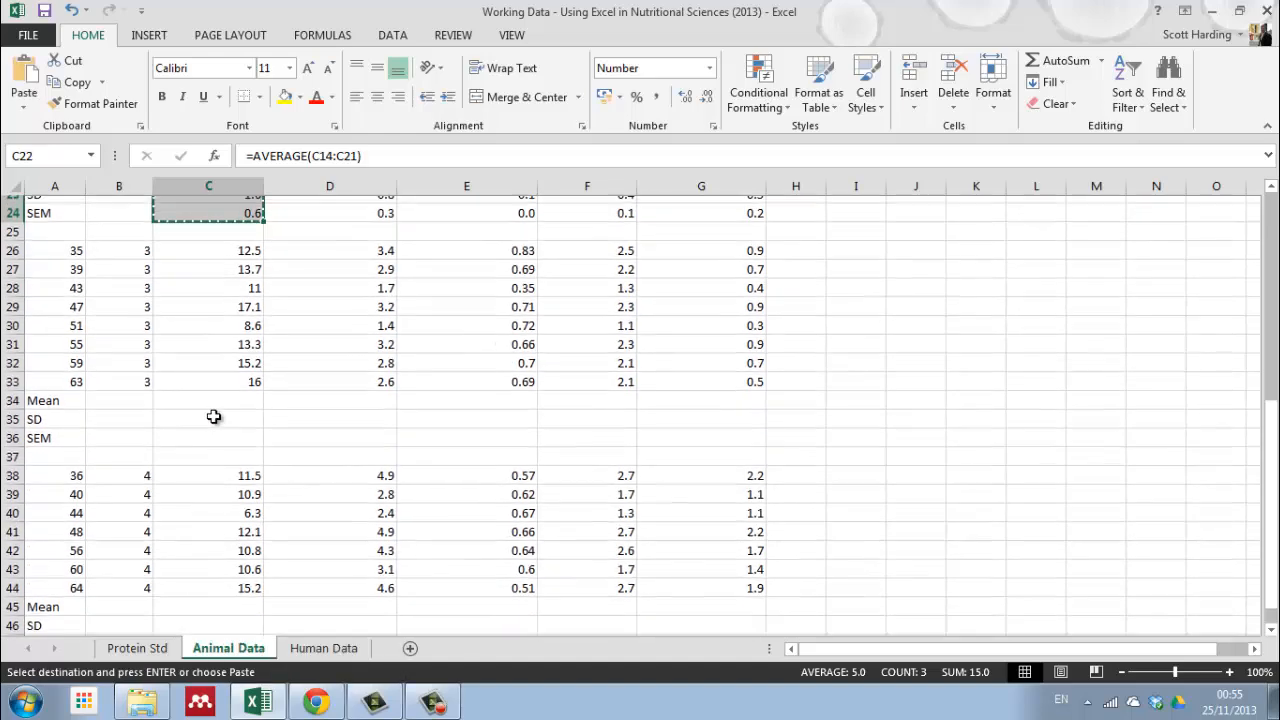
left_click(215, 397)
right_click(215, 397)
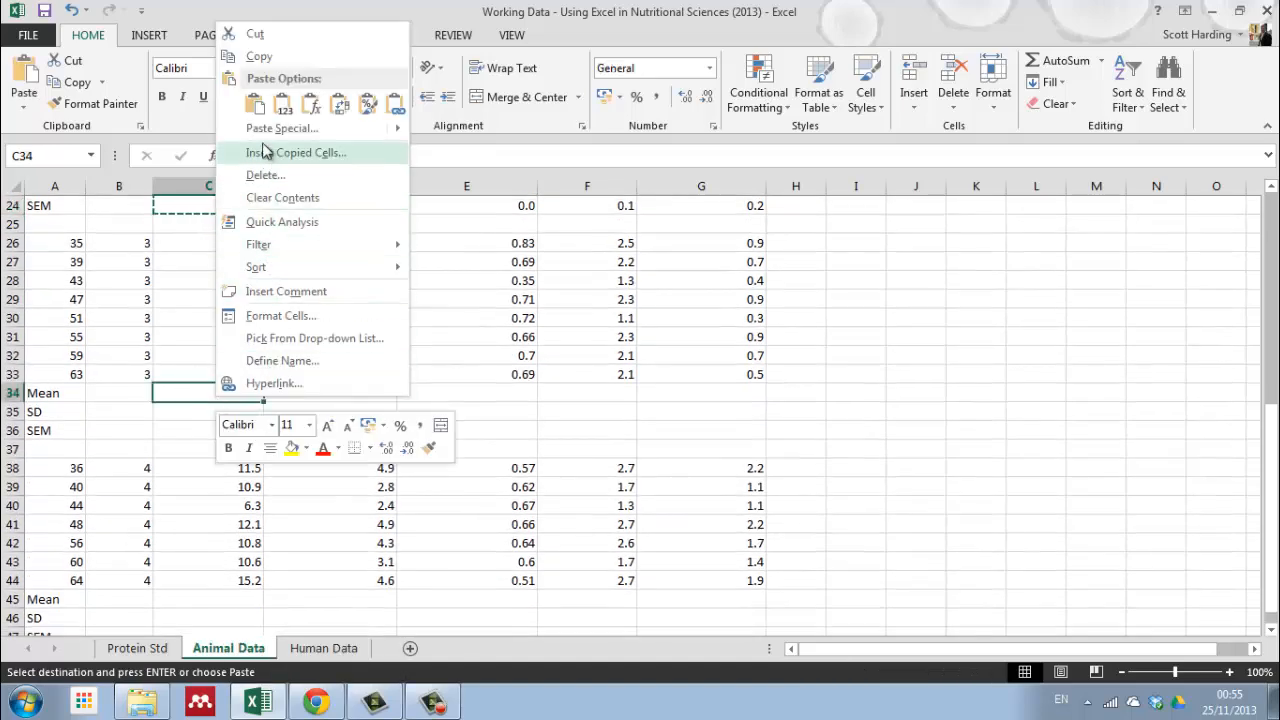
left_click(255, 103)
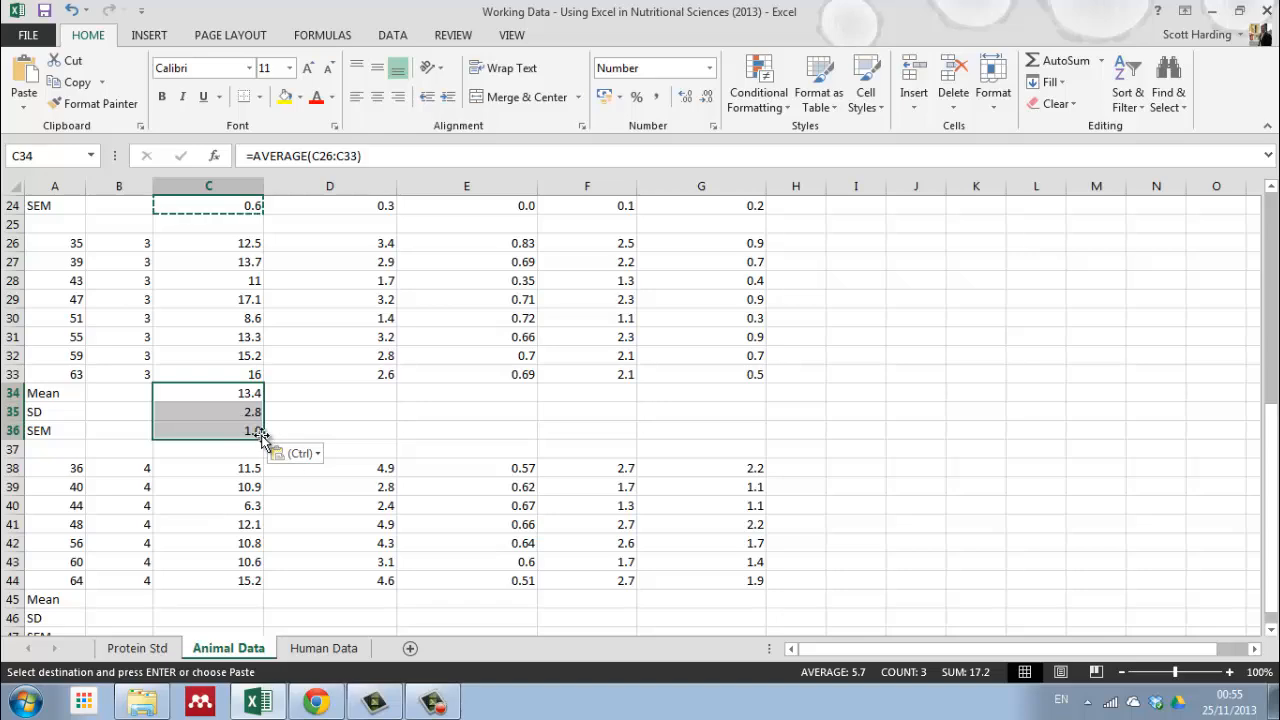
left_click_drag(262, 436, 782, 442)
left_click(856, 430)
Step: Copy the treatment 3 glucose mean, SD and SEM formulas from C34:C36 into the treatment 4 summary rows at C45:C47
scroll(191, 494, "down", 4)
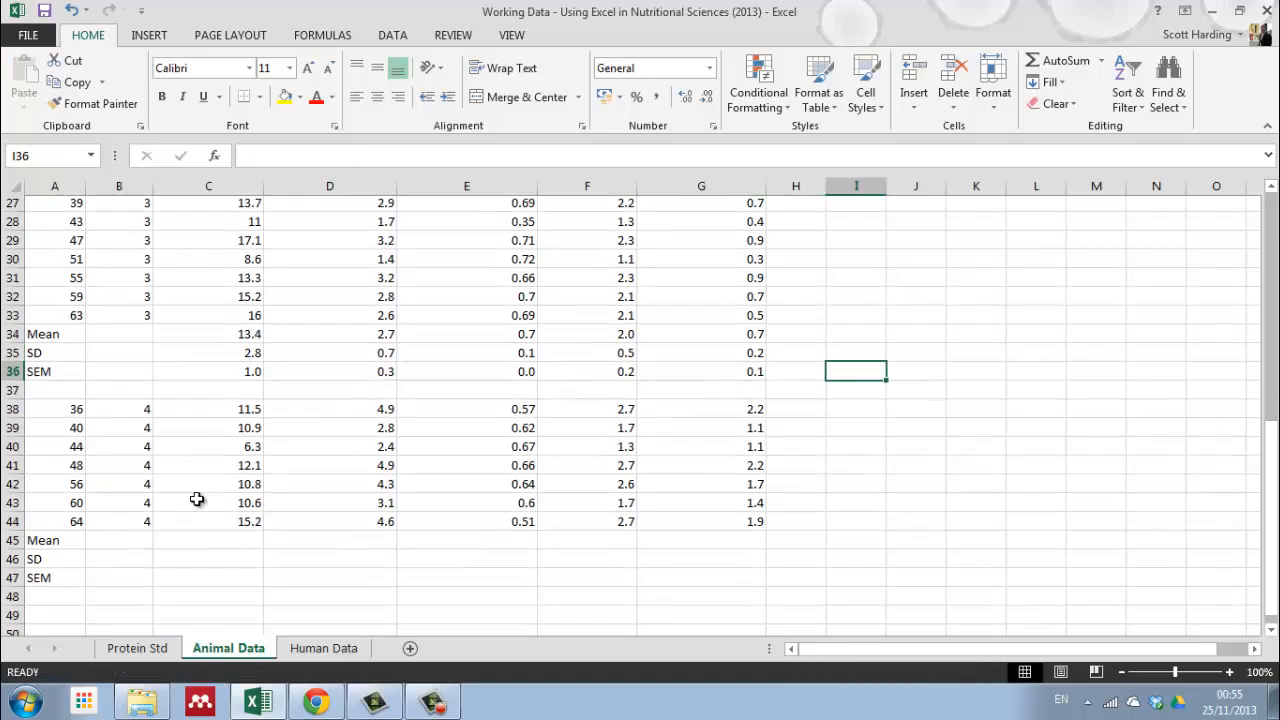
scroll(237, 372, "up", 2)
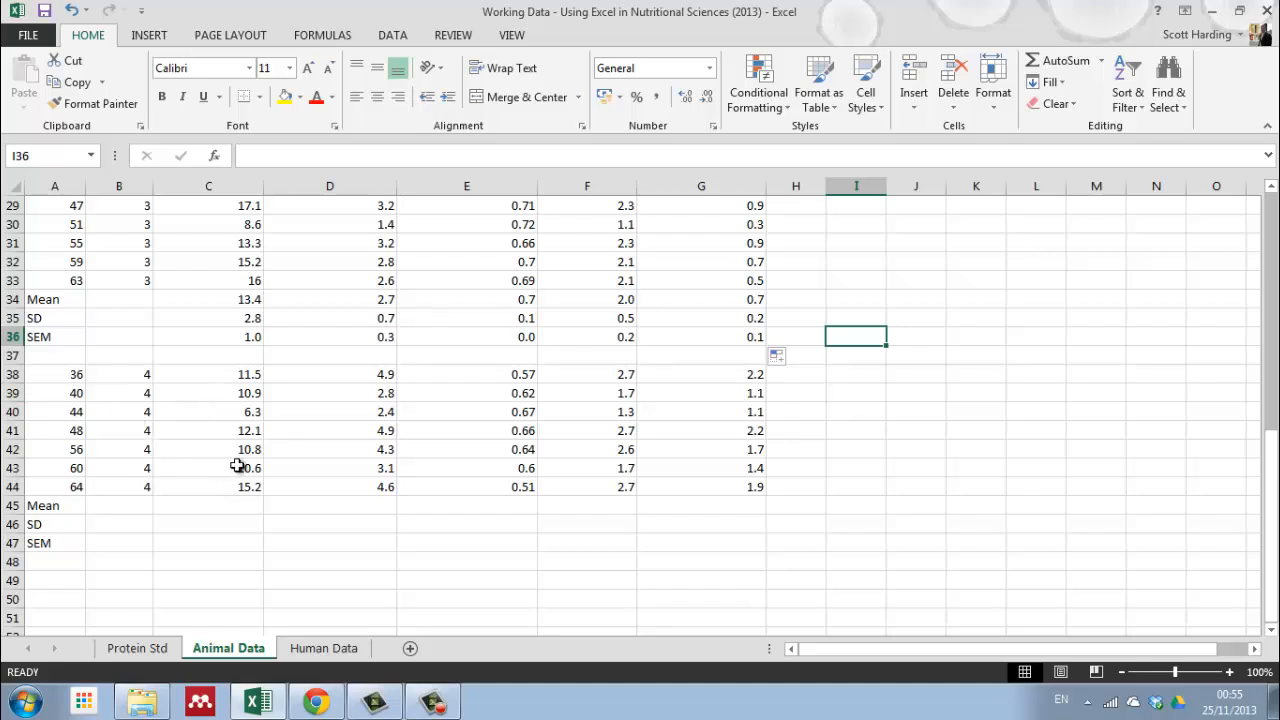
left_click_drag(221, 302, 223, 331)
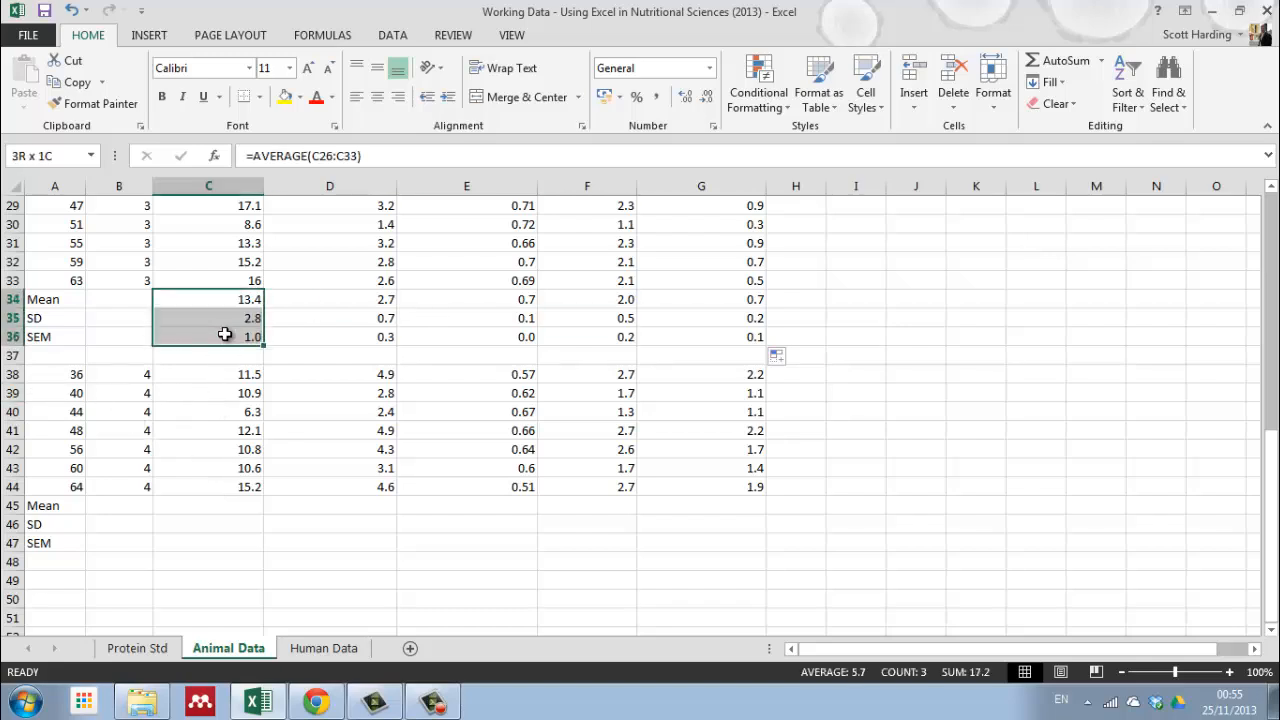
right_click(207, 312)
left_click(218, 338)
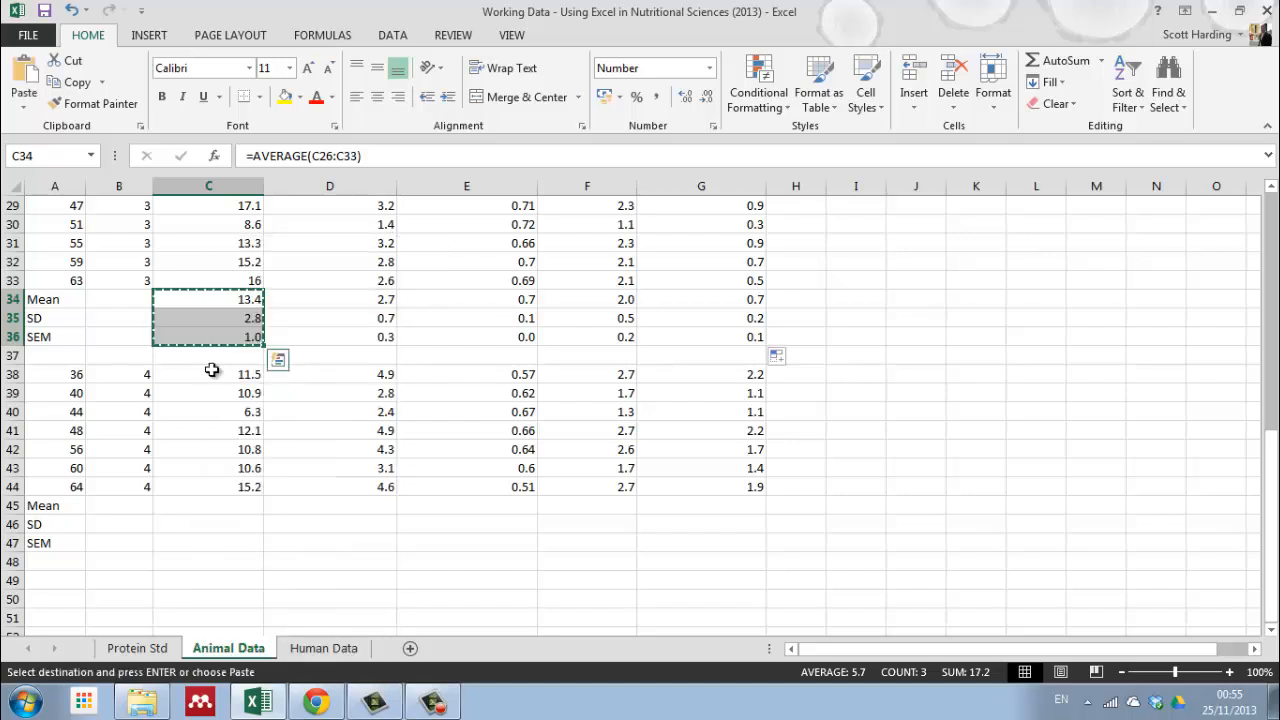
left_click(200, 510)
right_click(201, 513)
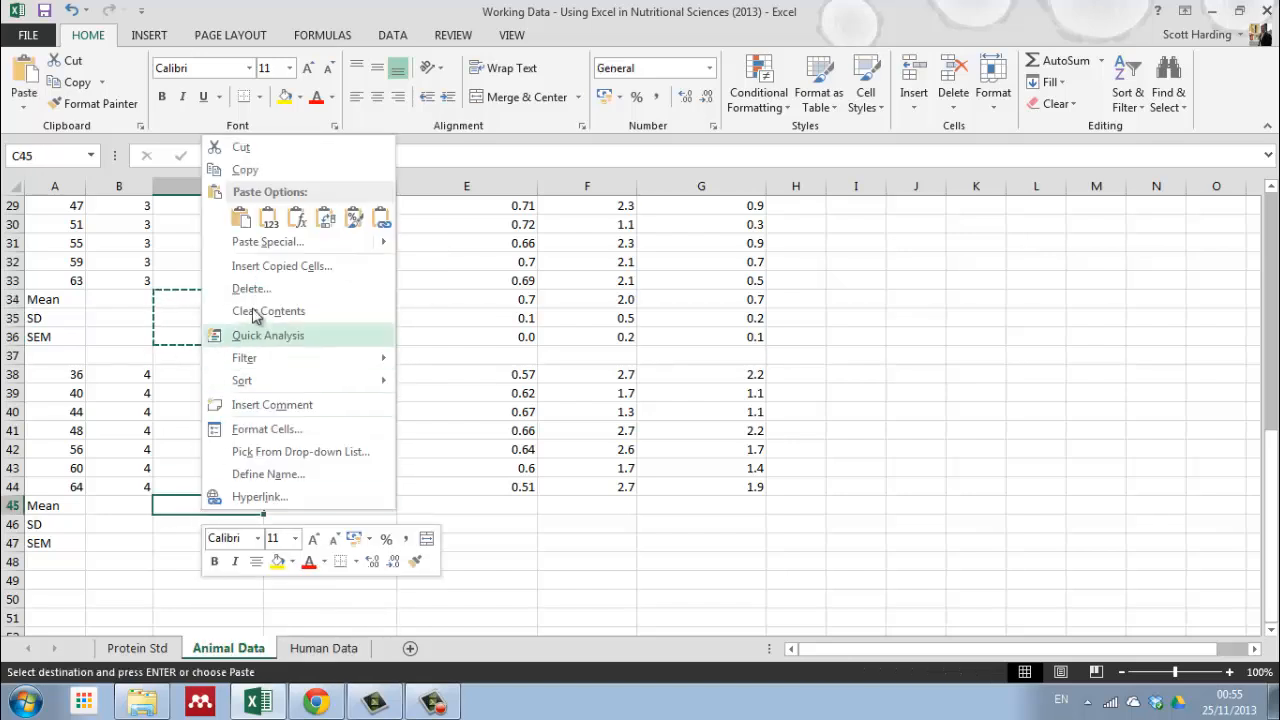
left_click(240, 220)
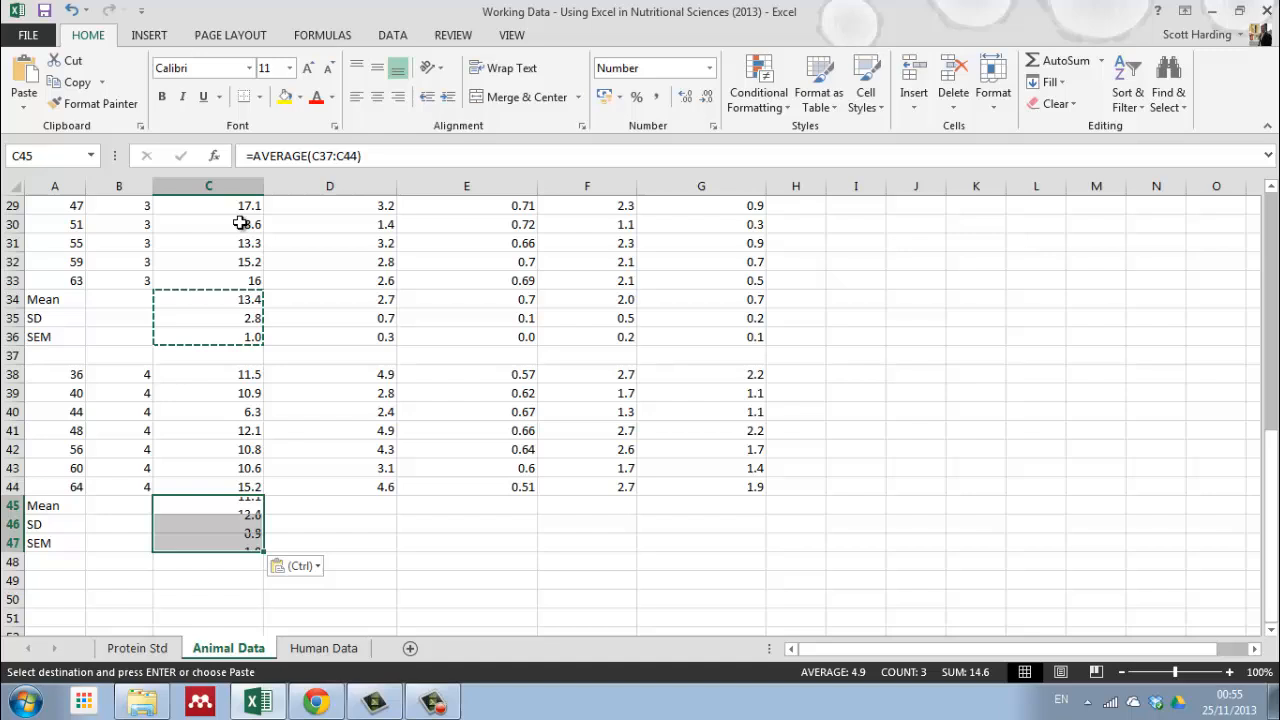
Step: Correct the treatment 4 glucose mean formula in C45 to =AVERAGE(C38:C44)
left_click(223, 511)
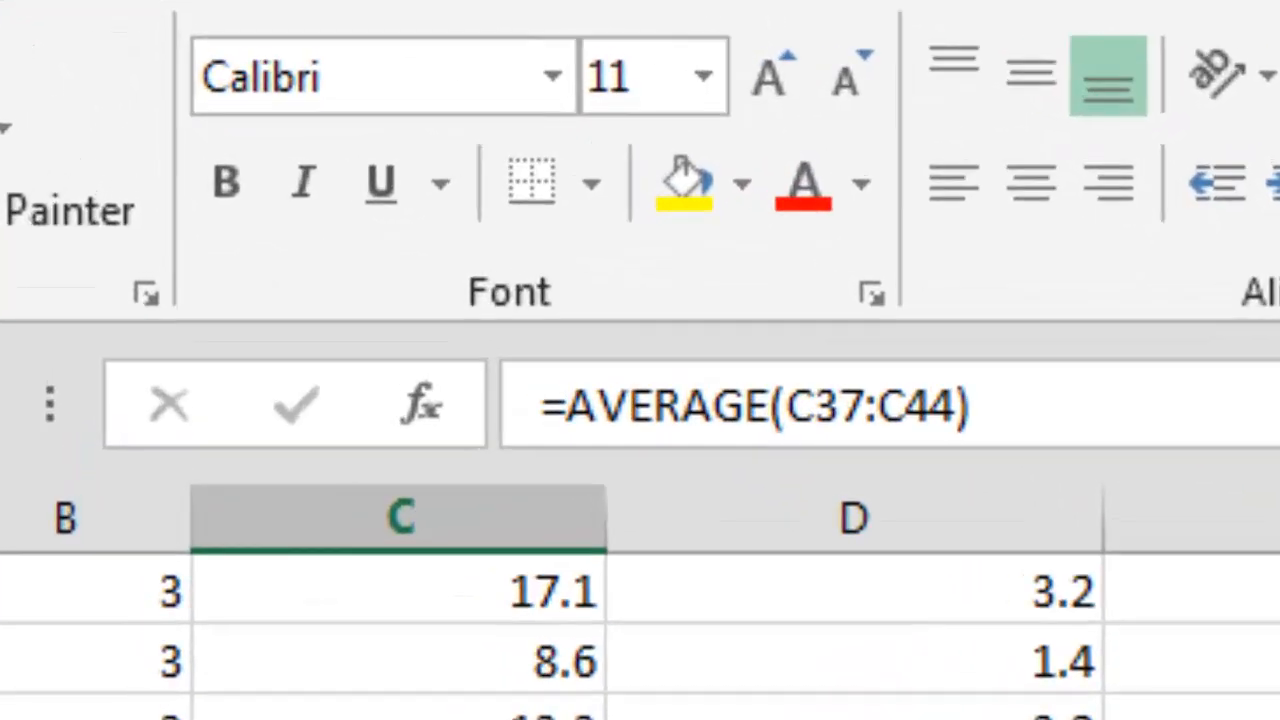
left_click(848, 408)
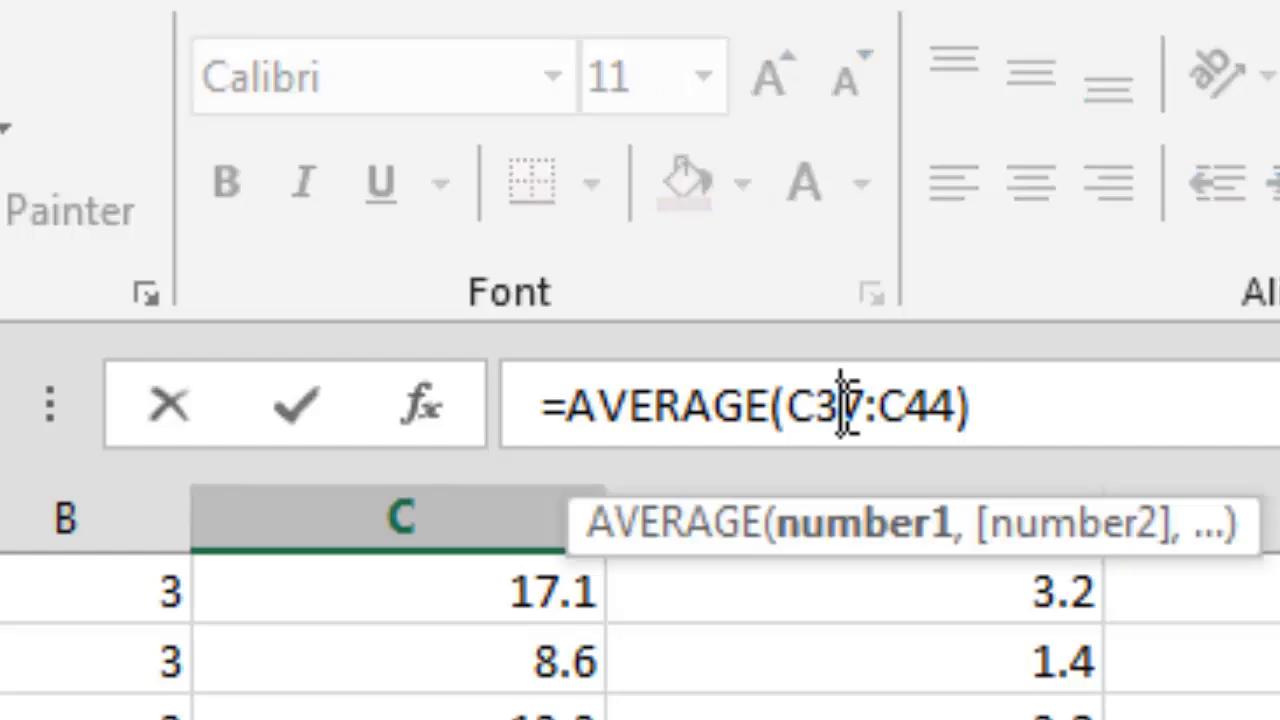
key("Return")
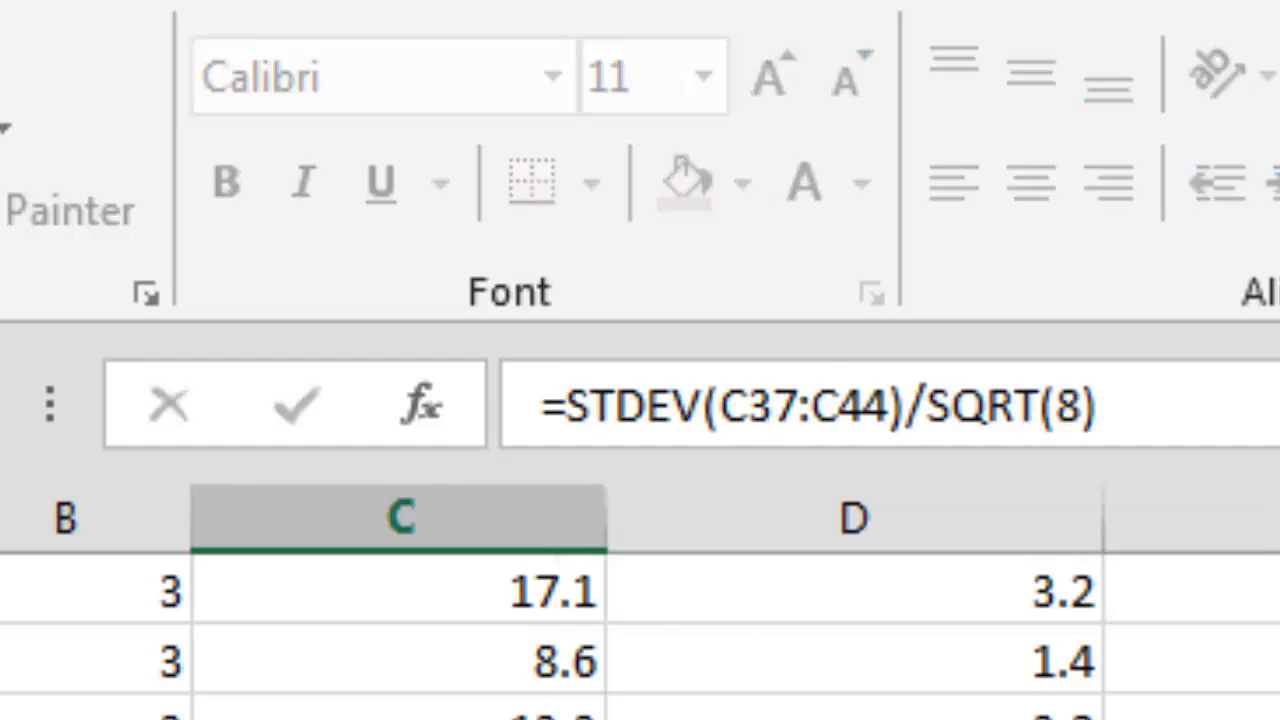
key("Up")
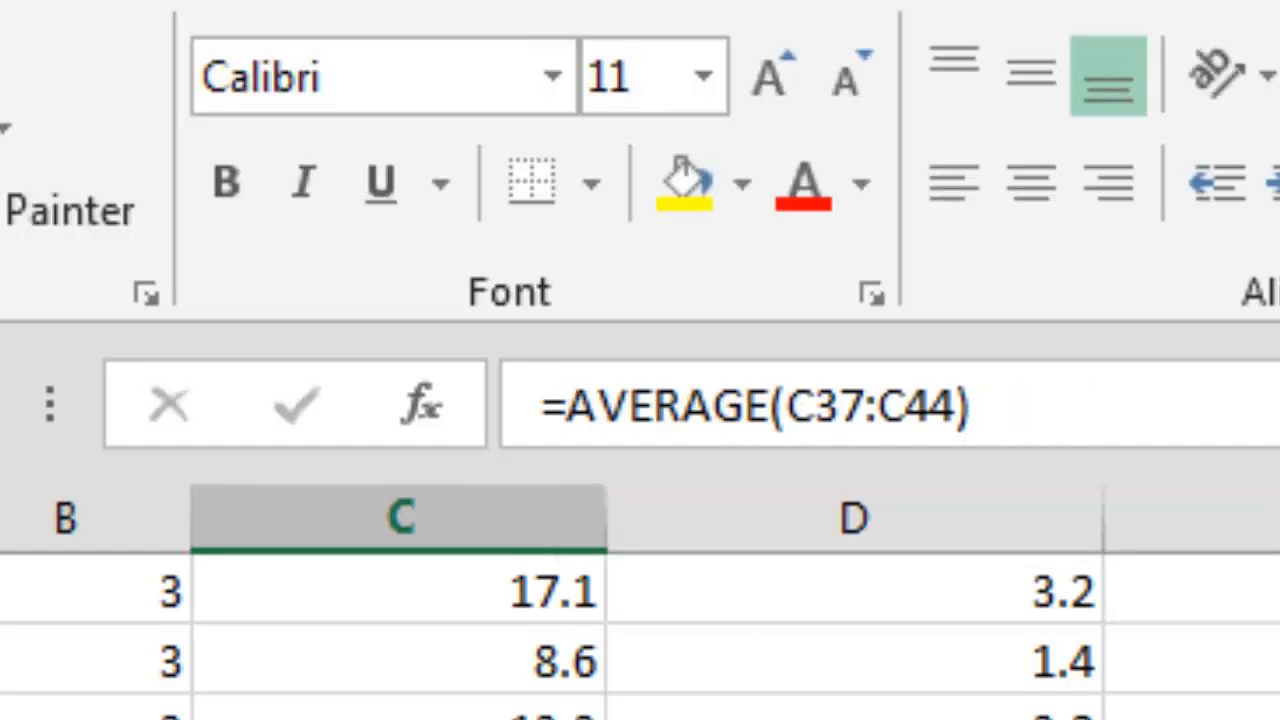
left_click(863, 425)
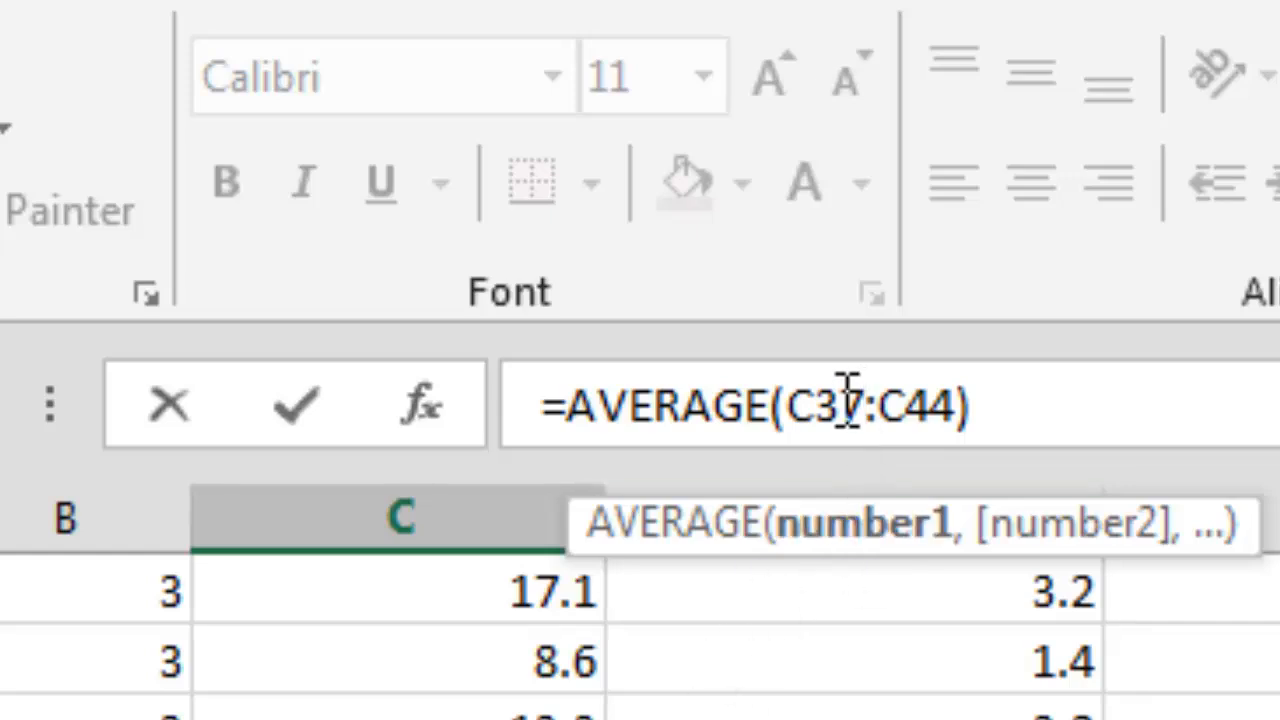
left_click_drag(846, 389, 869, 392)
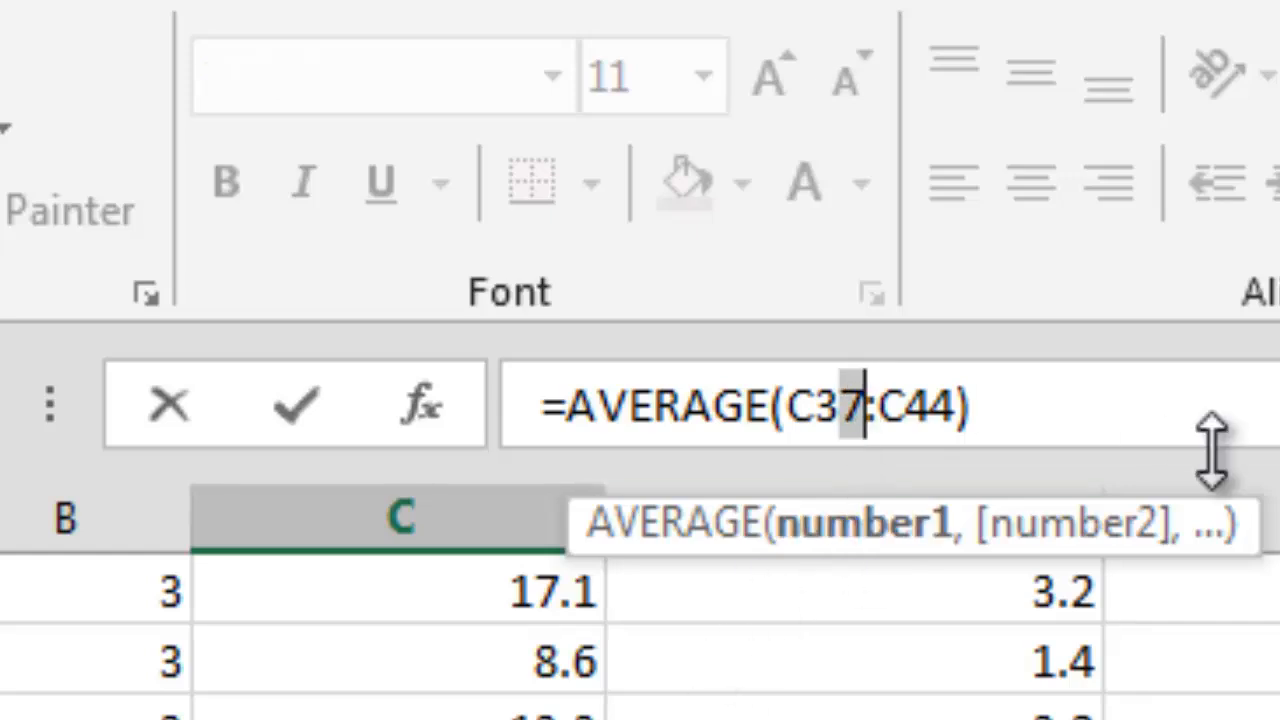
type("8")
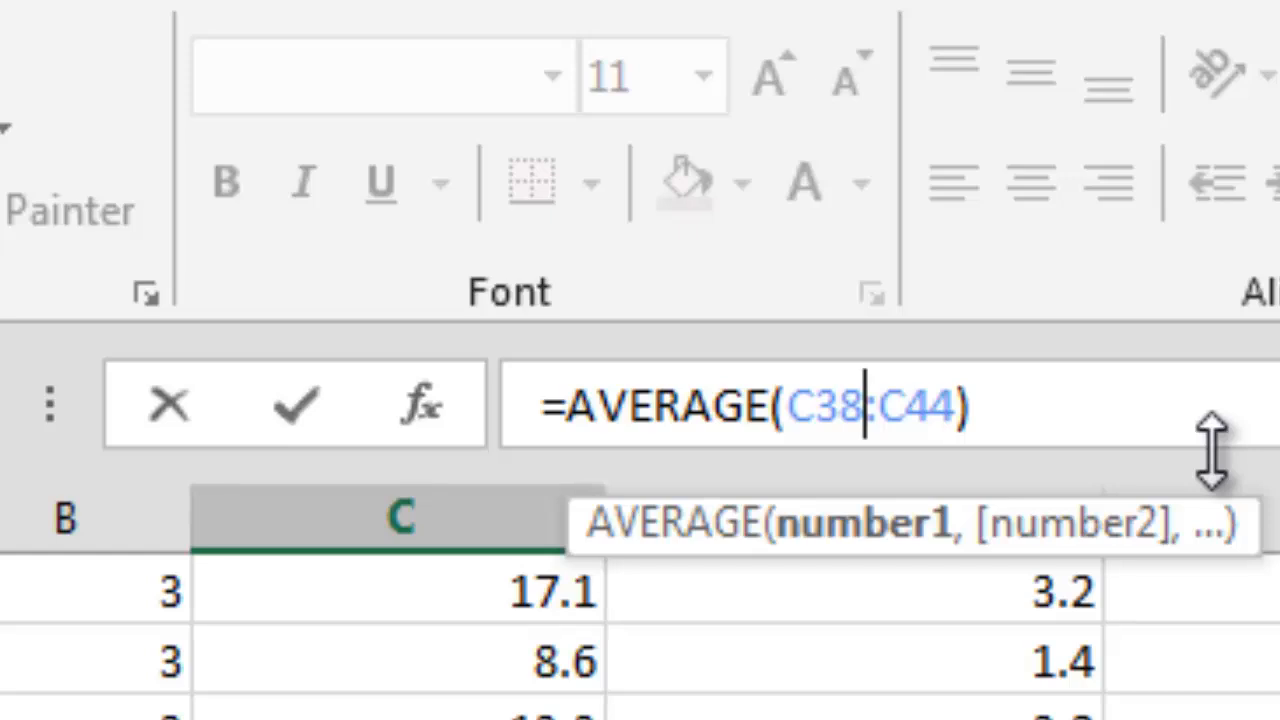
key("Return")
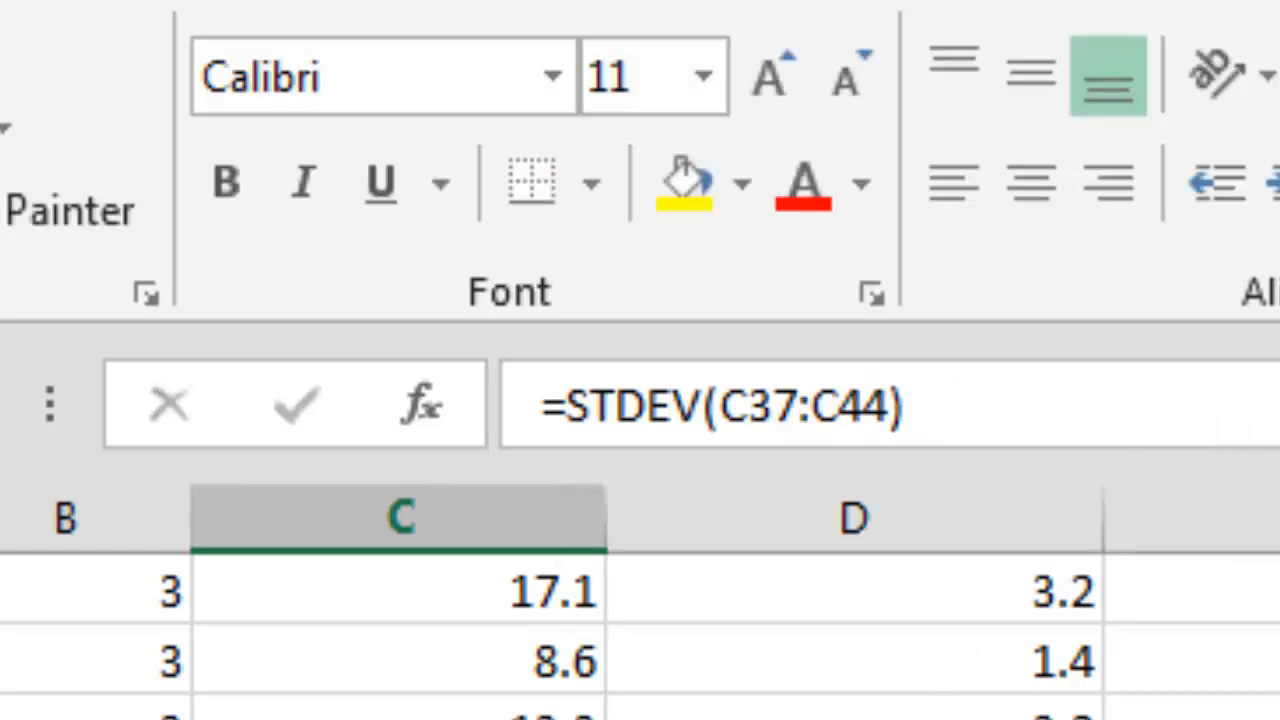
Step: Correct the treatment 4 glucose SD formula in C46 to =STDEV(C38:C44)
left_click_drag(771, 414, 798, 409)
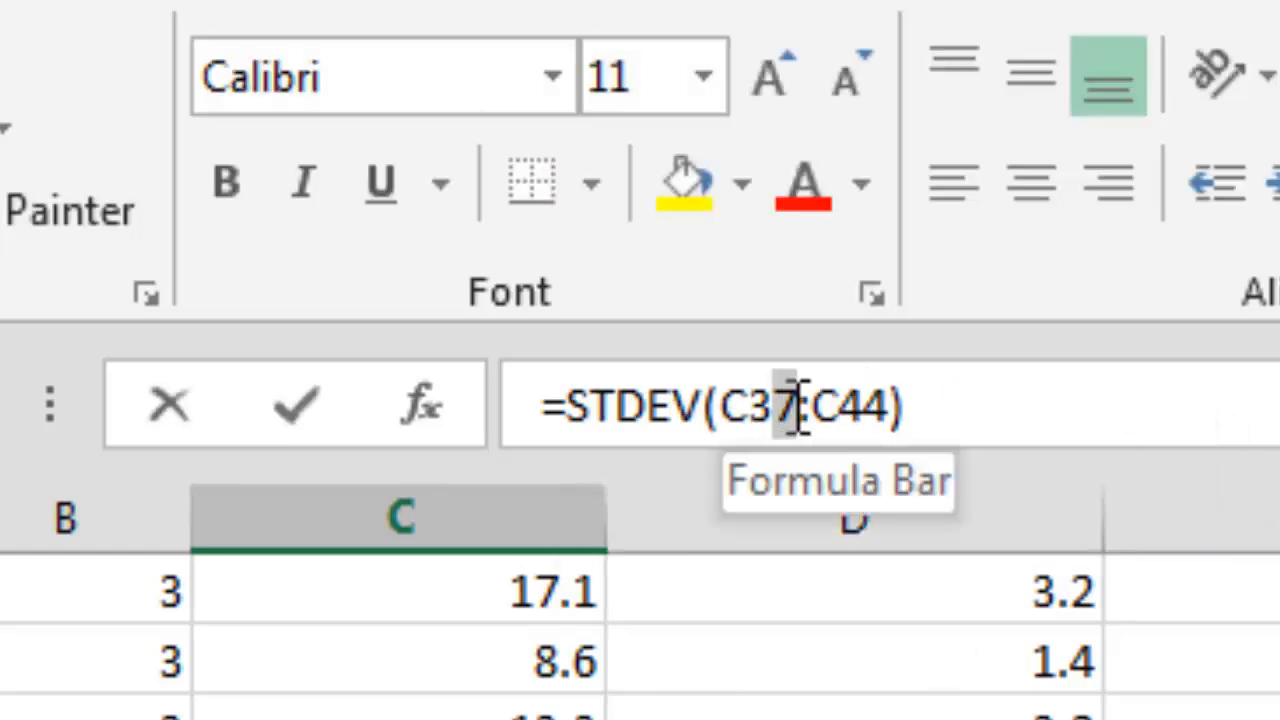
type("8")
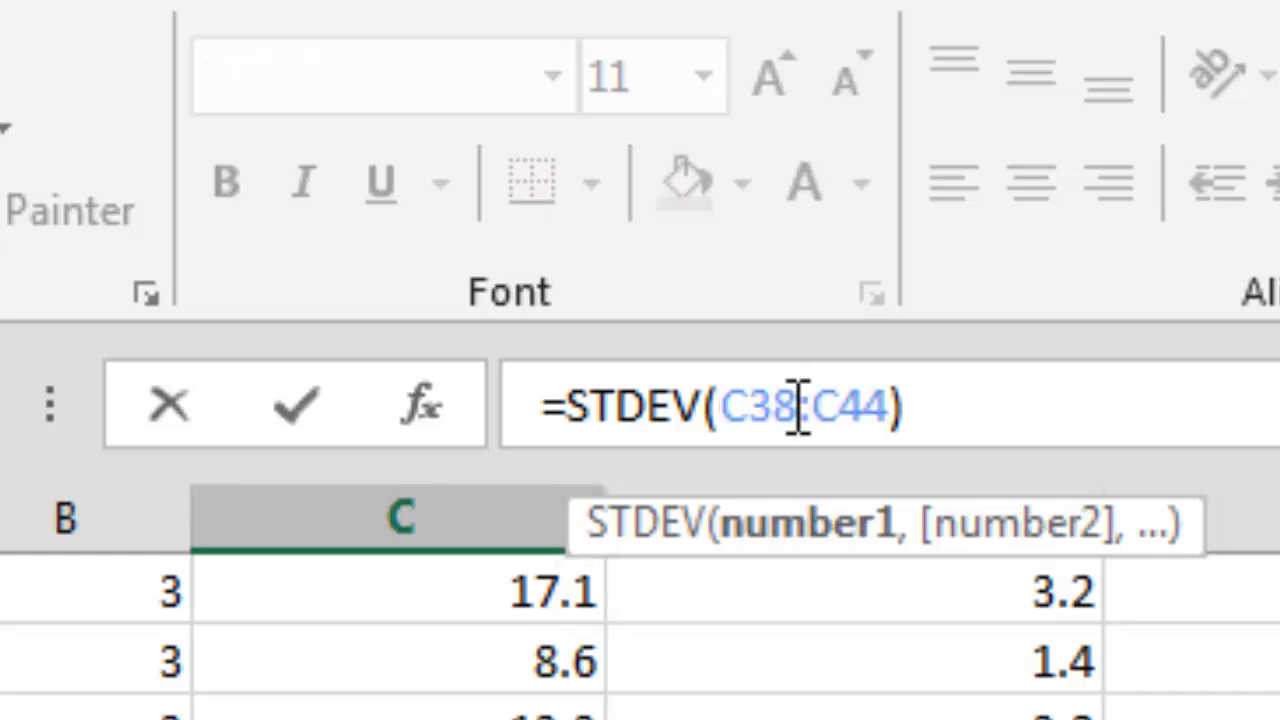
key("Escape")
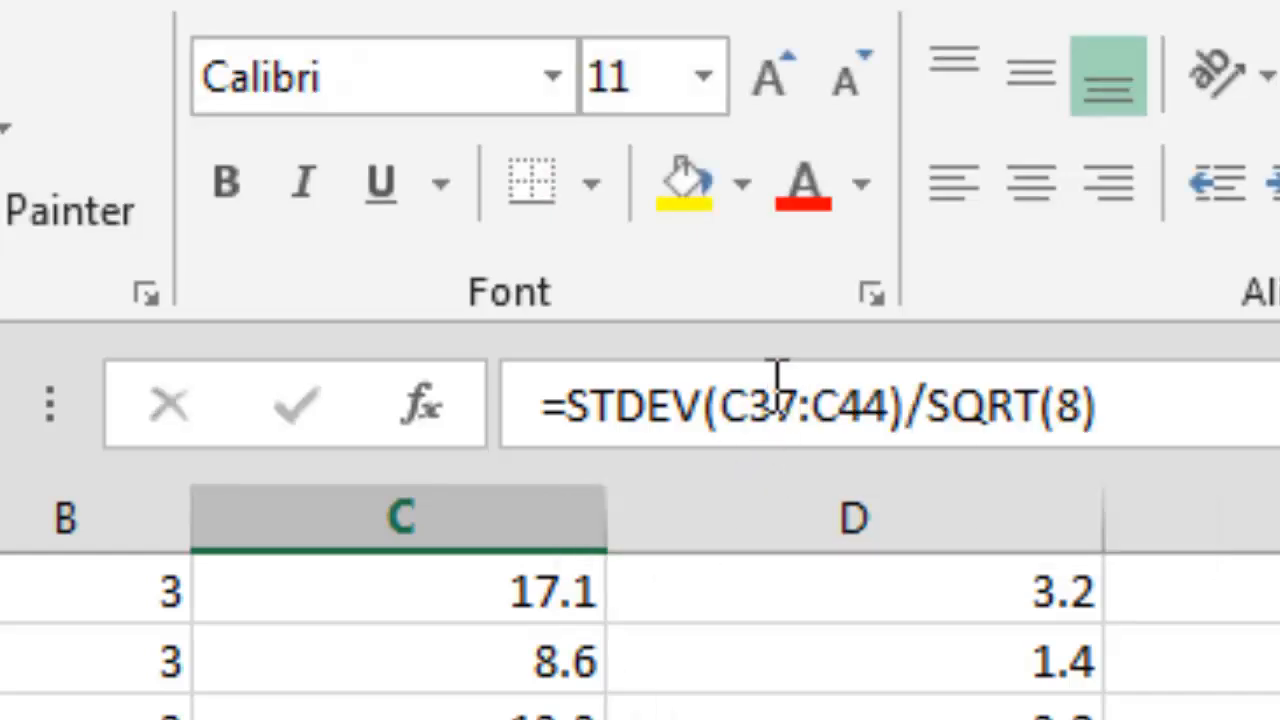
Step: Correct the treatment 4 glucose SEM formula in C47 to =STDEV(C38:C44)/SQRT(8)
left_click(793, 386)
left_click_drag(773, 395, 800, 393)
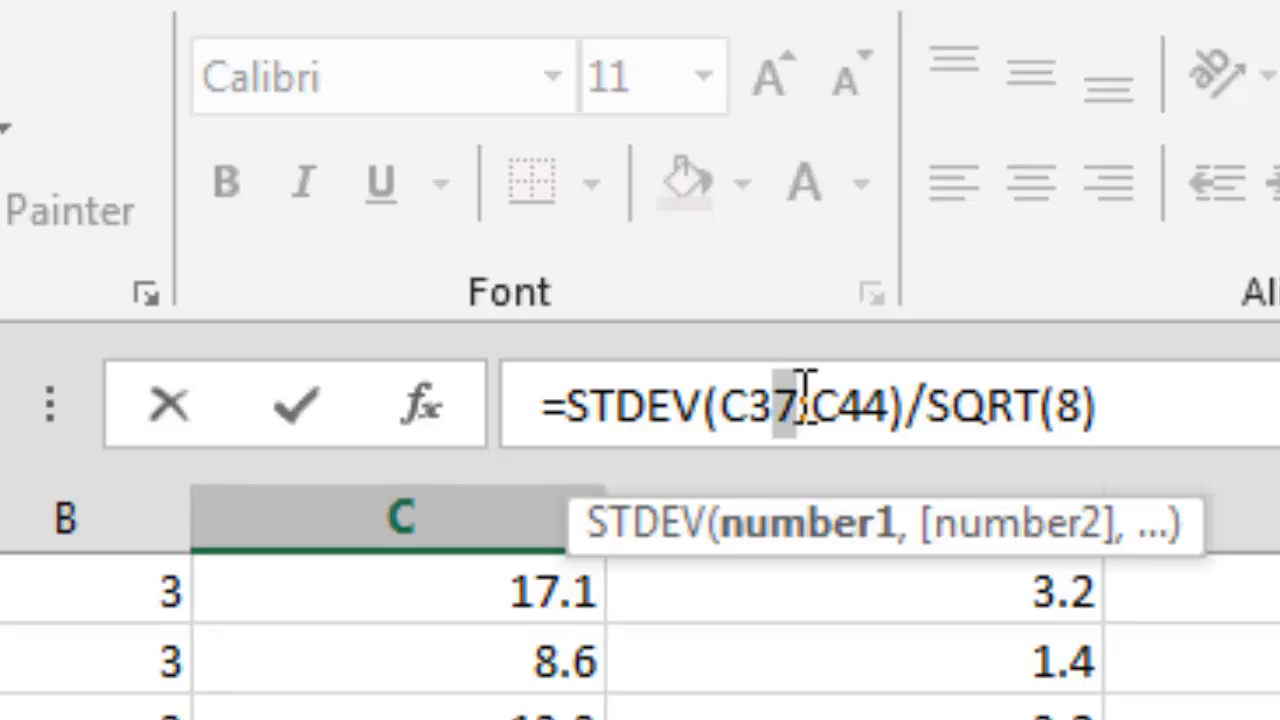
type("9")
key("BackSpace")
type("8")
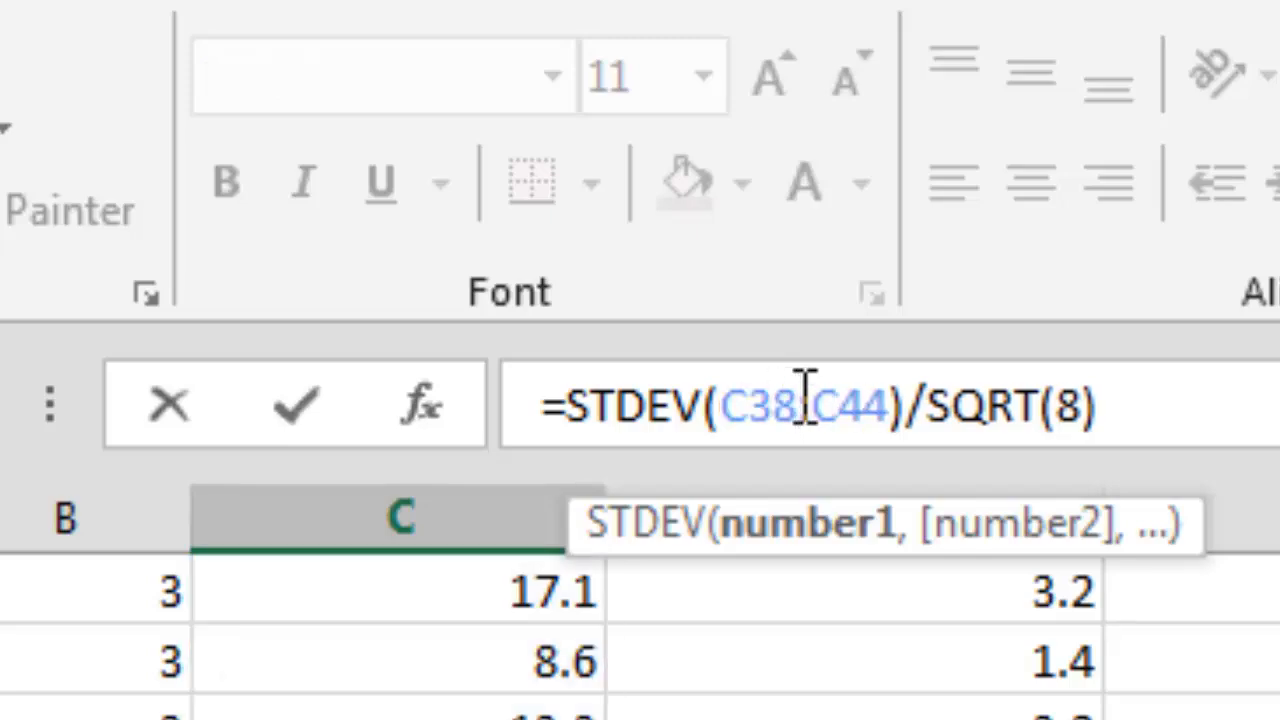
key("Return")
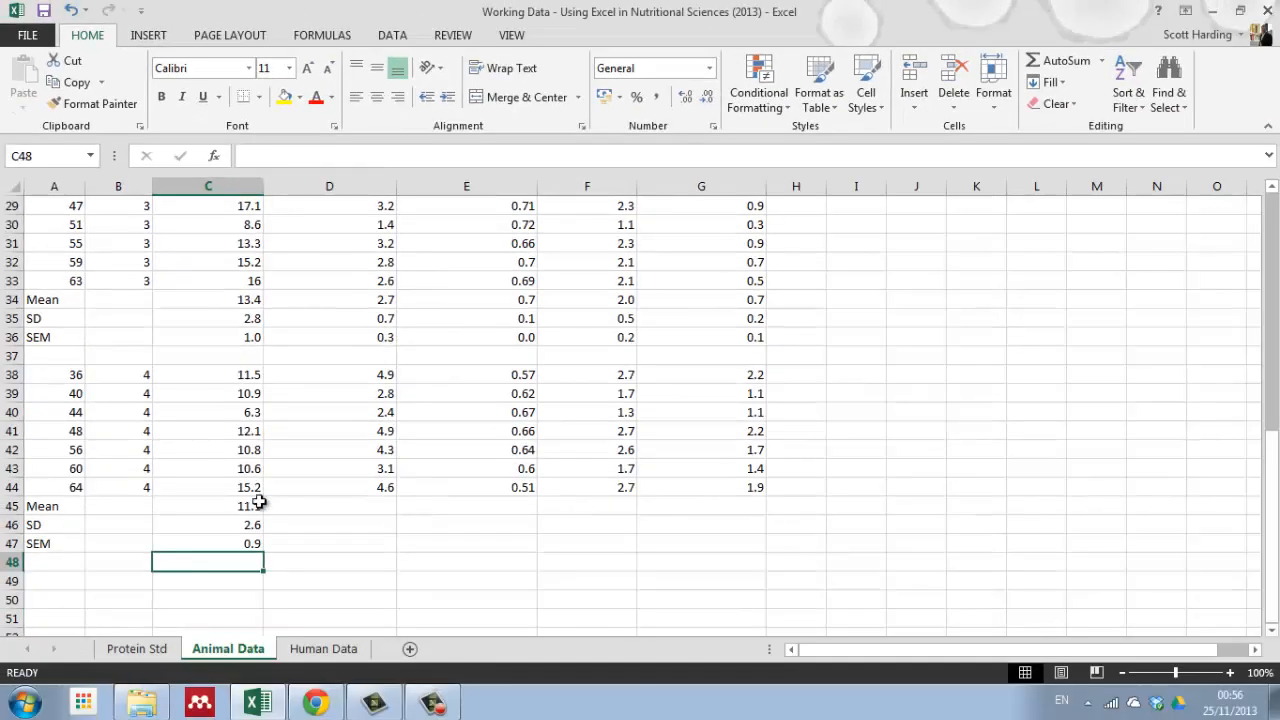
Step: Fill the treatment 4 mean, SD and SEM formulas in C45:C47 across to column G
left_click(258, 507)
left_click_drag(258, 507, 752, 552)
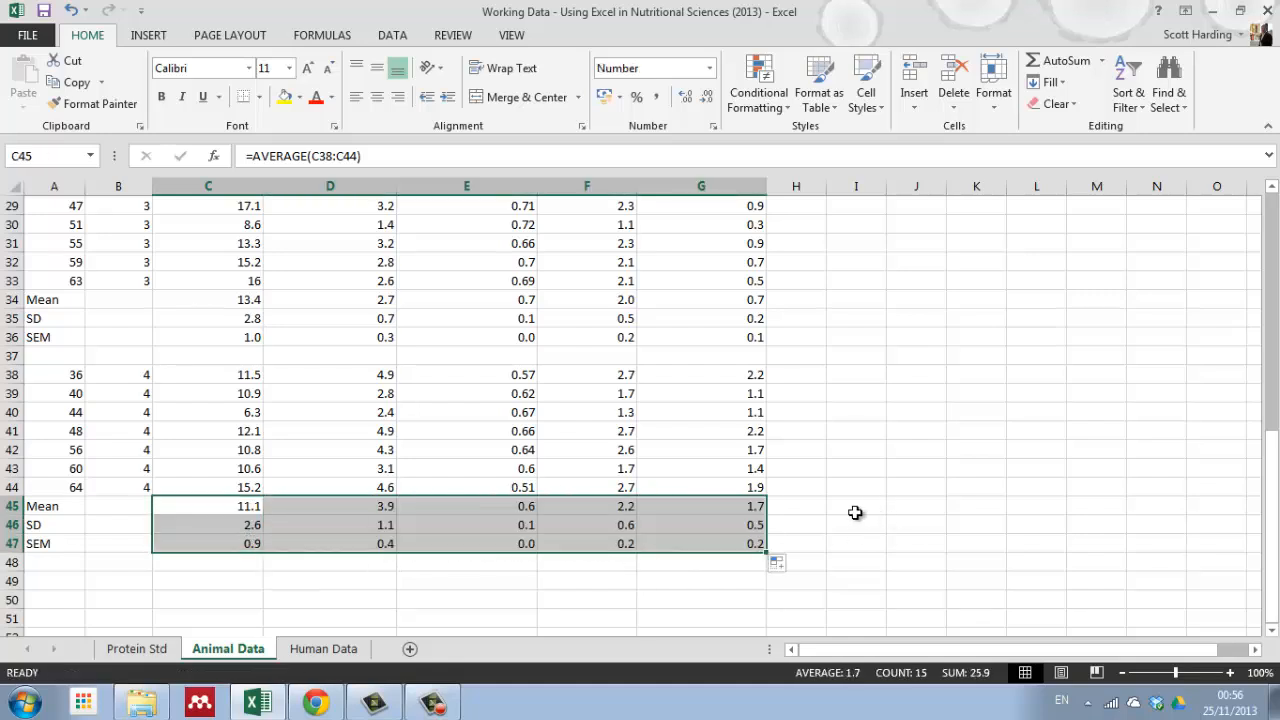
left_click(854, 514)
Step: Insert an empty 2-D clustered column chart and move it to the blank area beside the data table
scroll(818, 404, "up", 9)
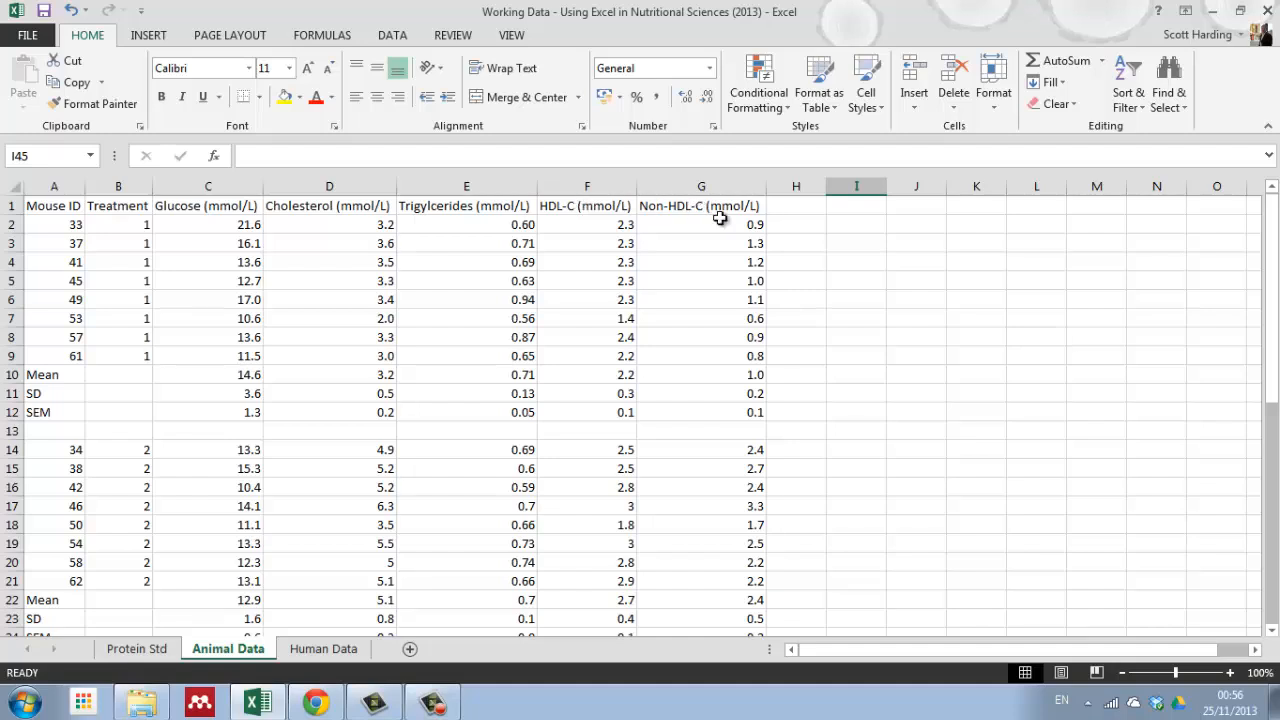
left_click(148, 36)
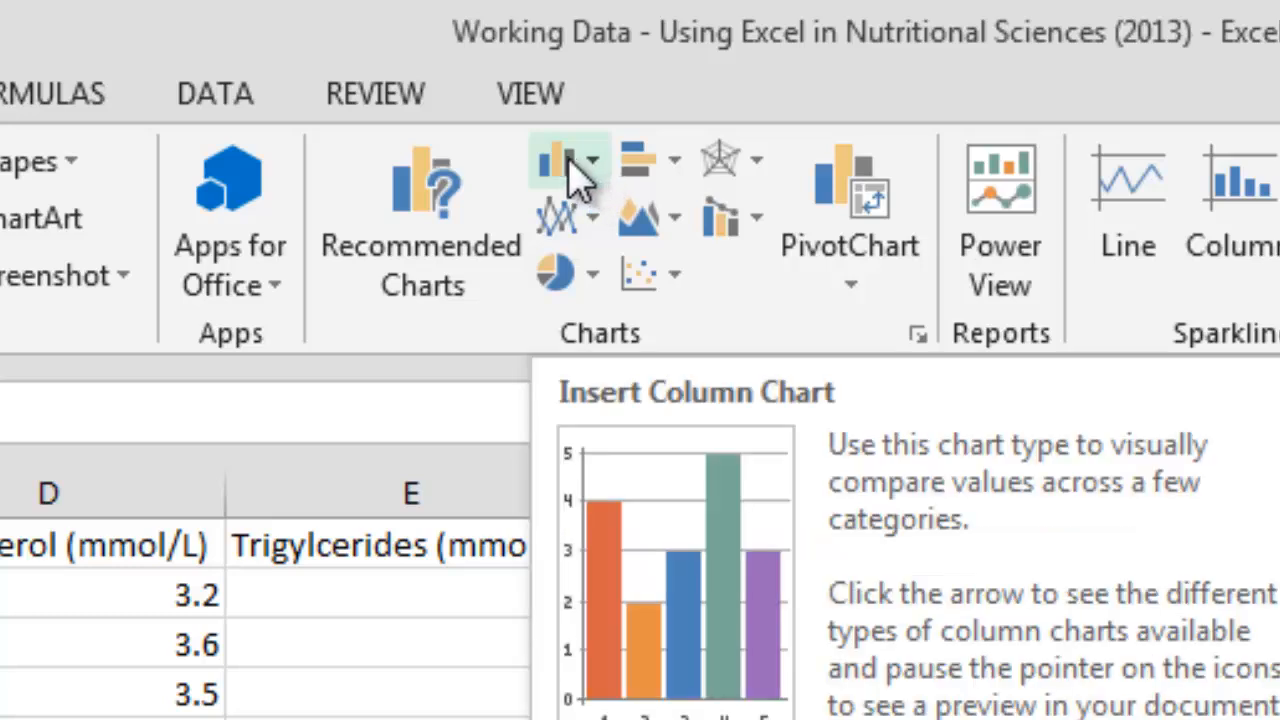
left_click(592, 163)
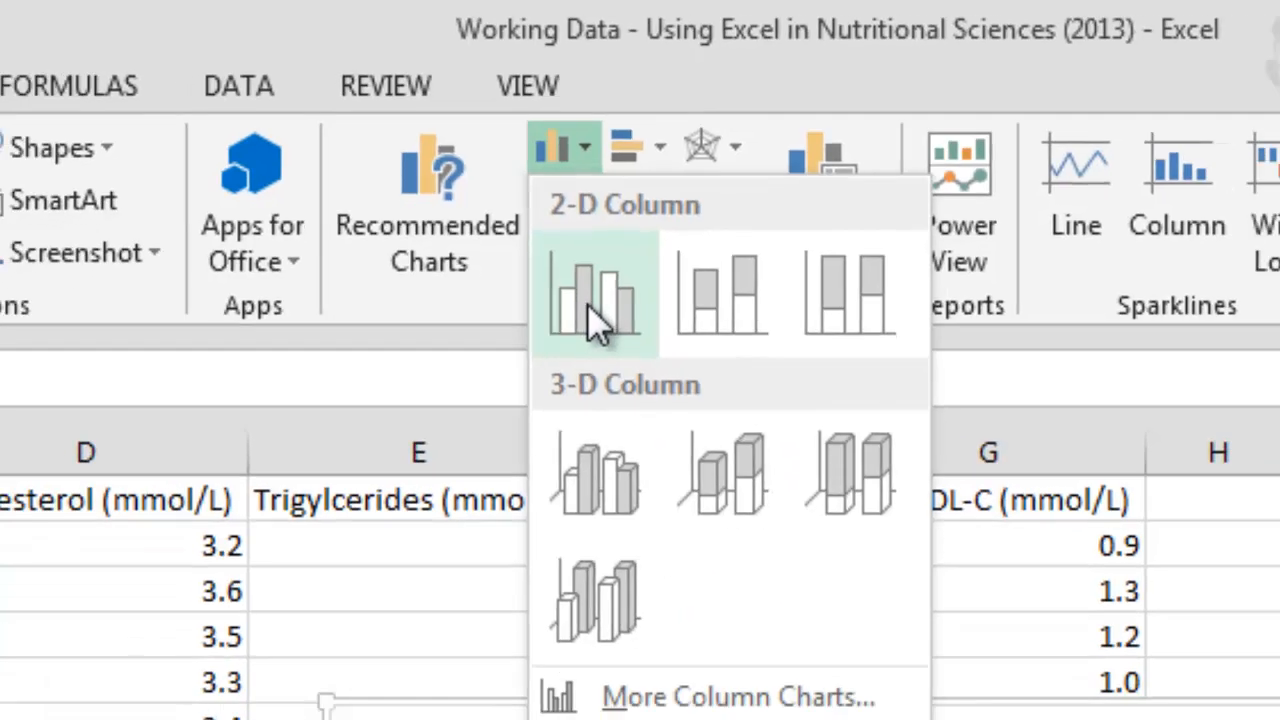
left_click(606, 350)
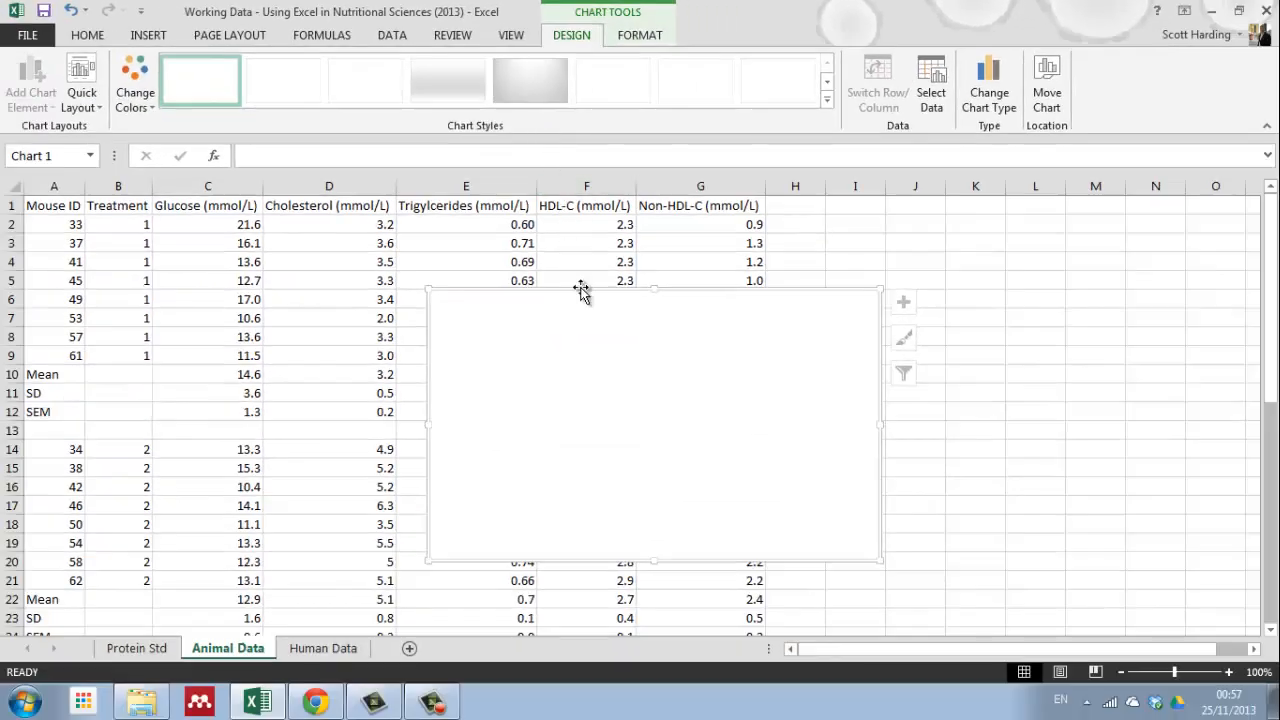
left_click_drag(581, 289, 972, 250)
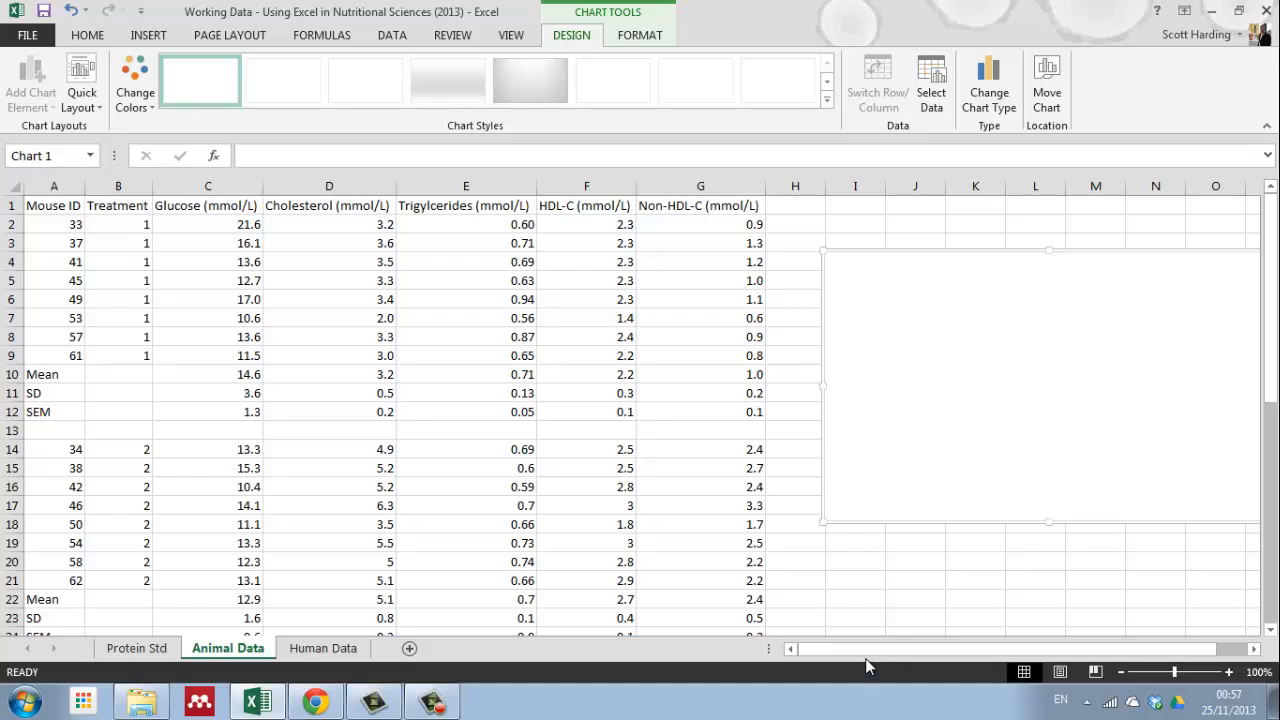
left_click_drag(883, 648, 902, 646)
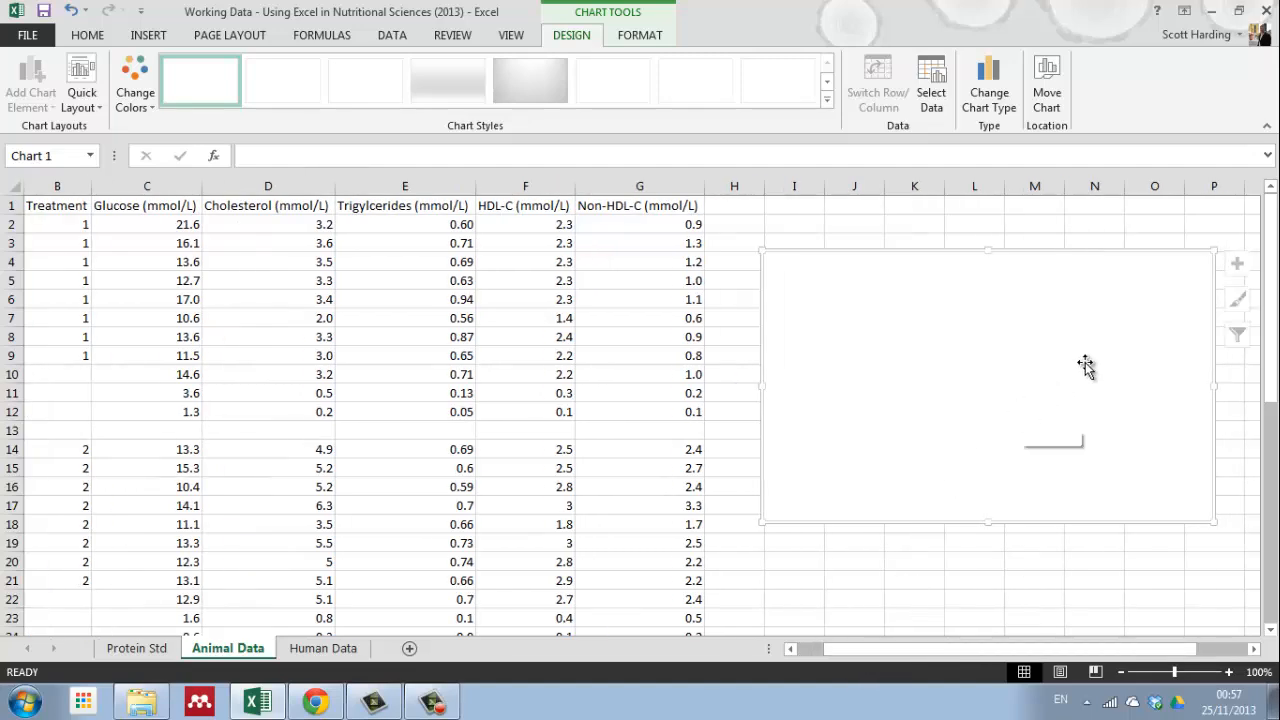
Step: Add a series to the chart's data source and take its name from treatment cell B2
right_click(971, 368)
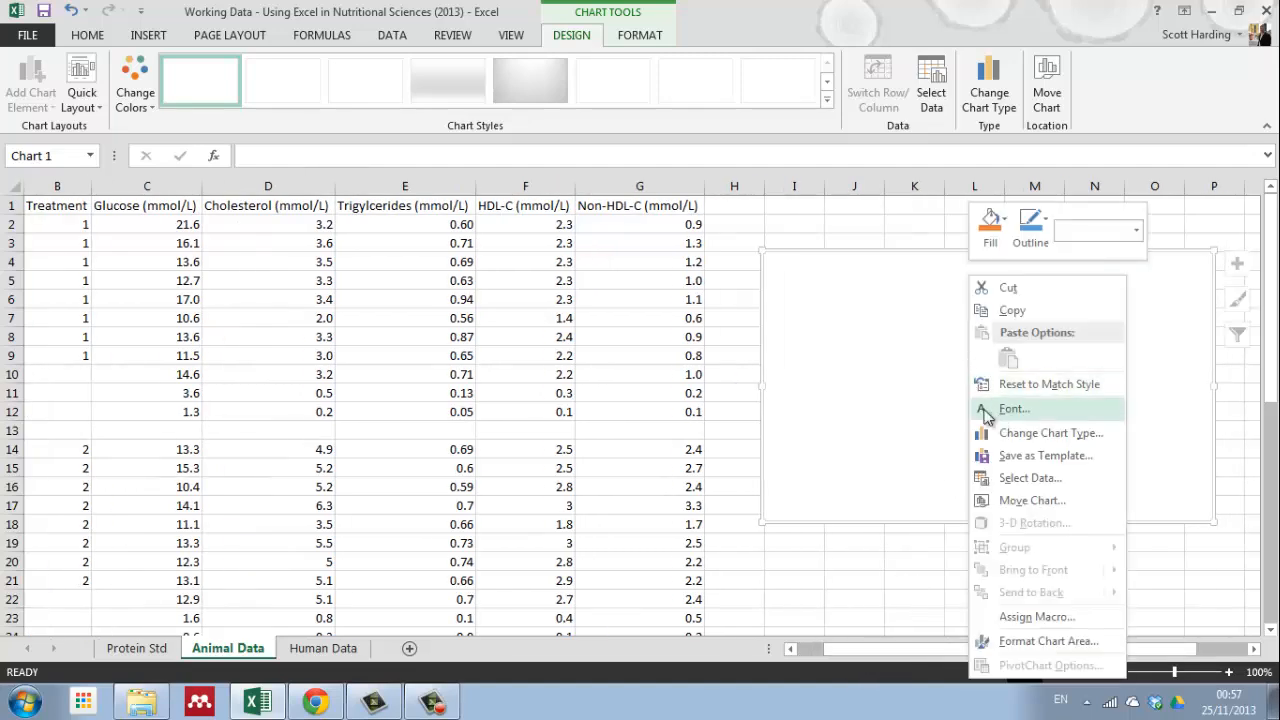
left_click(1029, 480)
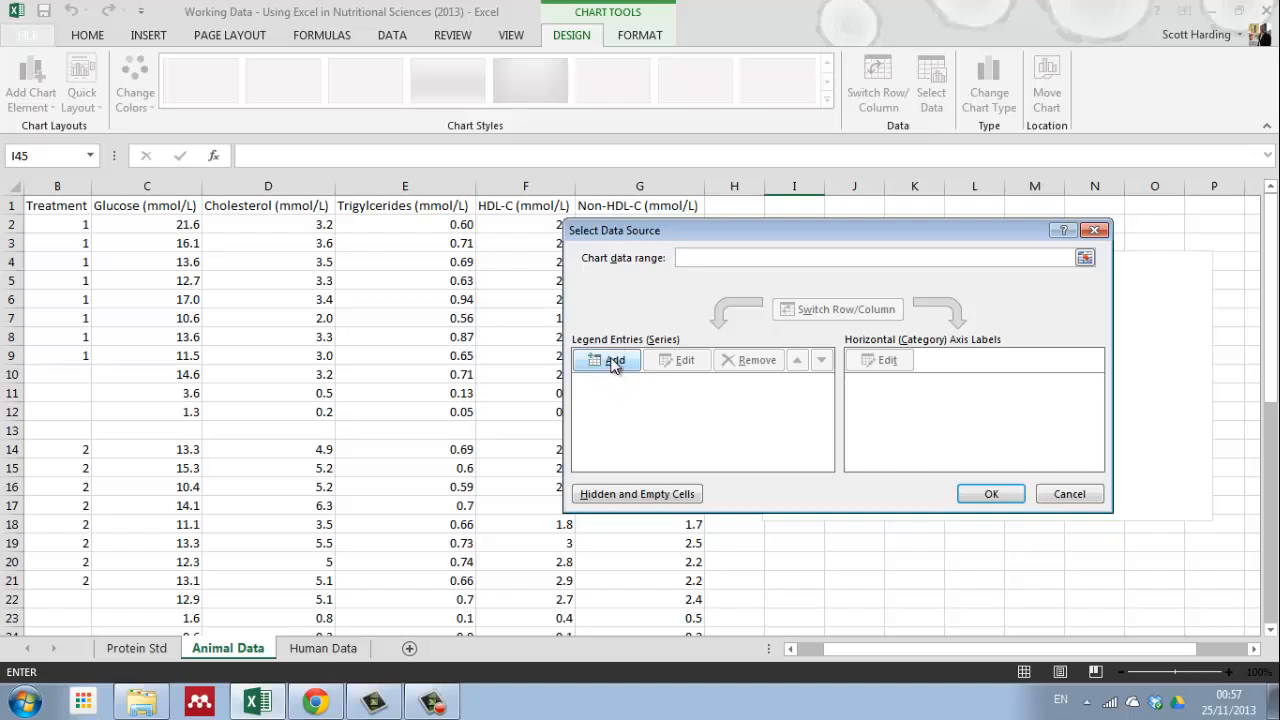
left_click(614, 362)
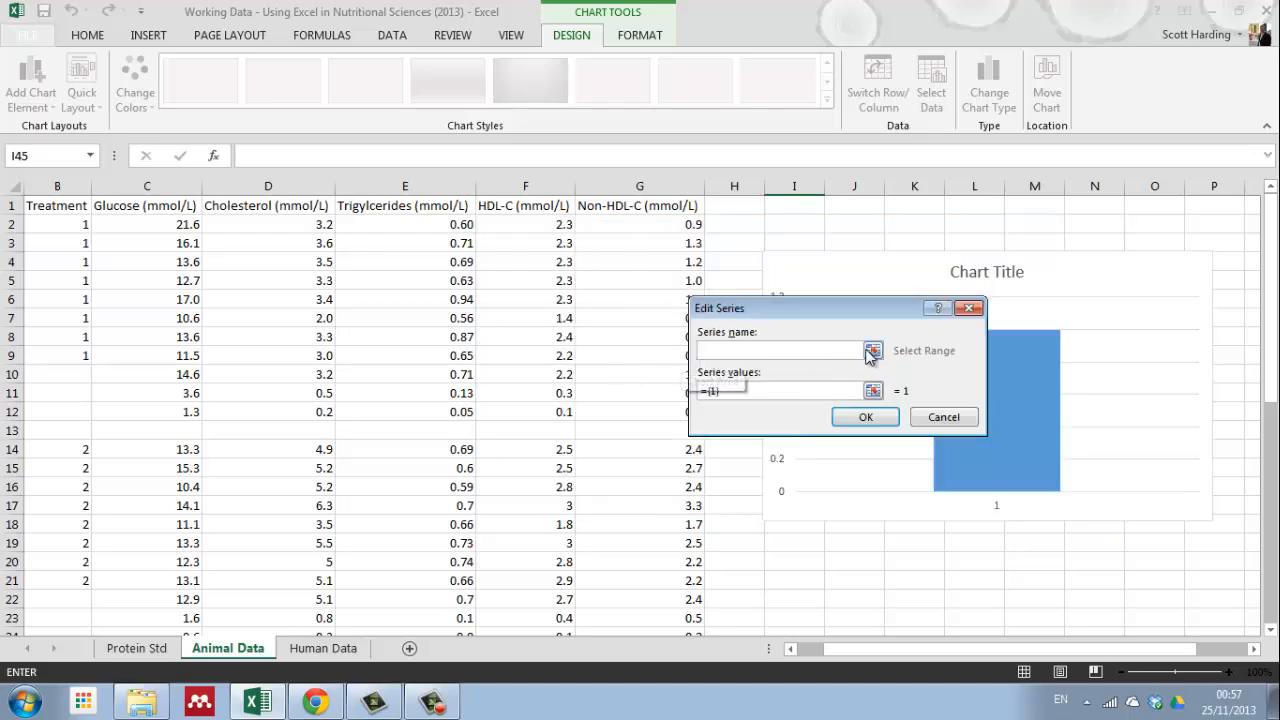
left_click_drag(968, 648, 940, 648)
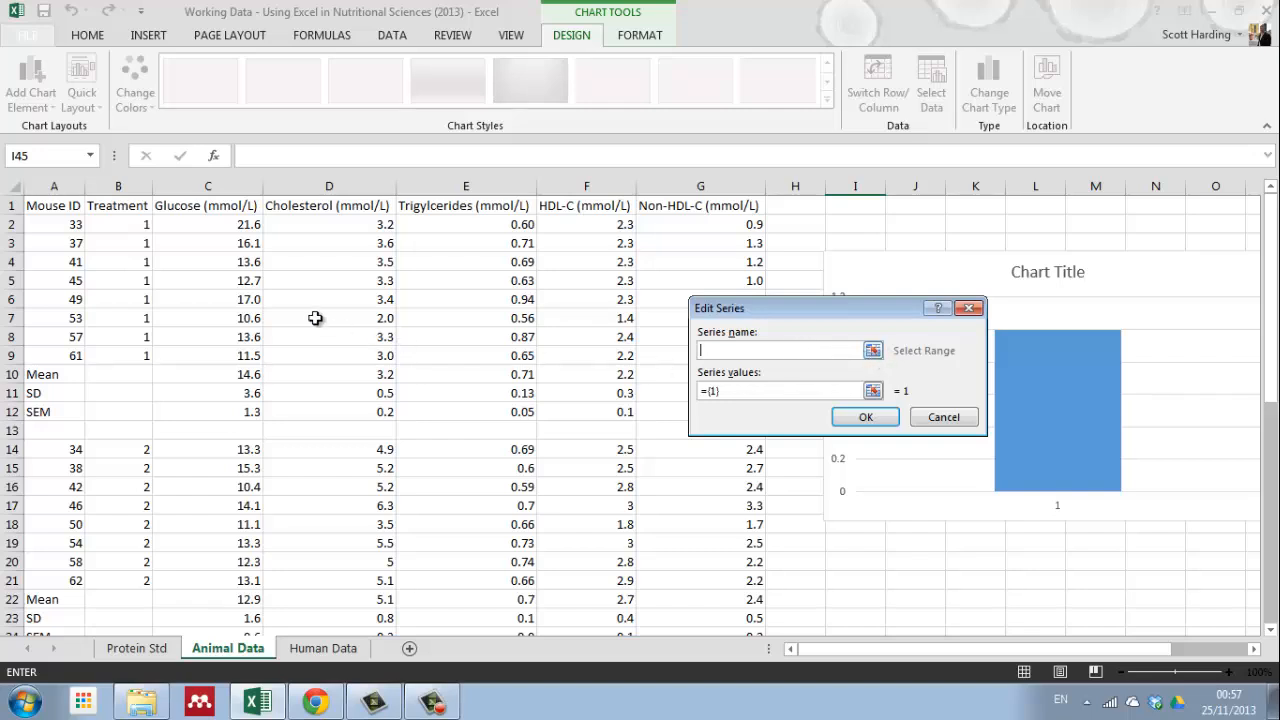
left_click(120, 227)
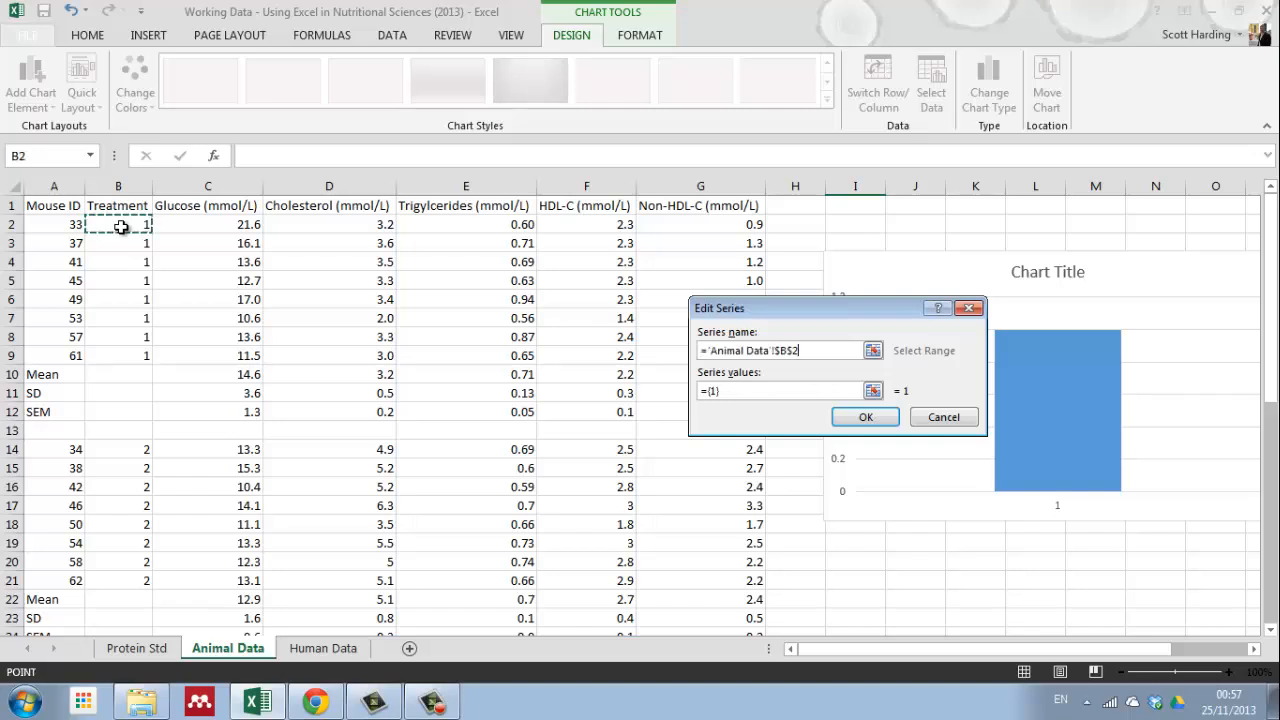
Step: Set the treatment 1 series values to the cholesterol, HDL-C and Non-HDL-C means in D10, F10 and G10
left_click(873, 392)
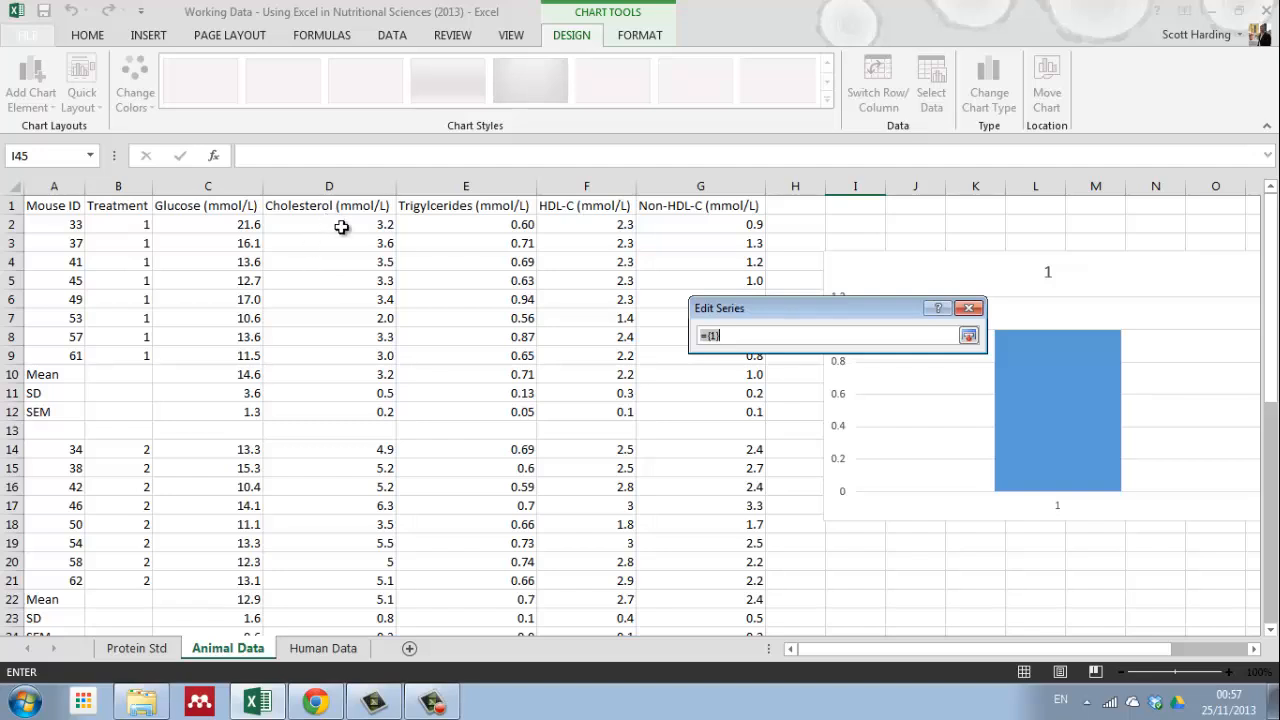
left_click_drag(345, 224, 342, 365)
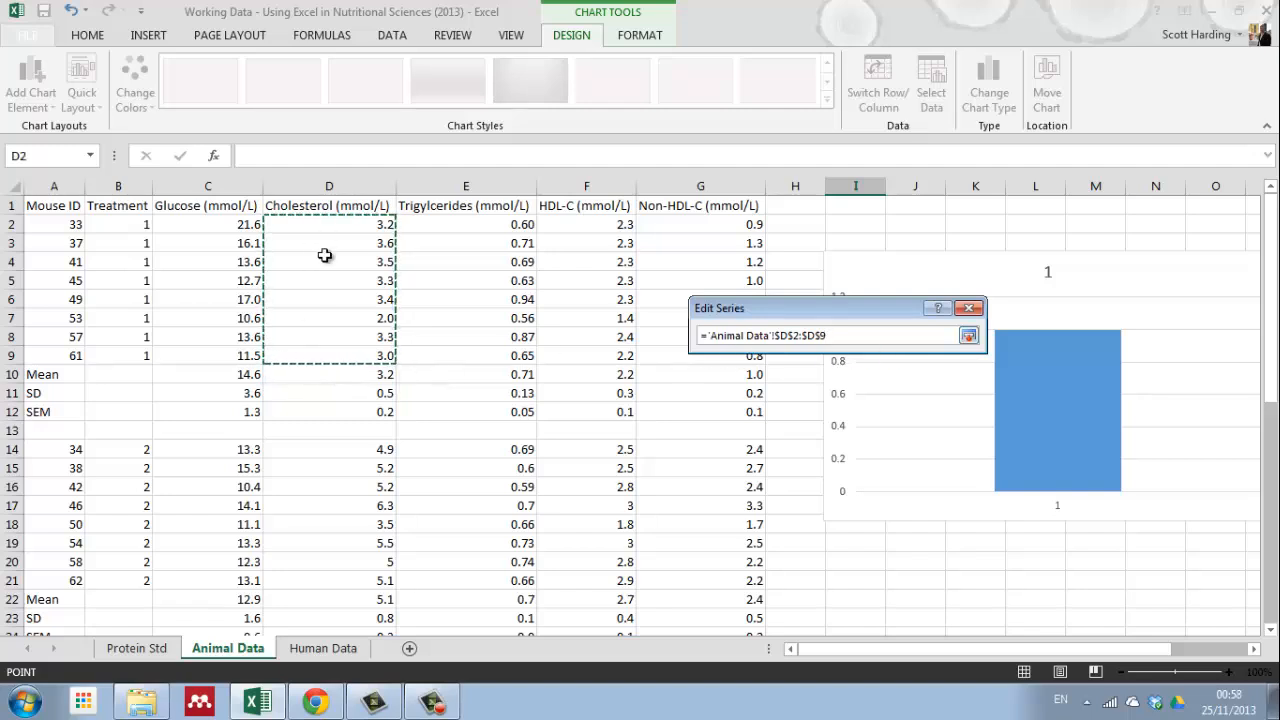
left_click(347, 376)
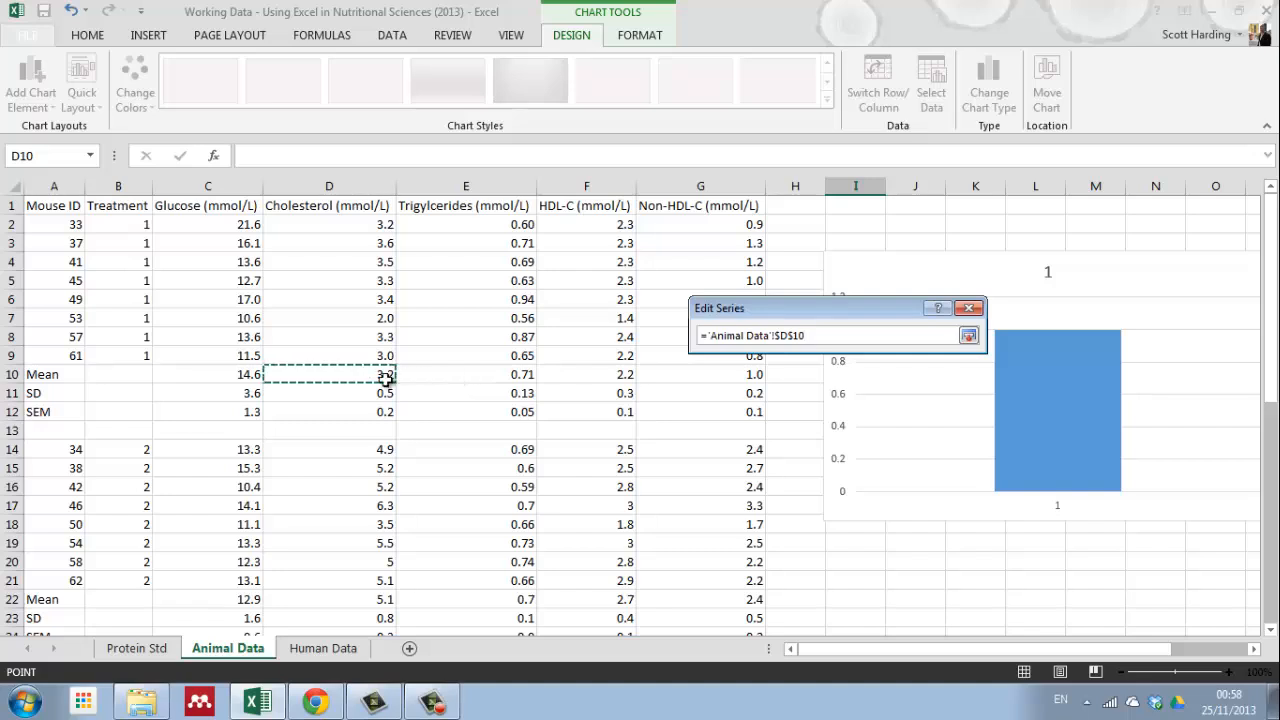
left_click(594, 374, "ctrl")
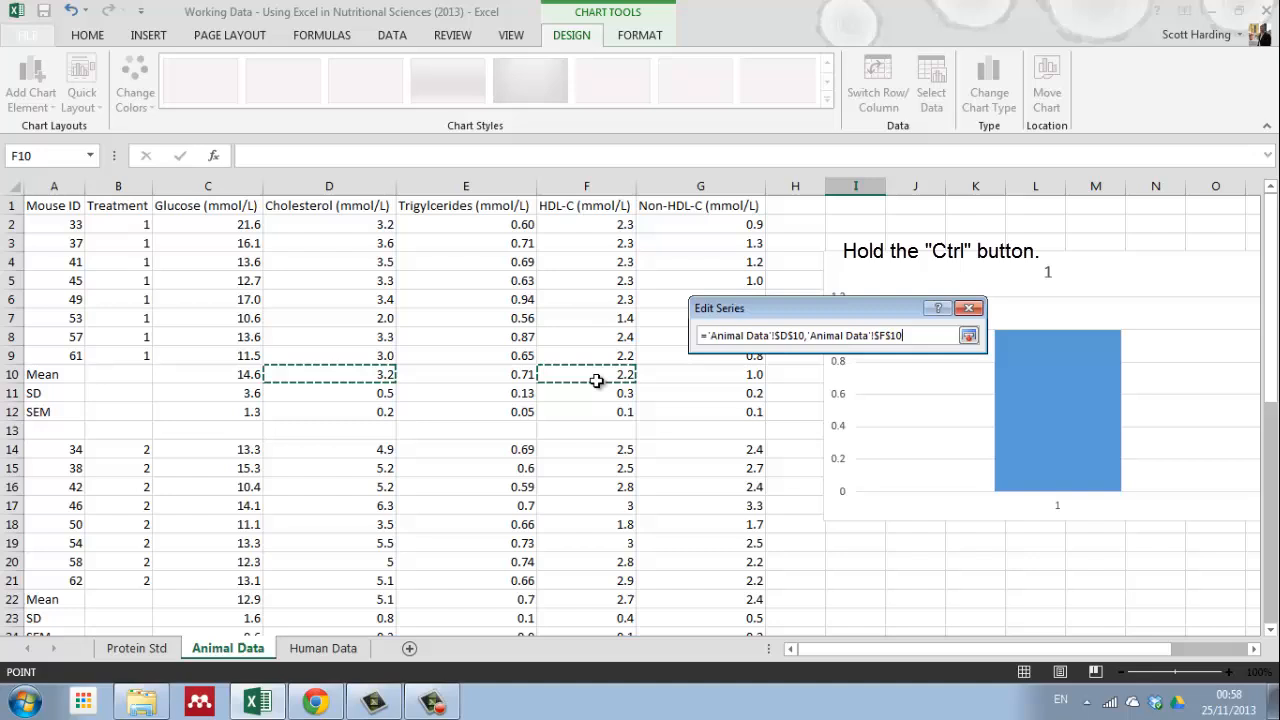
left_click(703, 376, "ctrl")
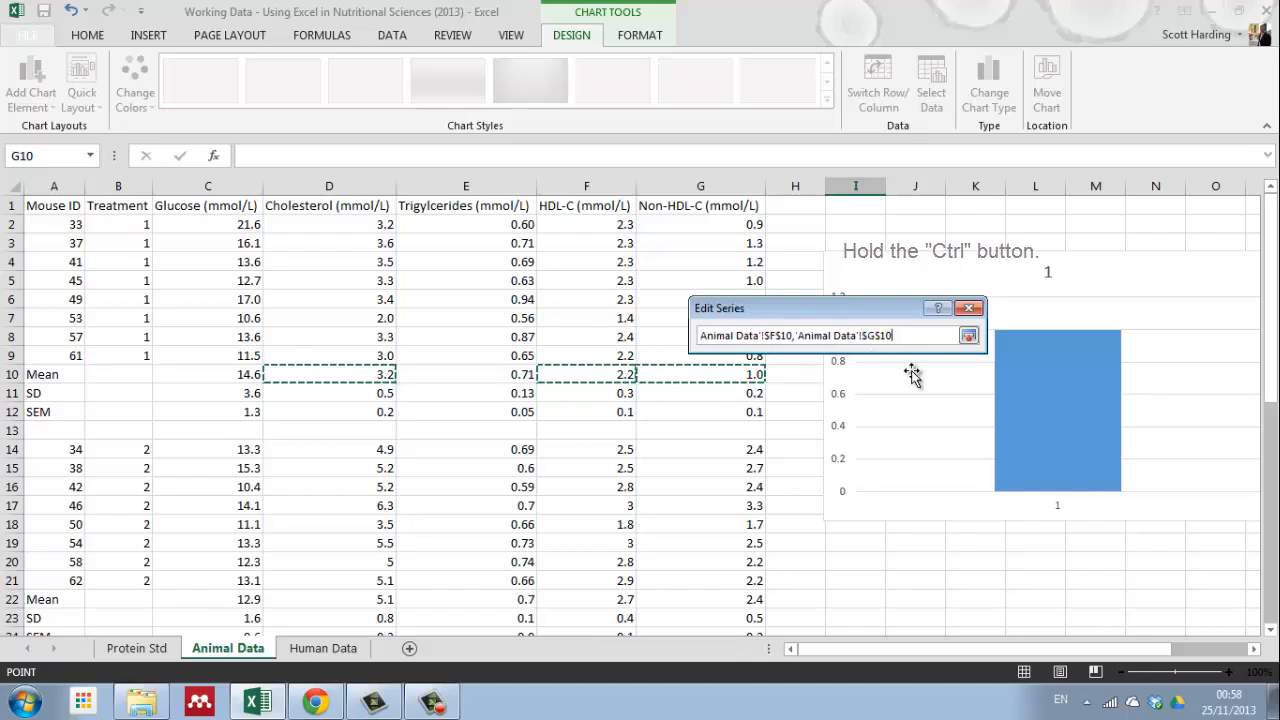
left_click(968, 336)
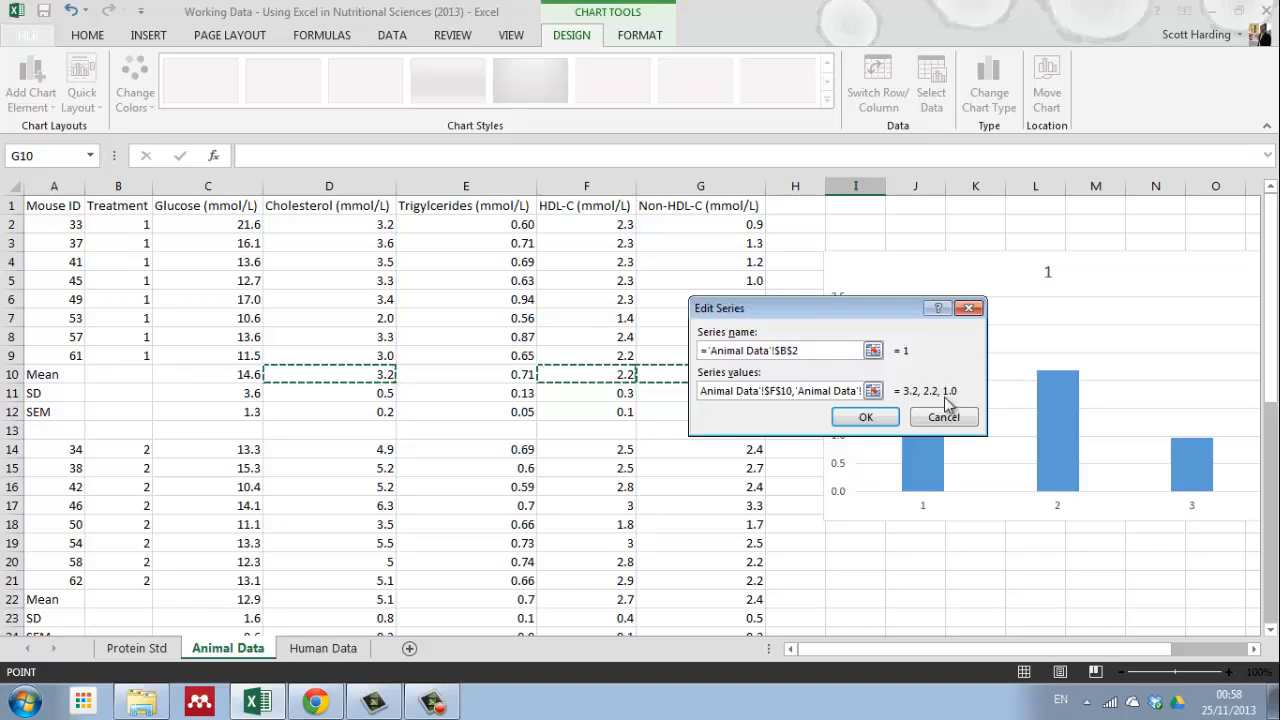
left_click(864, 418)
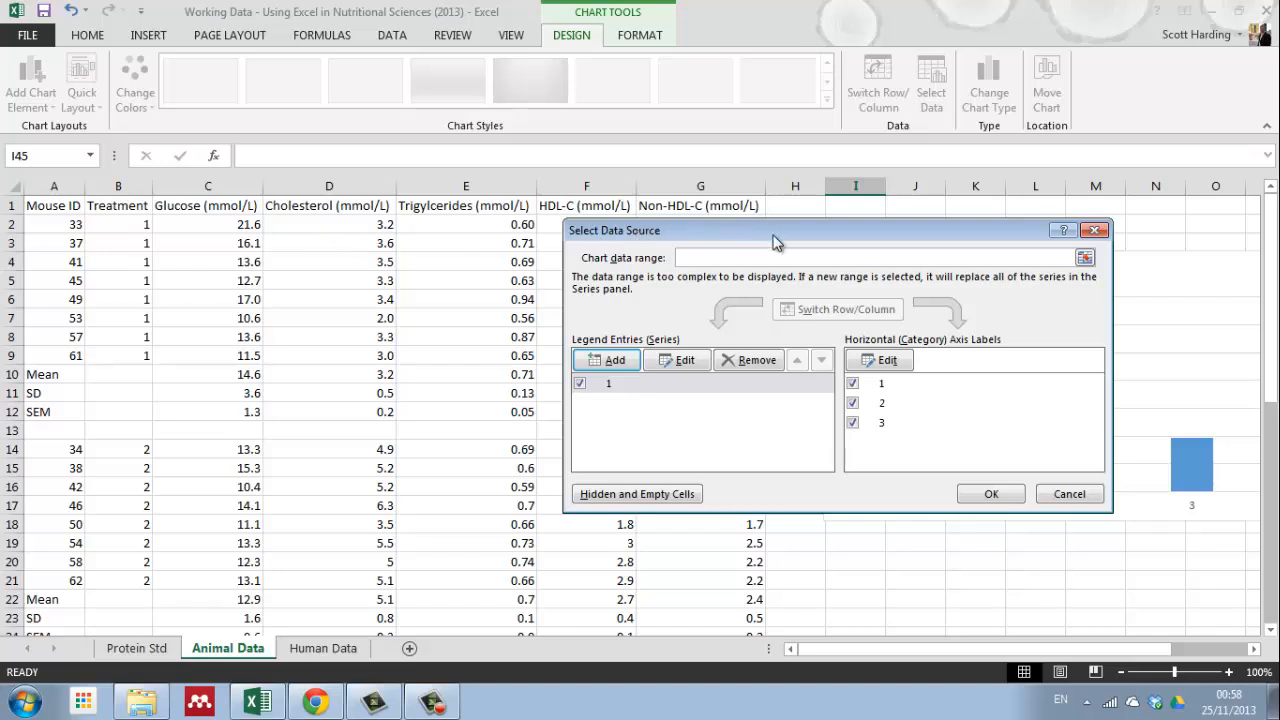
Step: Set the chart's horizontal axis labels to the cholesterol, HDL-C and Non-HDL-C headers in D1, F1 and G1
left_click(884, 361)
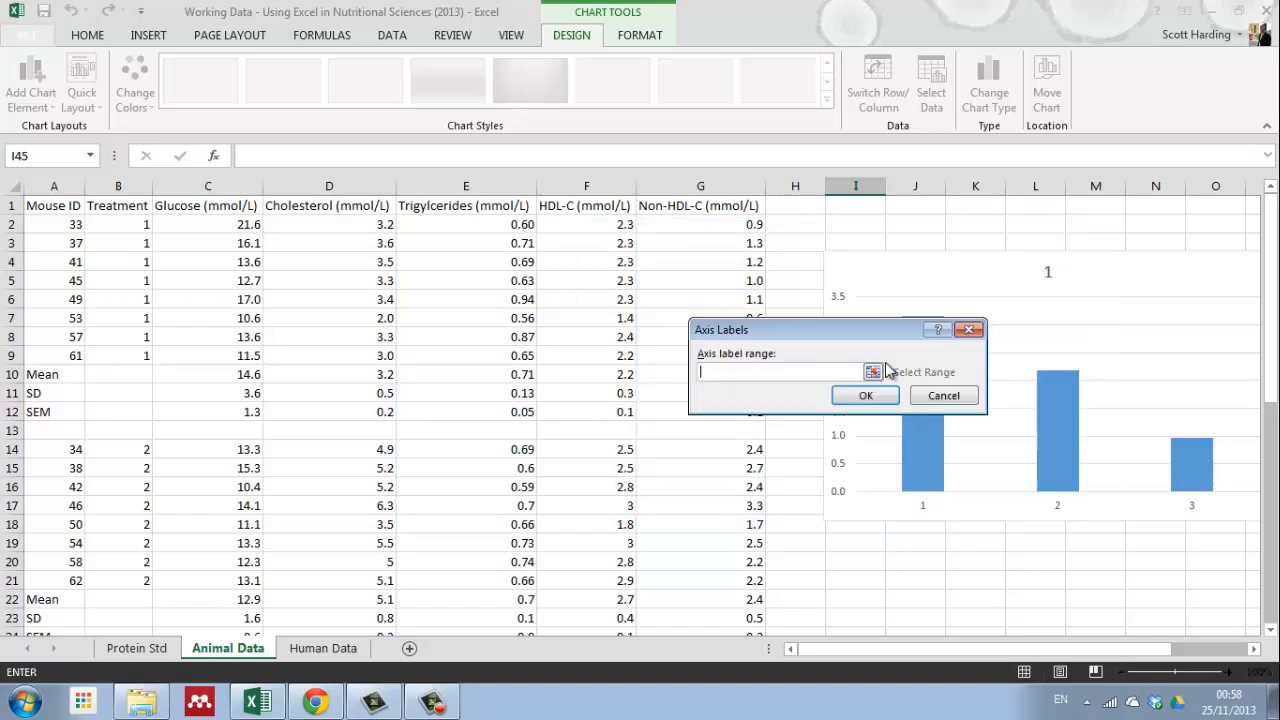
left_click(320, 208)
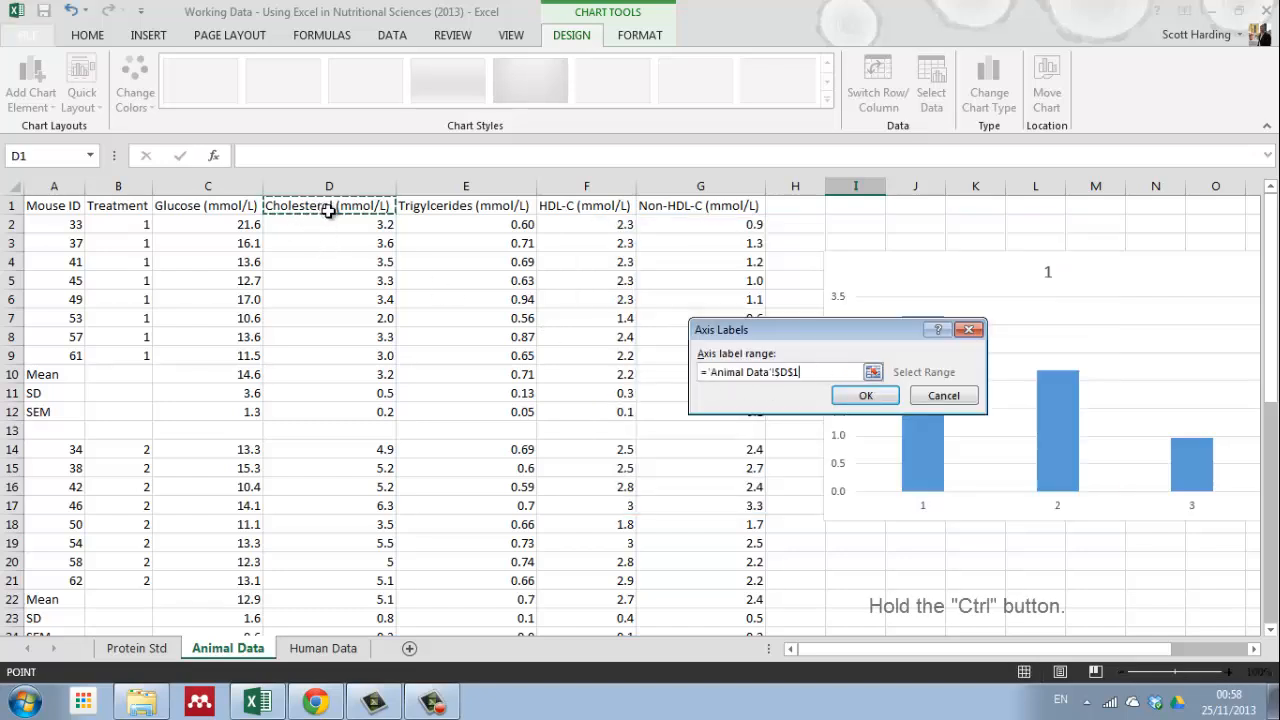
left_click(580, 206, "ctrl")
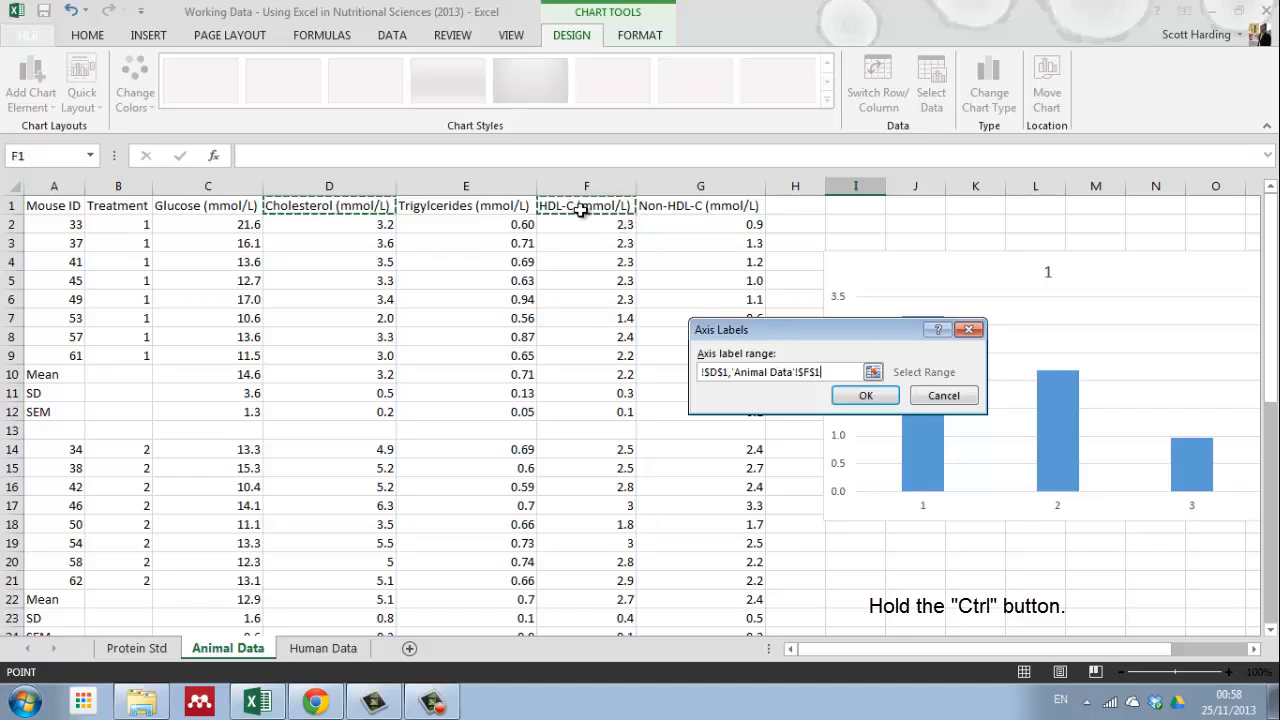
left_click(698, 212, "ctrl")
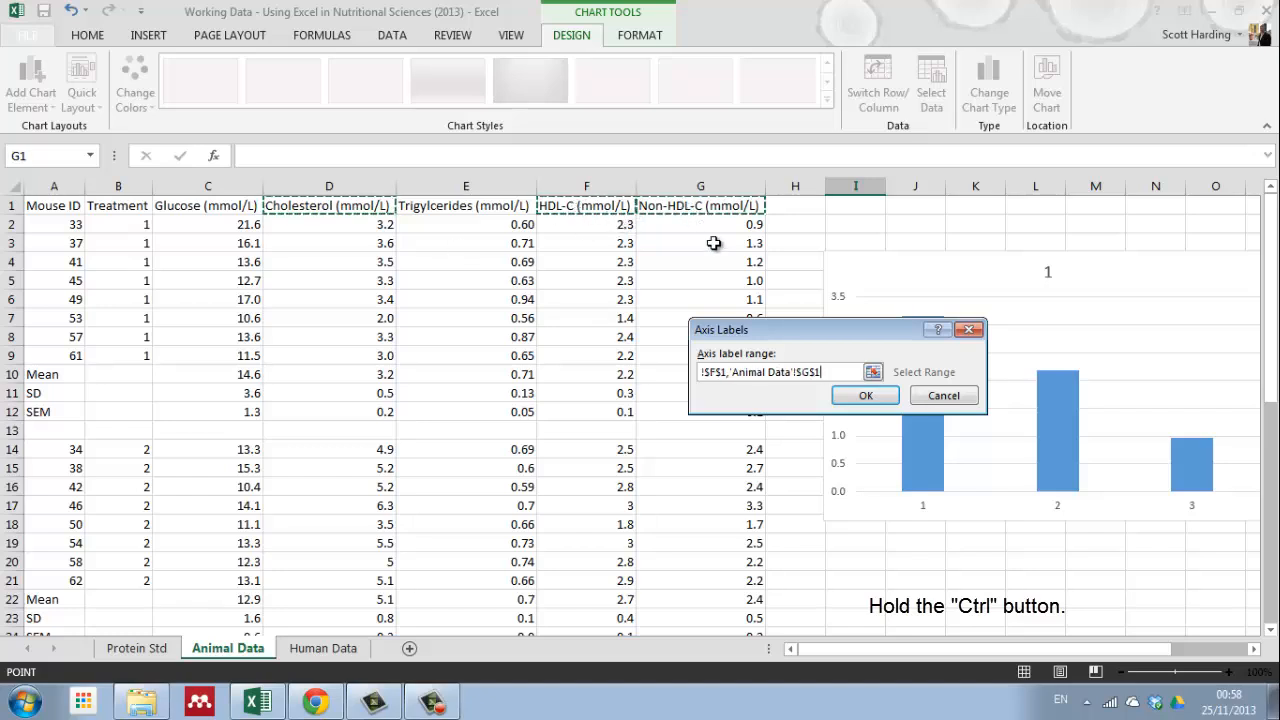
left_click(866, 396)
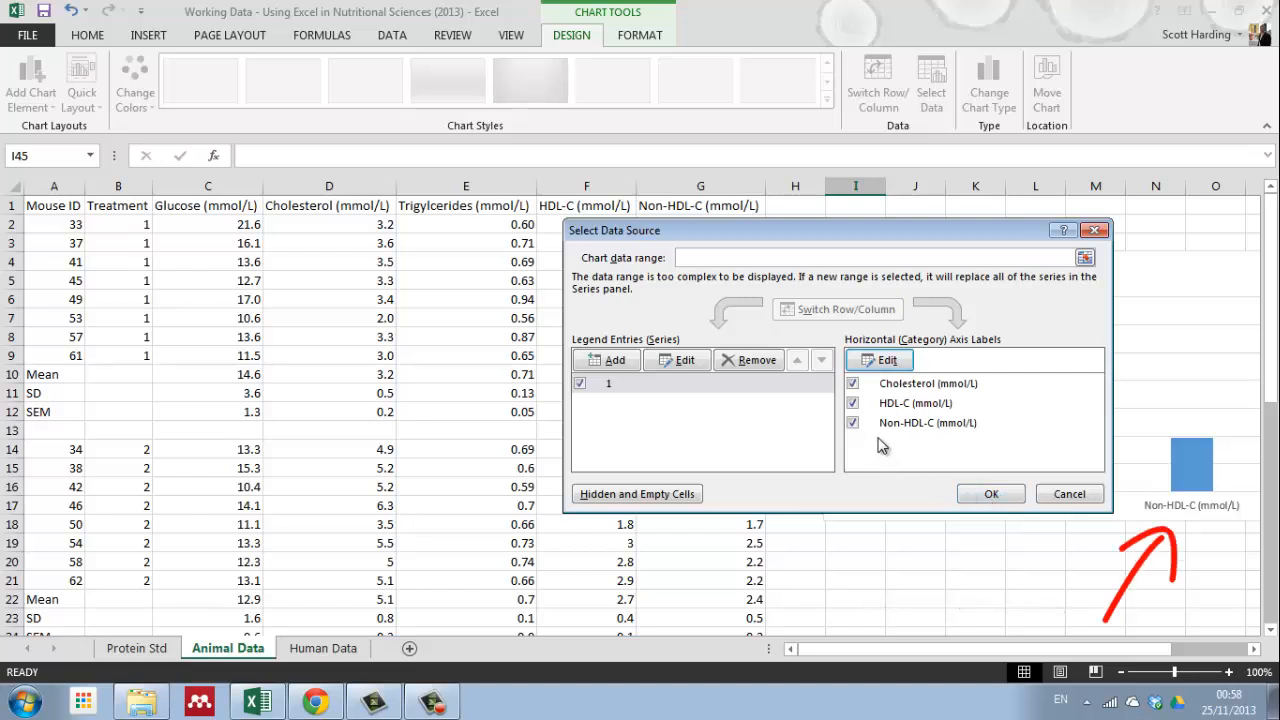
Step: Add a second series named from B14 with the treatment 2 means in D22, F22 and G22 as its values
left_click(617, 366)
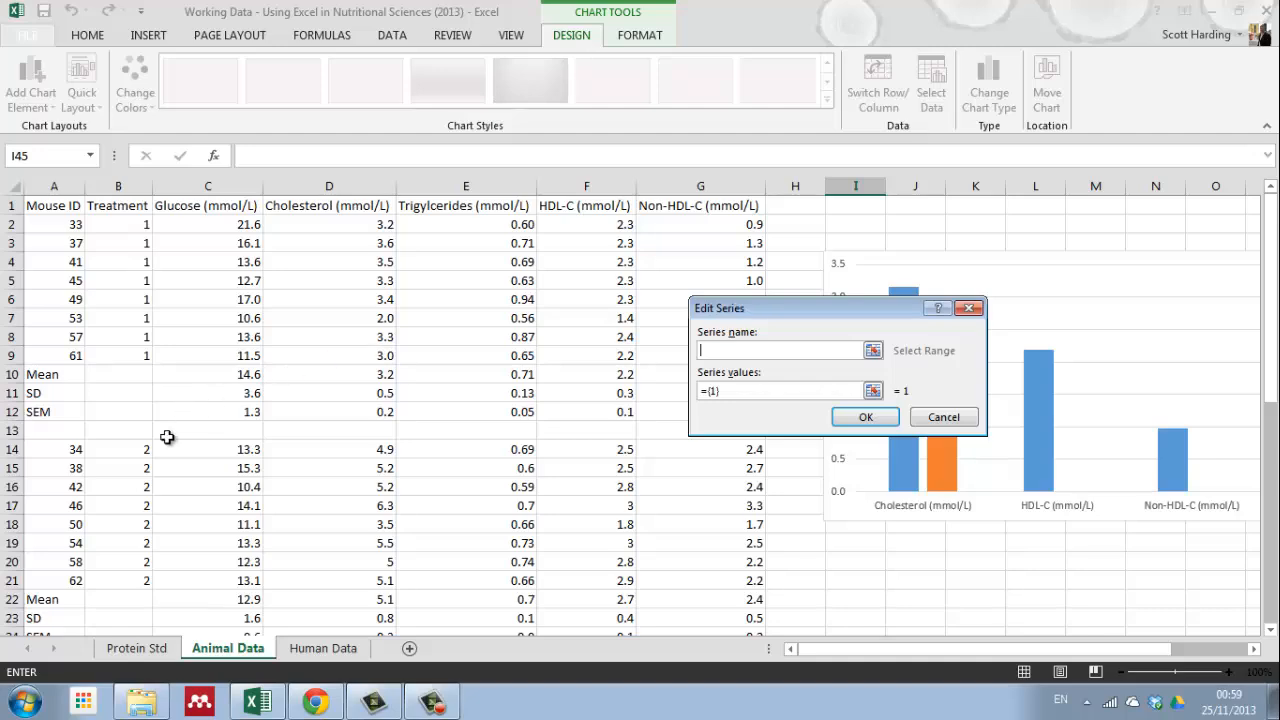
left_click(142, 450)
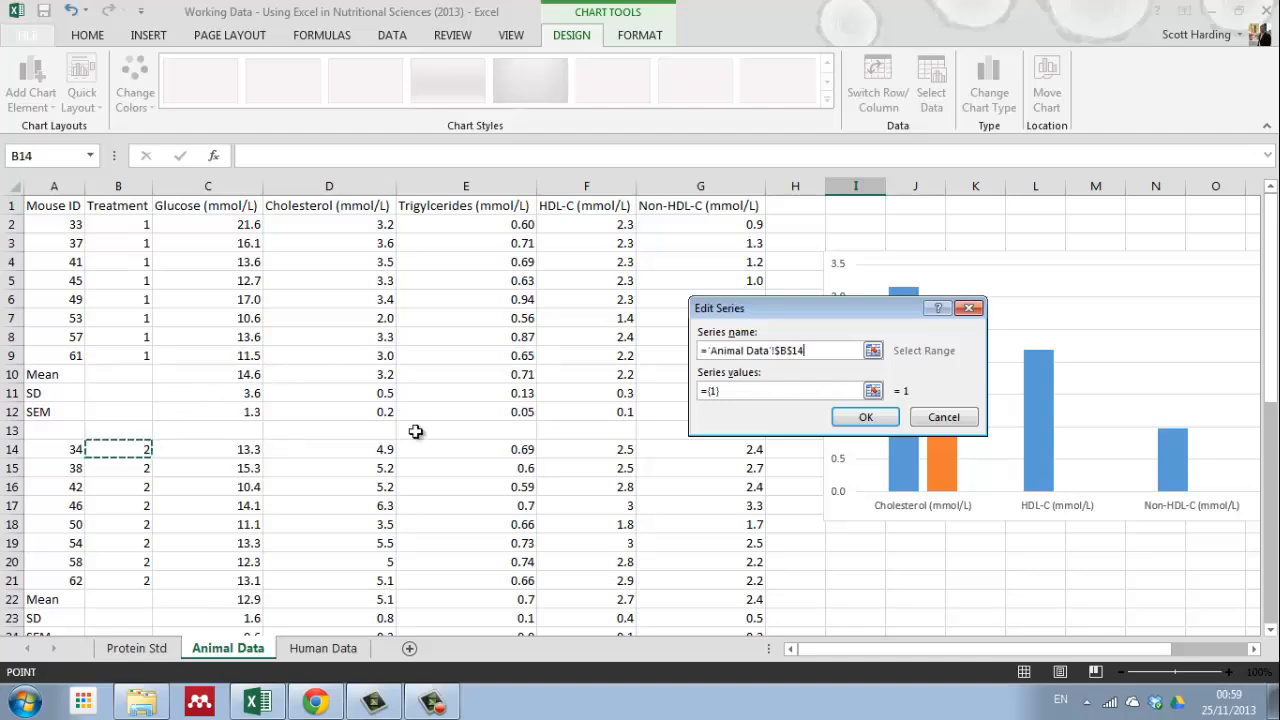
left_click(874, 390)
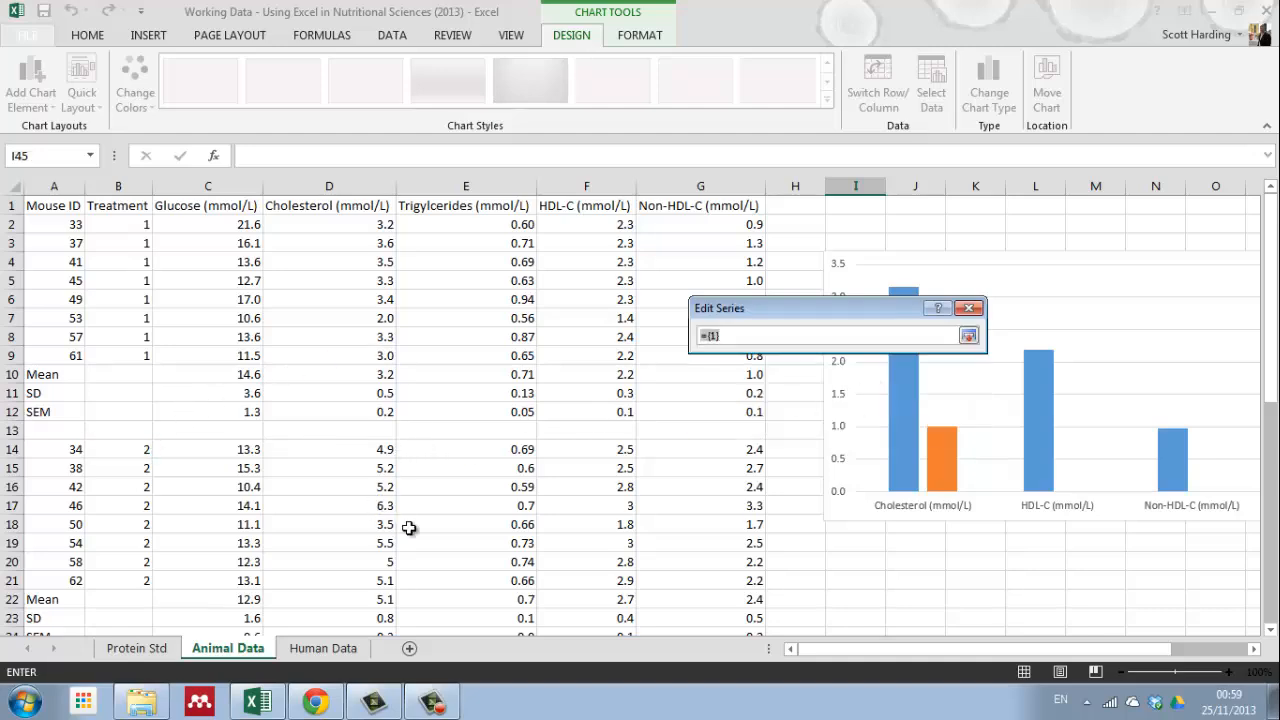
scroll(193, 493, "down", 3)
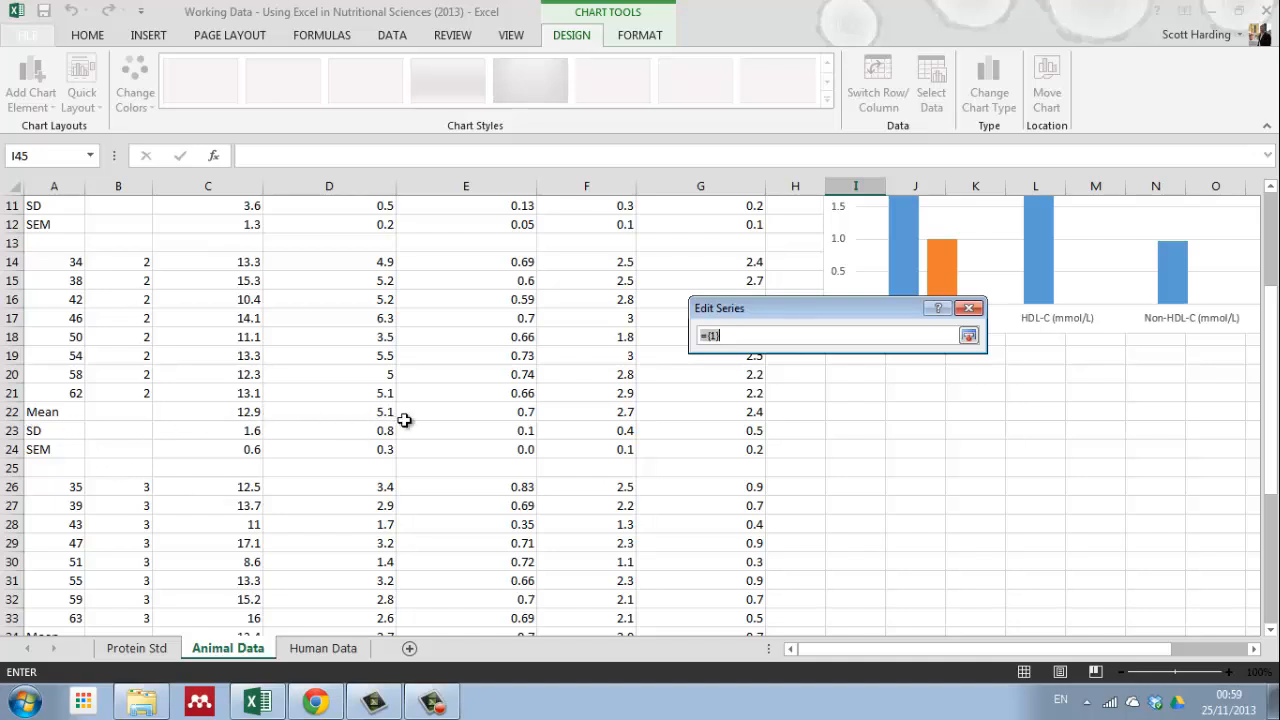
left_click(366, 412)
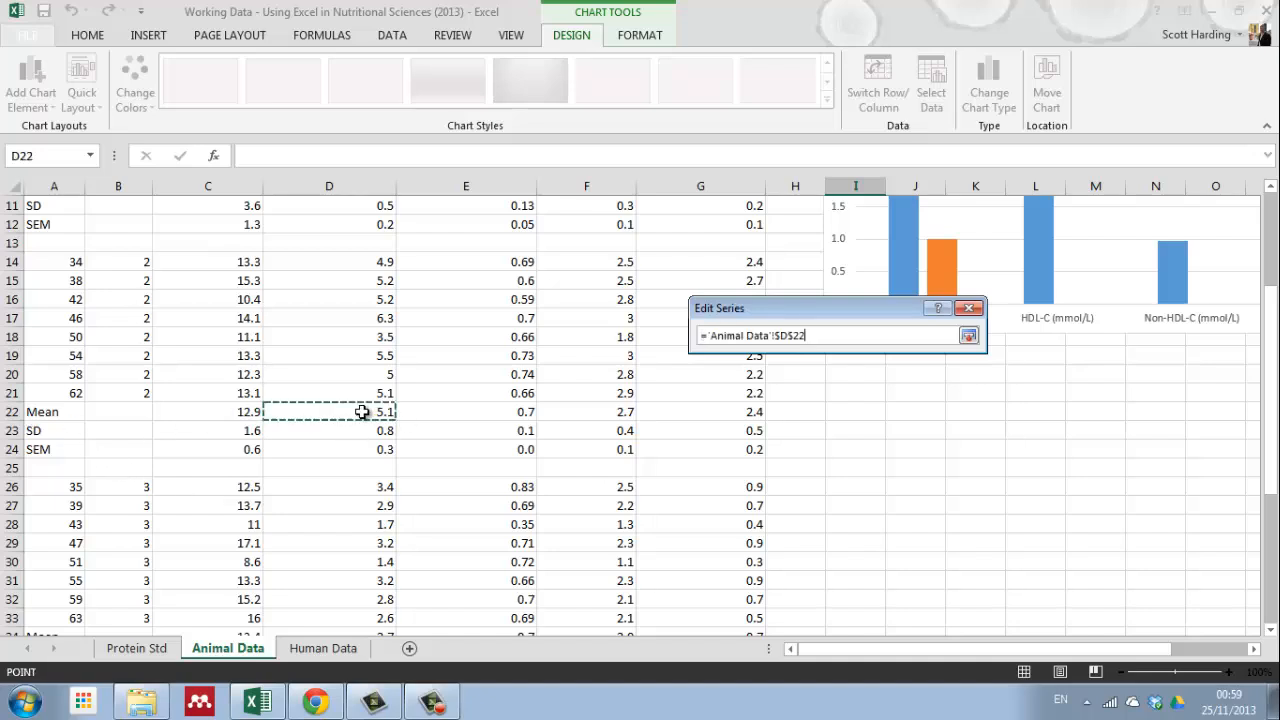
left_click(616, 412, "ctrl")
left_click(743, 412, "ctrl")
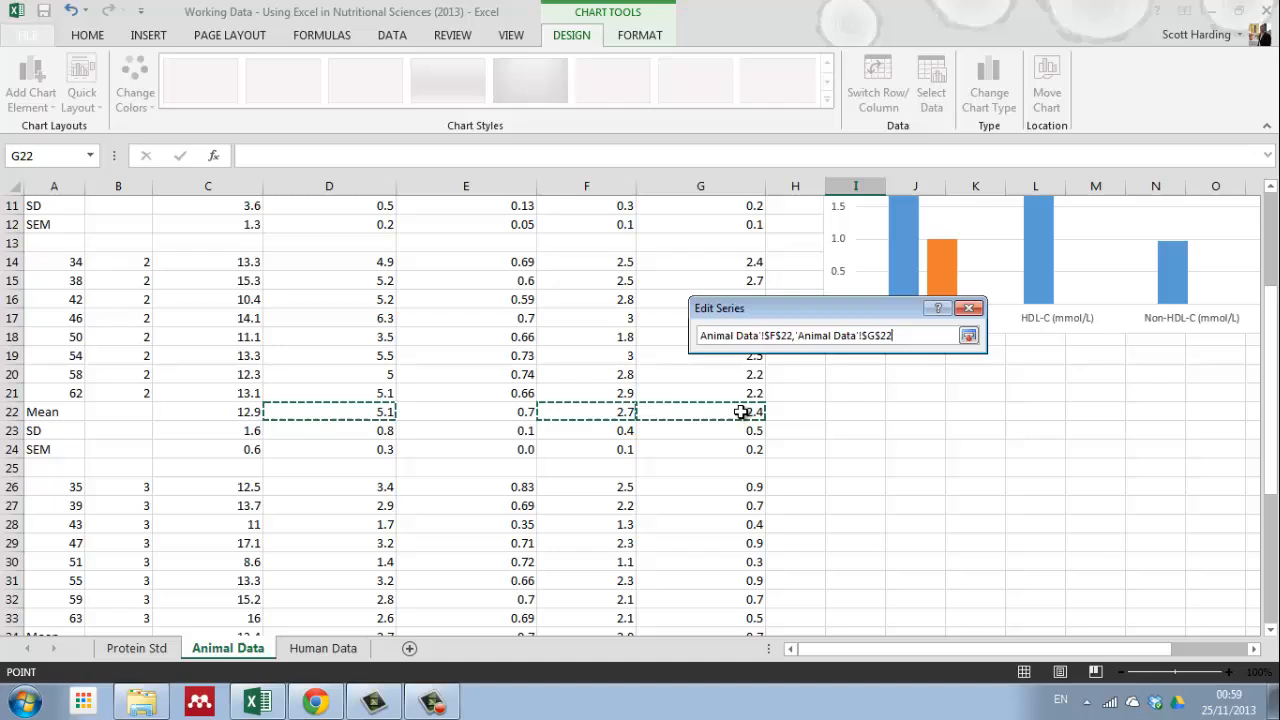
left_click(968, 338)
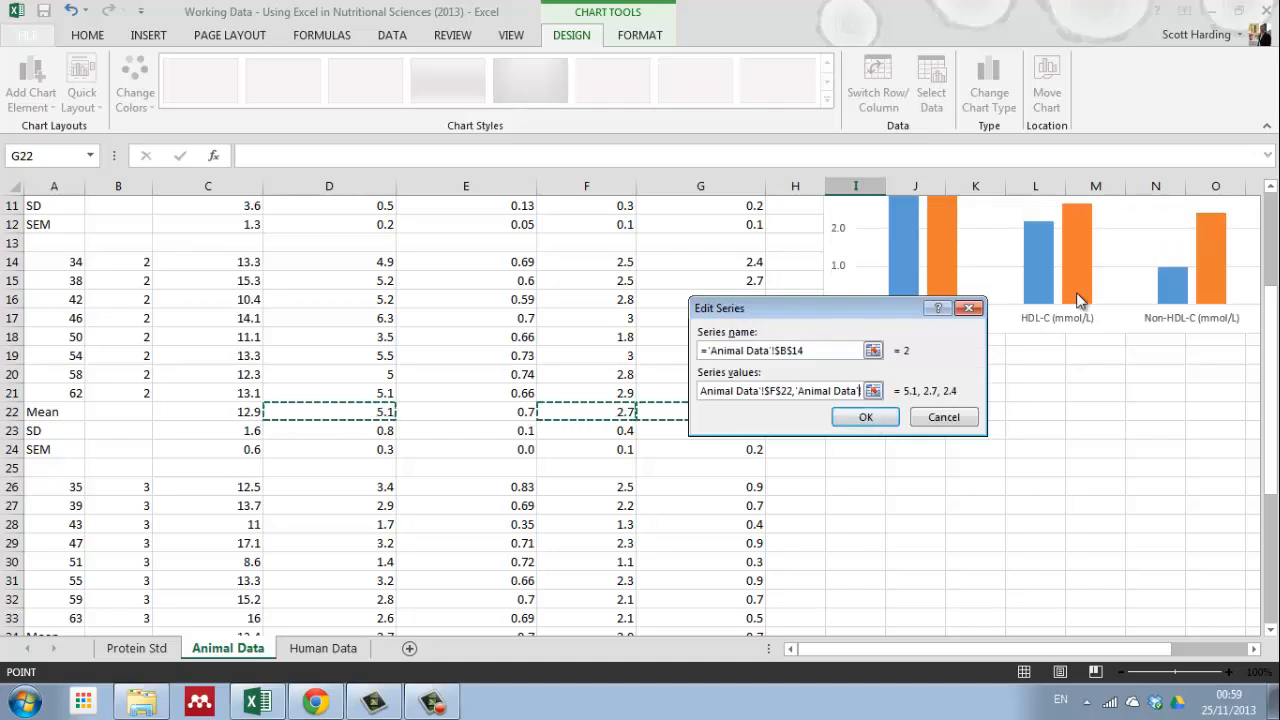
left_click(866, 419)
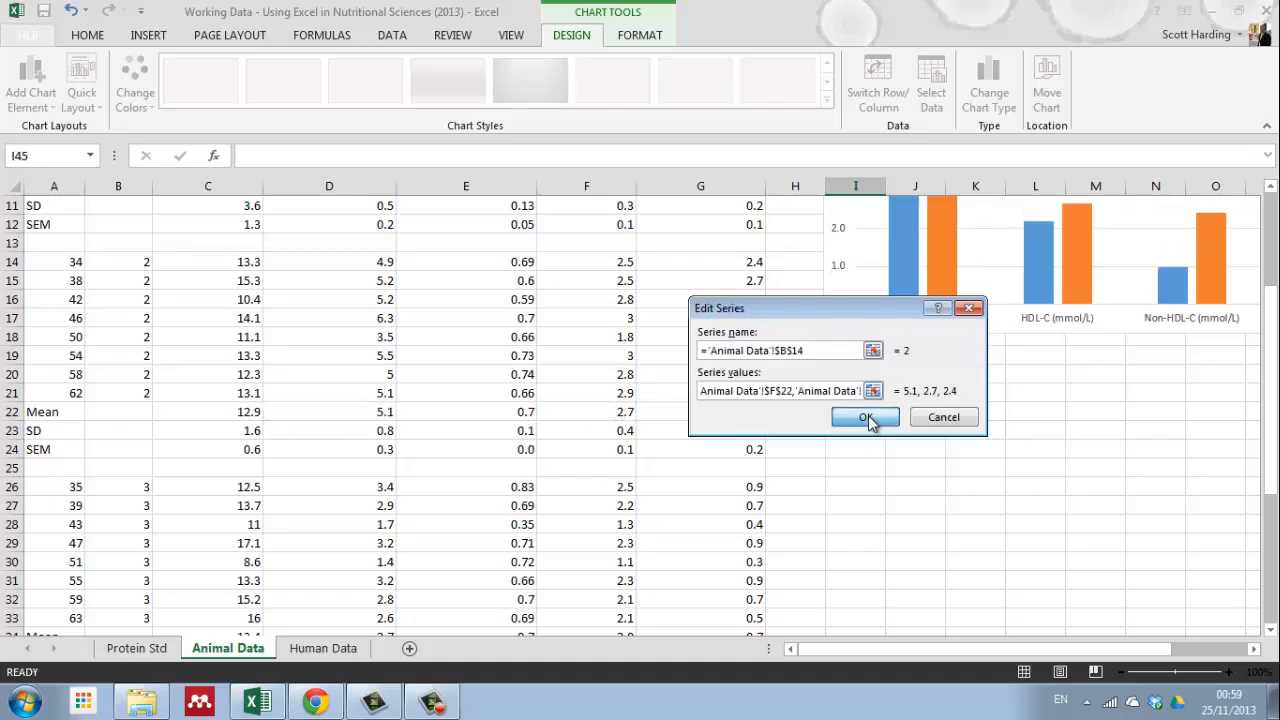
Step: Add a third series named from B26 with the treatment 3 means in D34, F34 and G34 as its values
left_click(611, 362)
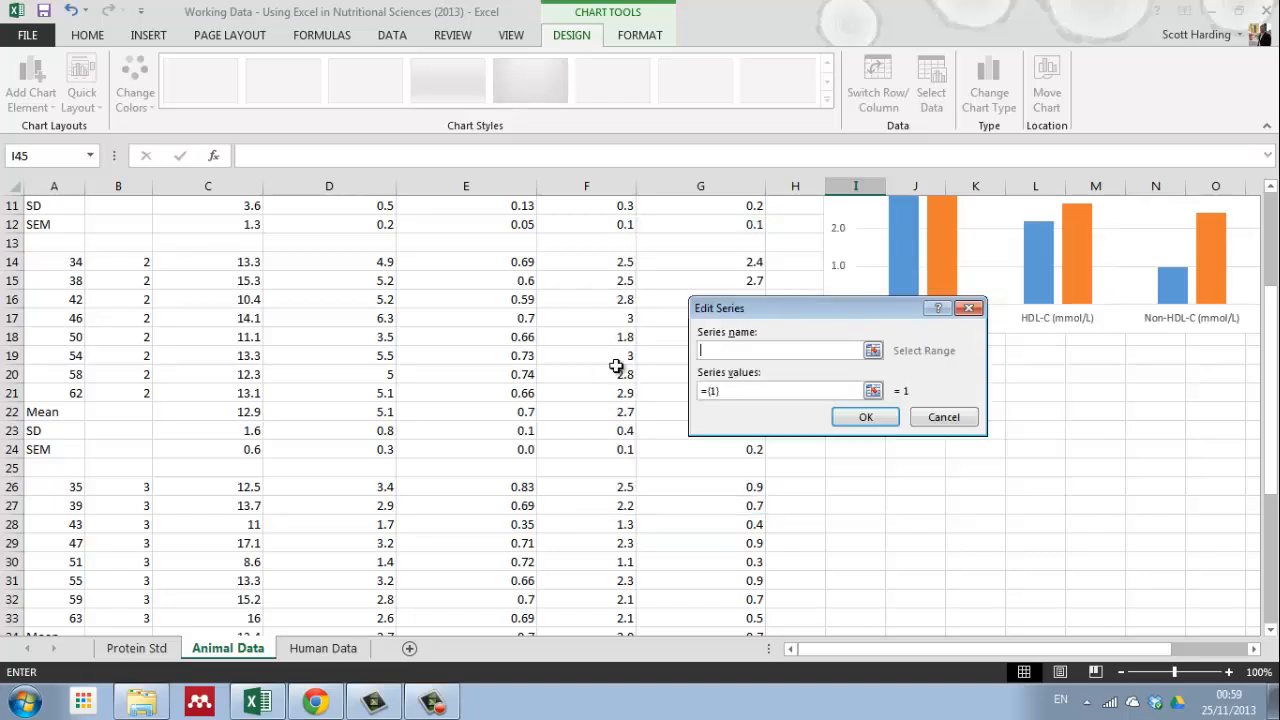
left_click(872, 351)
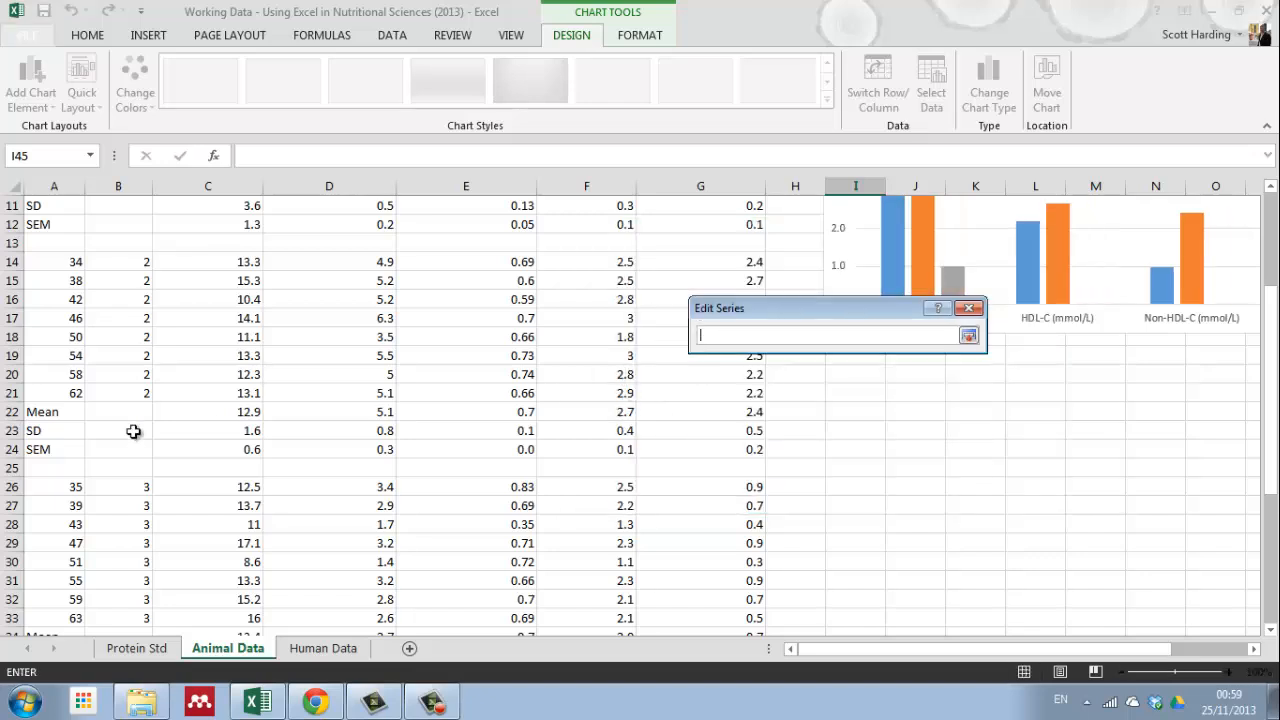
left_click(118, 486)
left_click(968, 336)
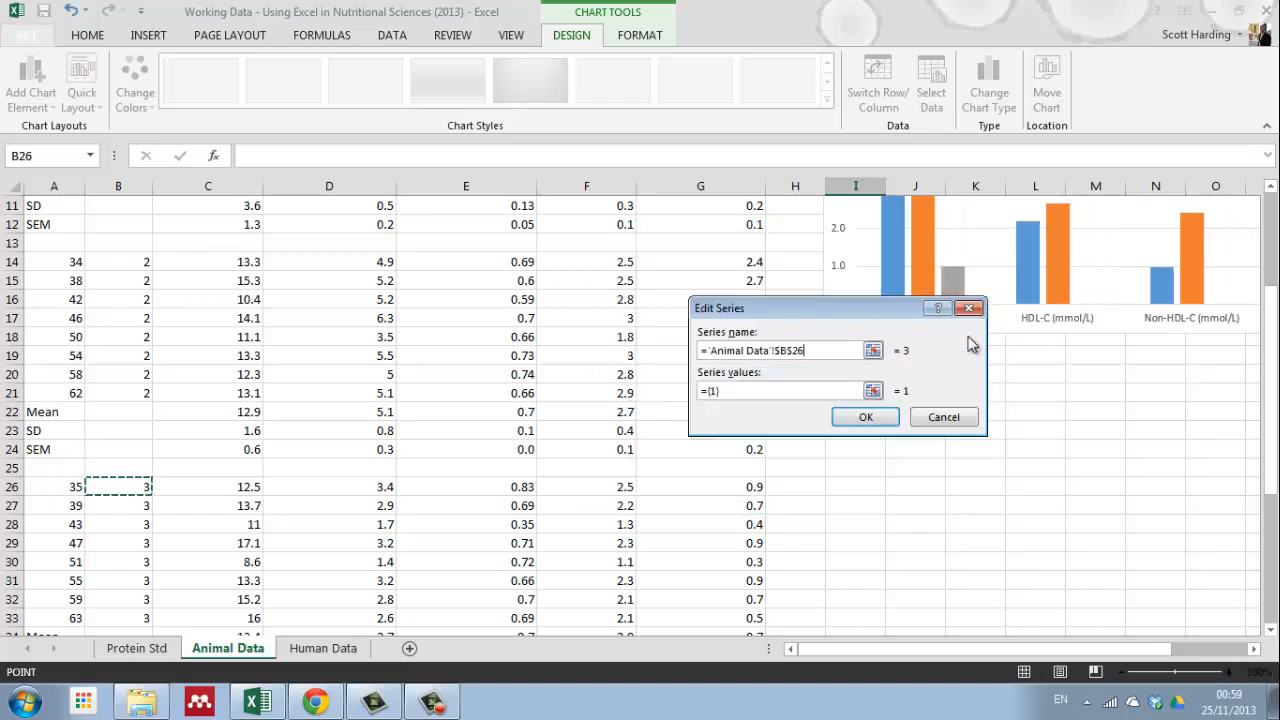
left_click(873, 390)
scroll(397, 449, "down", 3)
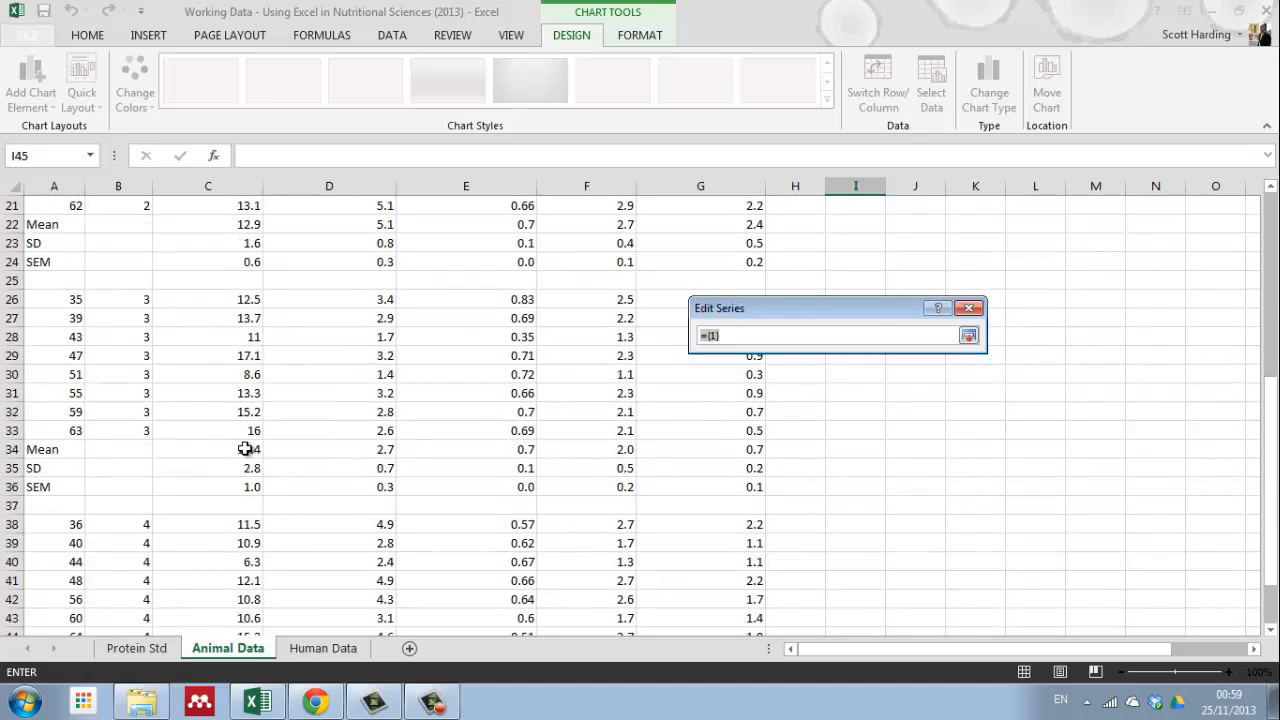
left_click(368, 449)
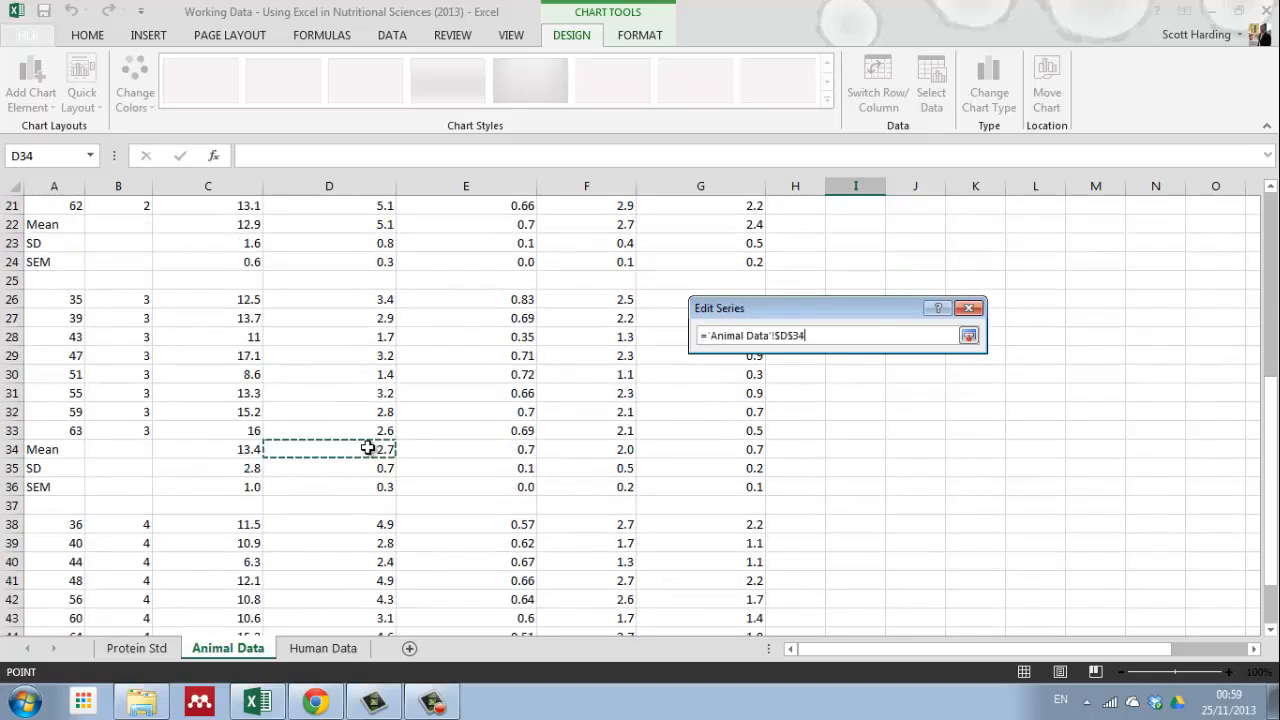
left_click(600, 449, "ctrl")
left_click(758, 447, "ctrl")
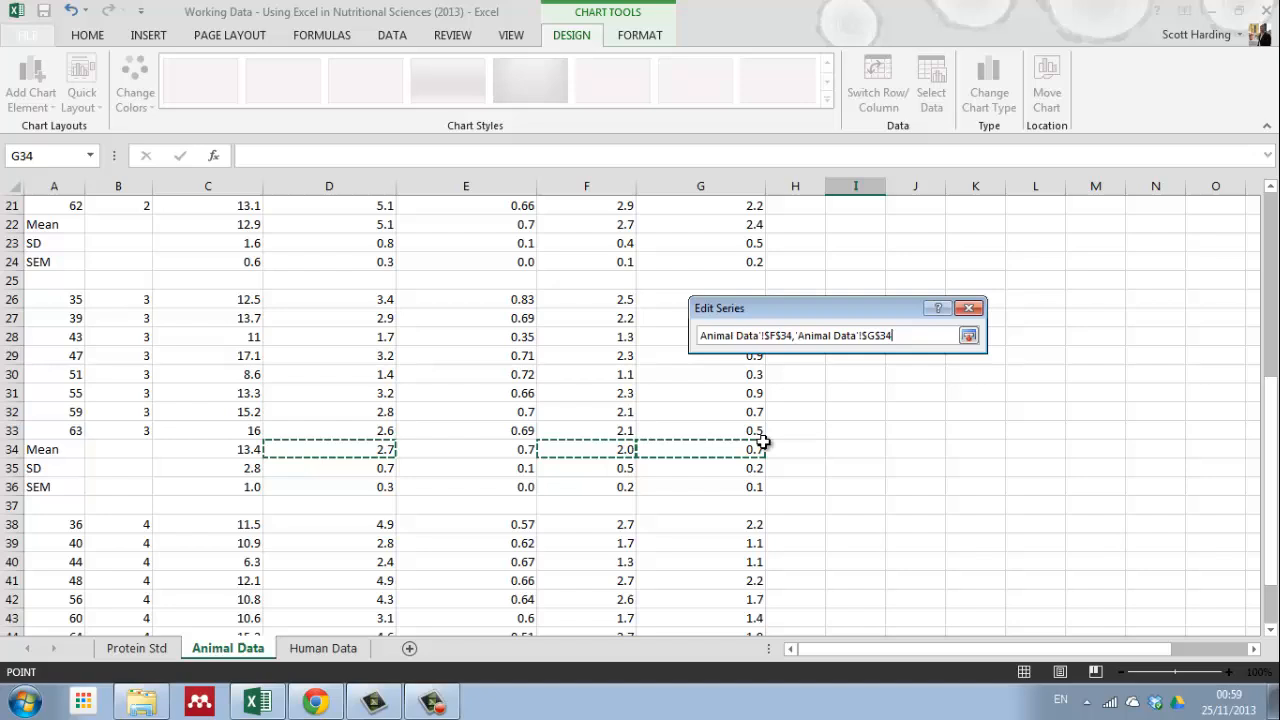
left_click(968, 336)
left_click(848, 421)
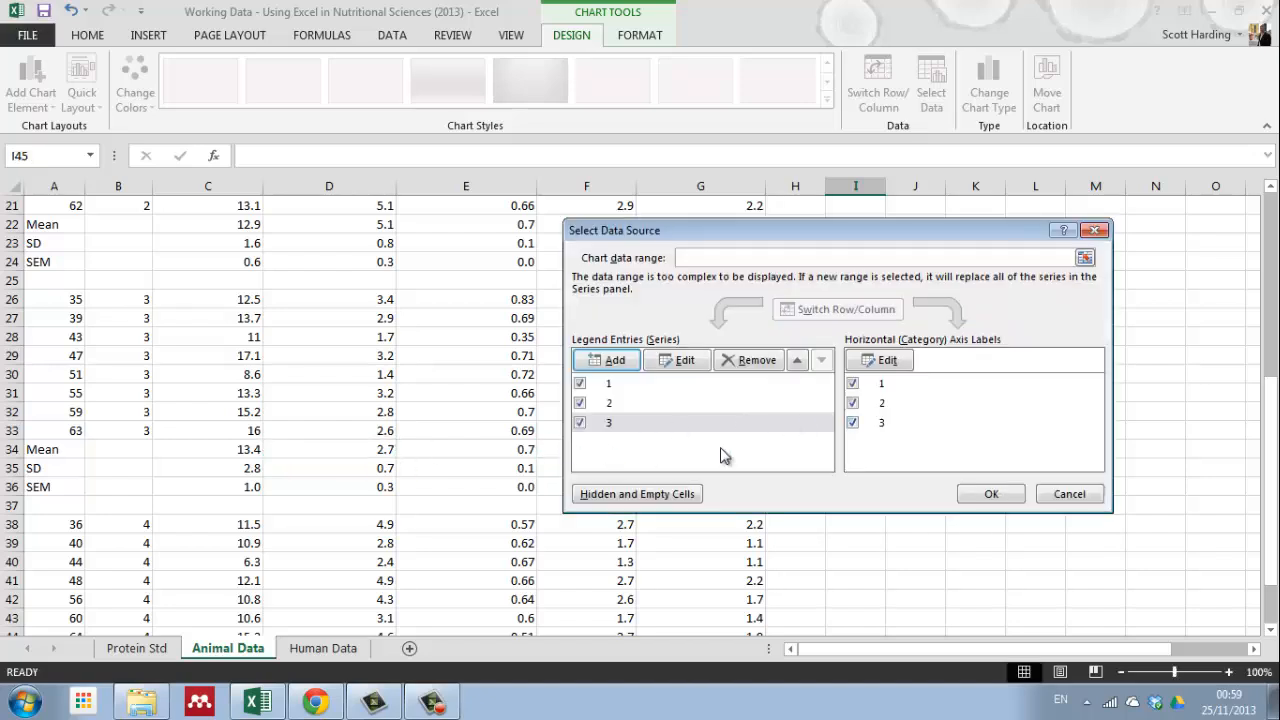
Step: Add a fourth series named from B38 with the treatment 4 means in D45, F45 and G45, and apply the chart's data source
left_click(606, 362)
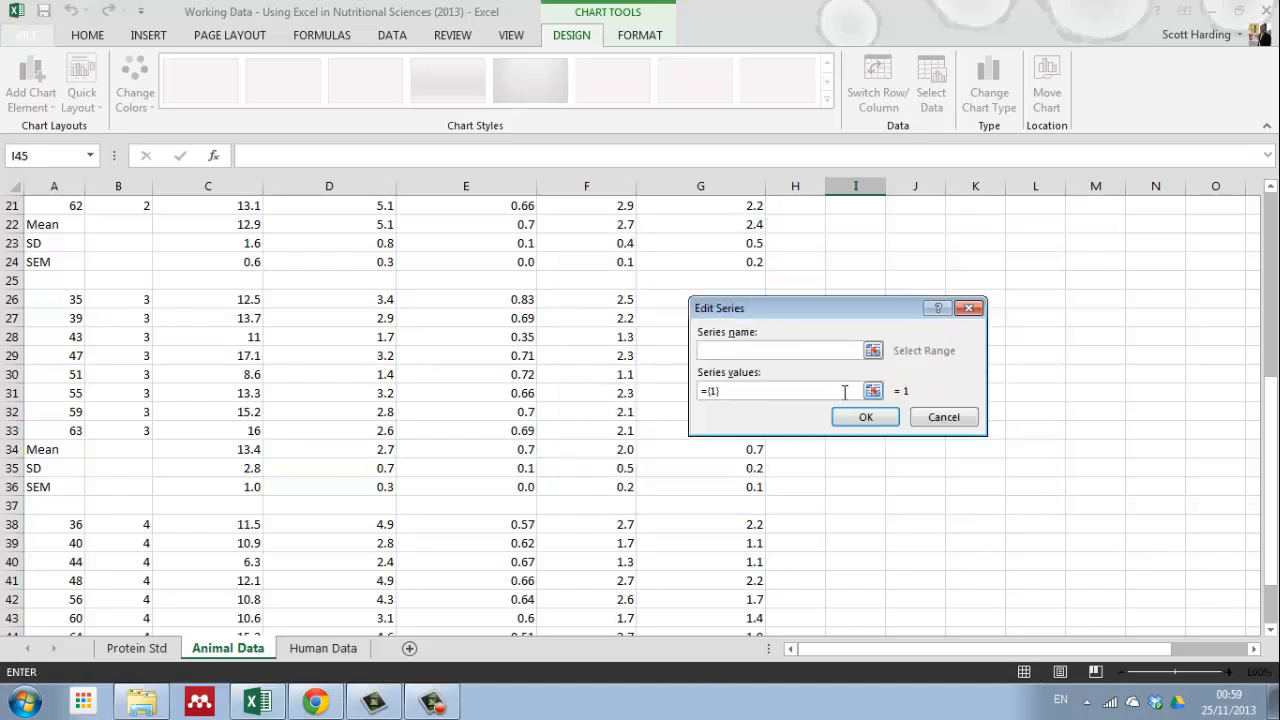
scroll(171, 449, "down", 2)
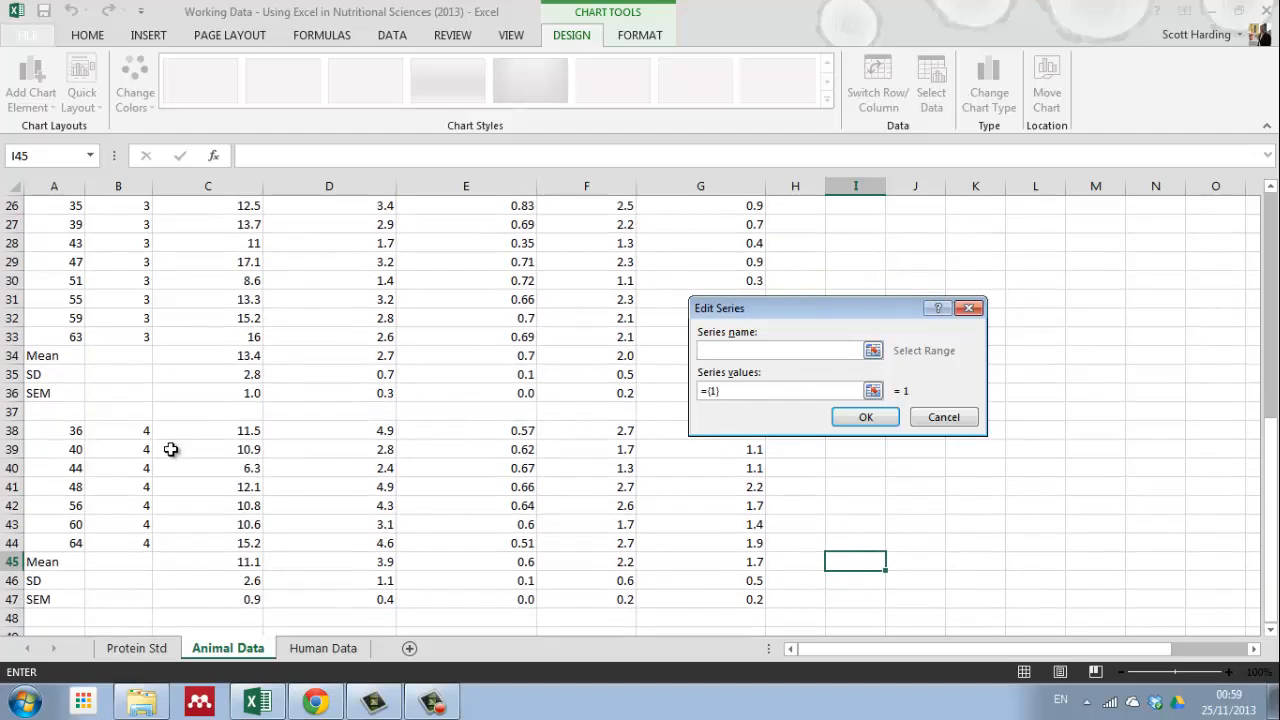
left_click(119, 436)
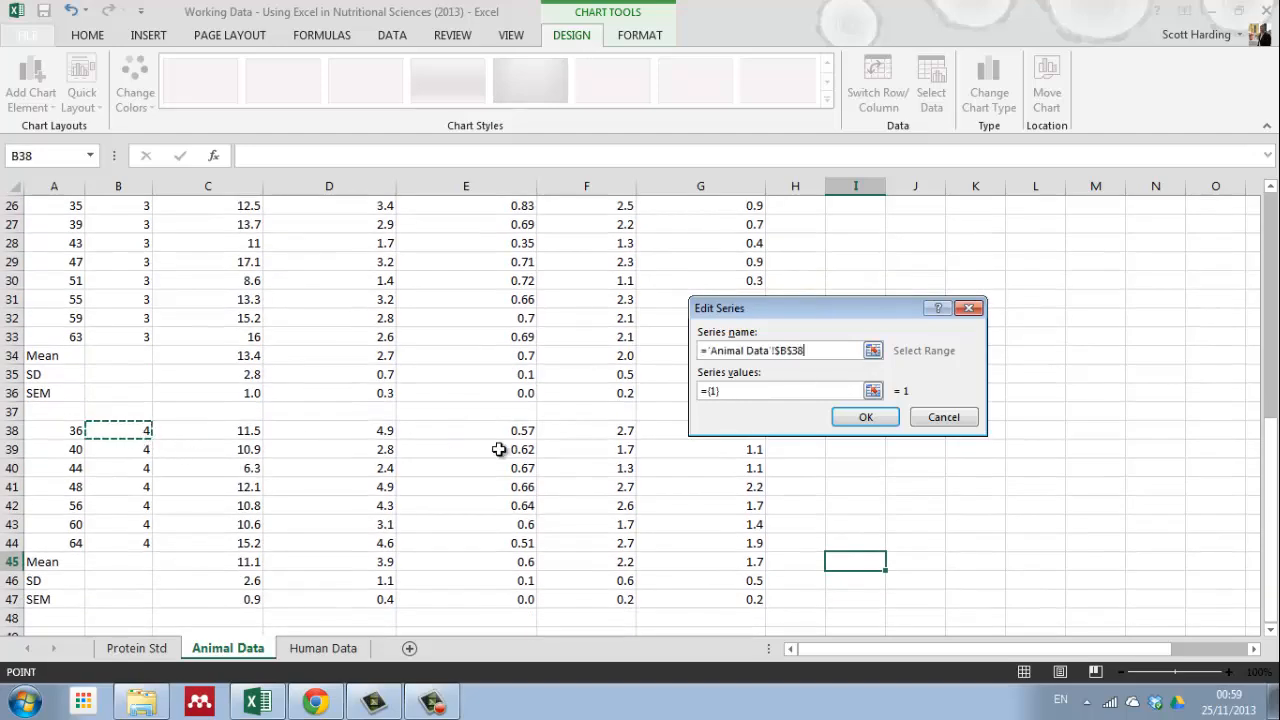
left_click(872, 391)
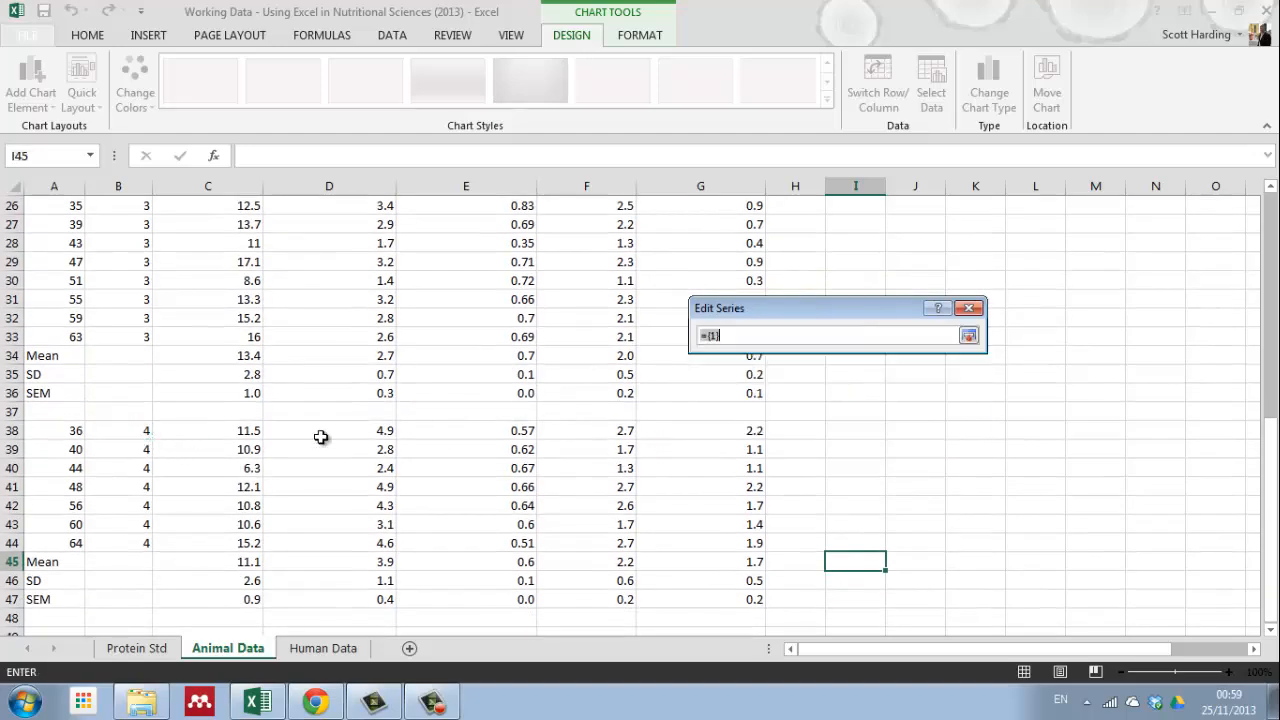
left_click(345, 563)
left_click(615, 561, "ctrl")
left_click(753, 561, "ctrl")
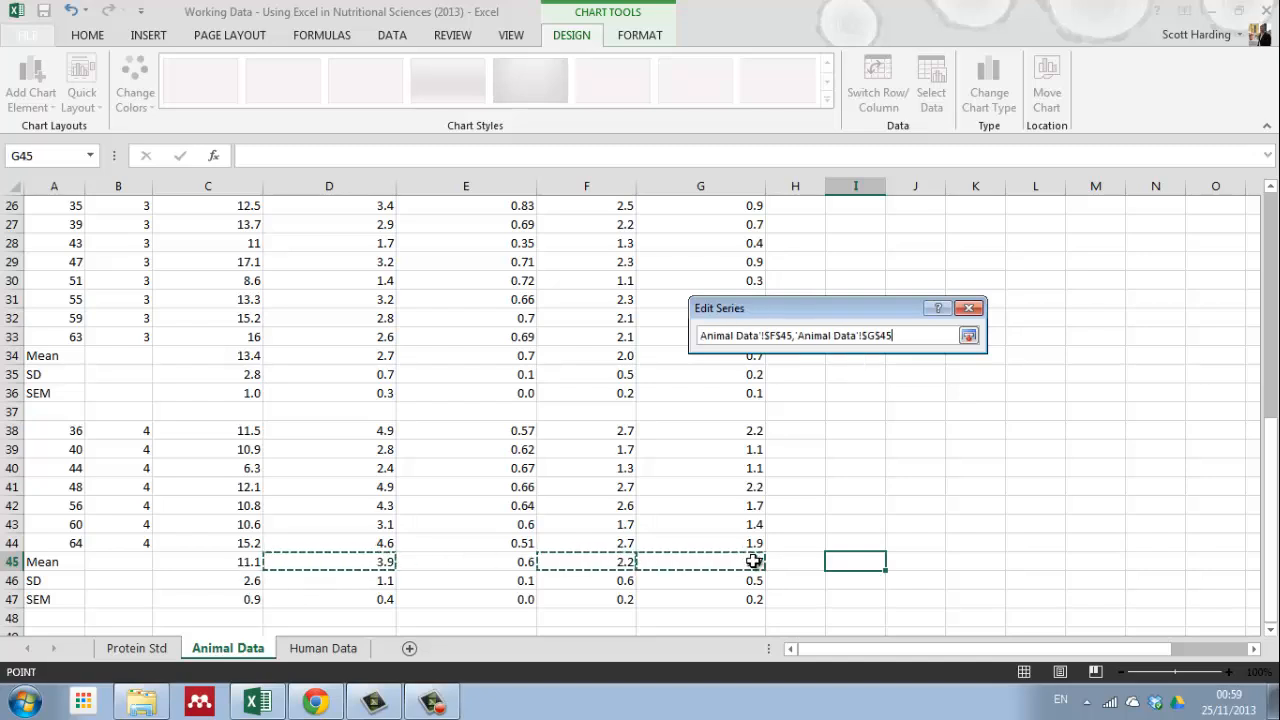
left_click(968, 336)
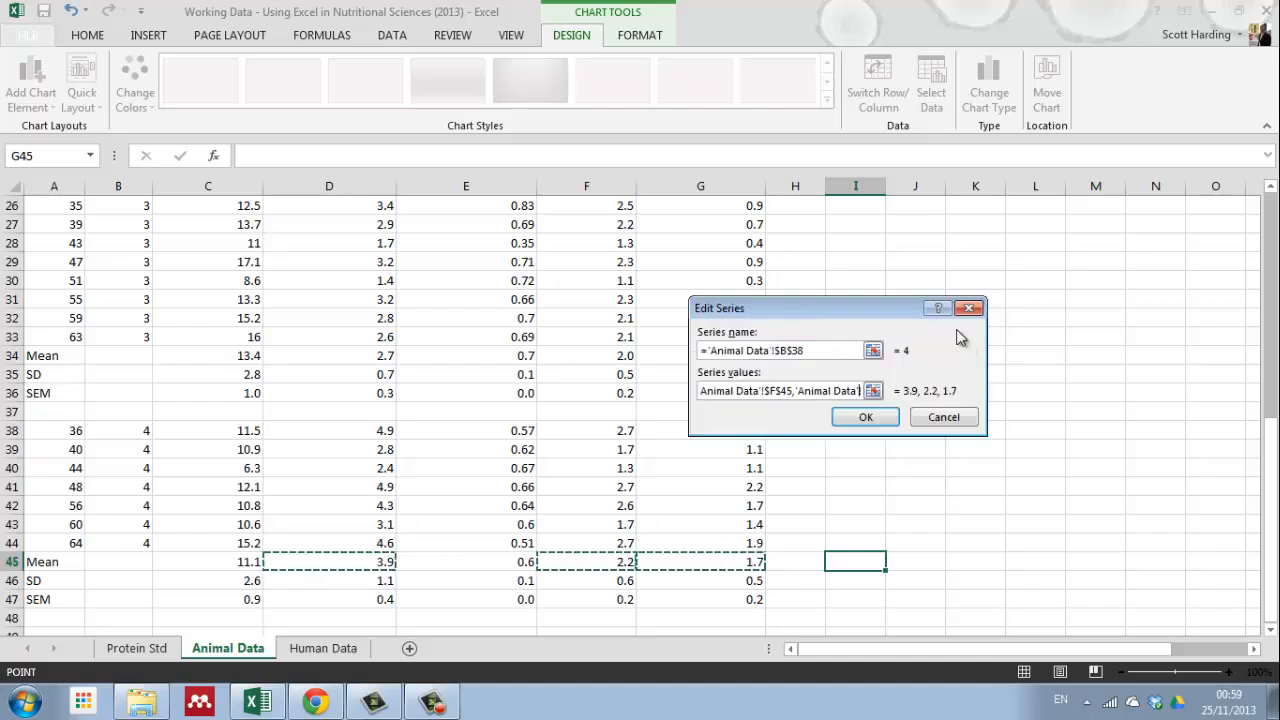
left_click(866, 418)
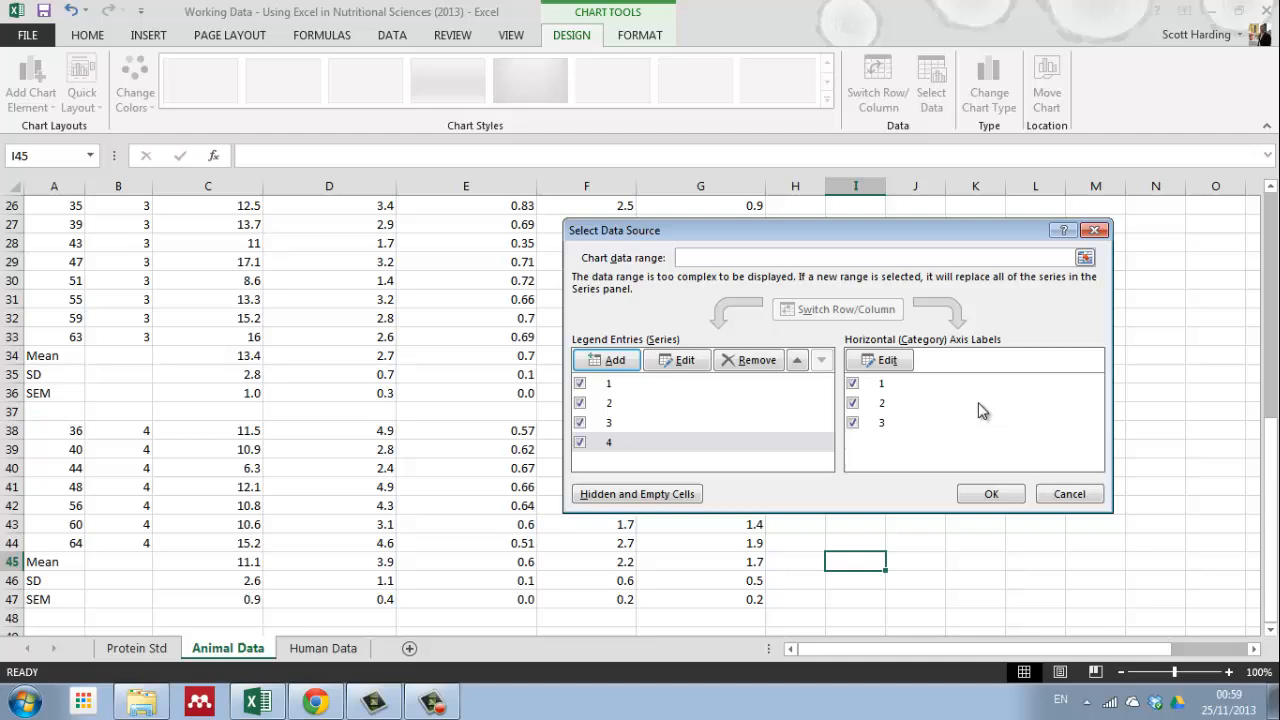
left_click(991, 494)
Step: Delete the horizontal gridlines from the column chart
left_click_drag(1270, 434, 1270, 432)
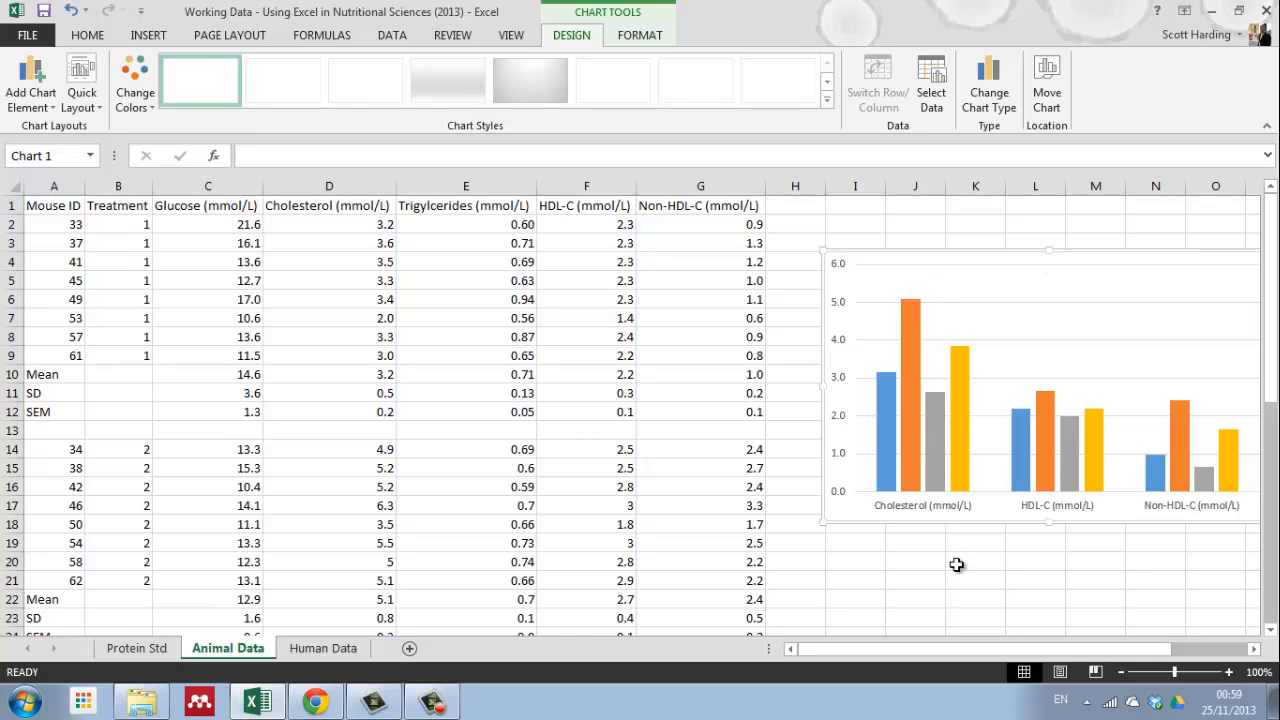
scroll(624, 539, "down", 2)
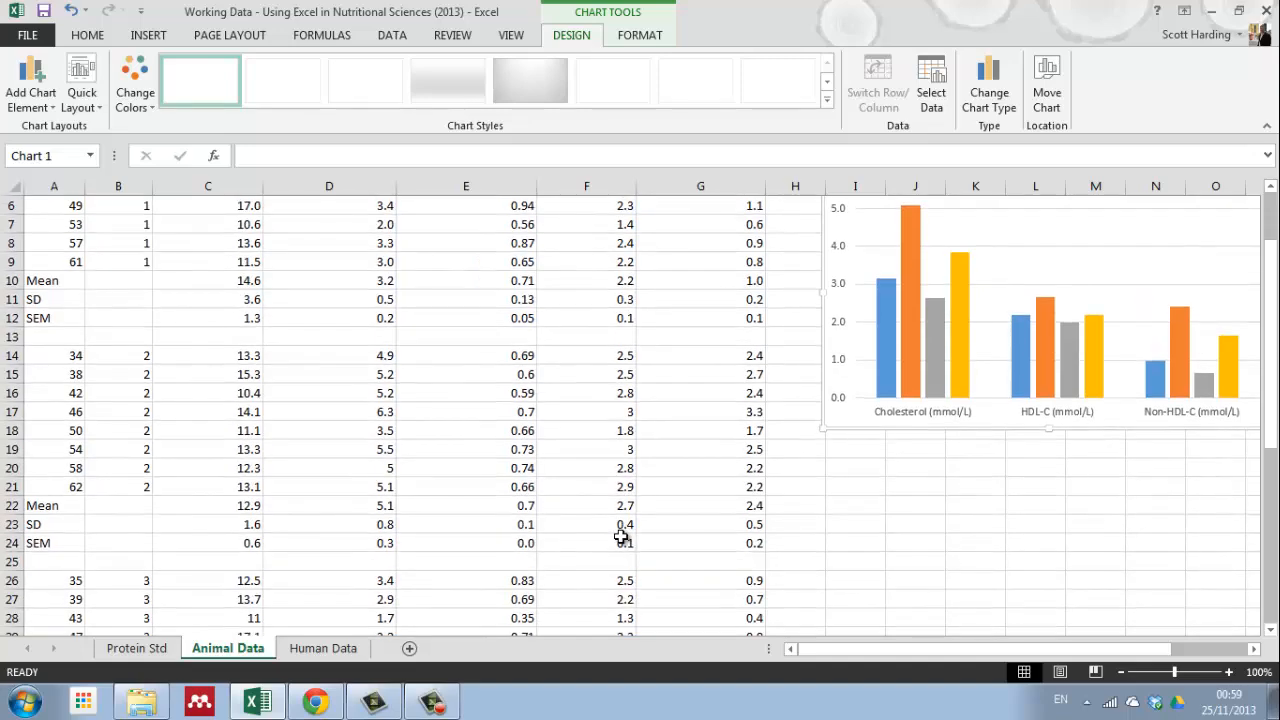
scroll(612, 528, "down", 4)
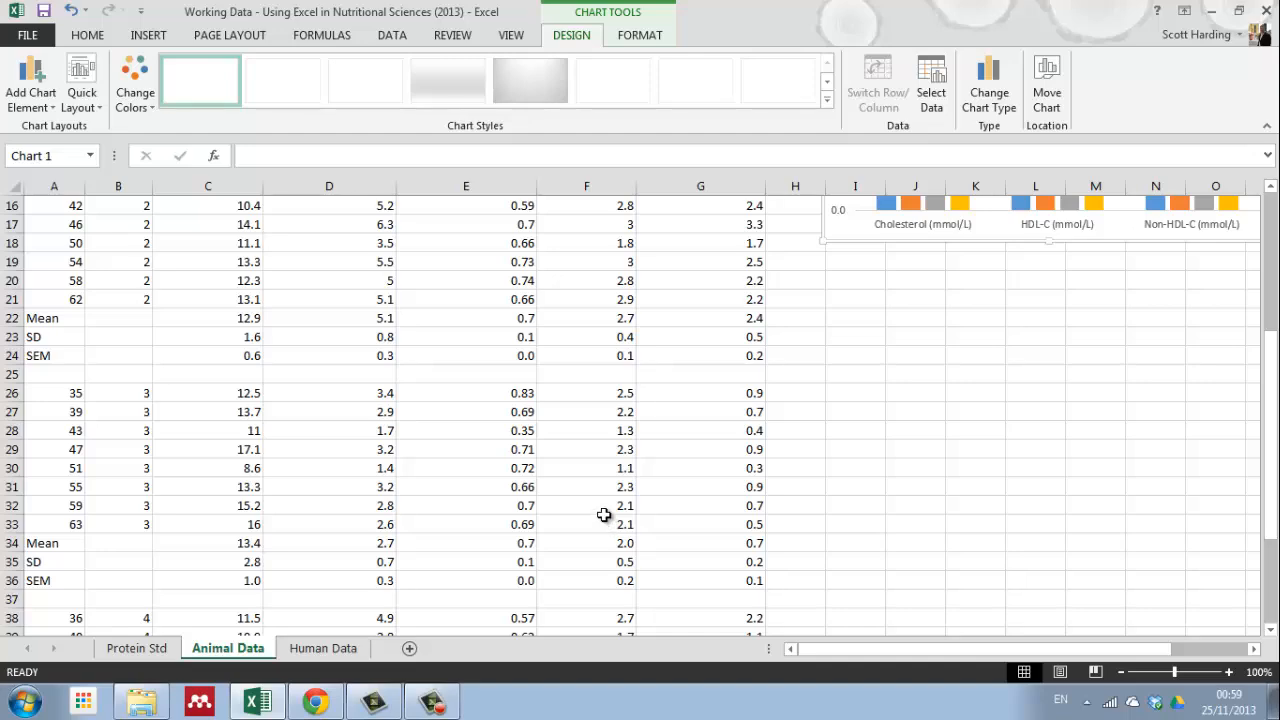
scroll(606, 513, "up", 5)
left_click_drag(1006, 649, 1100, 647)
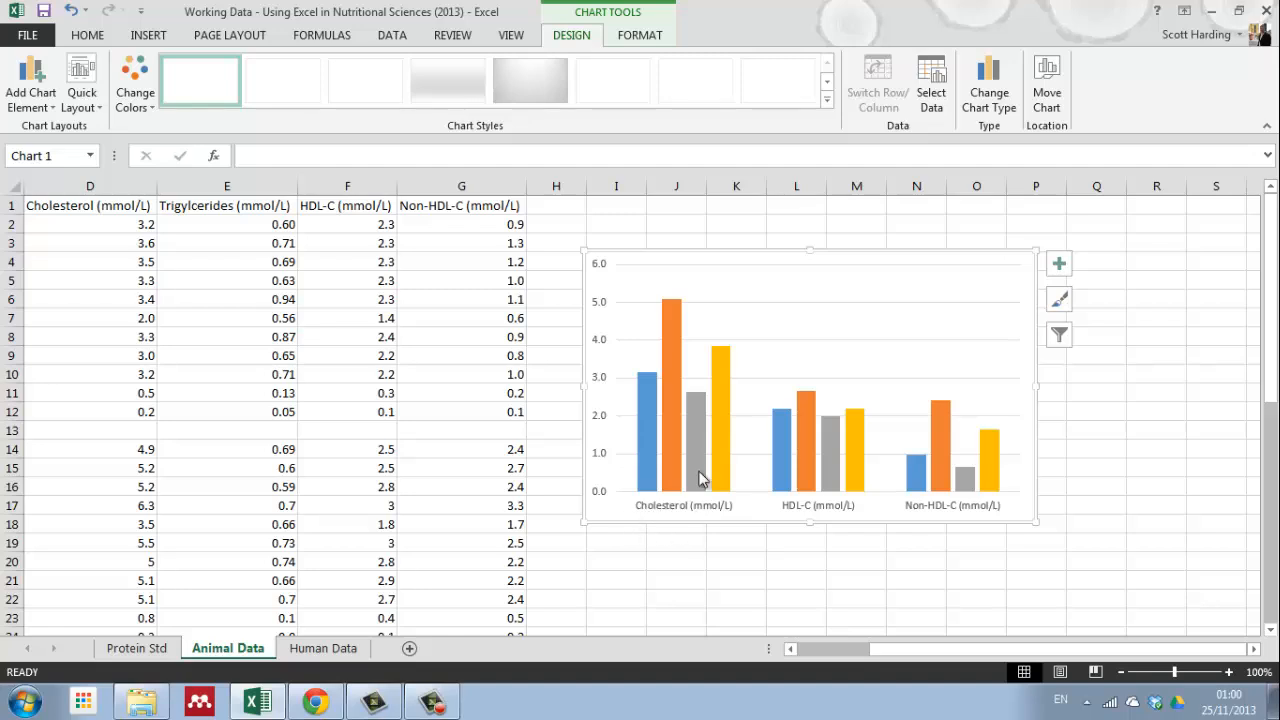
left_click(896, 341)
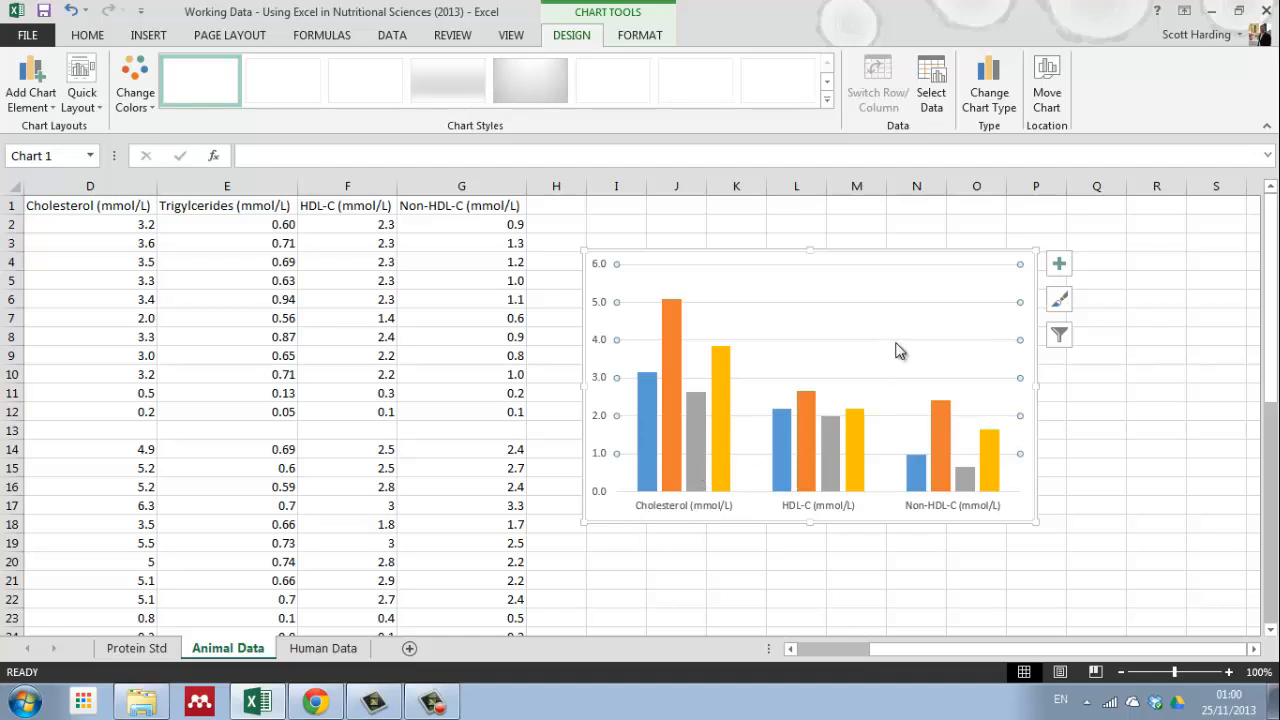
key("Delete")
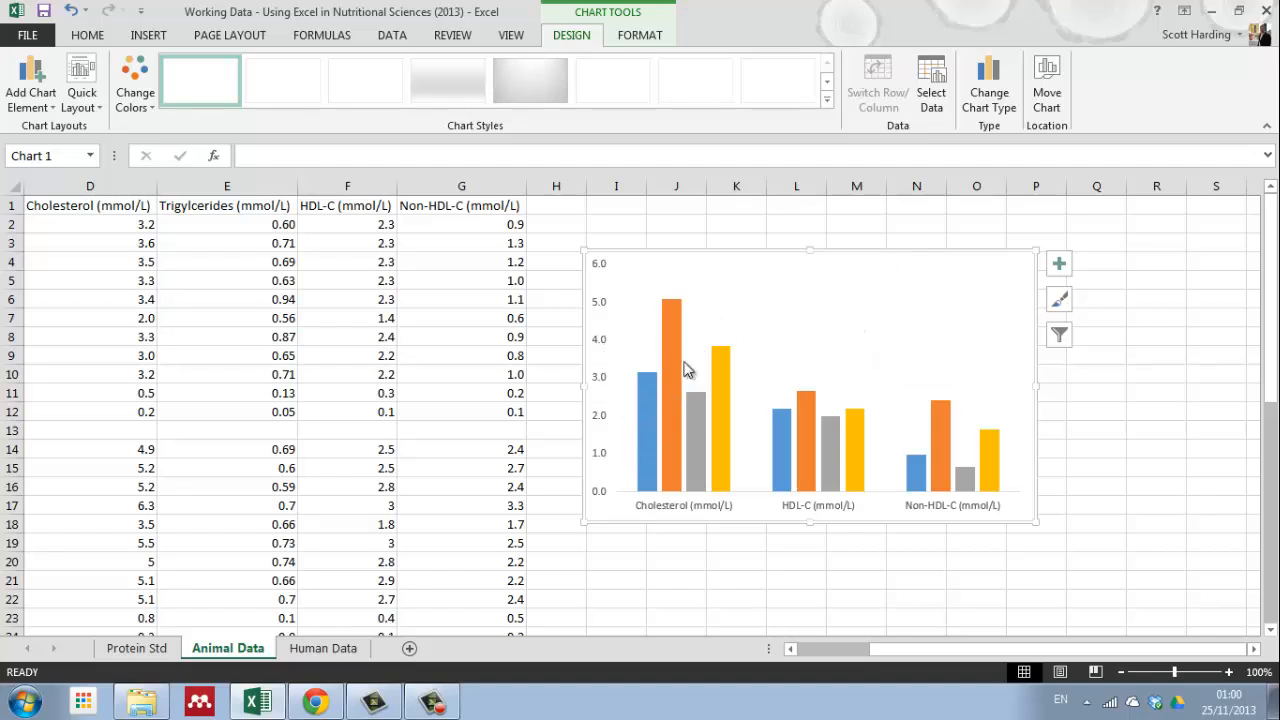
Step: Add axis titles to the chart and set the vertical axis title to "Concentration (mmol/L)"
left_click(1058, 263)
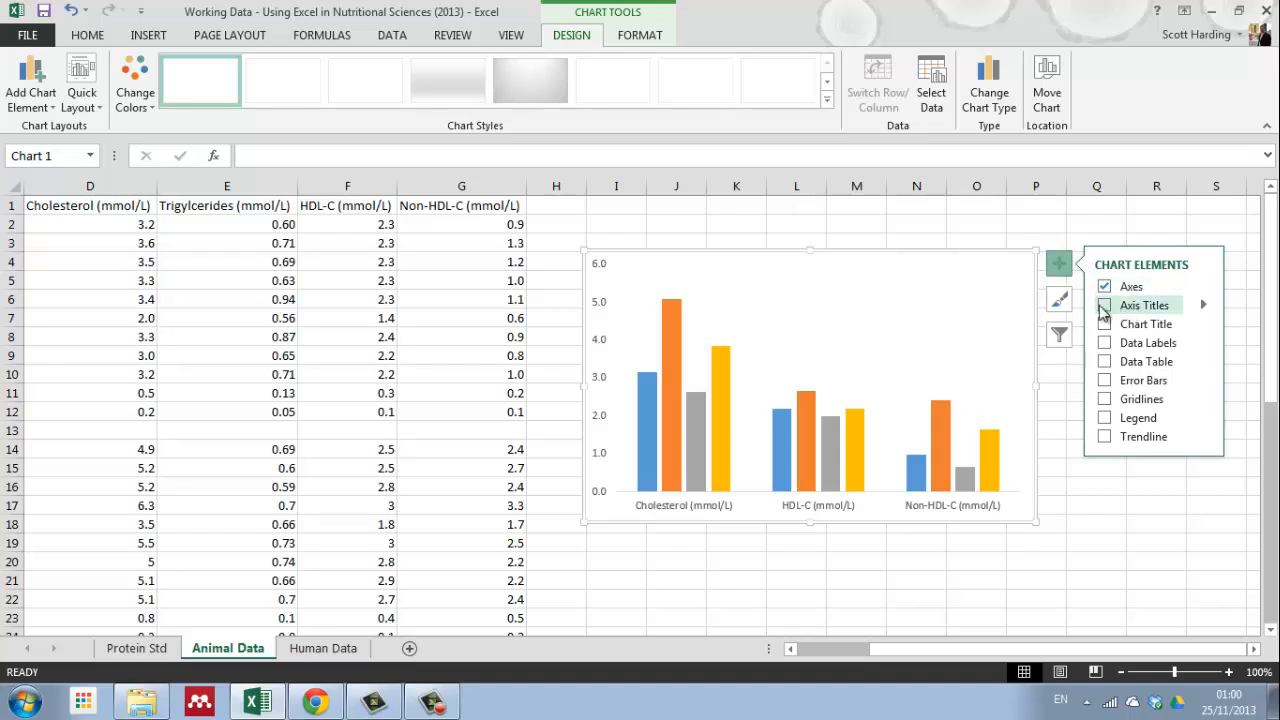
left_click(1104, 306)
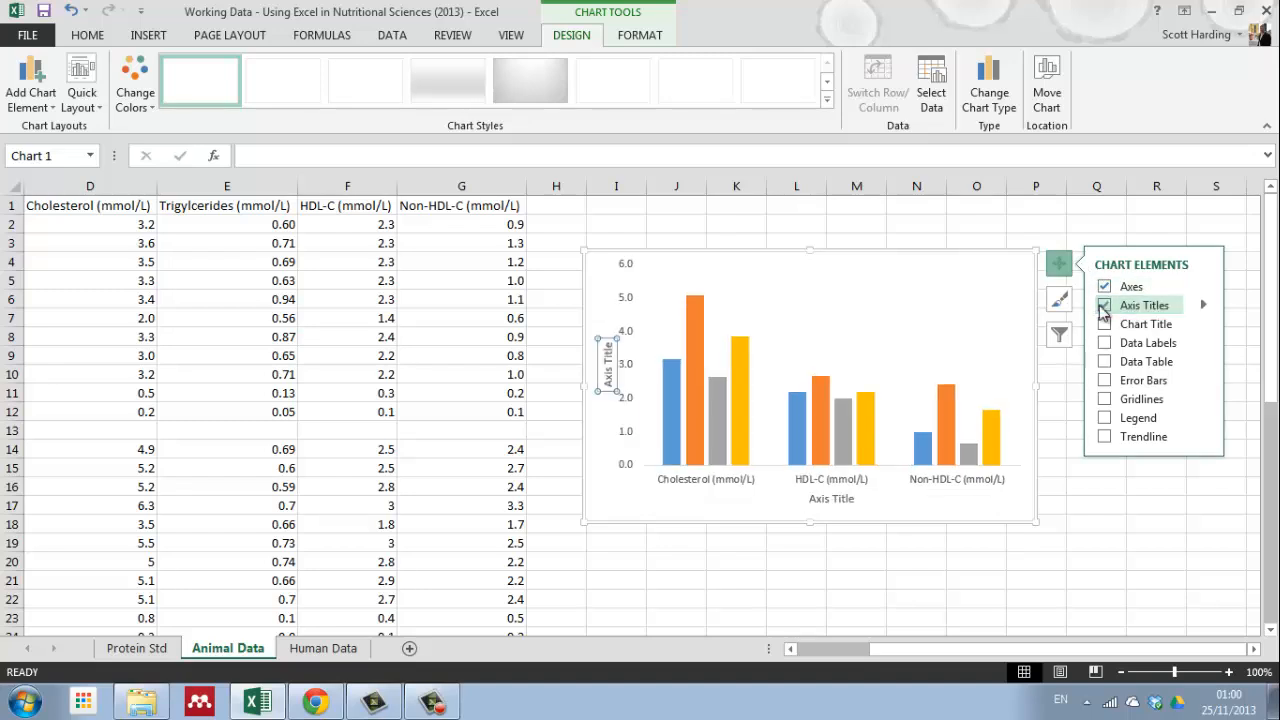
double_click(611, 386)
left_click(609, 386)
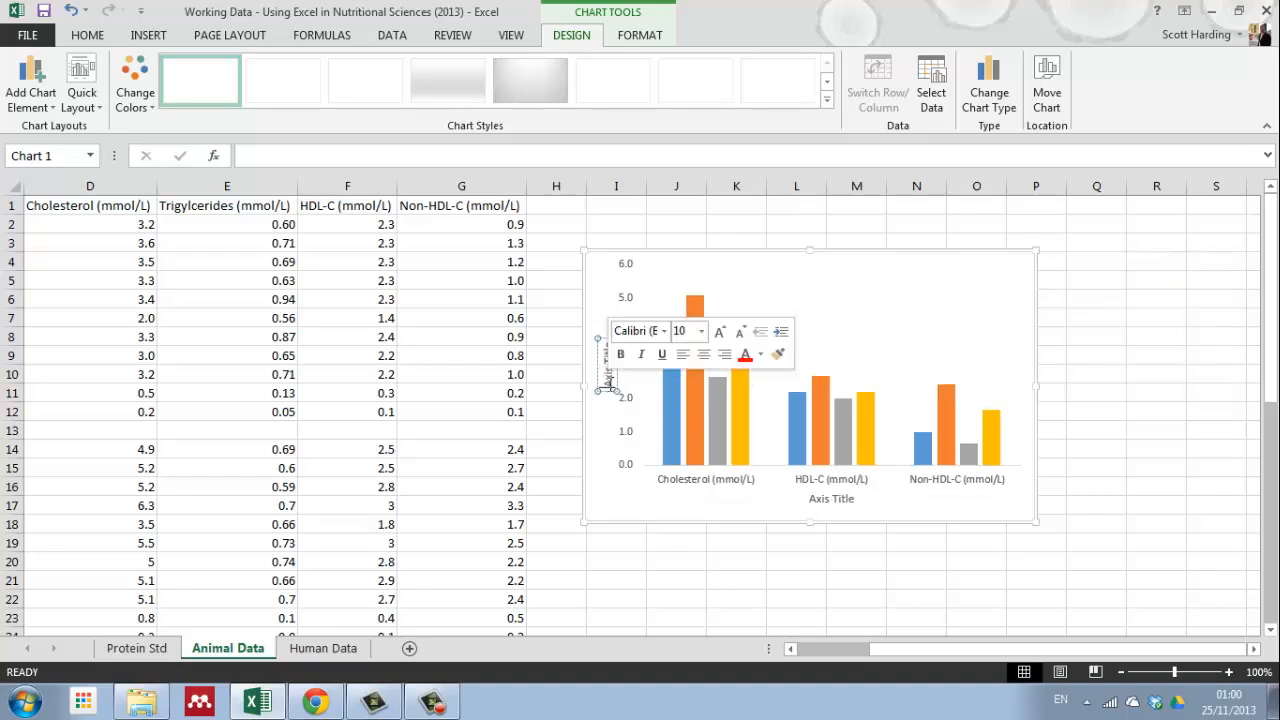
left_click_drag(609, 387, 611, 345)
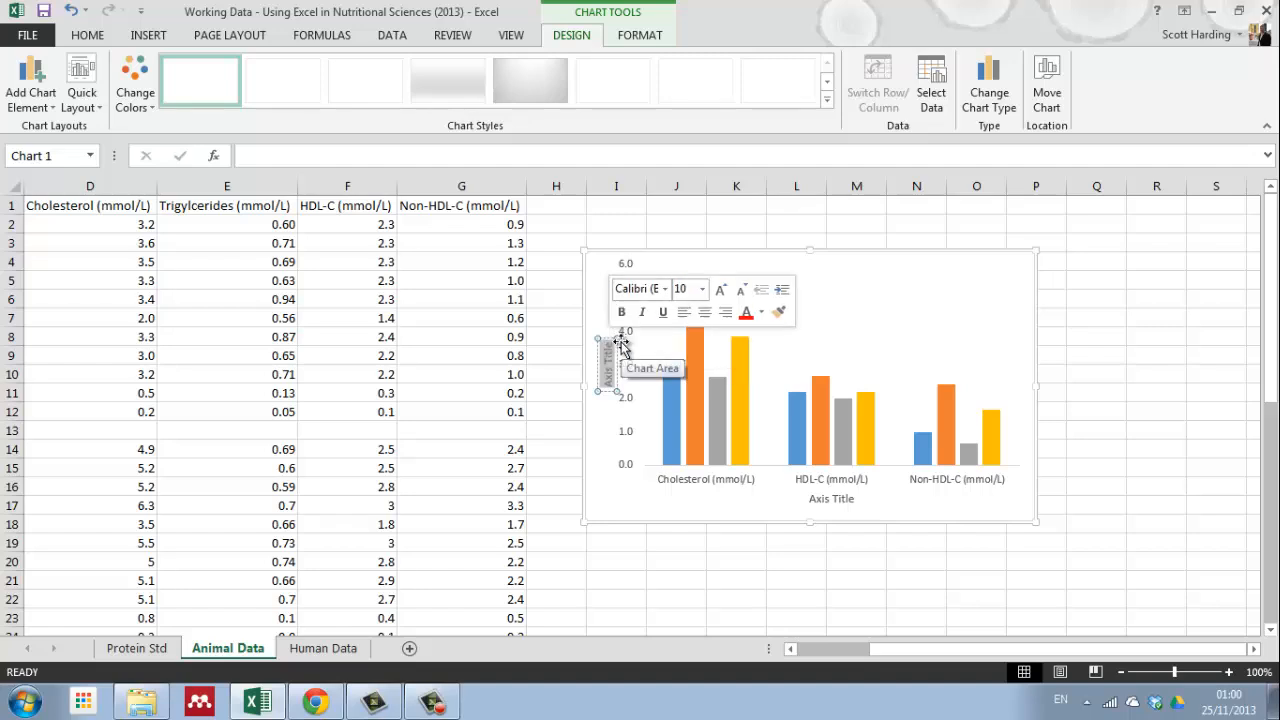
type("Concentration")
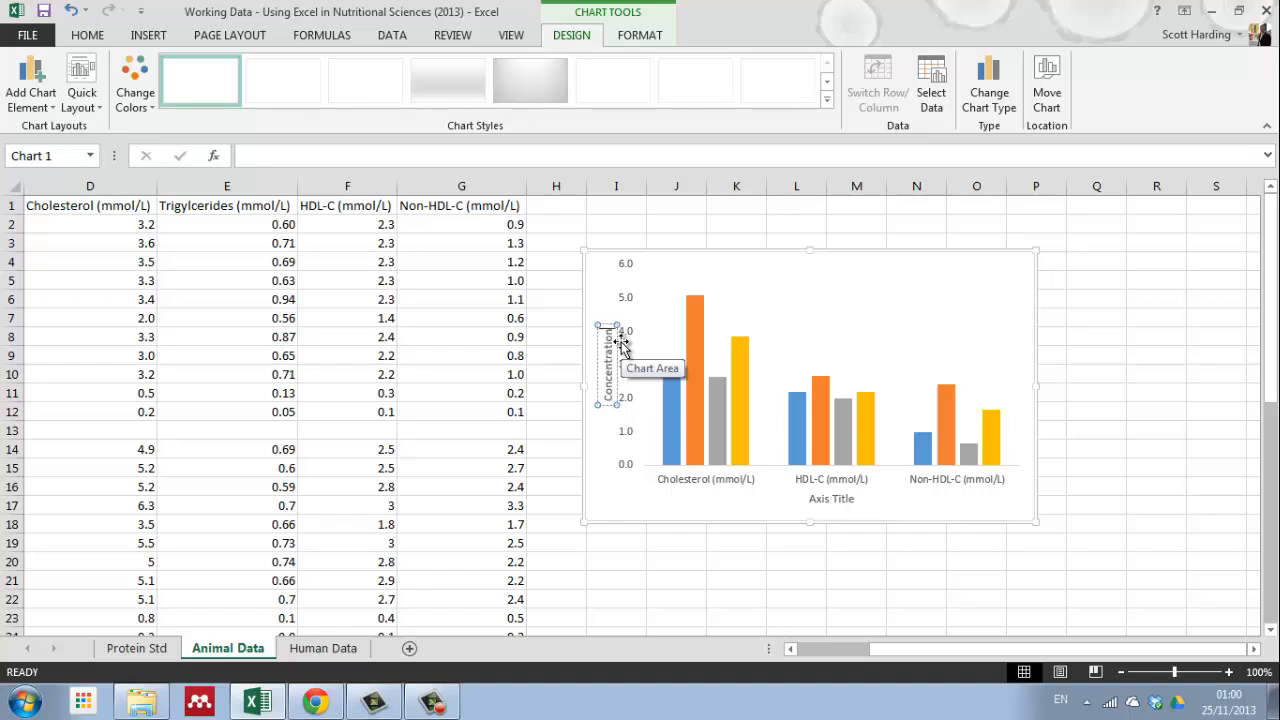
type("(m")
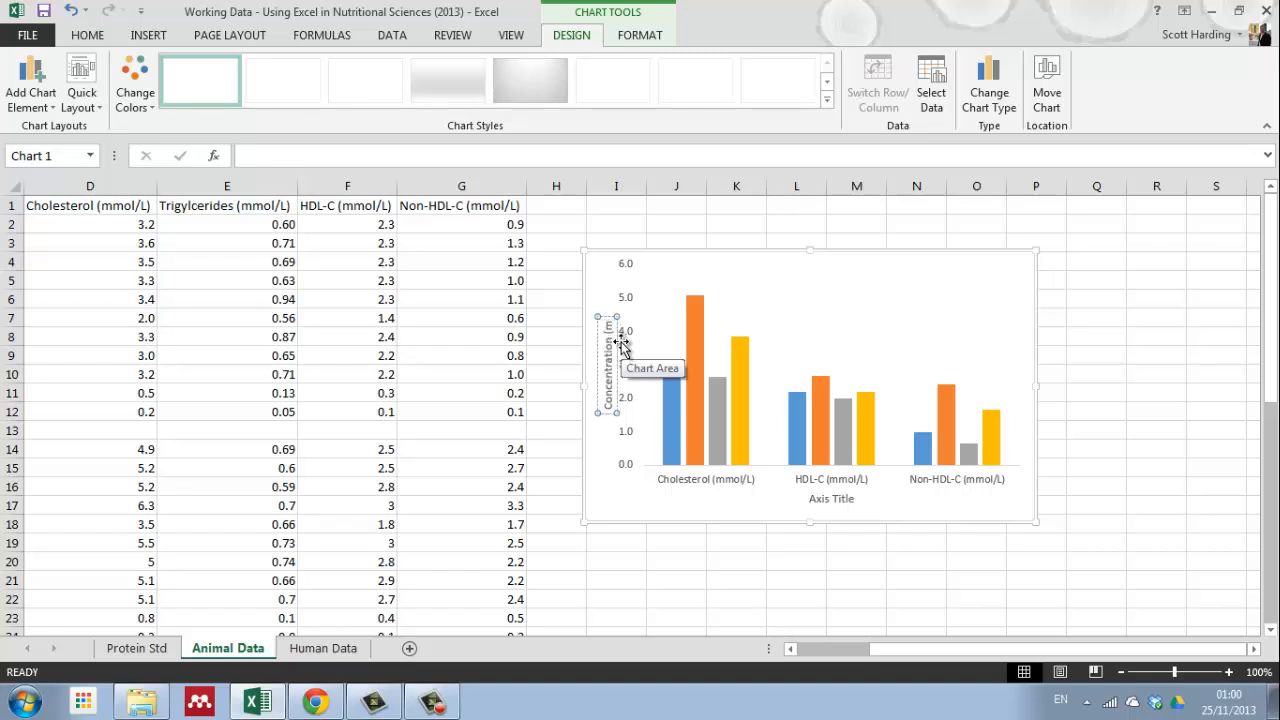
type("mol/L)")
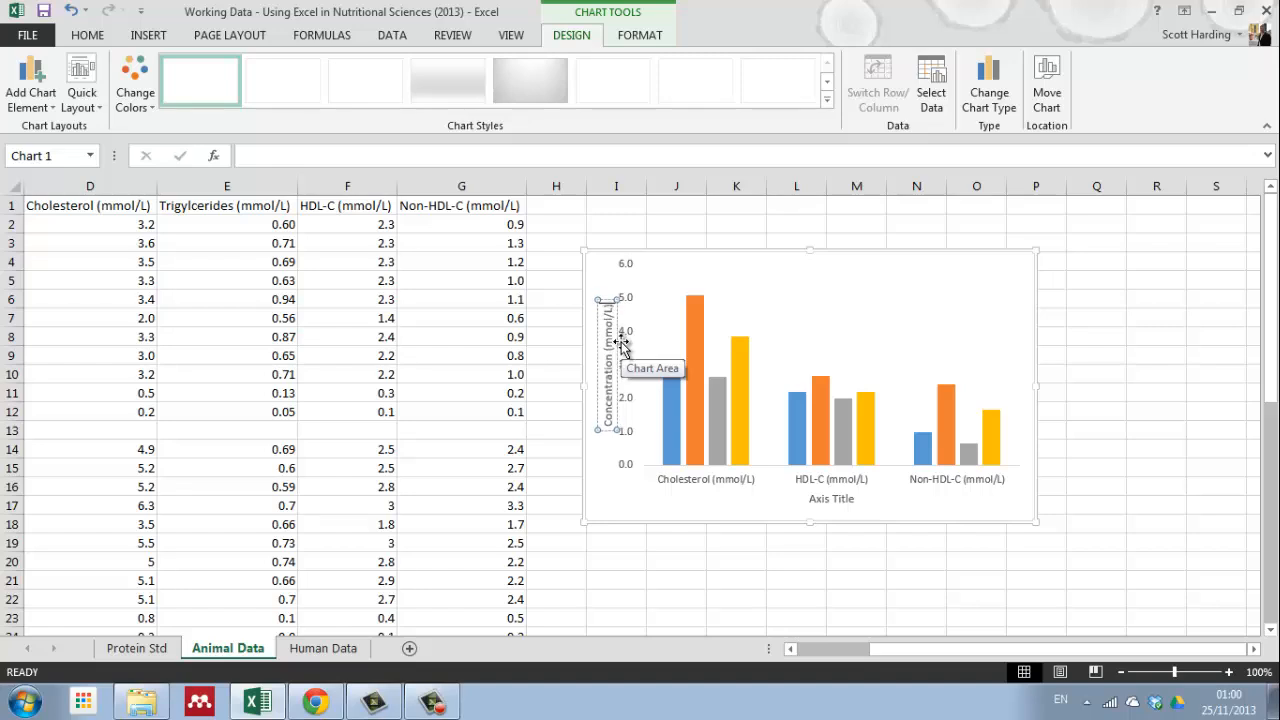
Step: Delete the placeholder title of the chart's horizontal axis
left_click(828, 503)
left_click(812, 499)
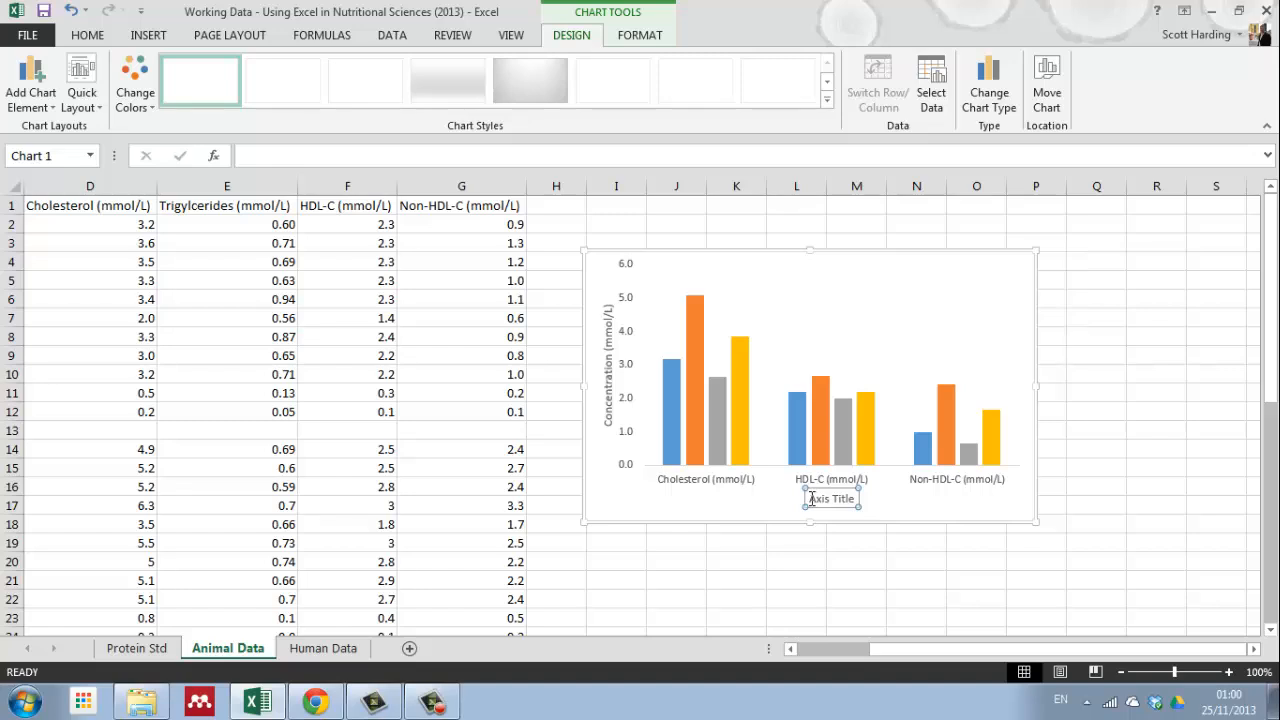
left_click(831, 506)
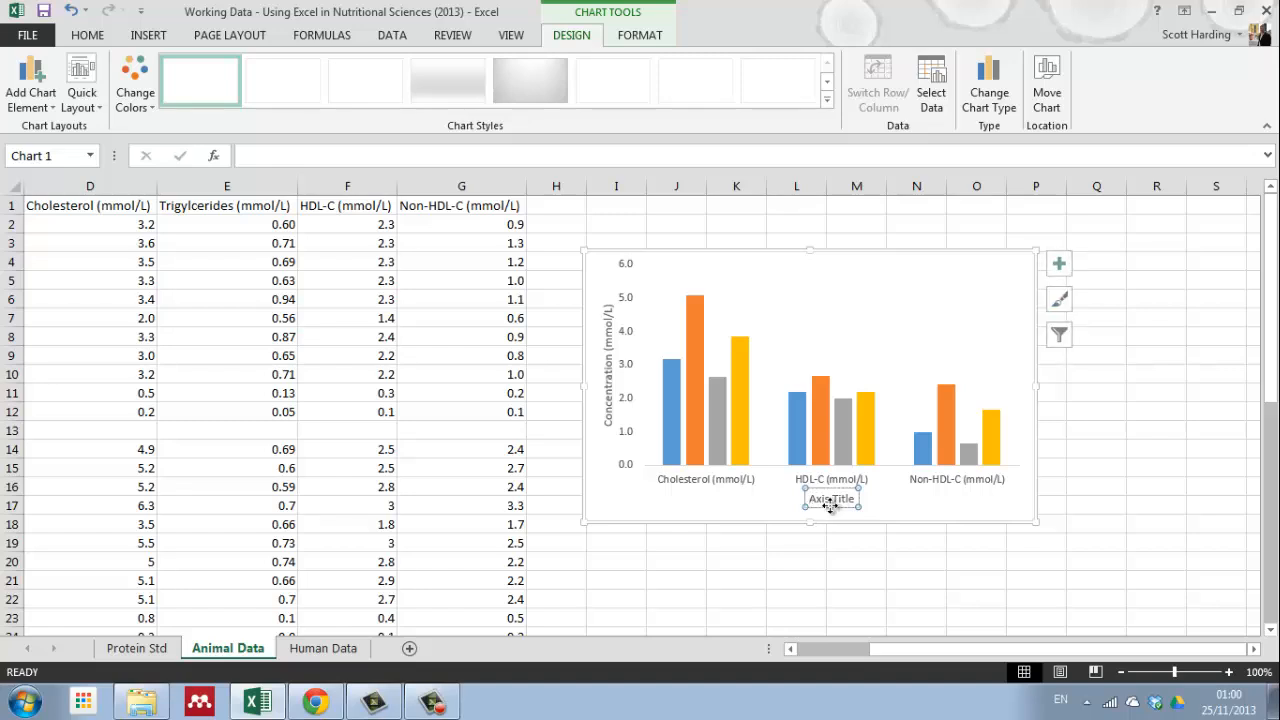
key("Delete")
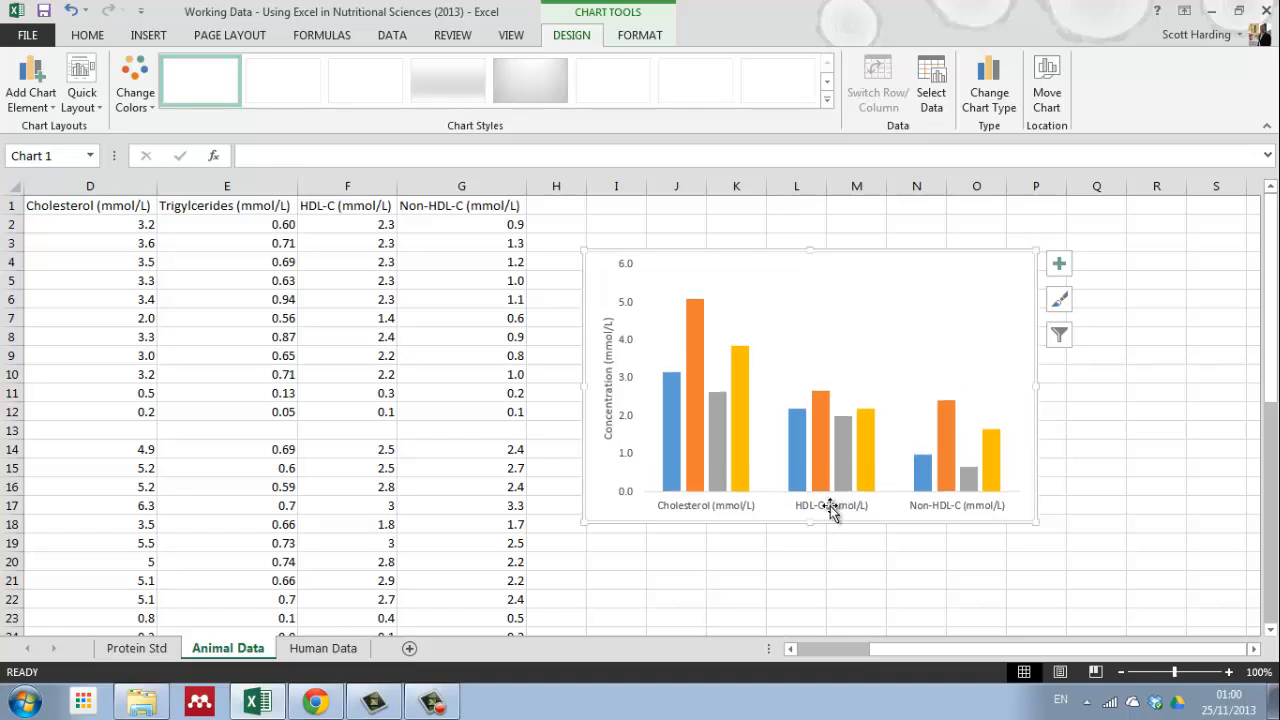
Step: Give the chart's vertical value axis a solid line and close the axis formatting options
left_click(631, 382)
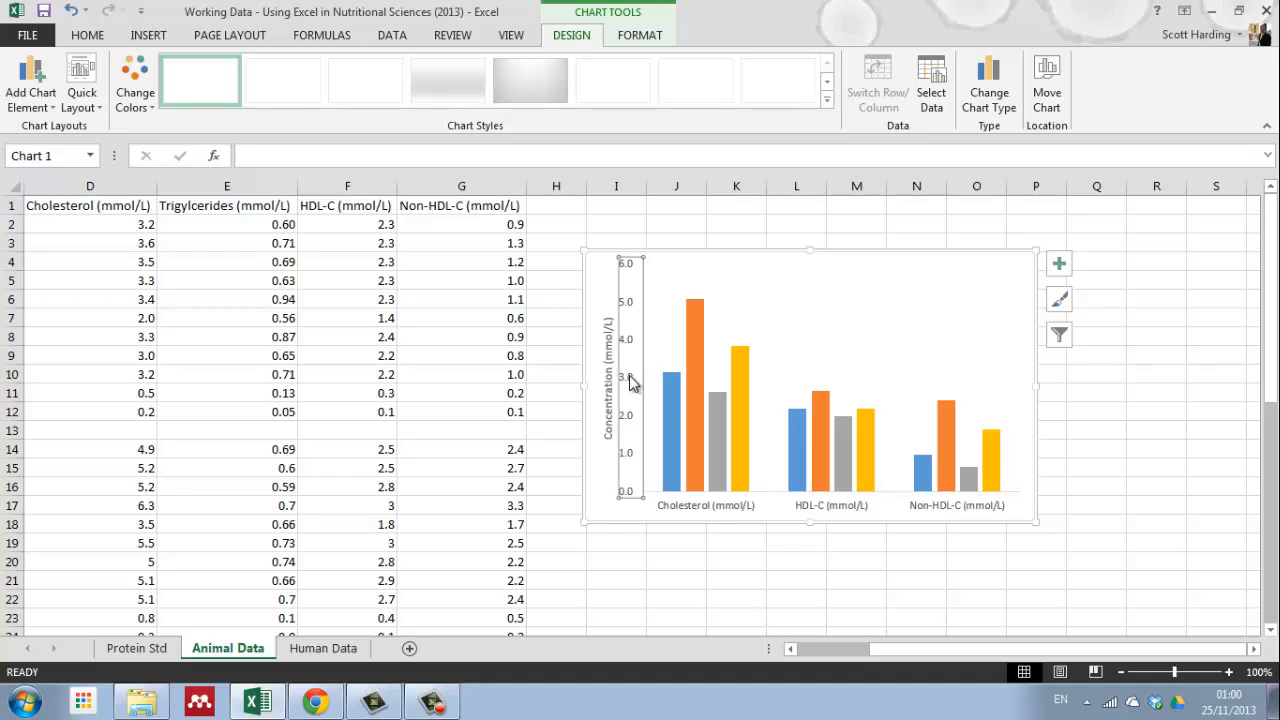
left_click(1059, 268)
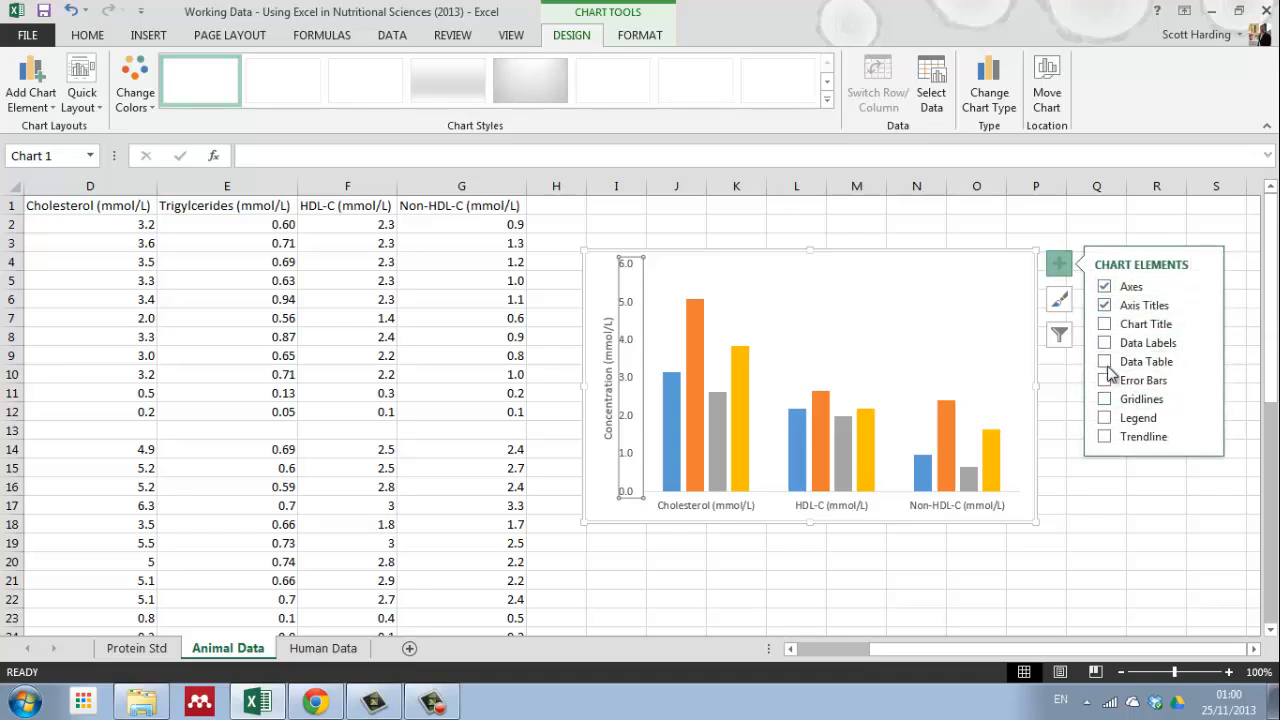
left_click(1205, 288)
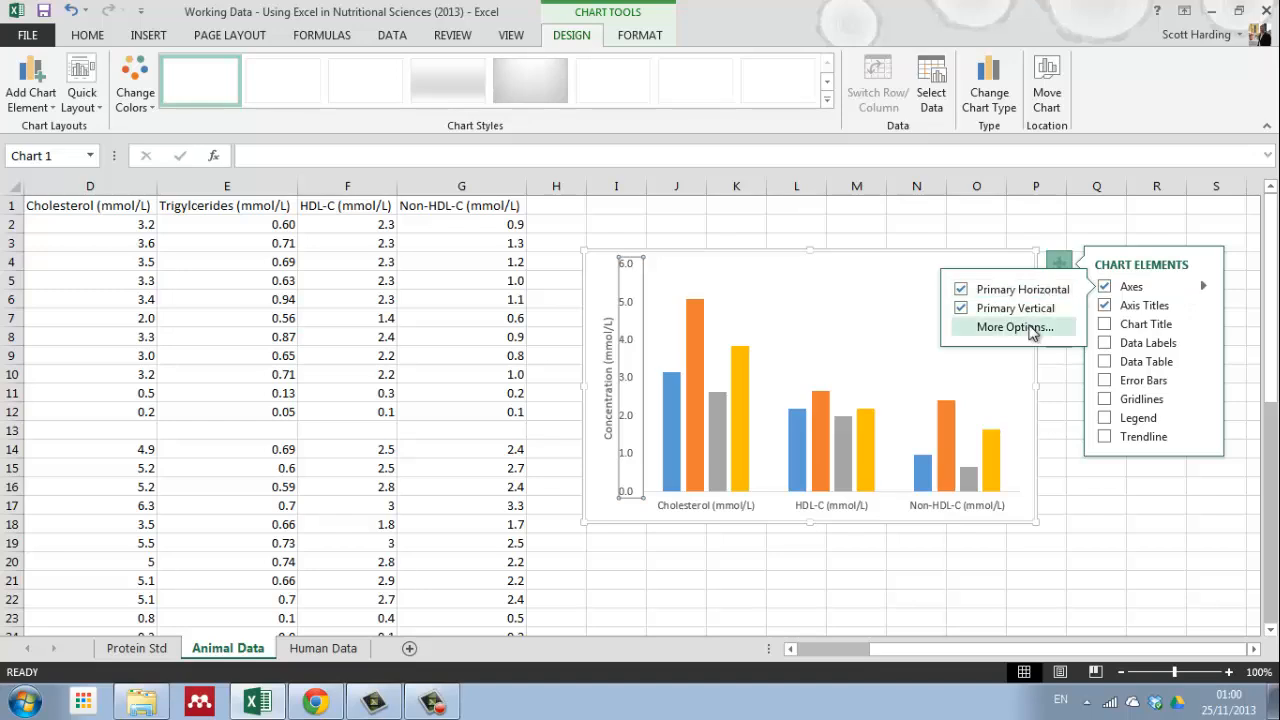
left_click(1022, 331)
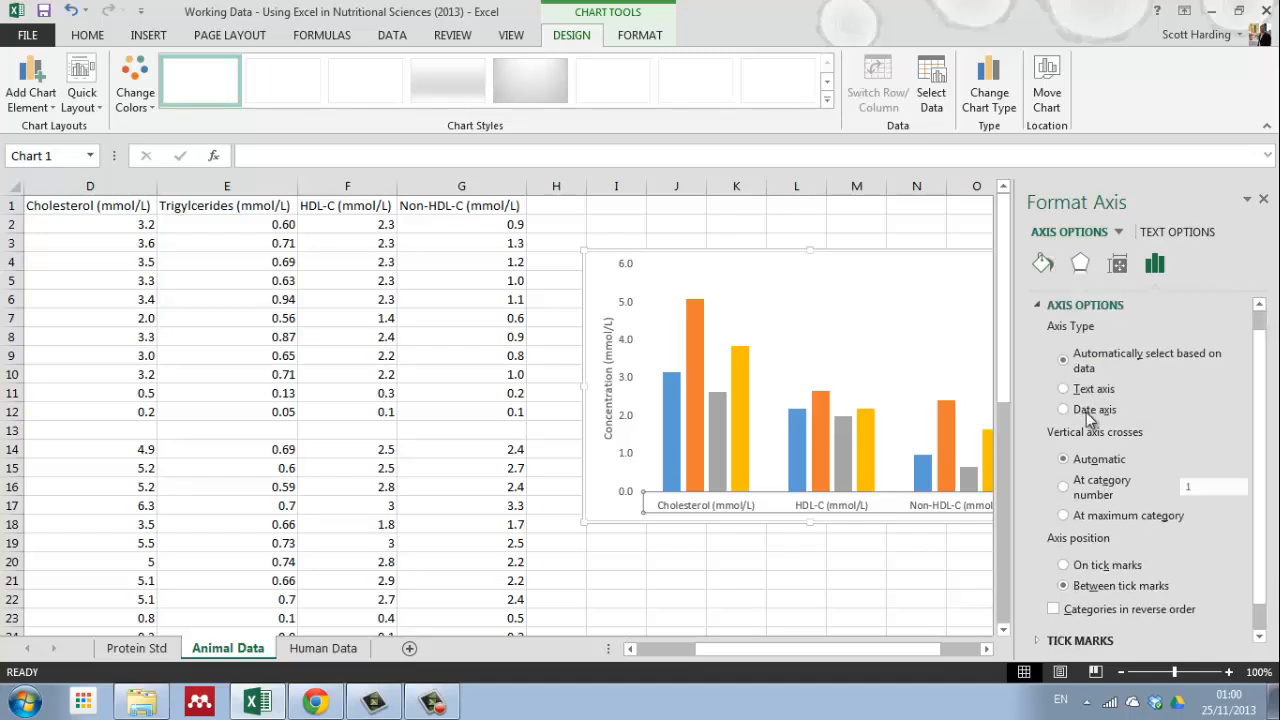
left_click(1043, 265)
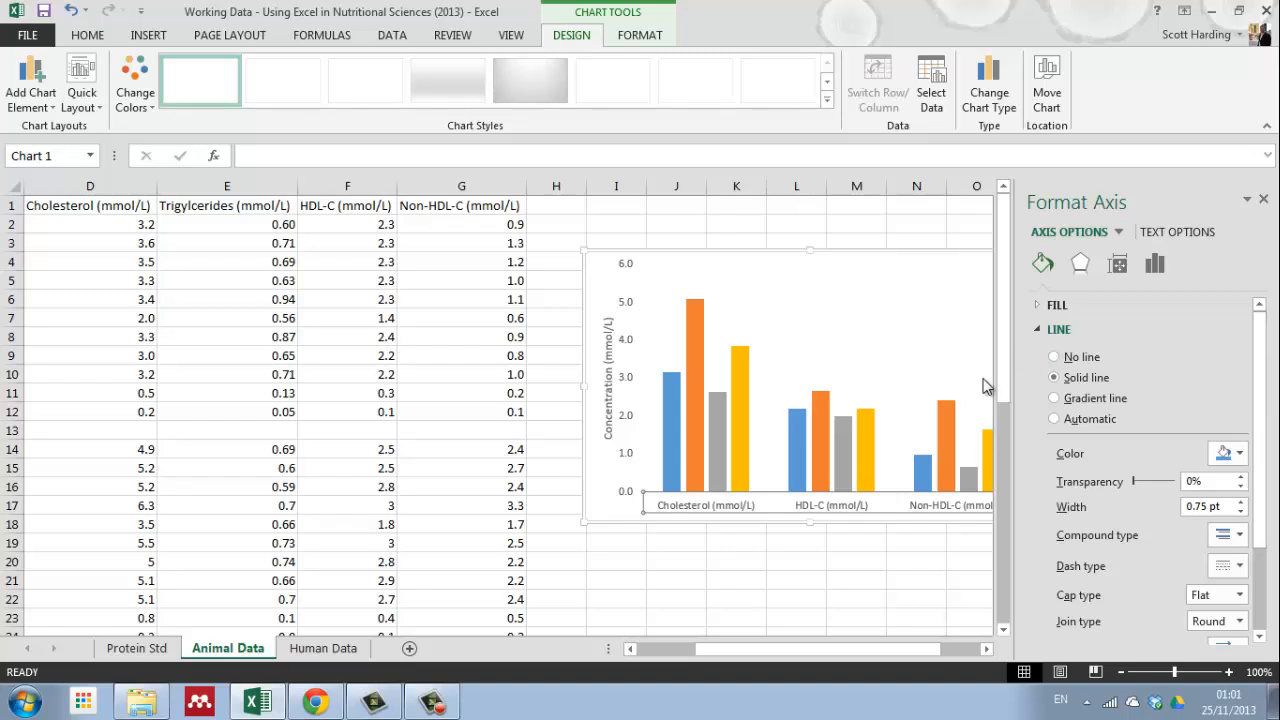
left_click(1119, 233)
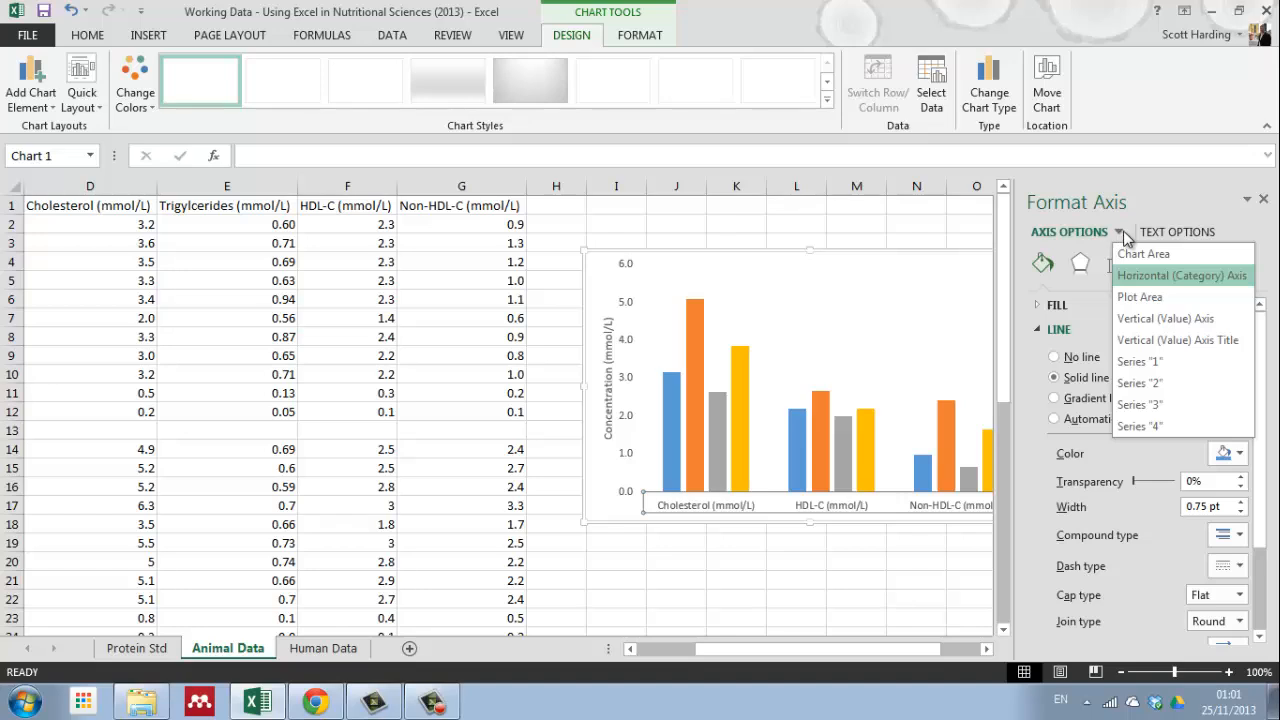
left_click(1155, 320)
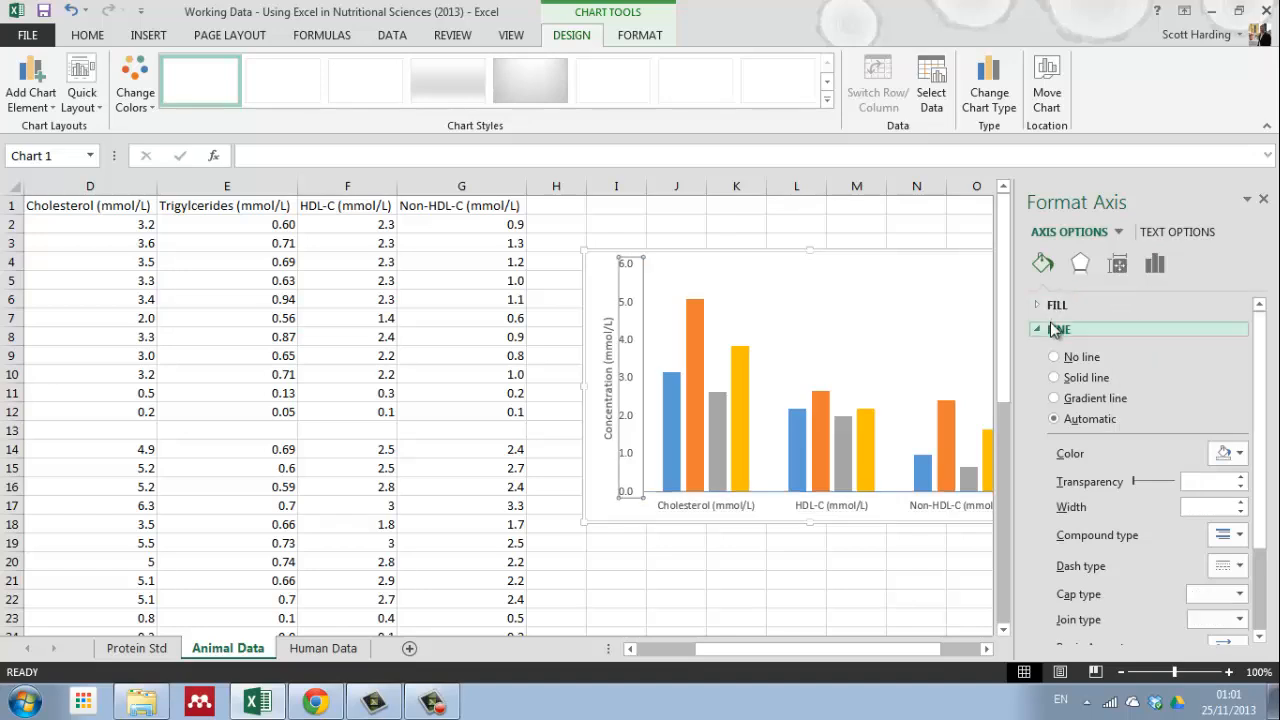
left_click(1055, 378)
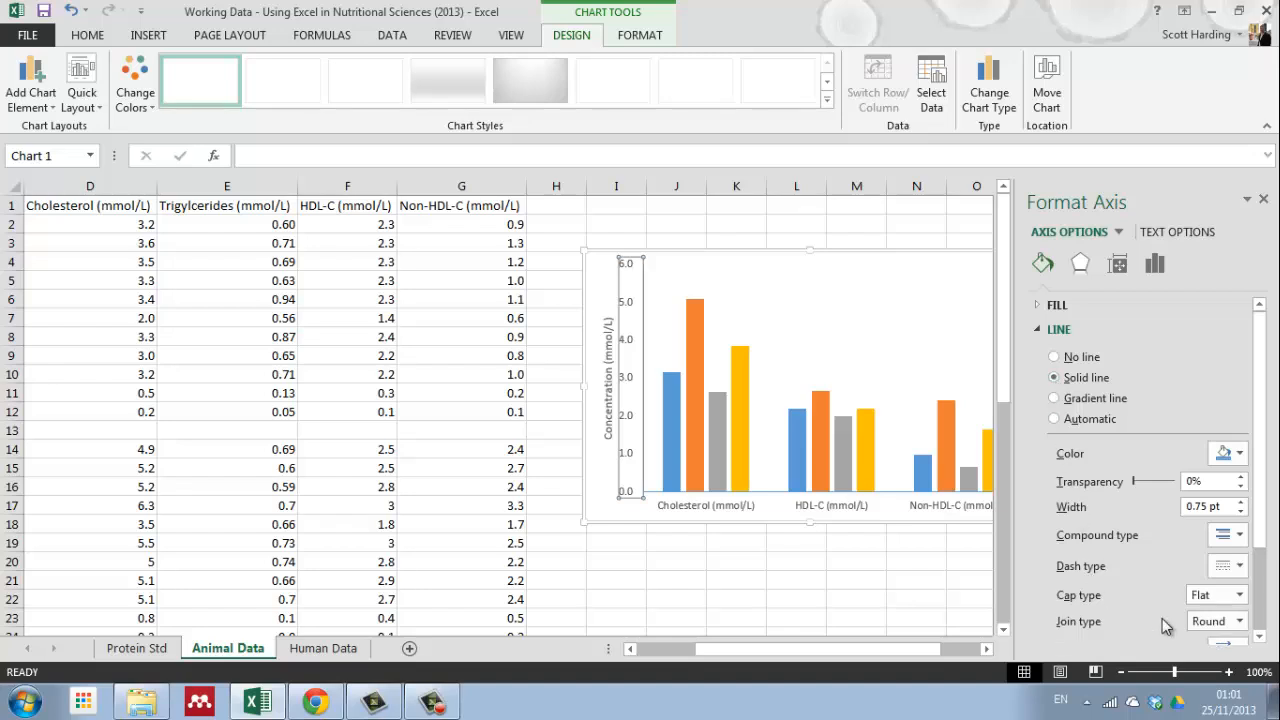
left_click(1264, 202)
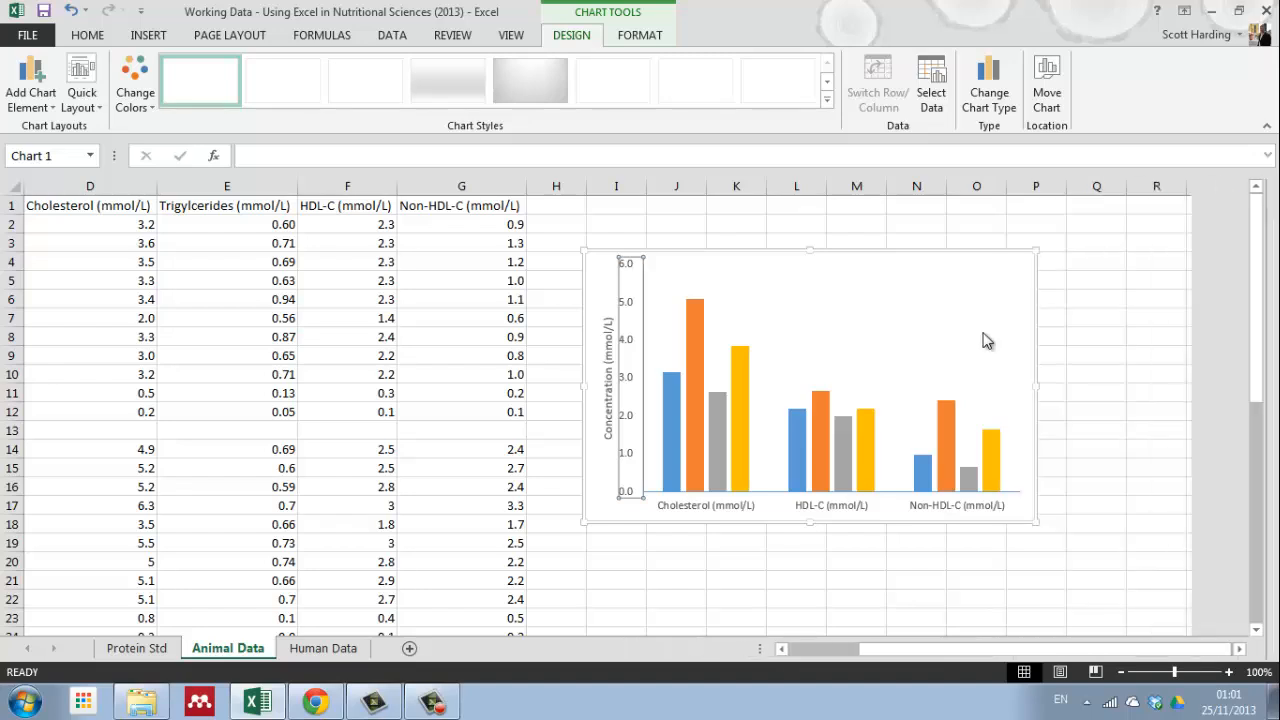
left_click(796, 561)
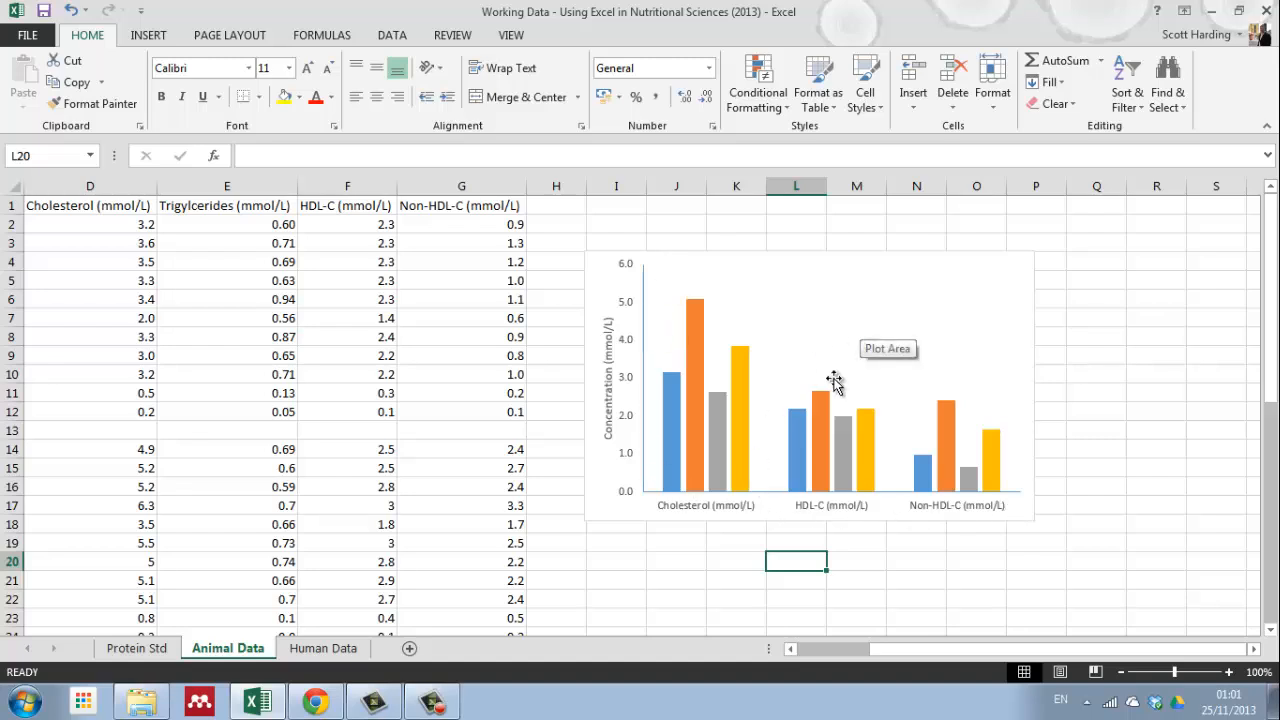
mouse_move(814, 448)
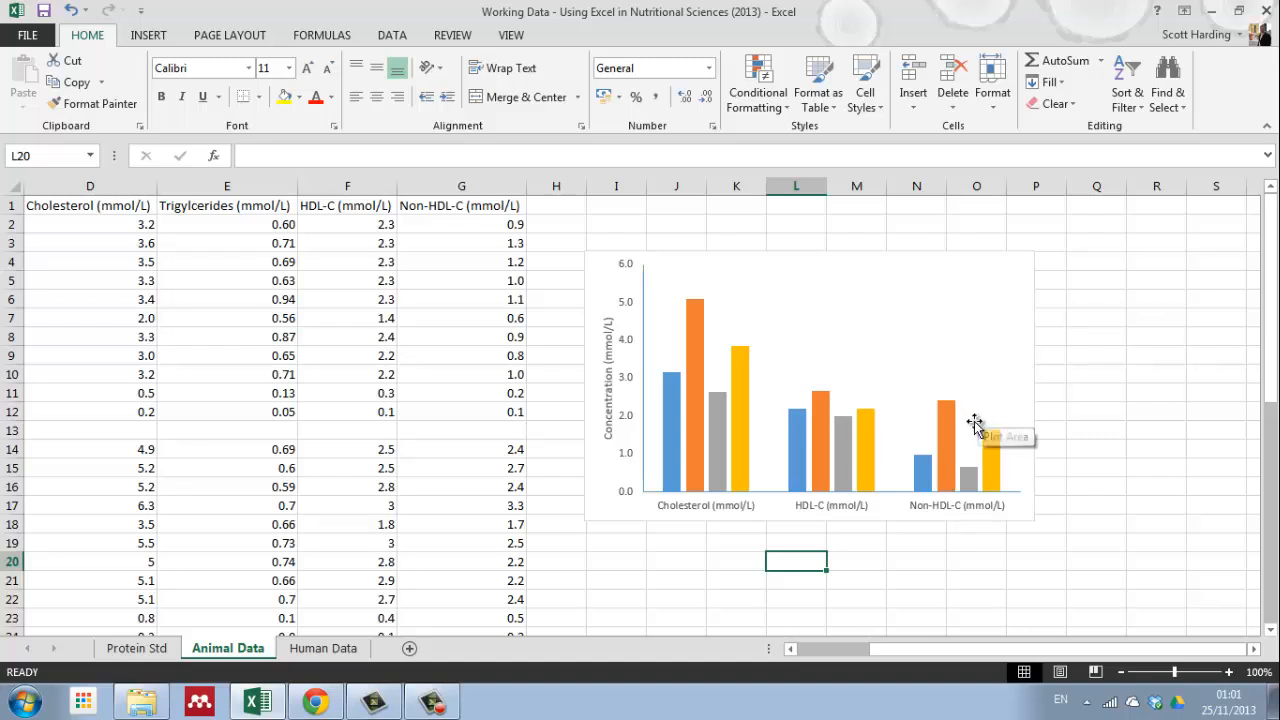
mouse_move(669, 425)
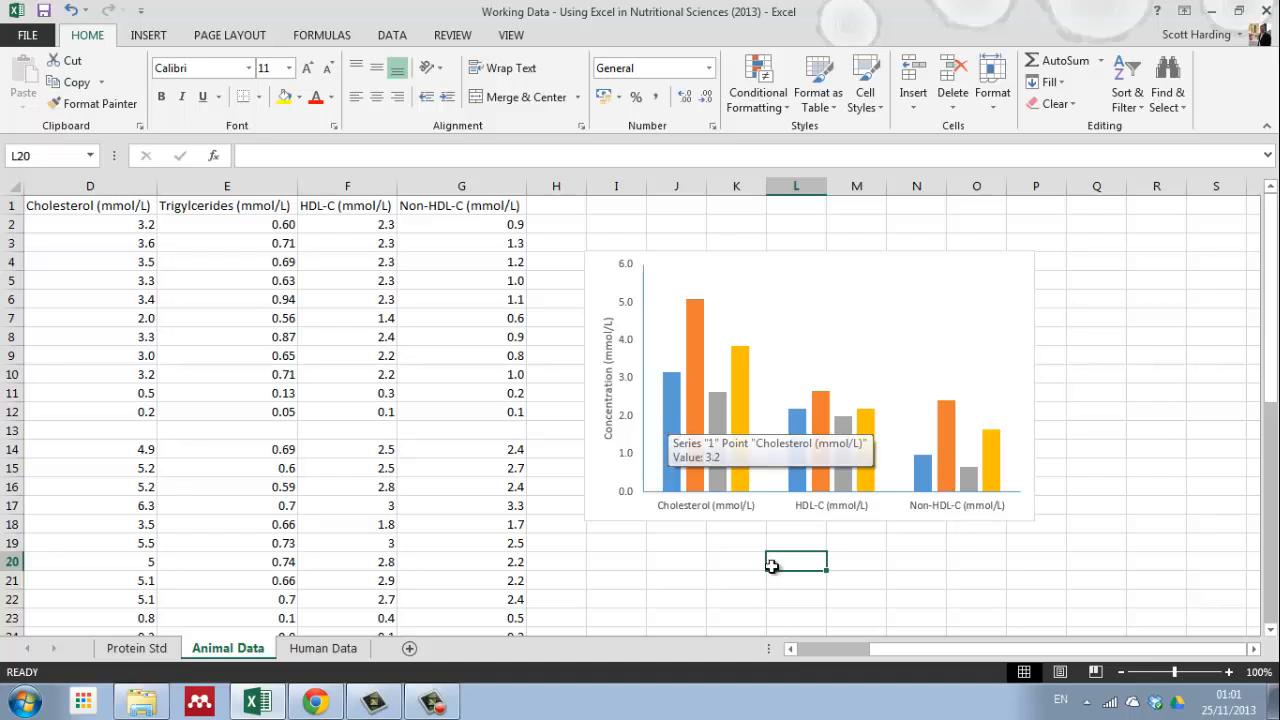
left_click_drag(845, 649, 810, 655)
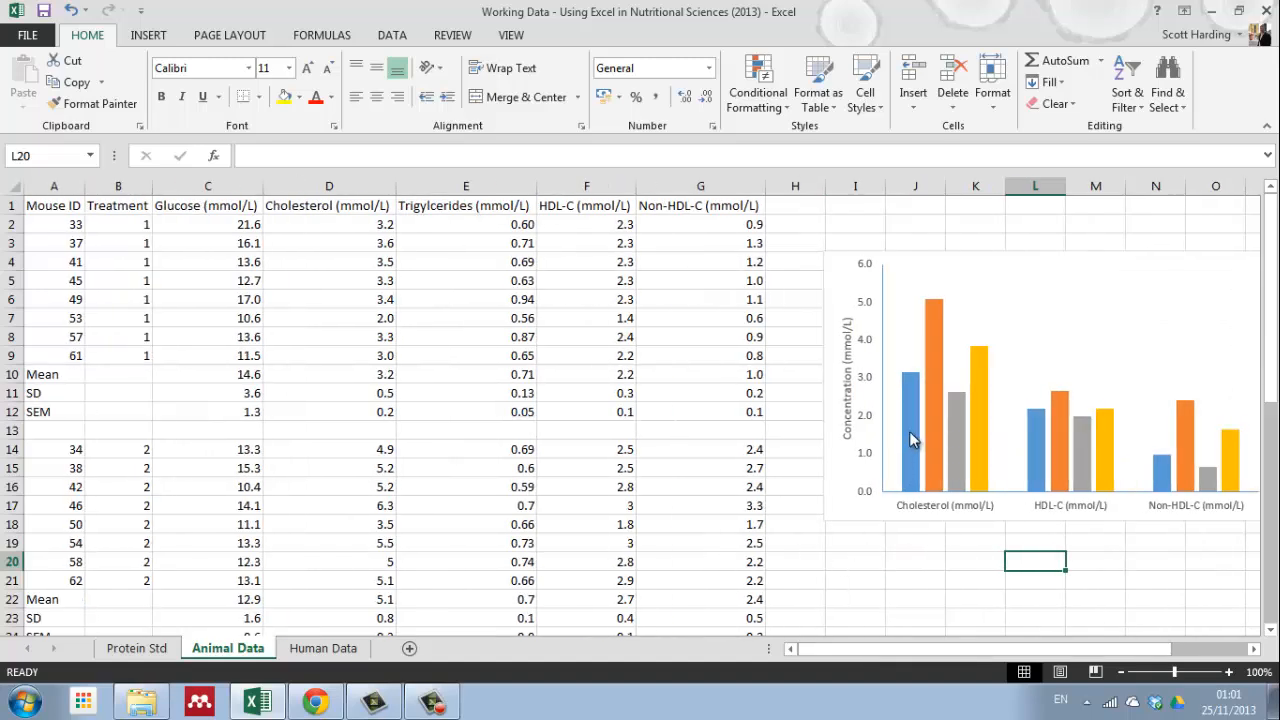
mouse_move(910, 406)
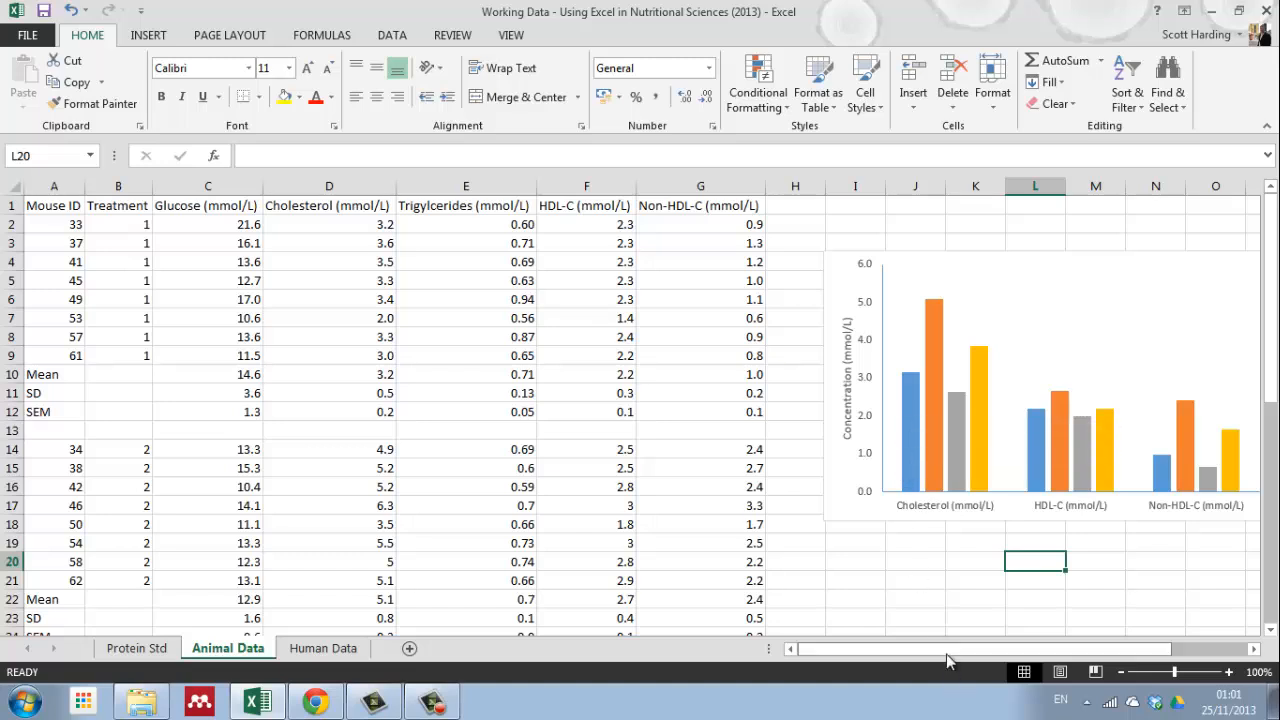
mouse_move(946, 654)
left_mouse_down()
mouse_move(989, 650)
mouse_move(927, 654)
left_mouse_up()
left_click_drag(1020, 650, 1066, 650)
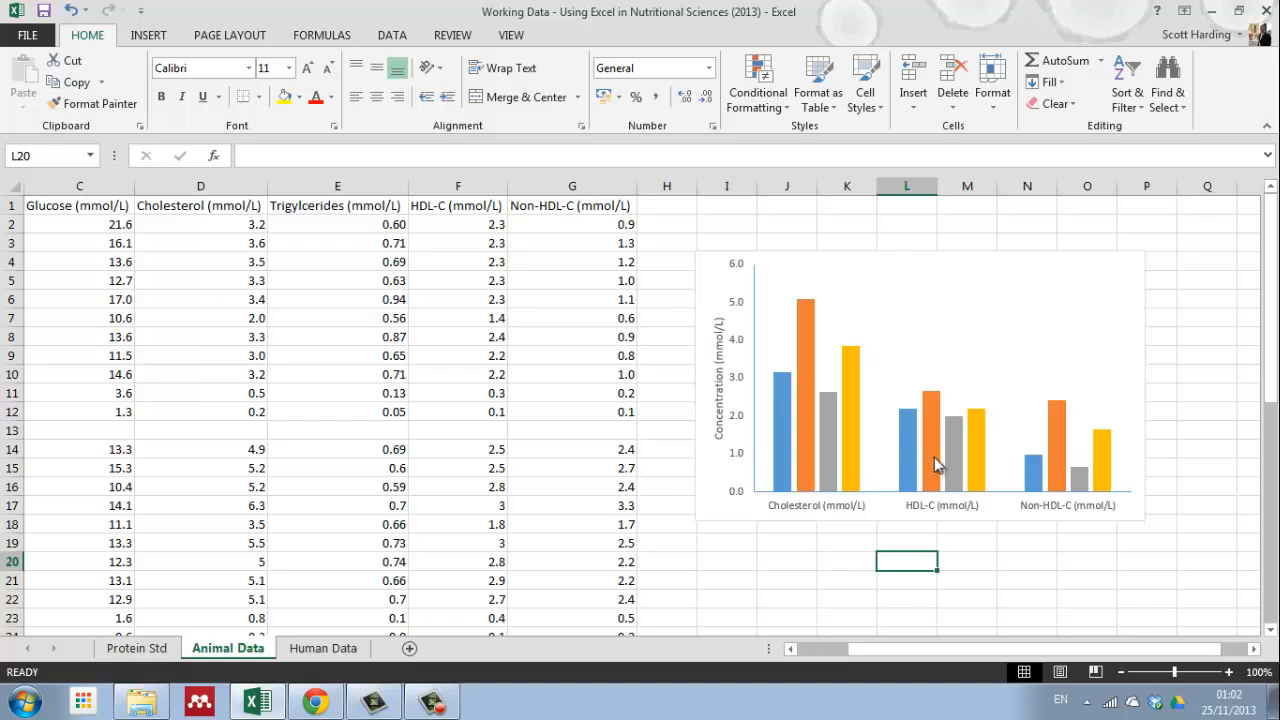
Step: Add error bars to the blue treatment 1 series and set their direction to Plus
left_click(772, 412)
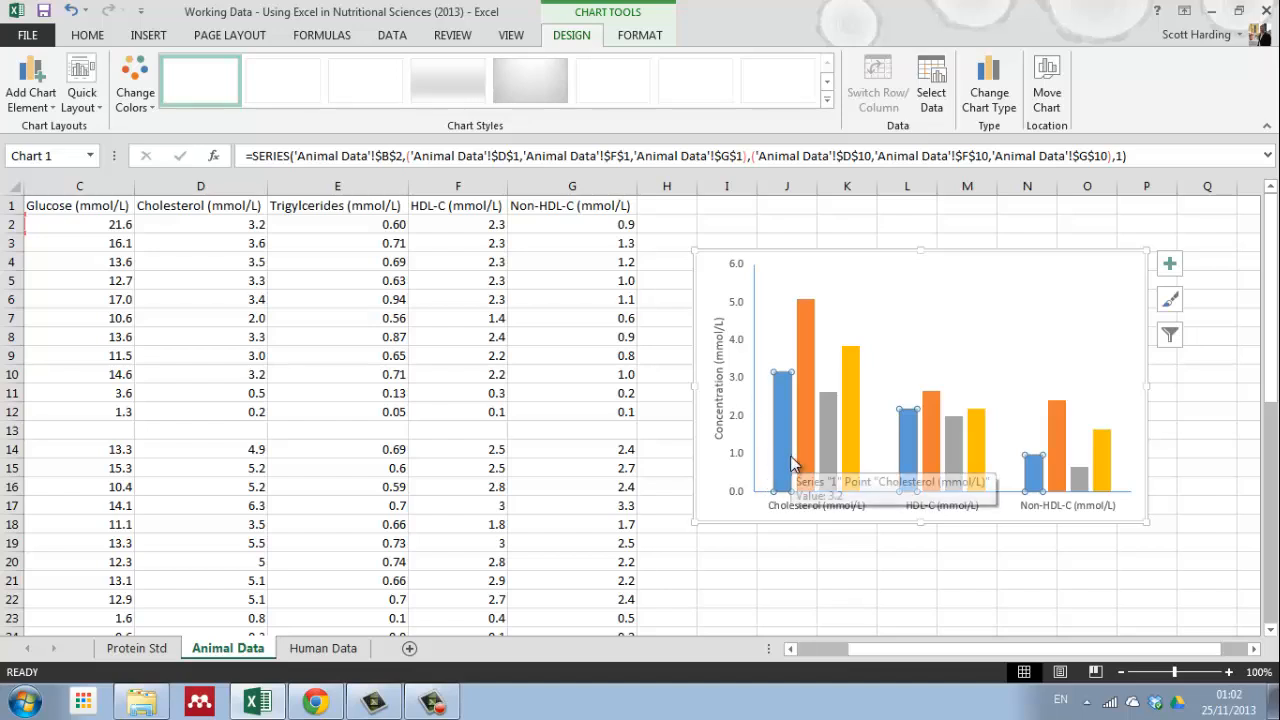
left_click(1170, 266)
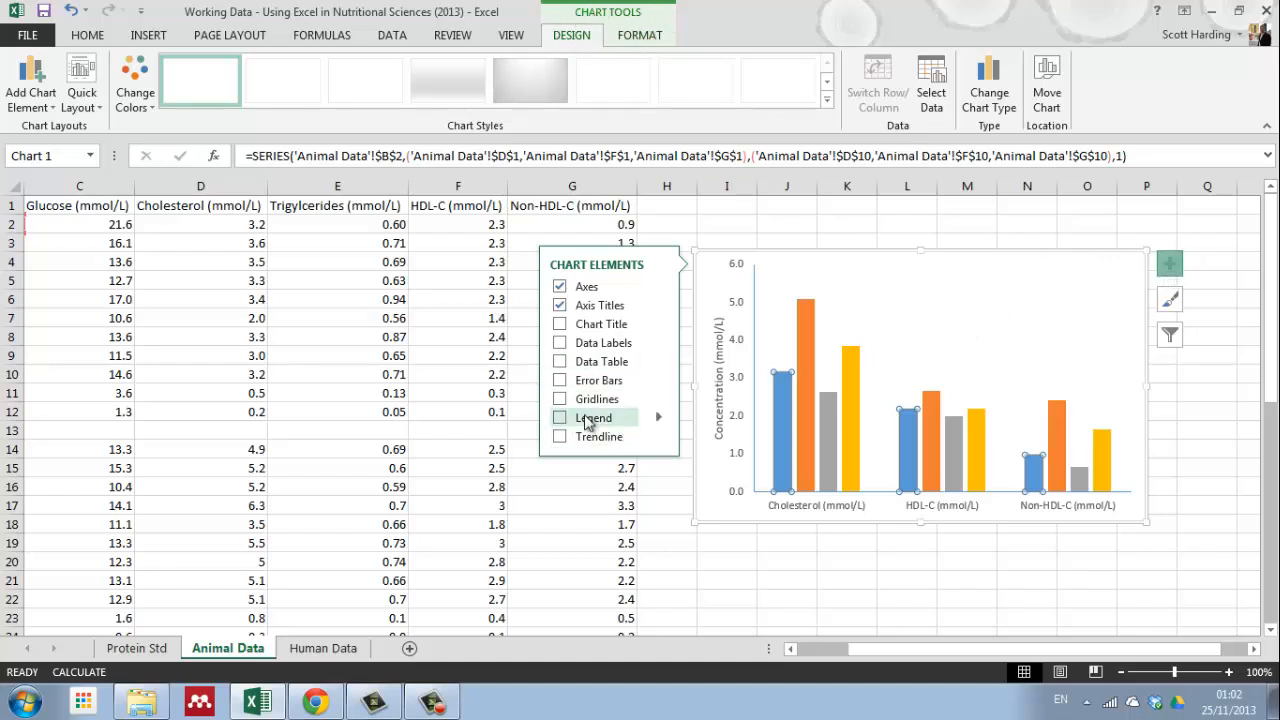
left_click(560, 381)
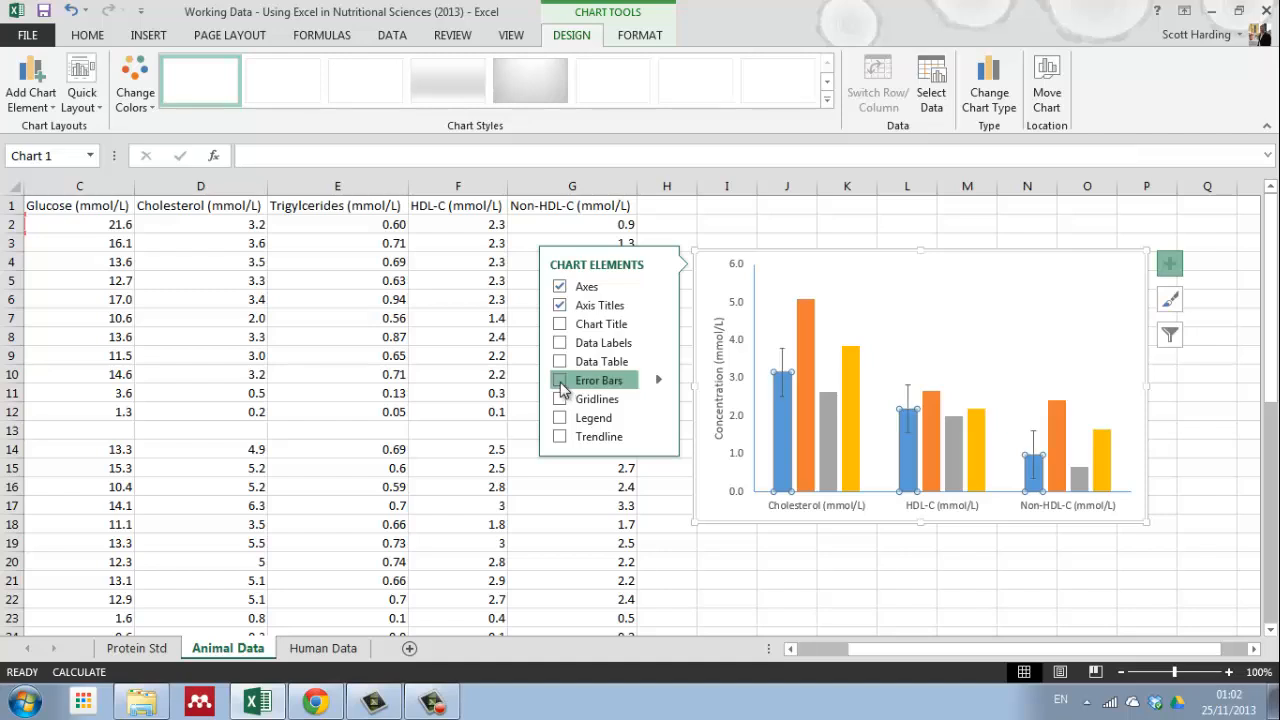
left_click(663, 383)
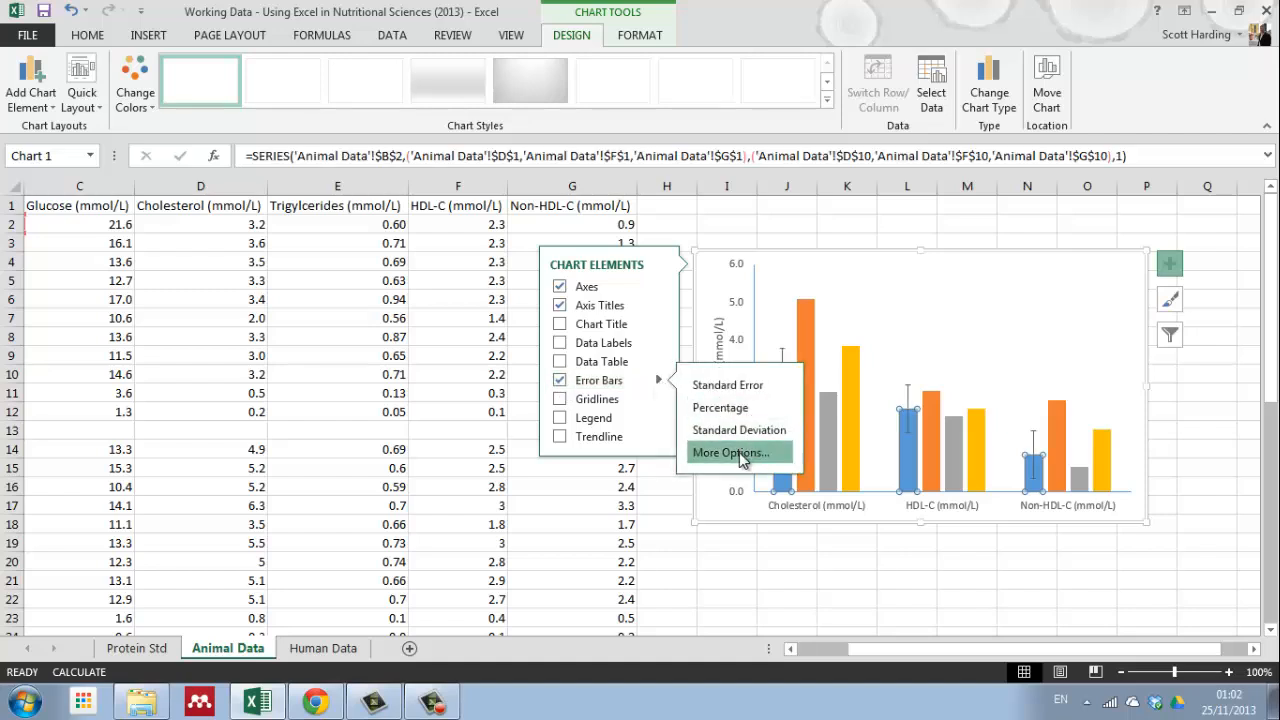
left_click(708, 455)
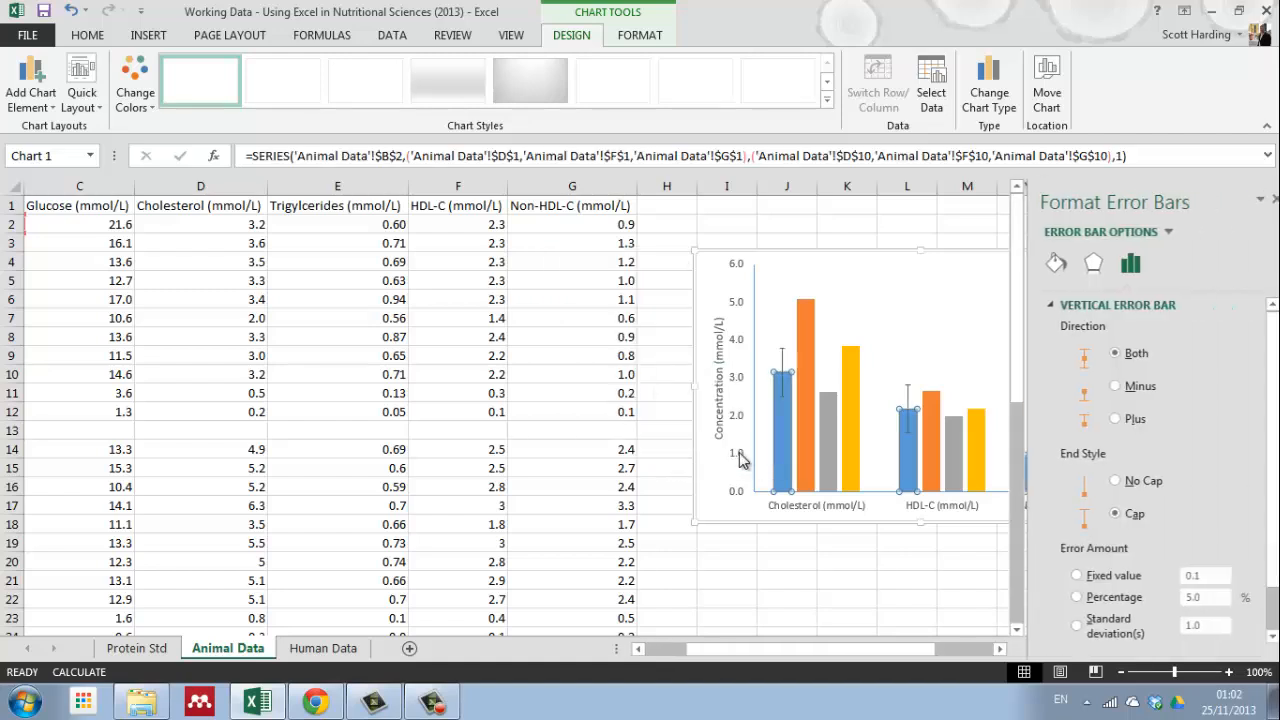
left_click(1108, 420)
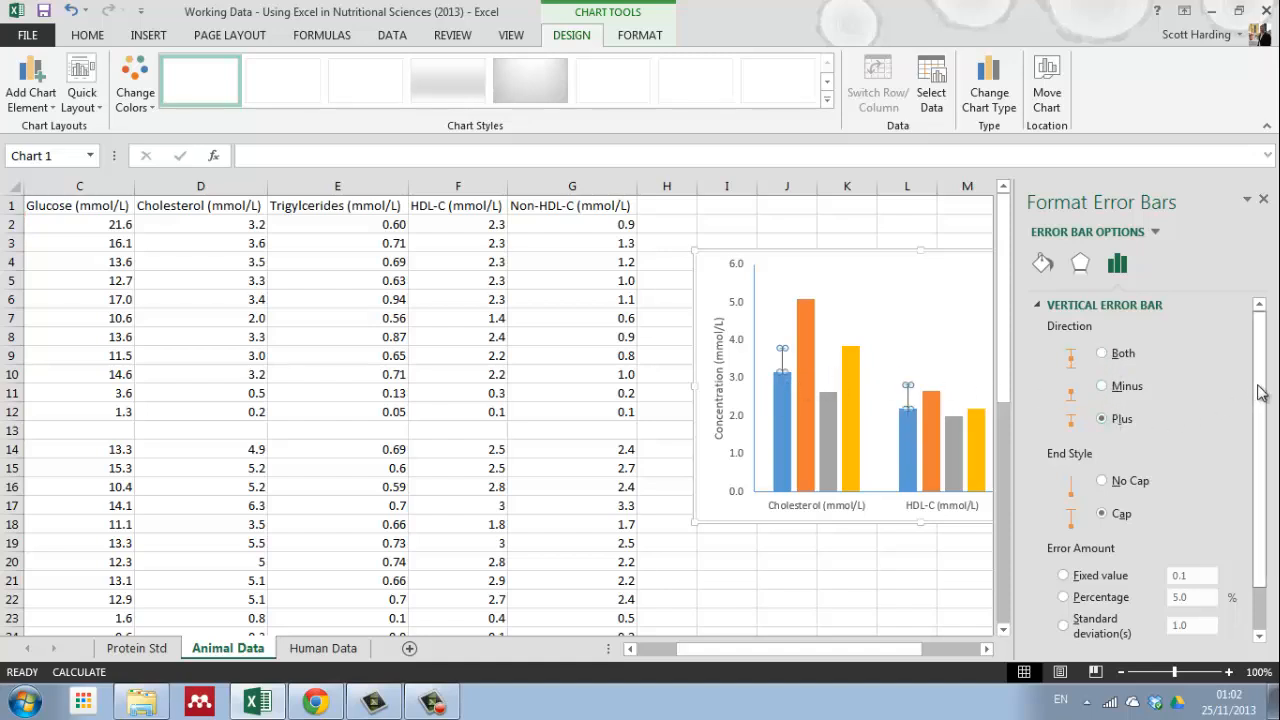
Step: Set the treatment 1 error bars to custom positive error values from the SEM cells D12, F12 and G12
scroll(1170, 460, "down", 1)
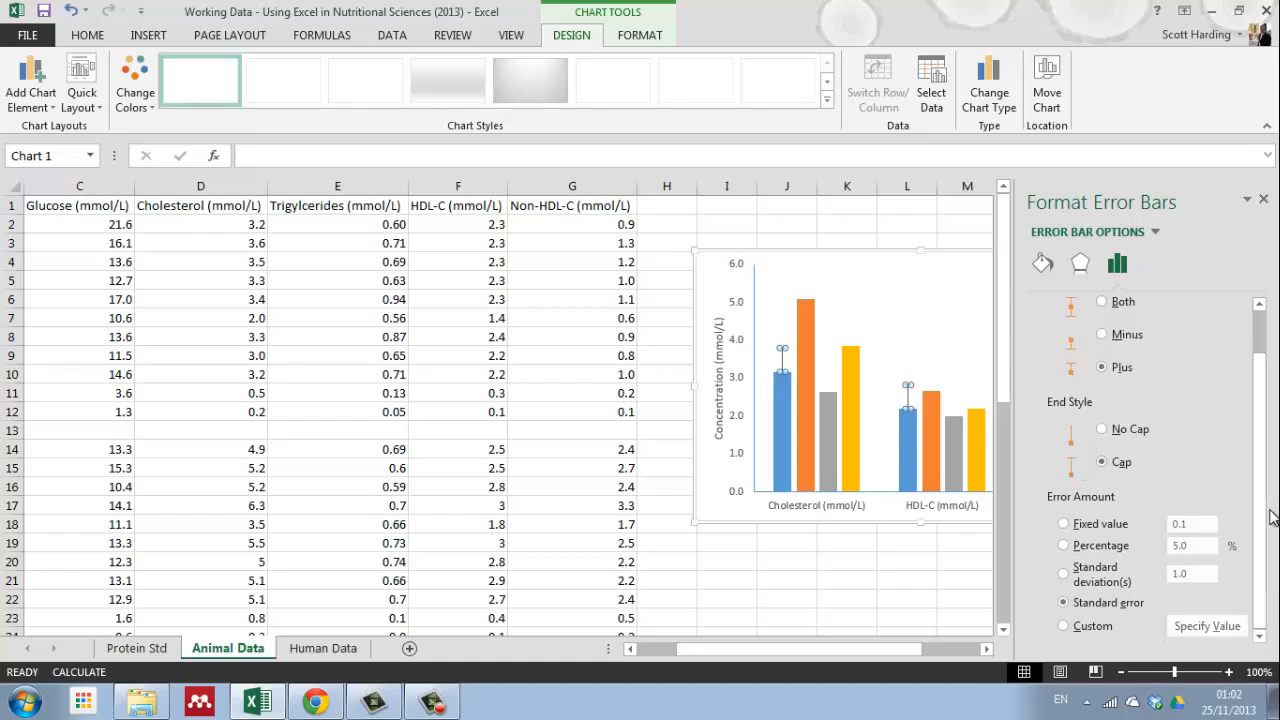
left_click(1064, 627)
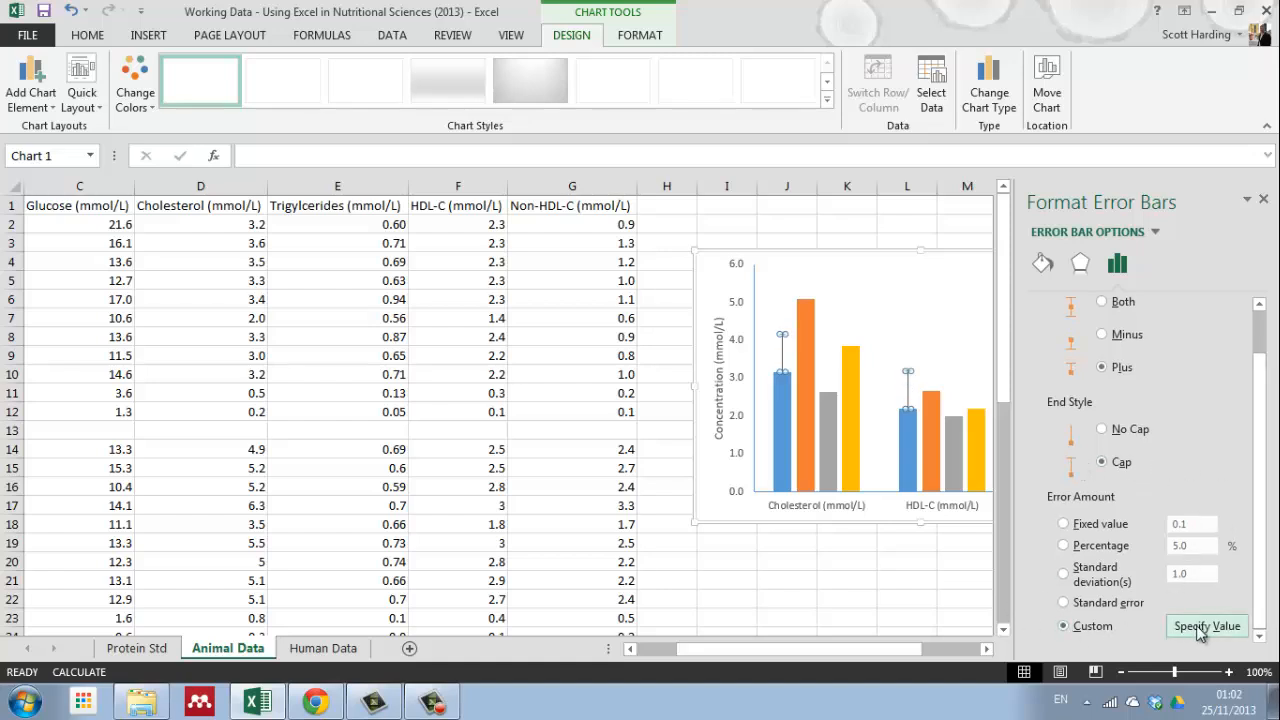
left_click(1210, 627)
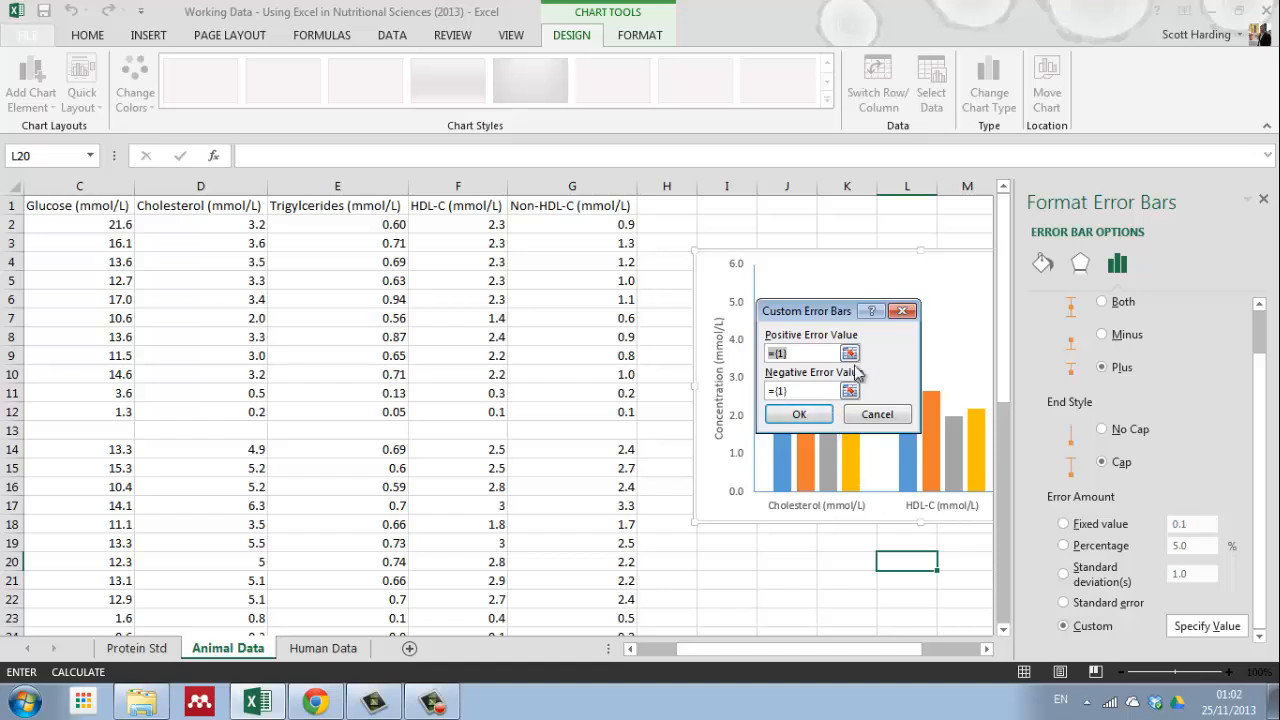
left_click_drag(768, 656, 733, 656)
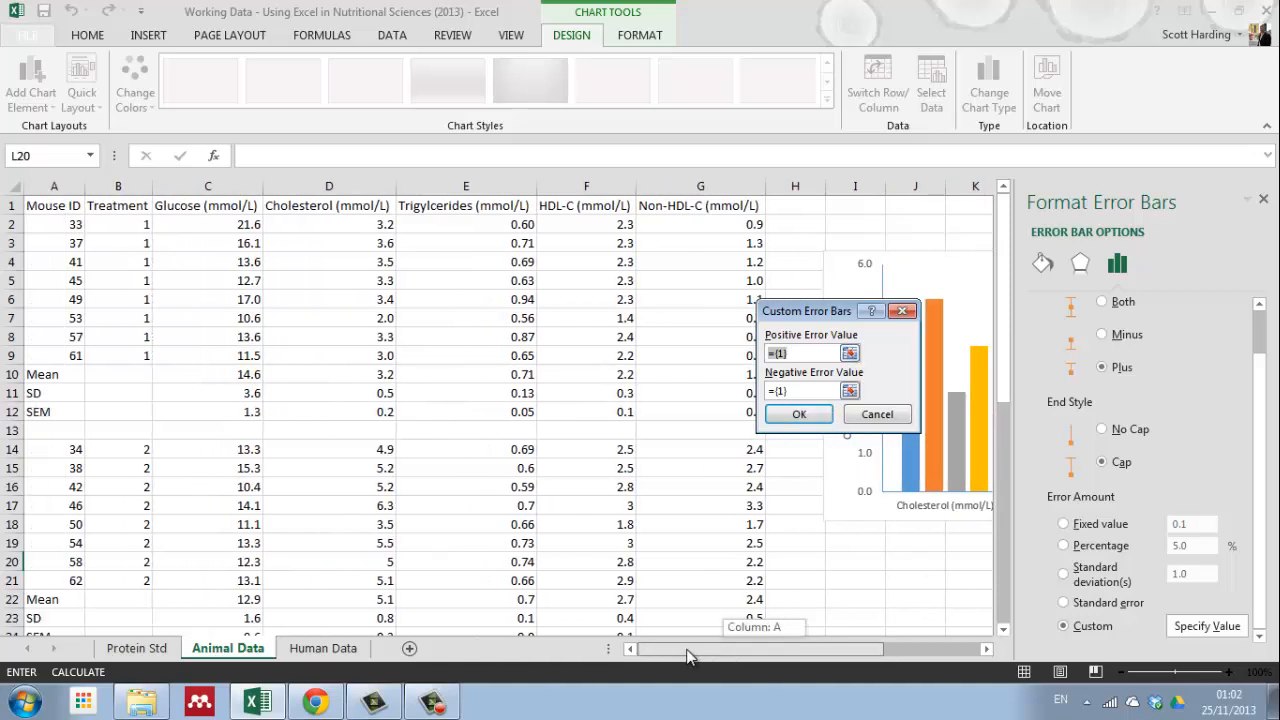
left_click(362, 412)
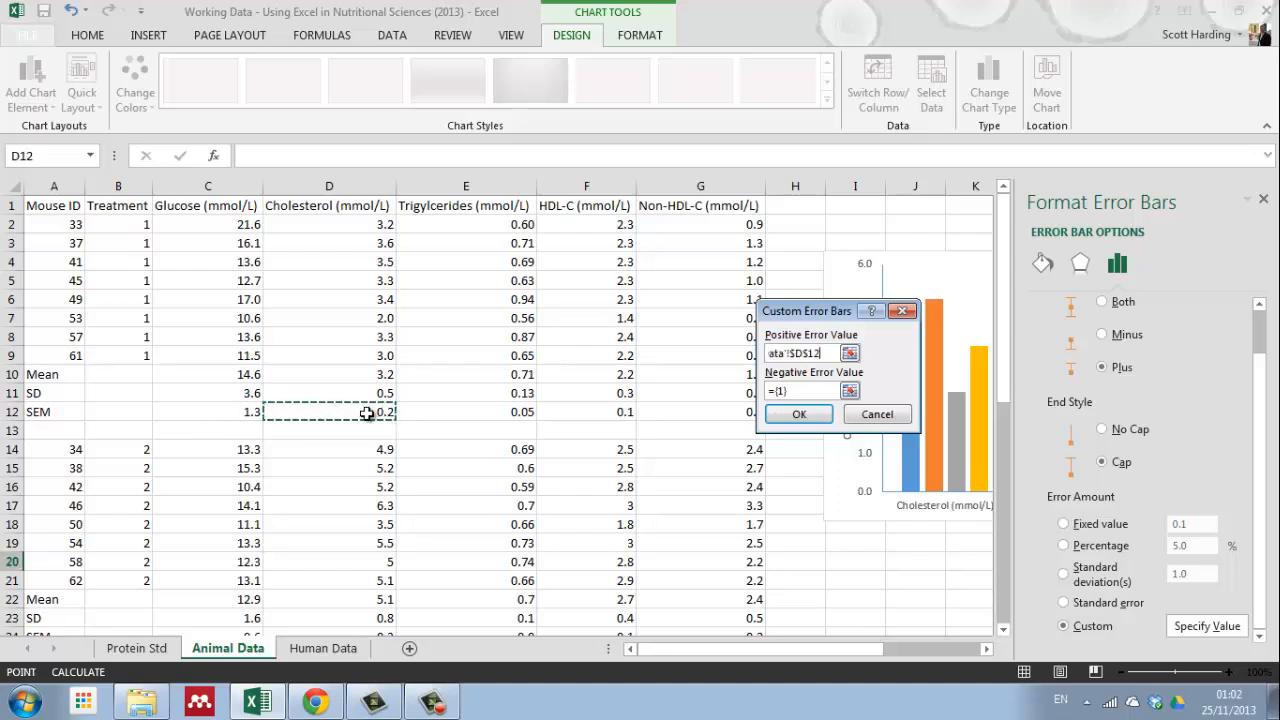
left_click(614, 416, "ctrl")
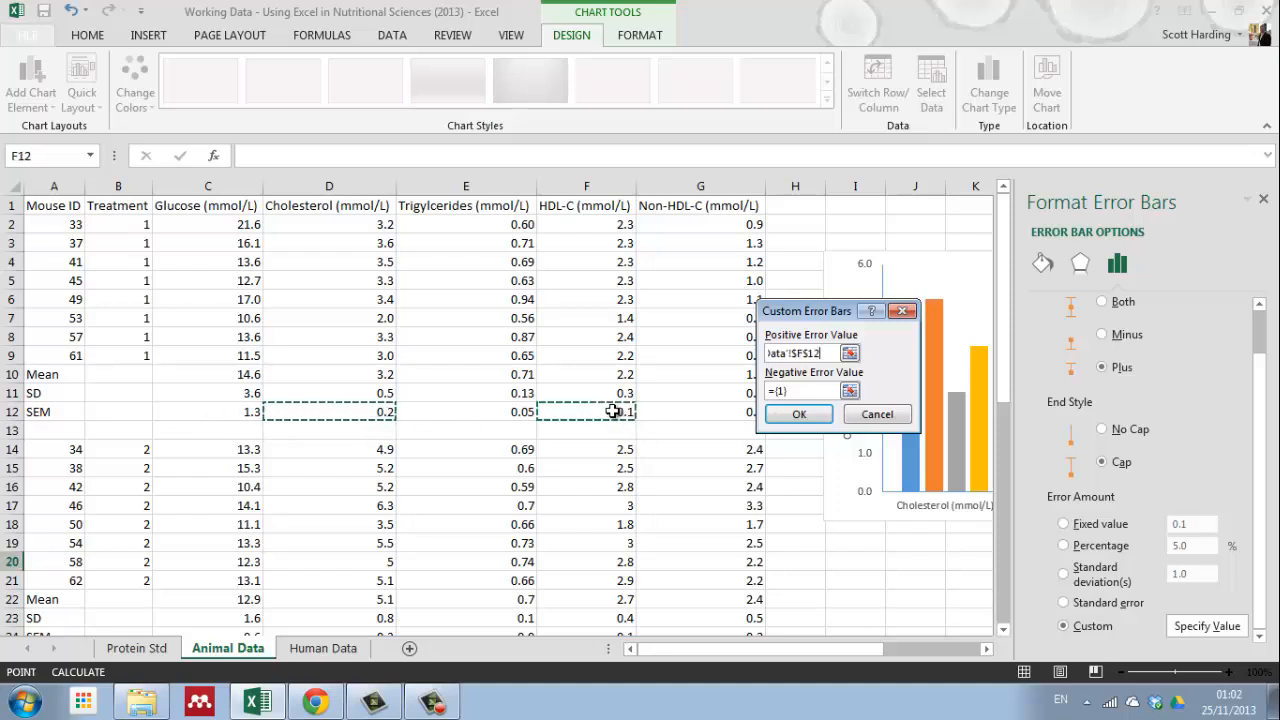
left_click(708, 416, "ctrl")
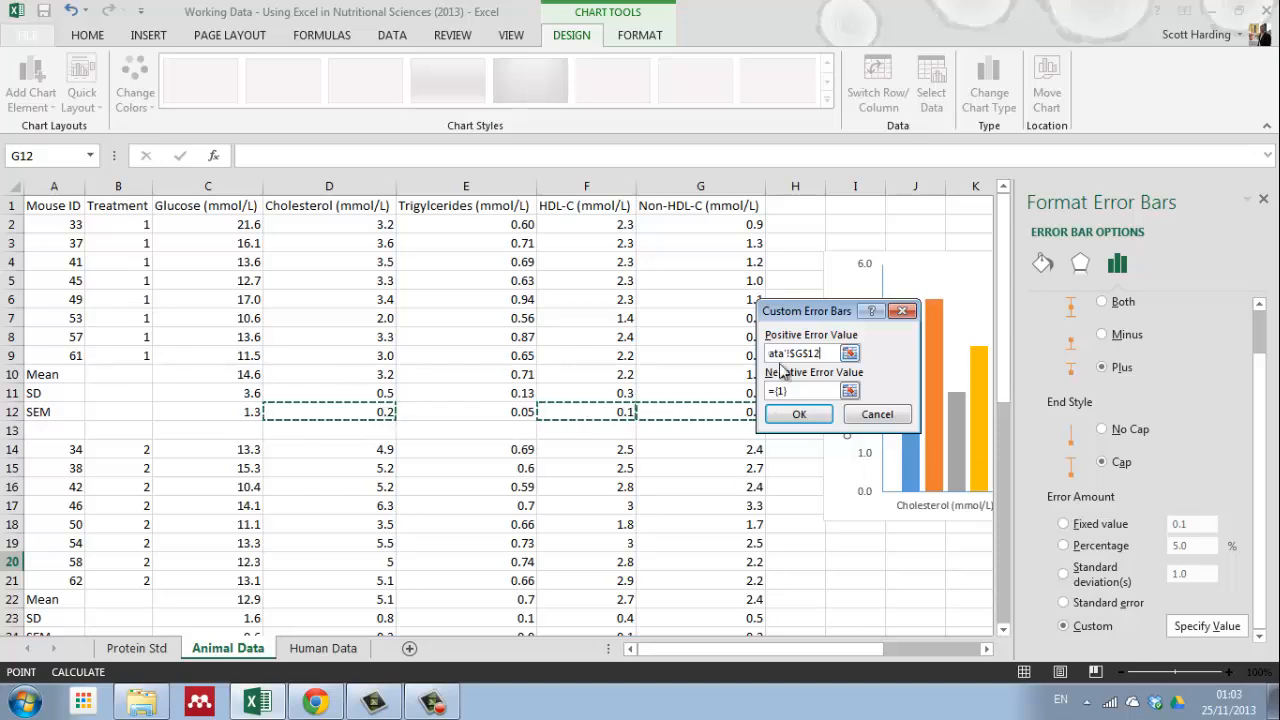
left_click(799, 414)
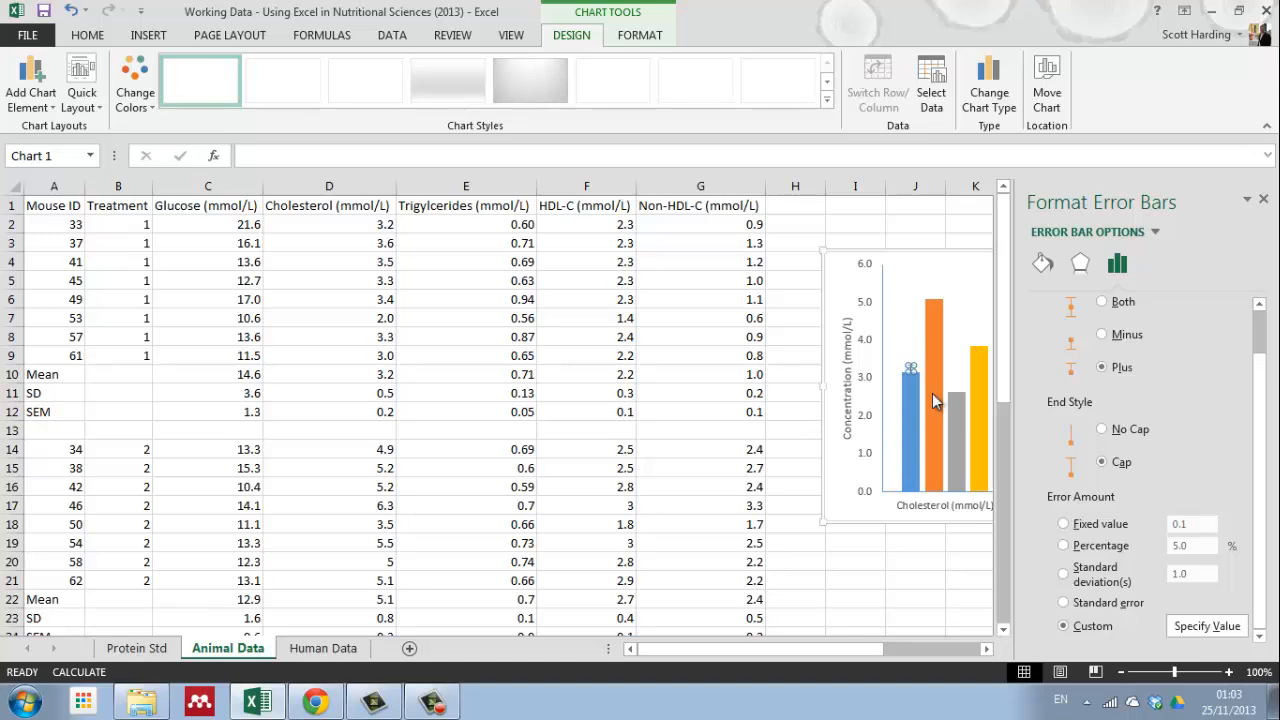
left_click(1263, 200)
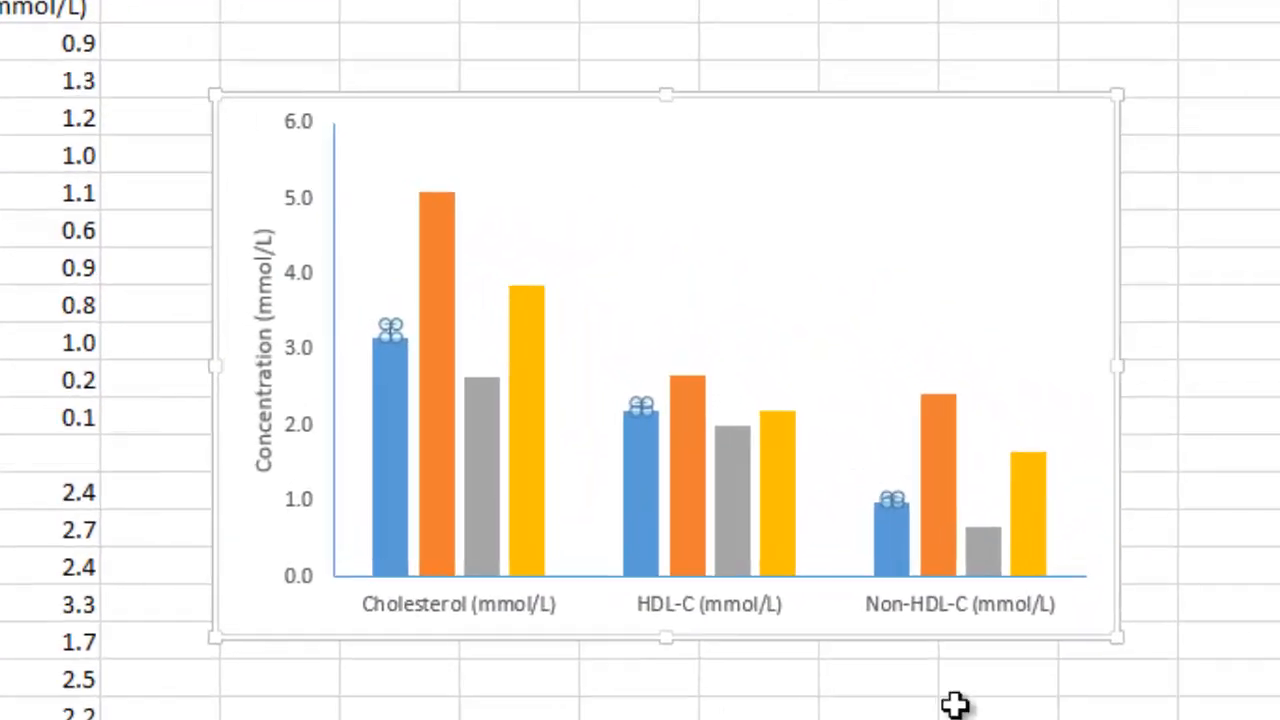
left_click(1220, 416)
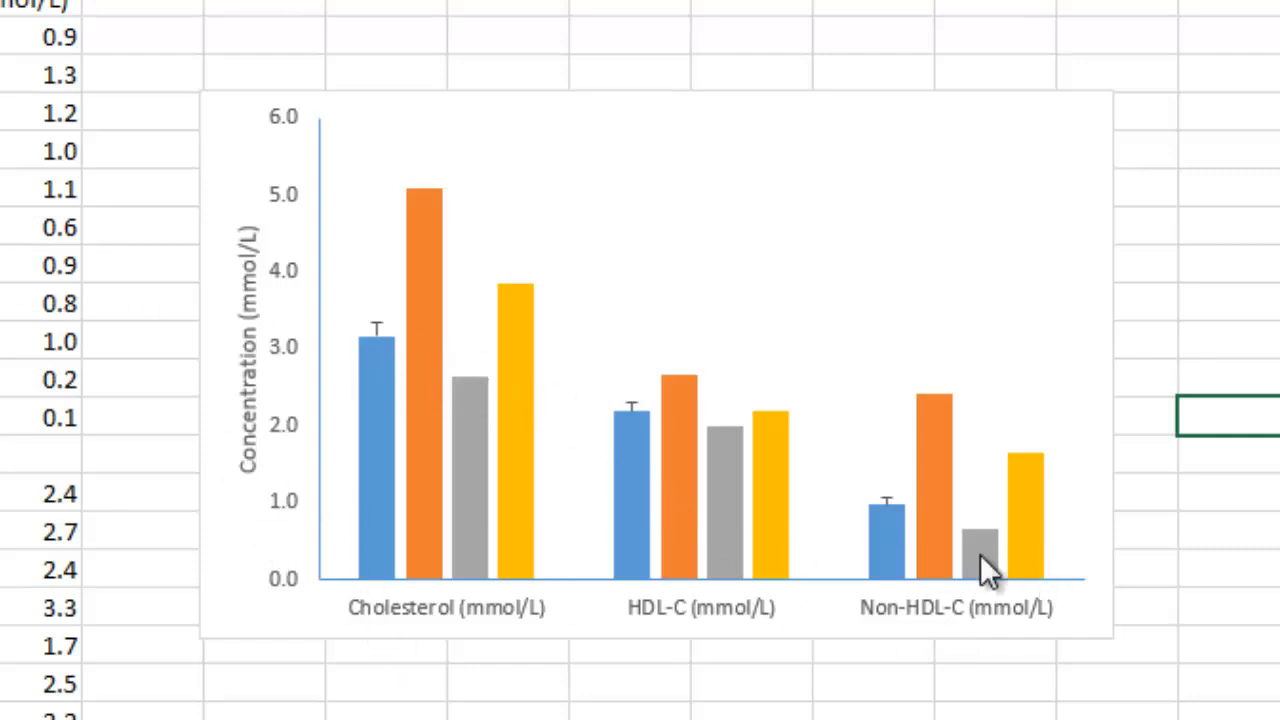
Step: Add error bars to the orange treatment 2 series and set their direction to Plus
left_click(424, 213)
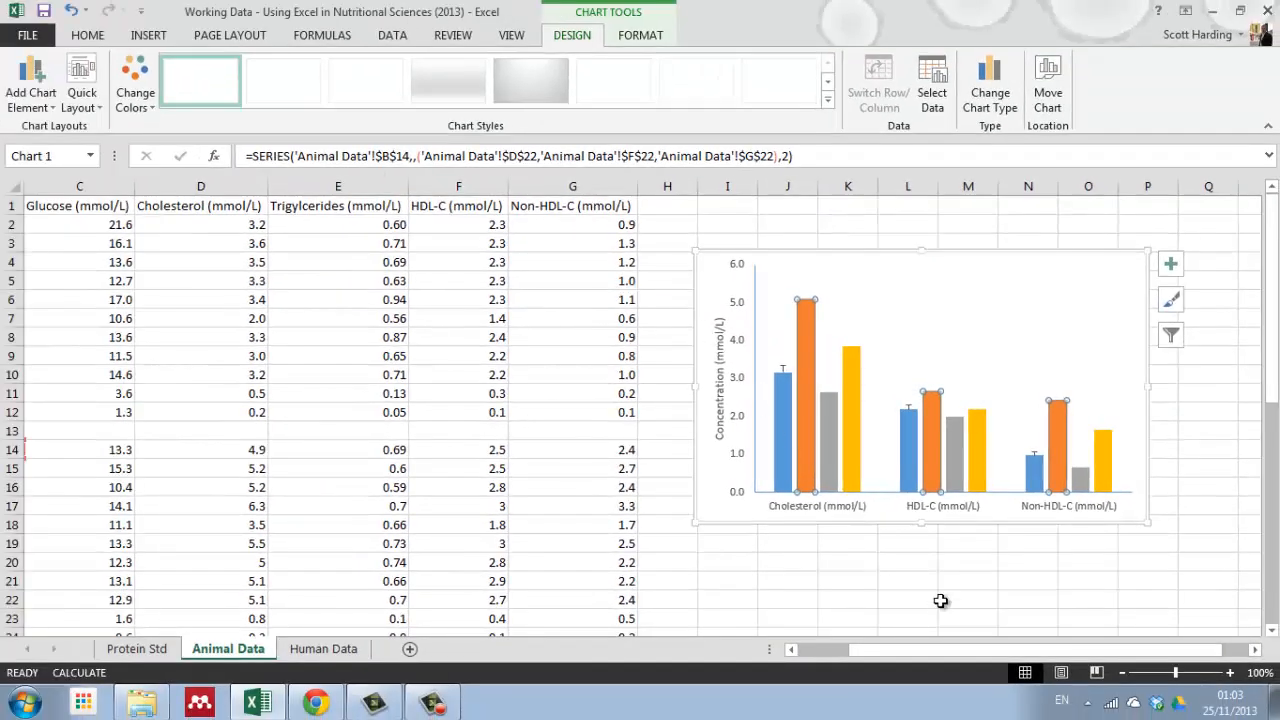
left_click_drag(947, 645, 945, 649)
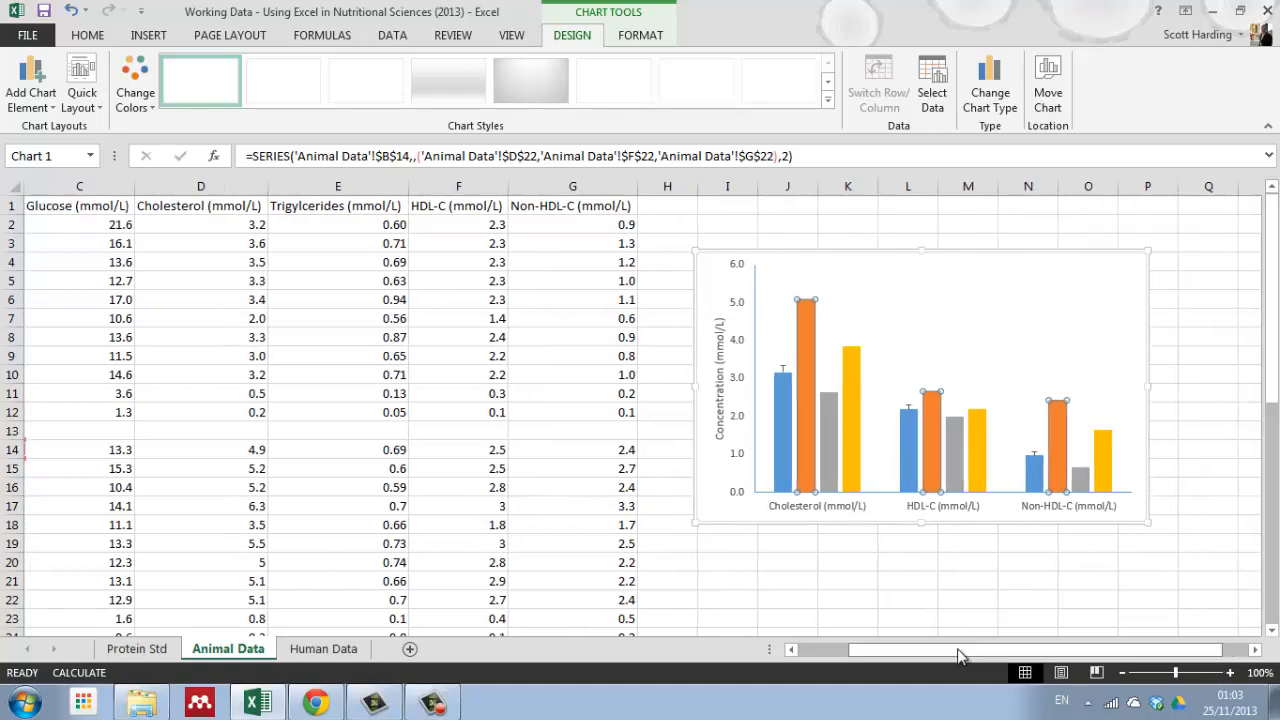
left_click(1172, 265)
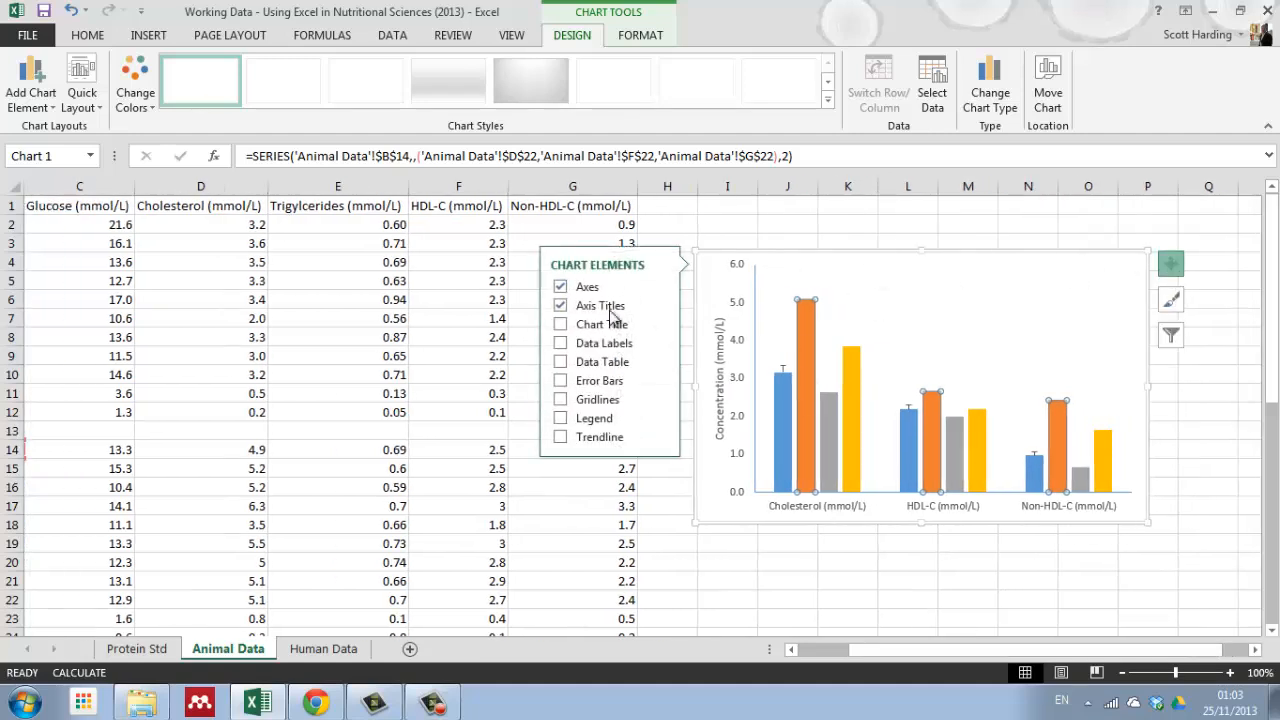
left_click(561, 383)
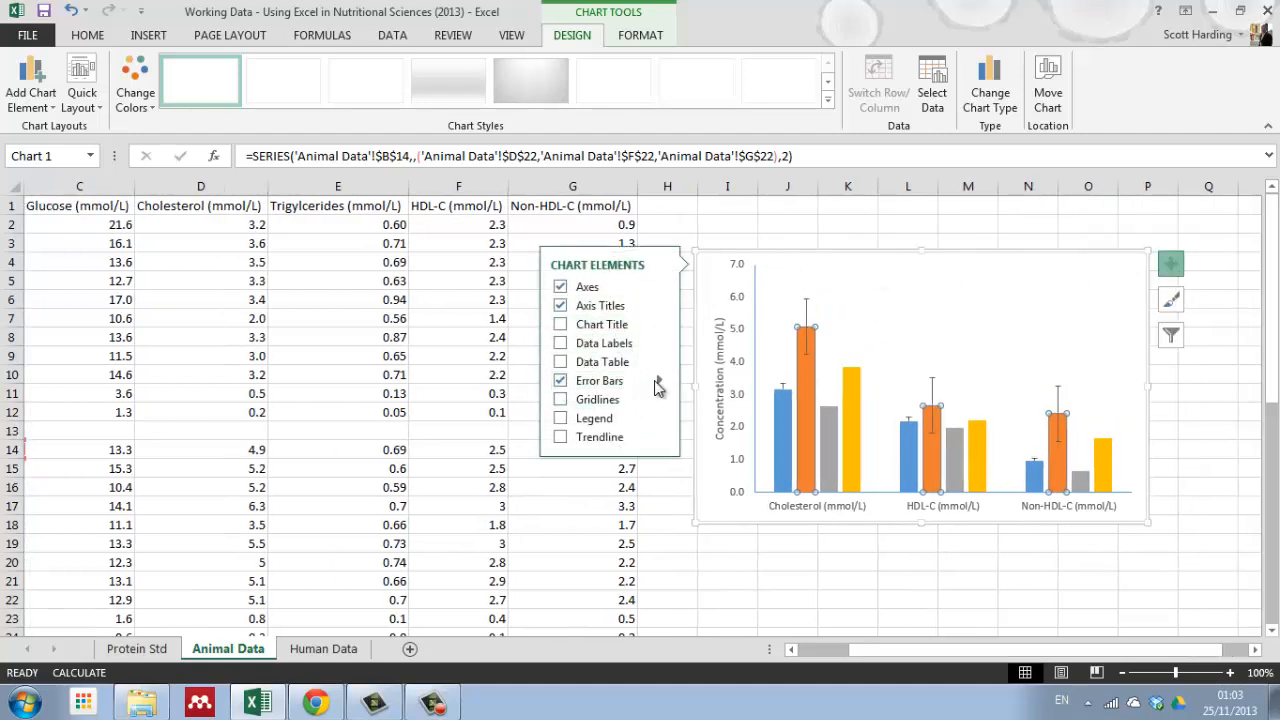
left_click(662, 381)
left_click(735, 452)
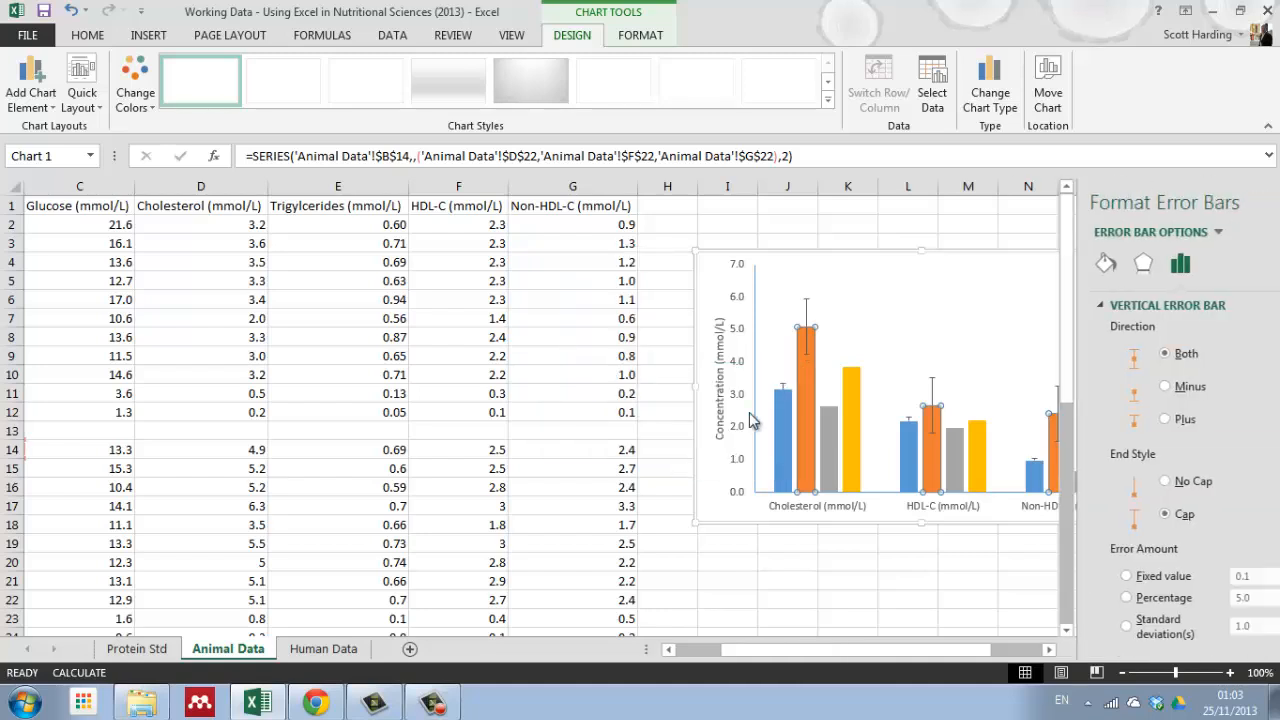
left_click(1115, 421)
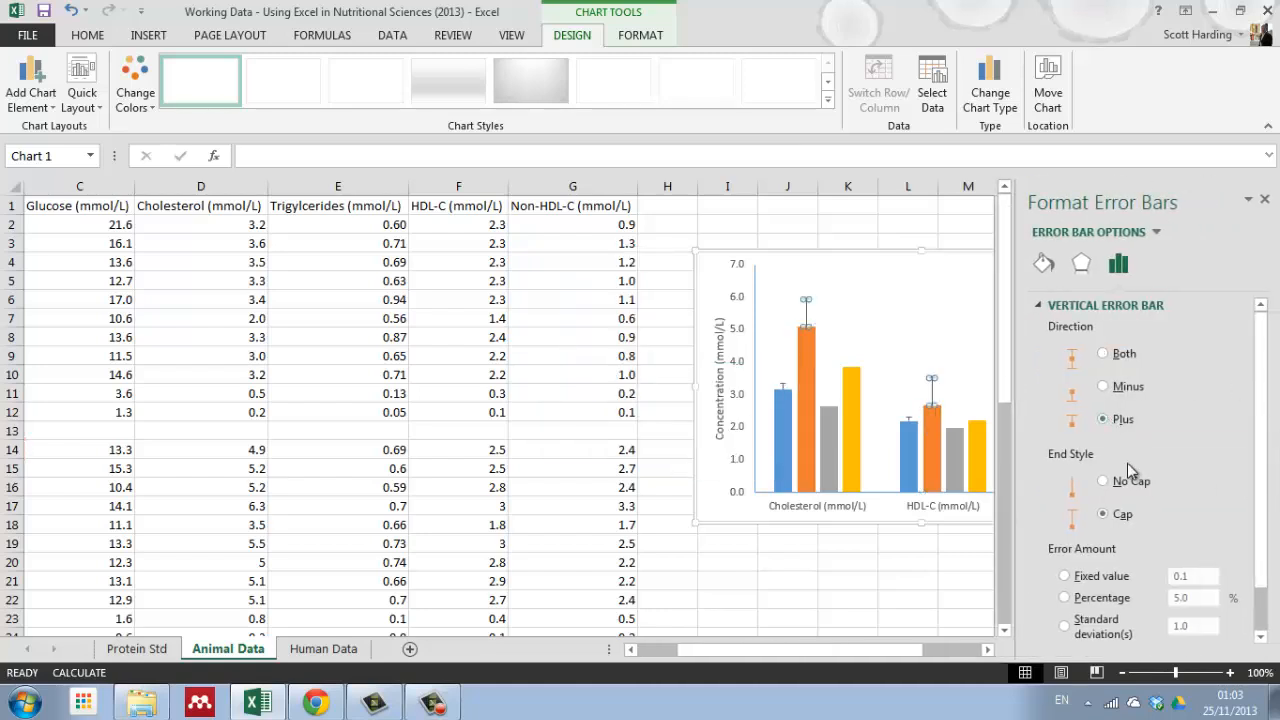
Step: Set the treatment 2 error bars to custom positive error values from the SEM cells D24, F24 and G24, and deselect the chart
scroll(1260, 620, "down", 2)
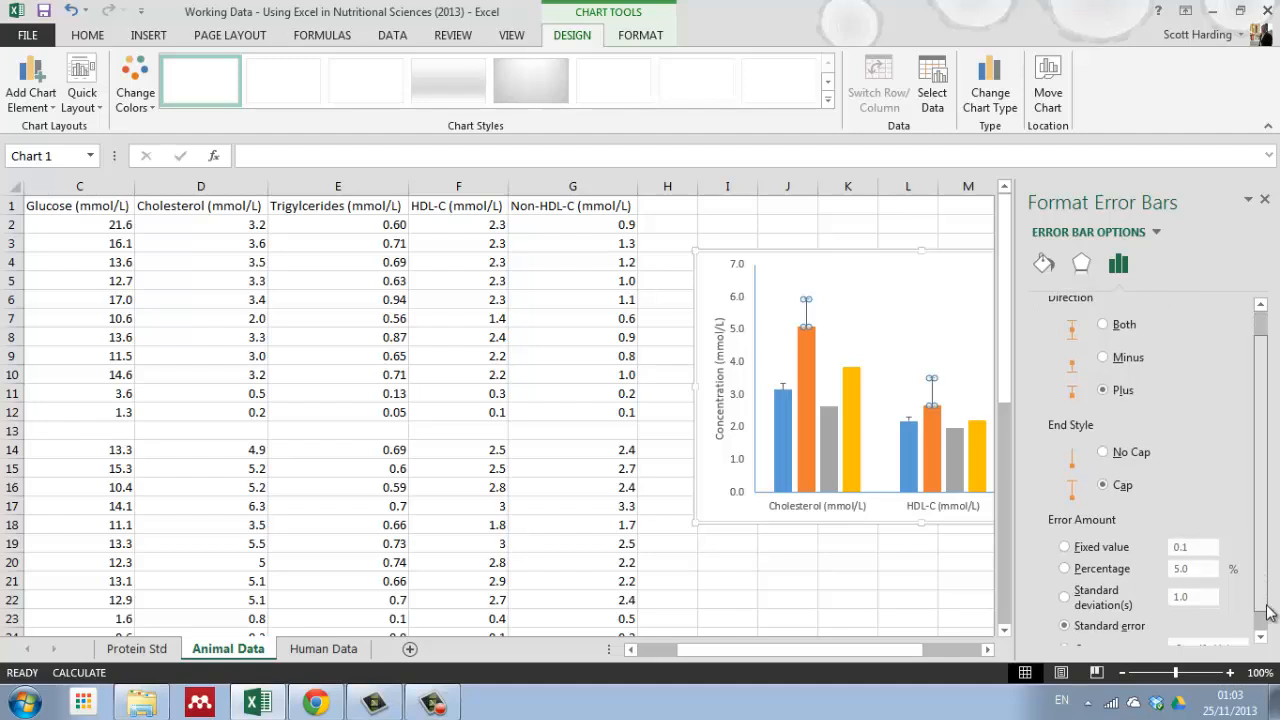
left_click(1065, 627)
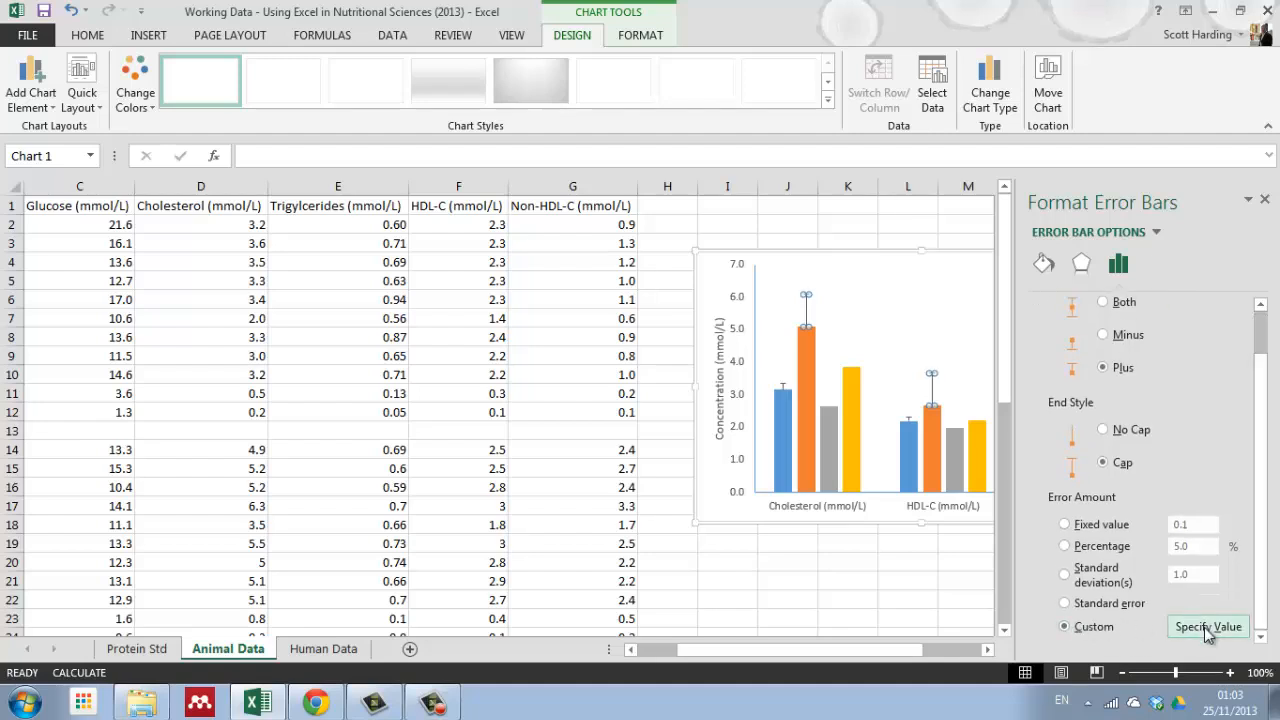
left_click(1208, 627)
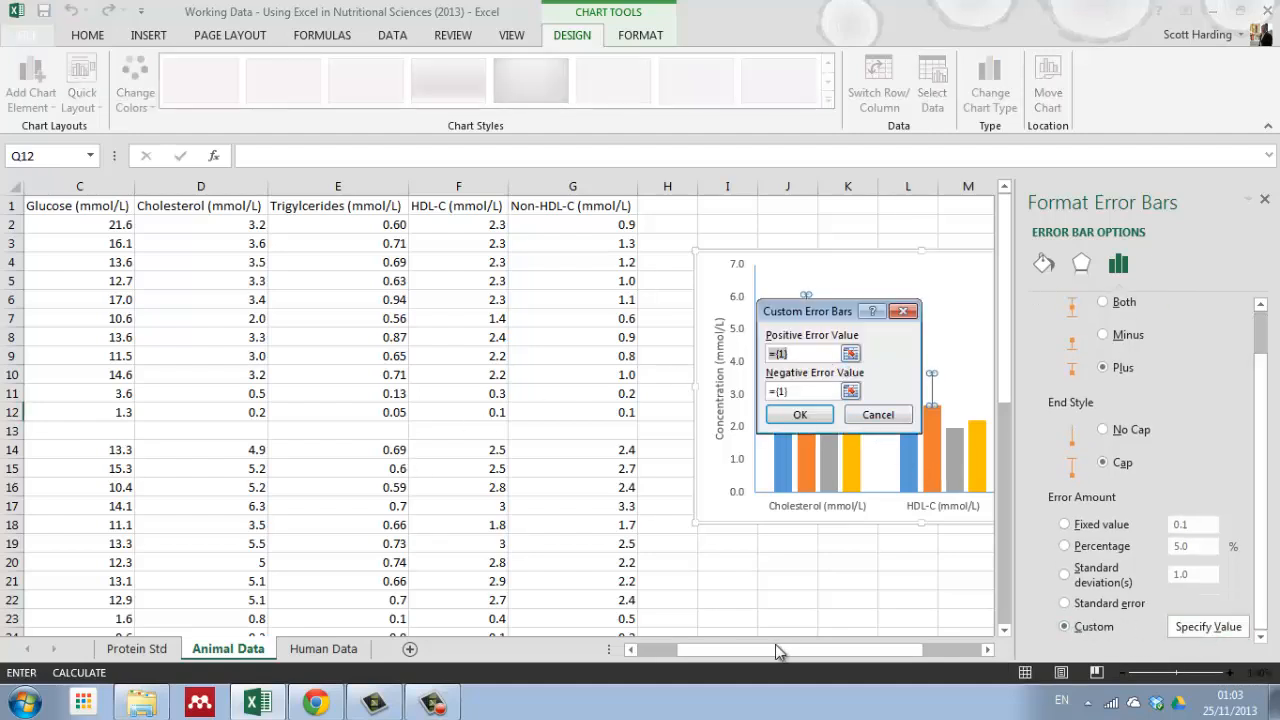
left_click_drag(778, 651, 740, 651)
scroll(313, 490, "down", 1)
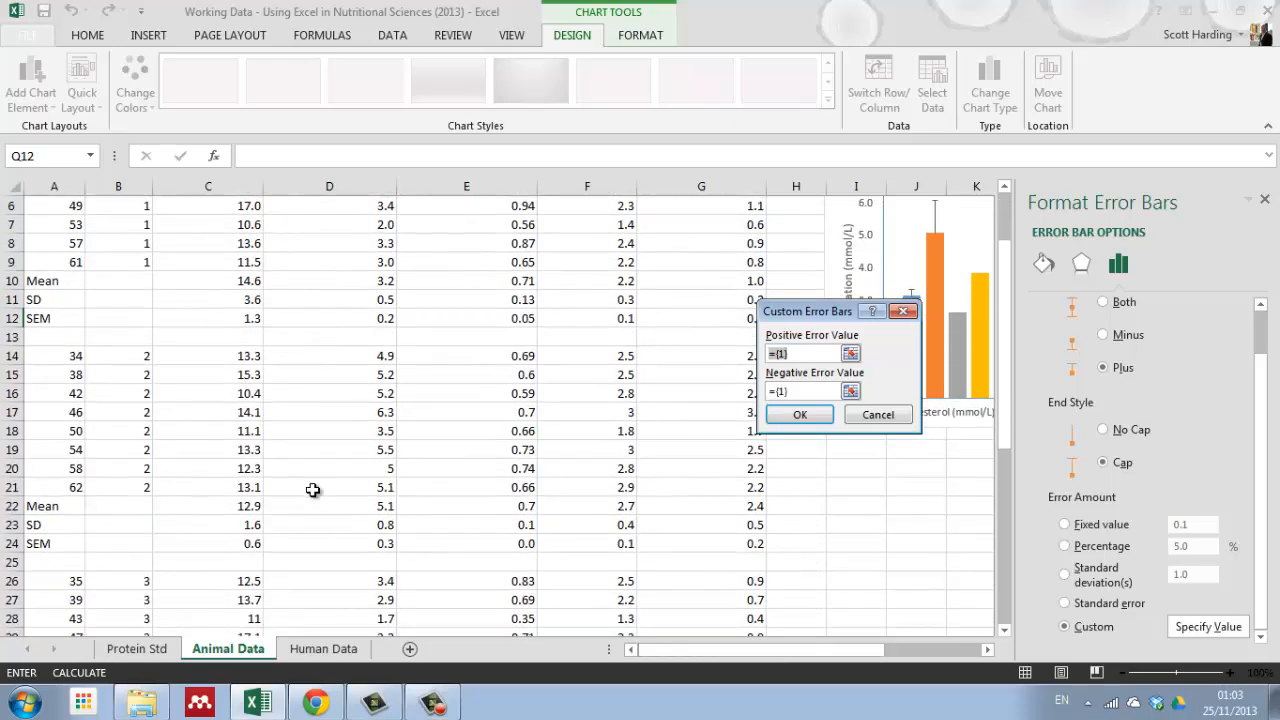
scroll(313, 490, "down", 2)
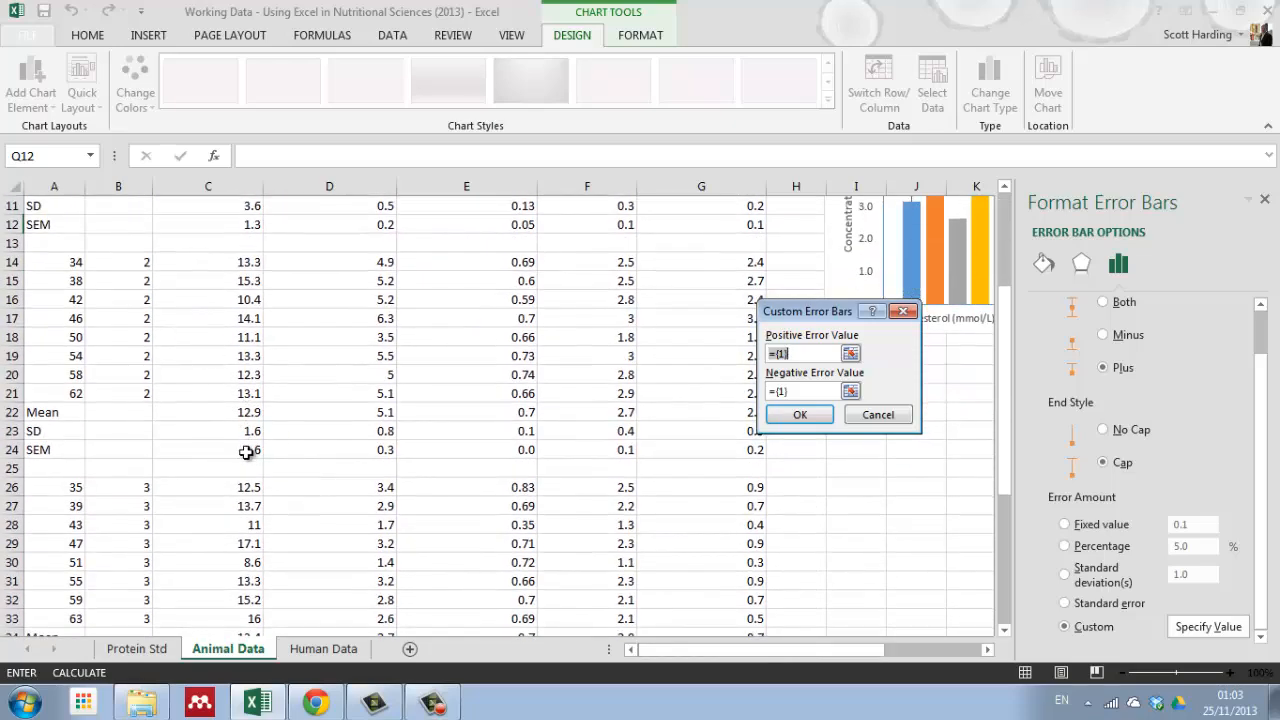
left_click(373, 450)
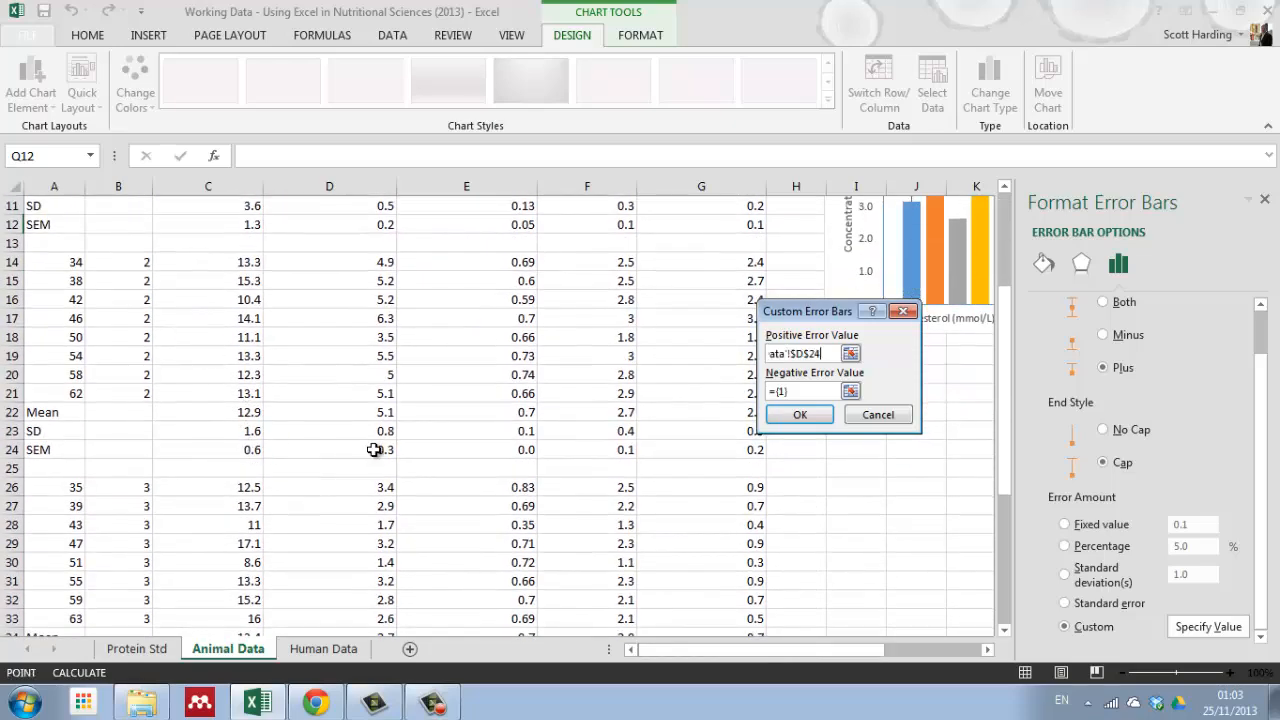
left_click(612, 450)
left_click(731, 454)
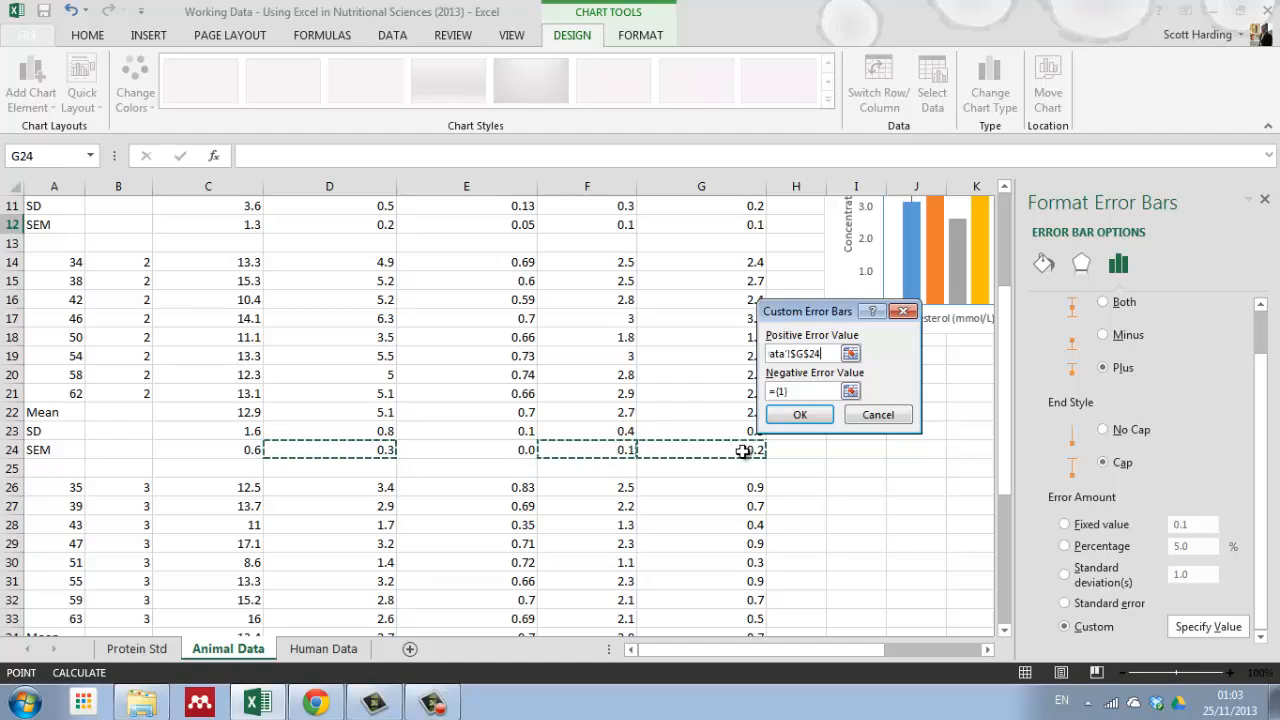
left_click(800, 415)
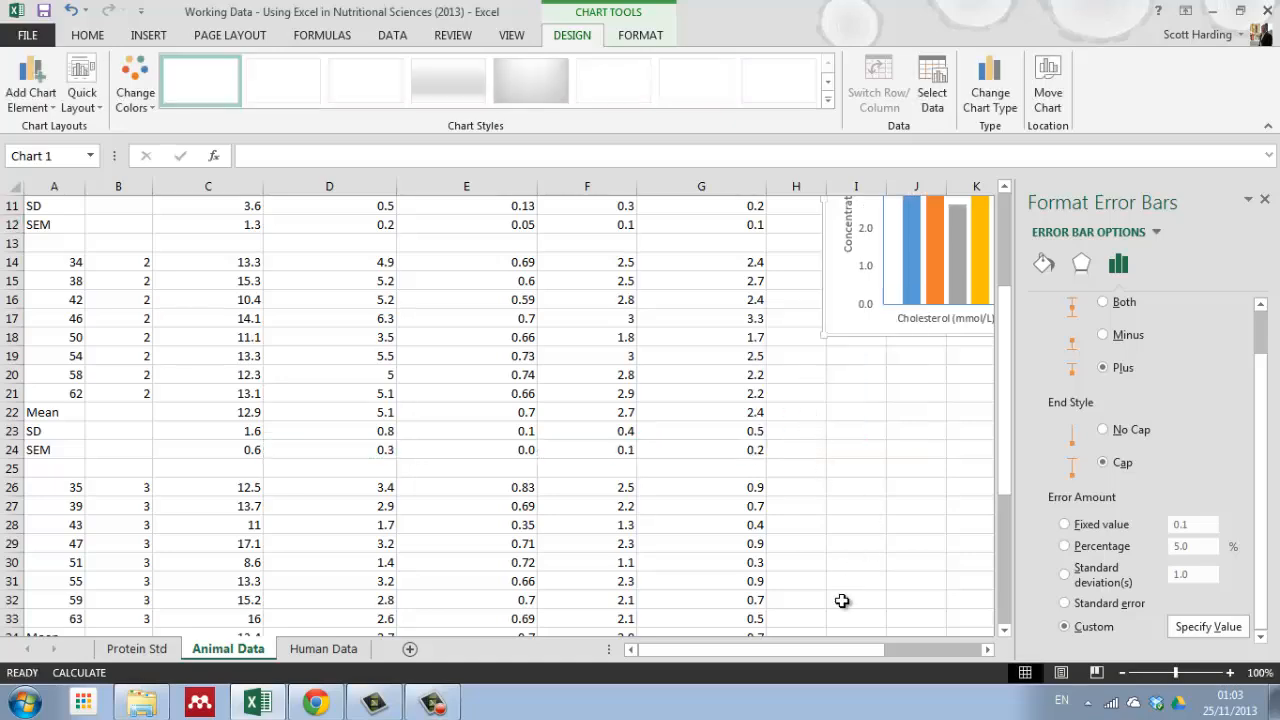
left_click_drag(851, 651, 946, 654)
scroll(722, 482, "up", 4)
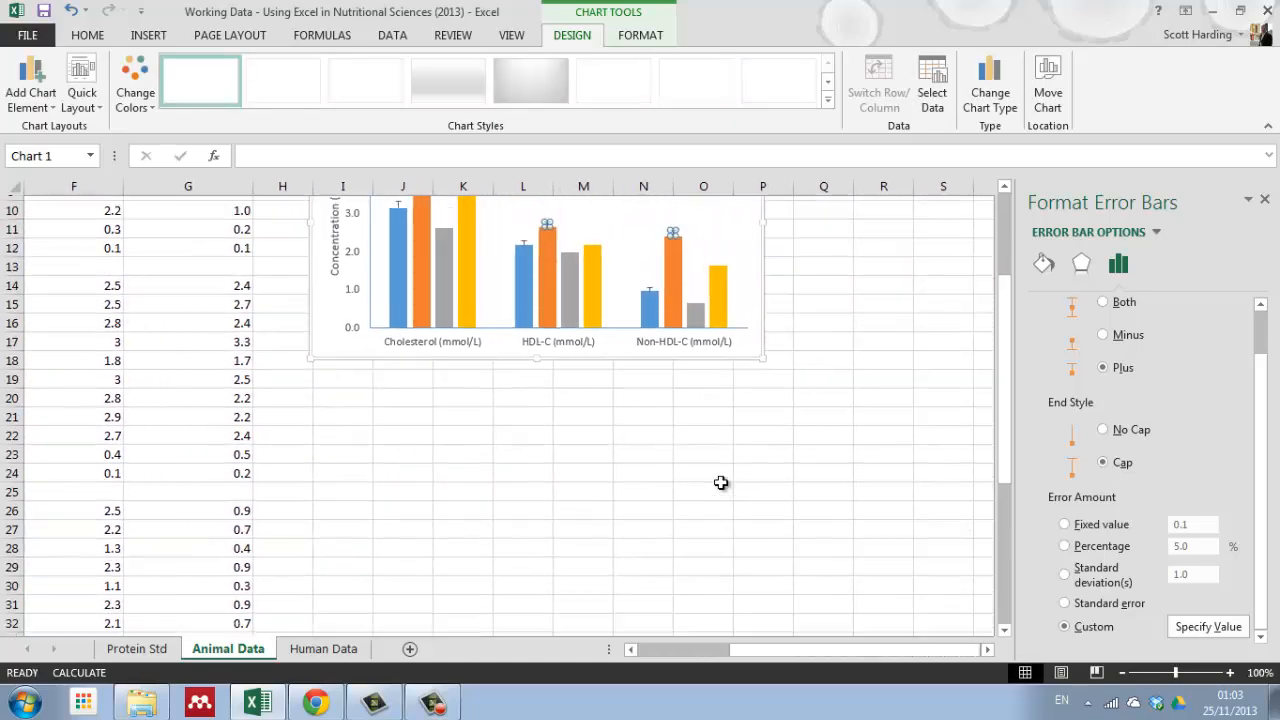
left_click(829, 425)
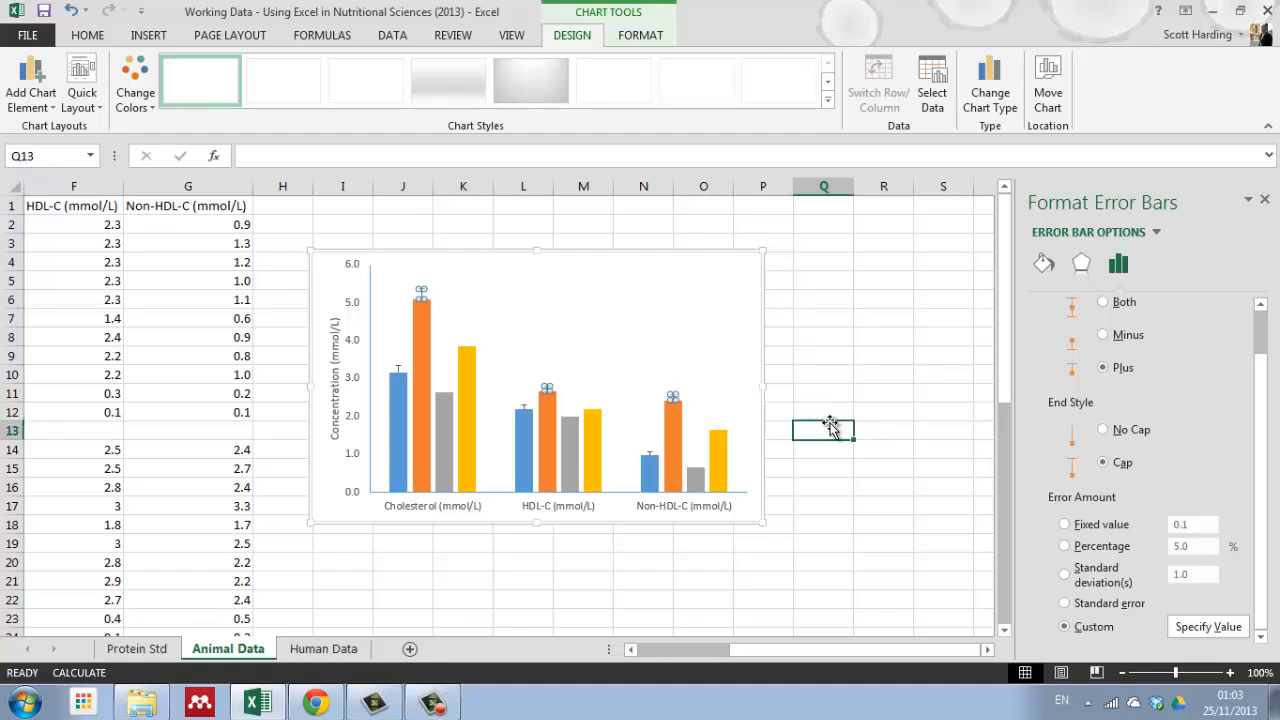
left_click(800, 394)
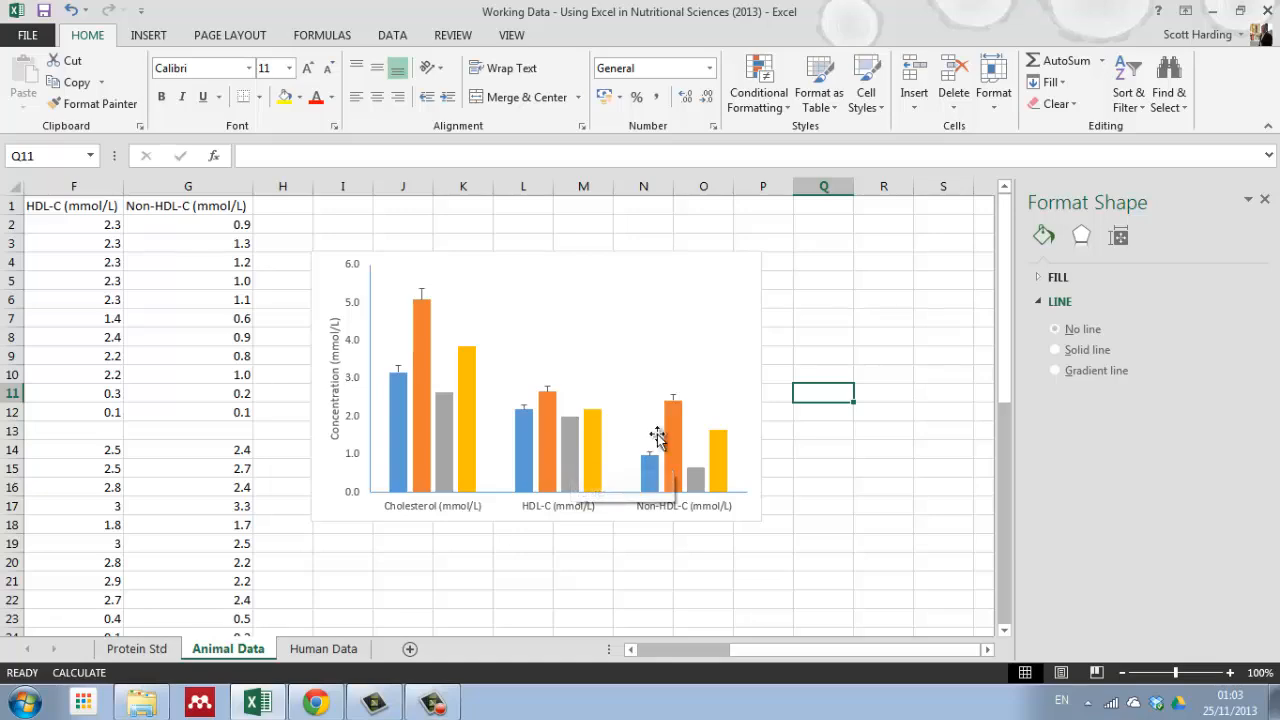
left_click_drag(794, 651, 658, 649)
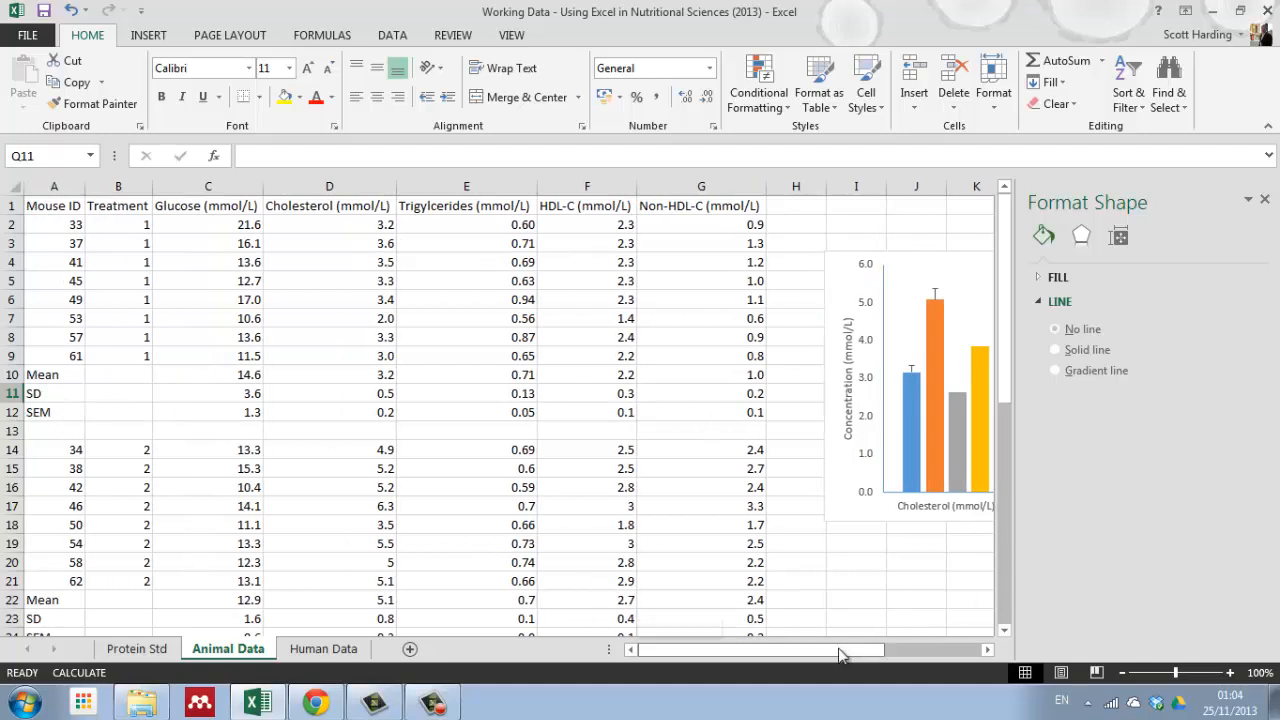
left_click_drag(845, 650, 940, 651)
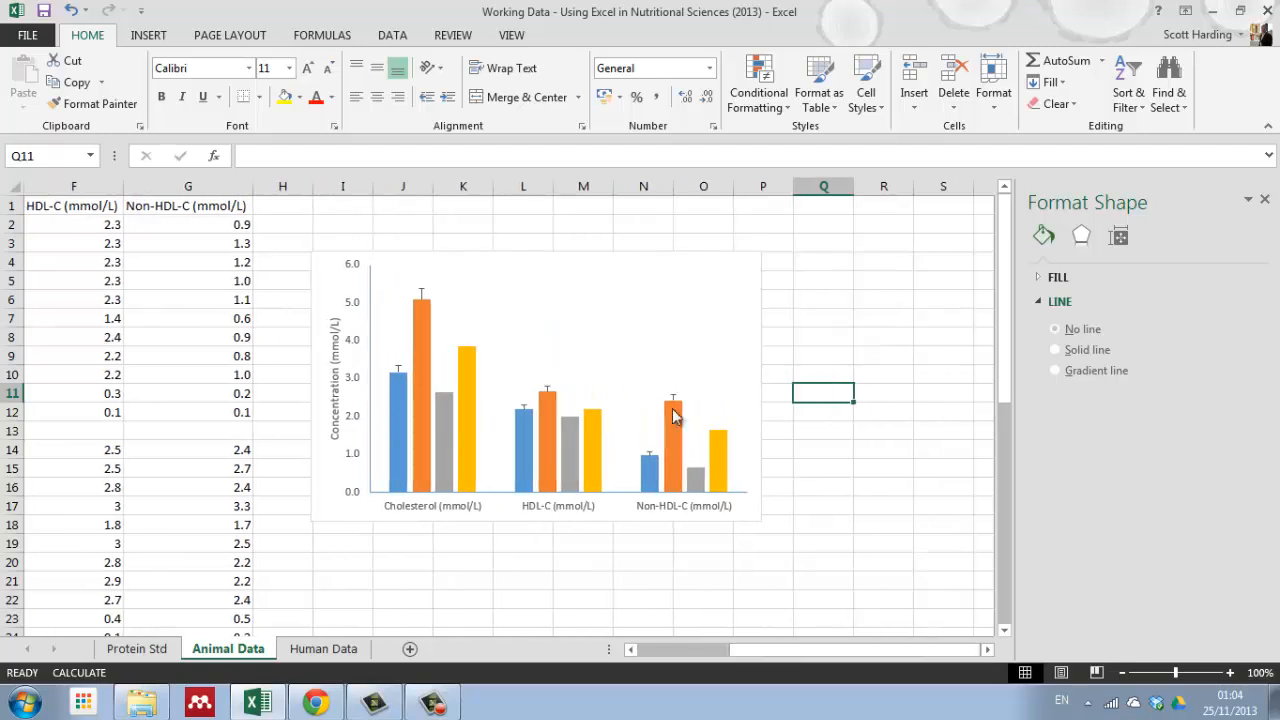